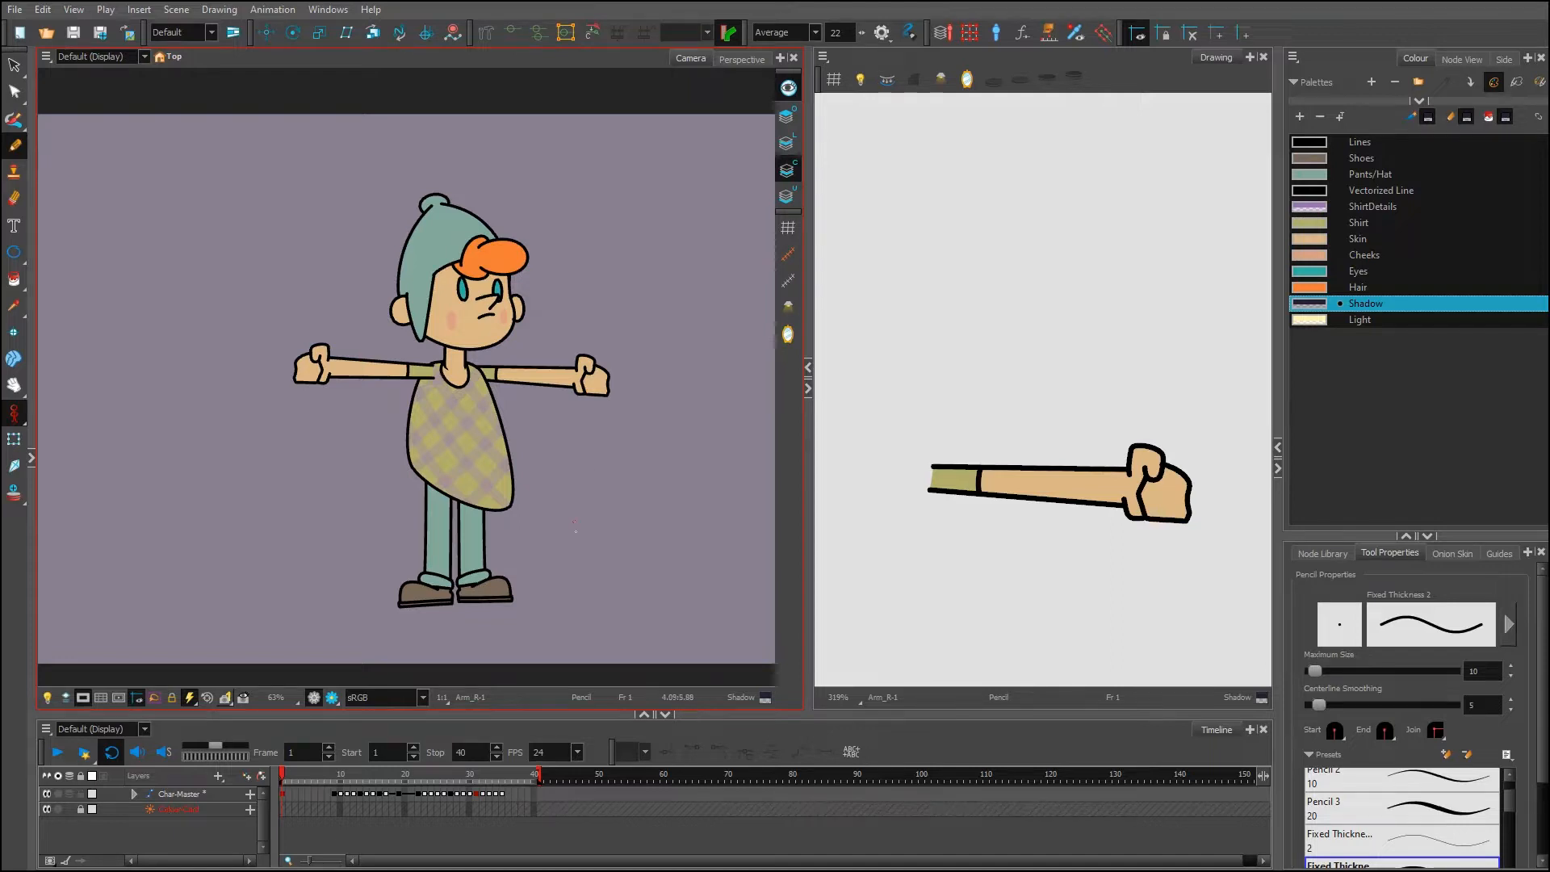
{"action": "scroll", "coordinate": [576, 530], "scroll_direction": "up", "scroll_amount": 5}
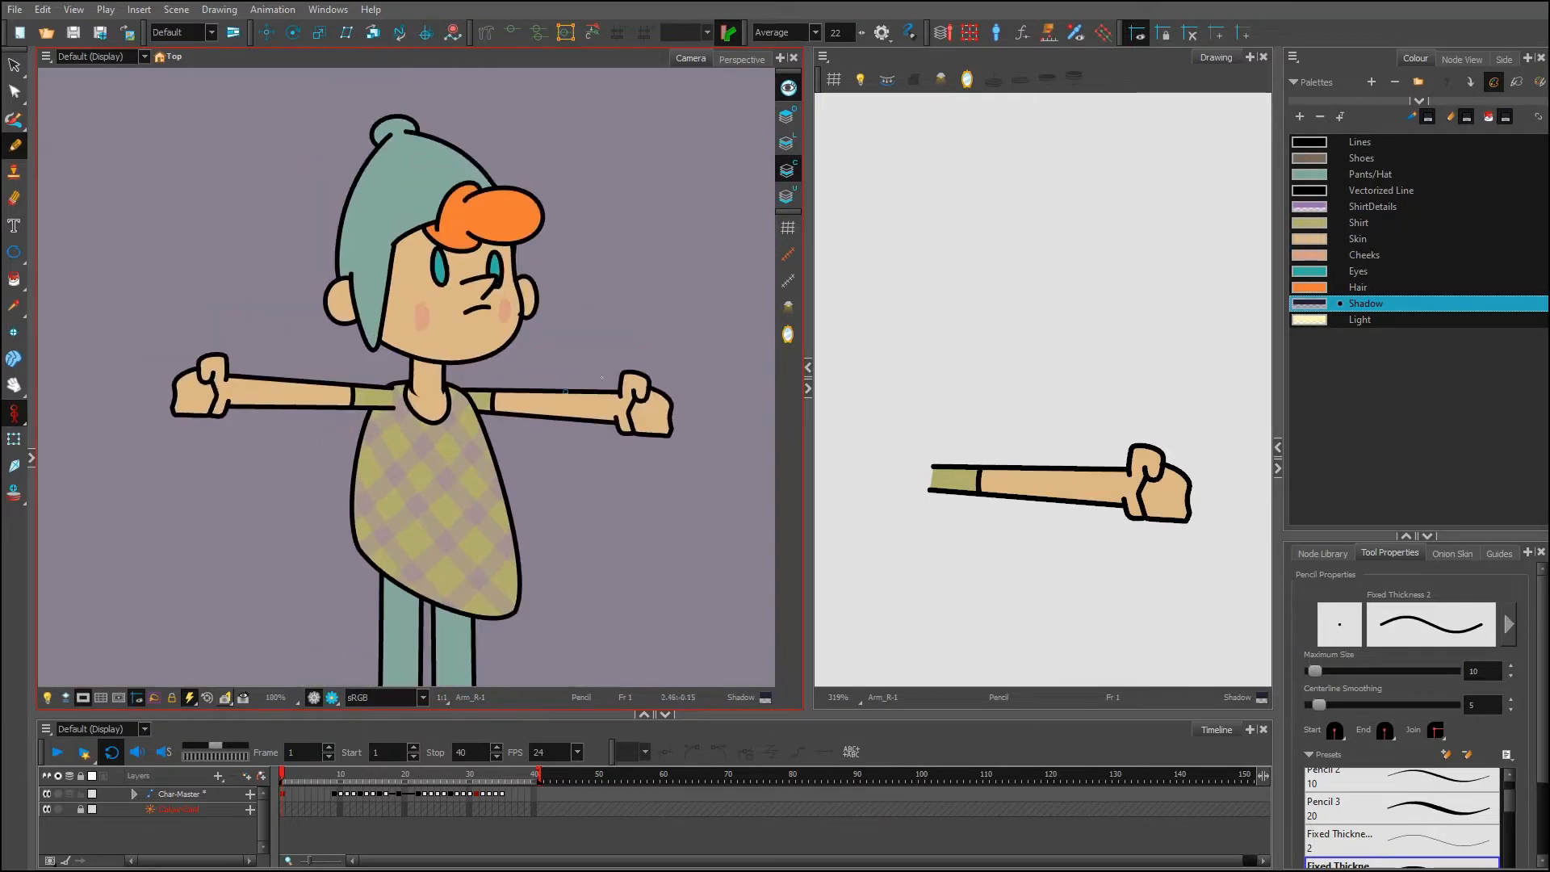
{"action": "scroll", "coordinate": [551, 432], "scroll_direction": "down", "scroll_amount": 1}
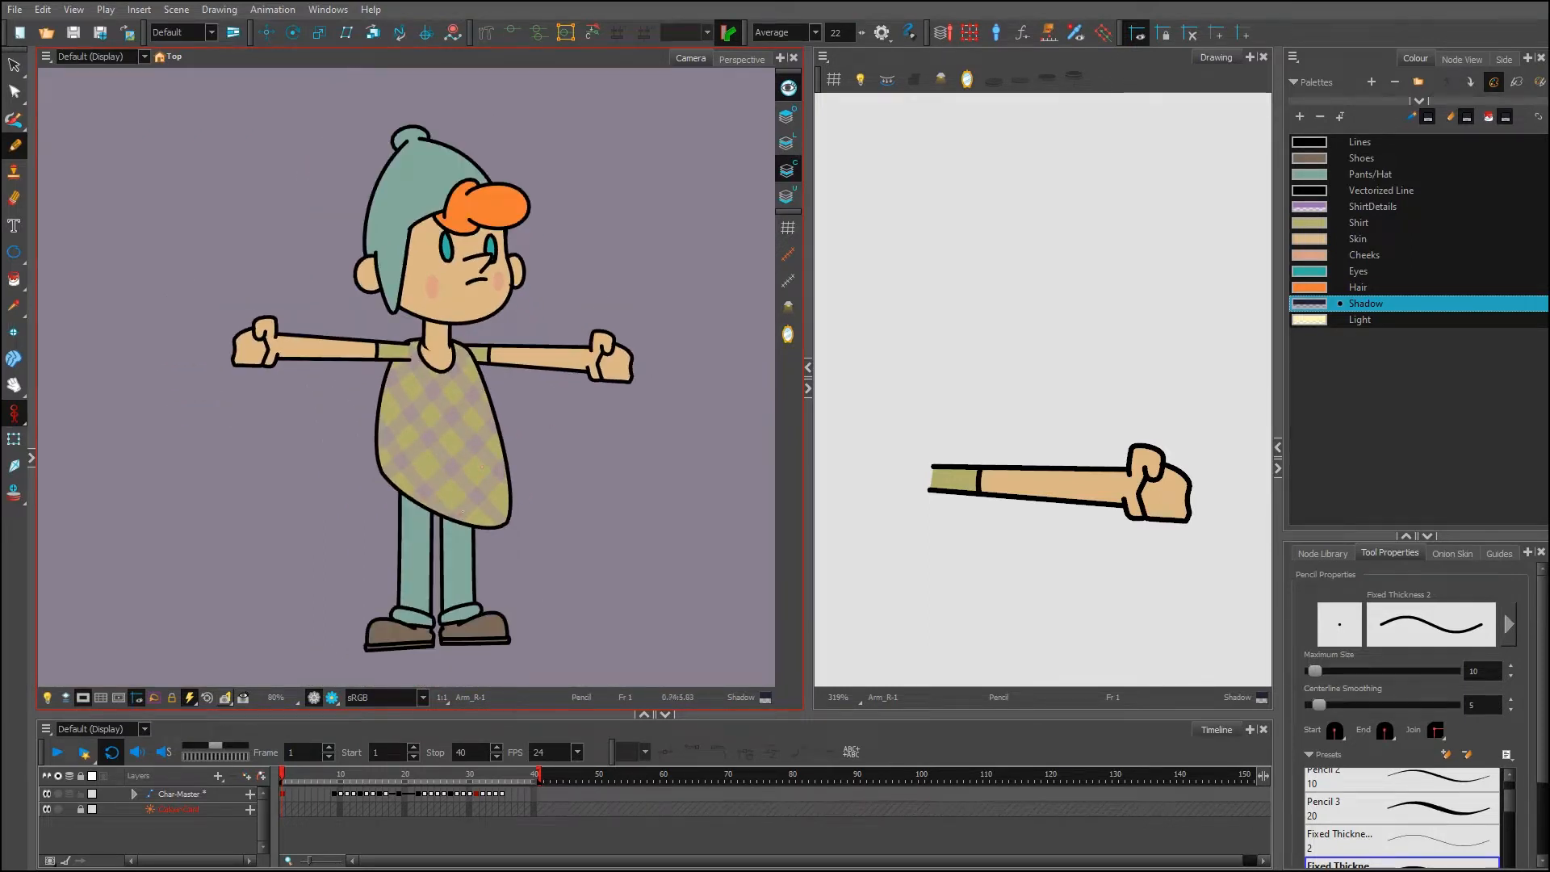
{"action": "scroll", "coordinate": [482, 467], "scroll_direction": "up", "scroll_amount": 1}
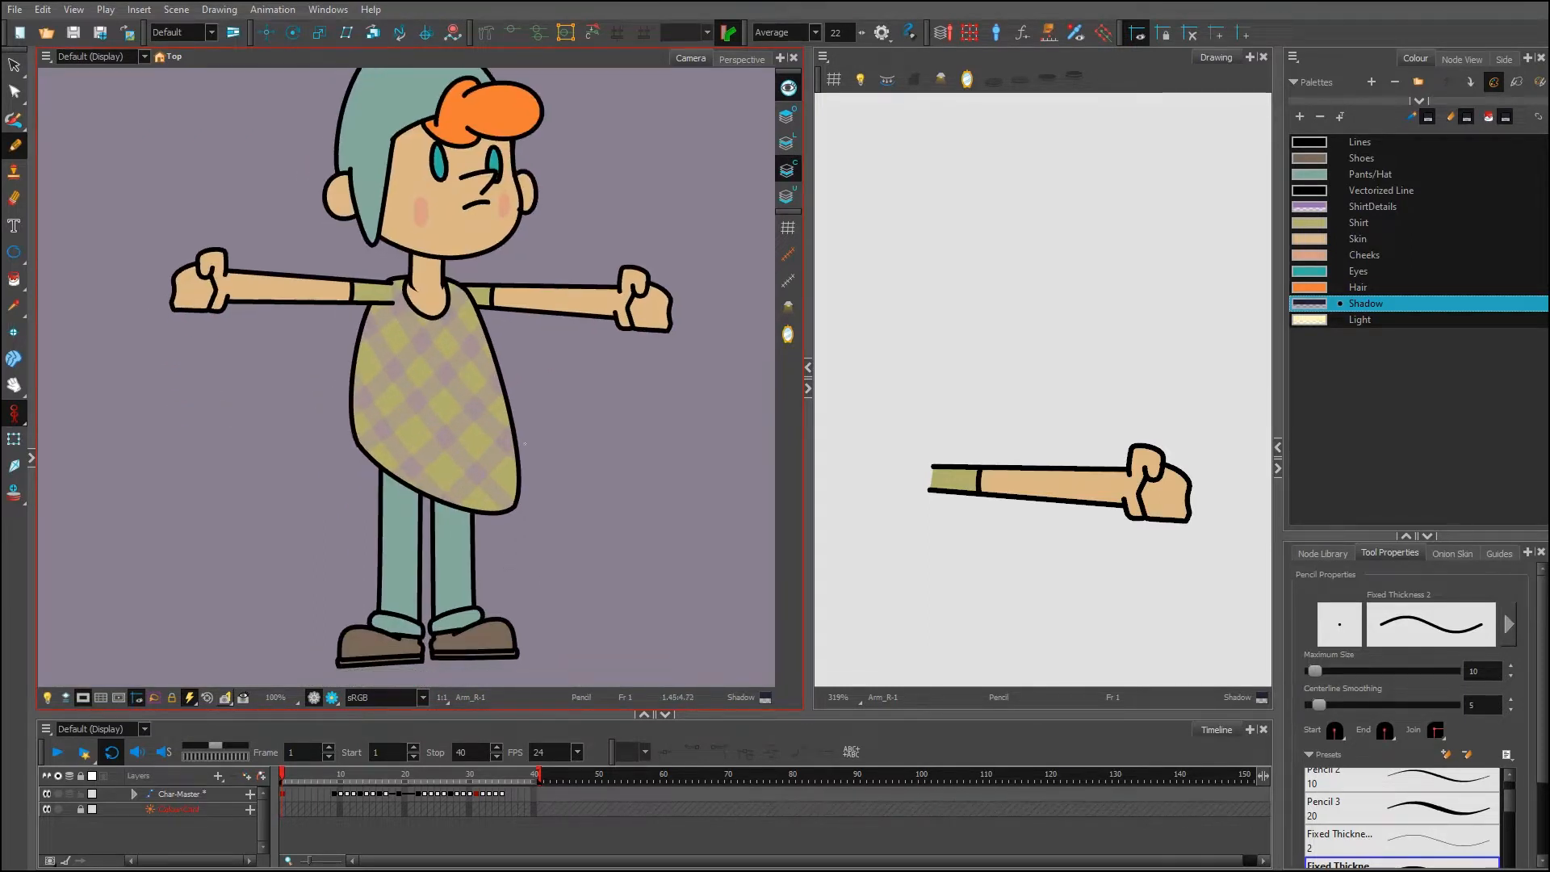
{"action": "scroll", "coordinate": [525, 445], "scroll_direction": "down", "scroll_amount": 1}
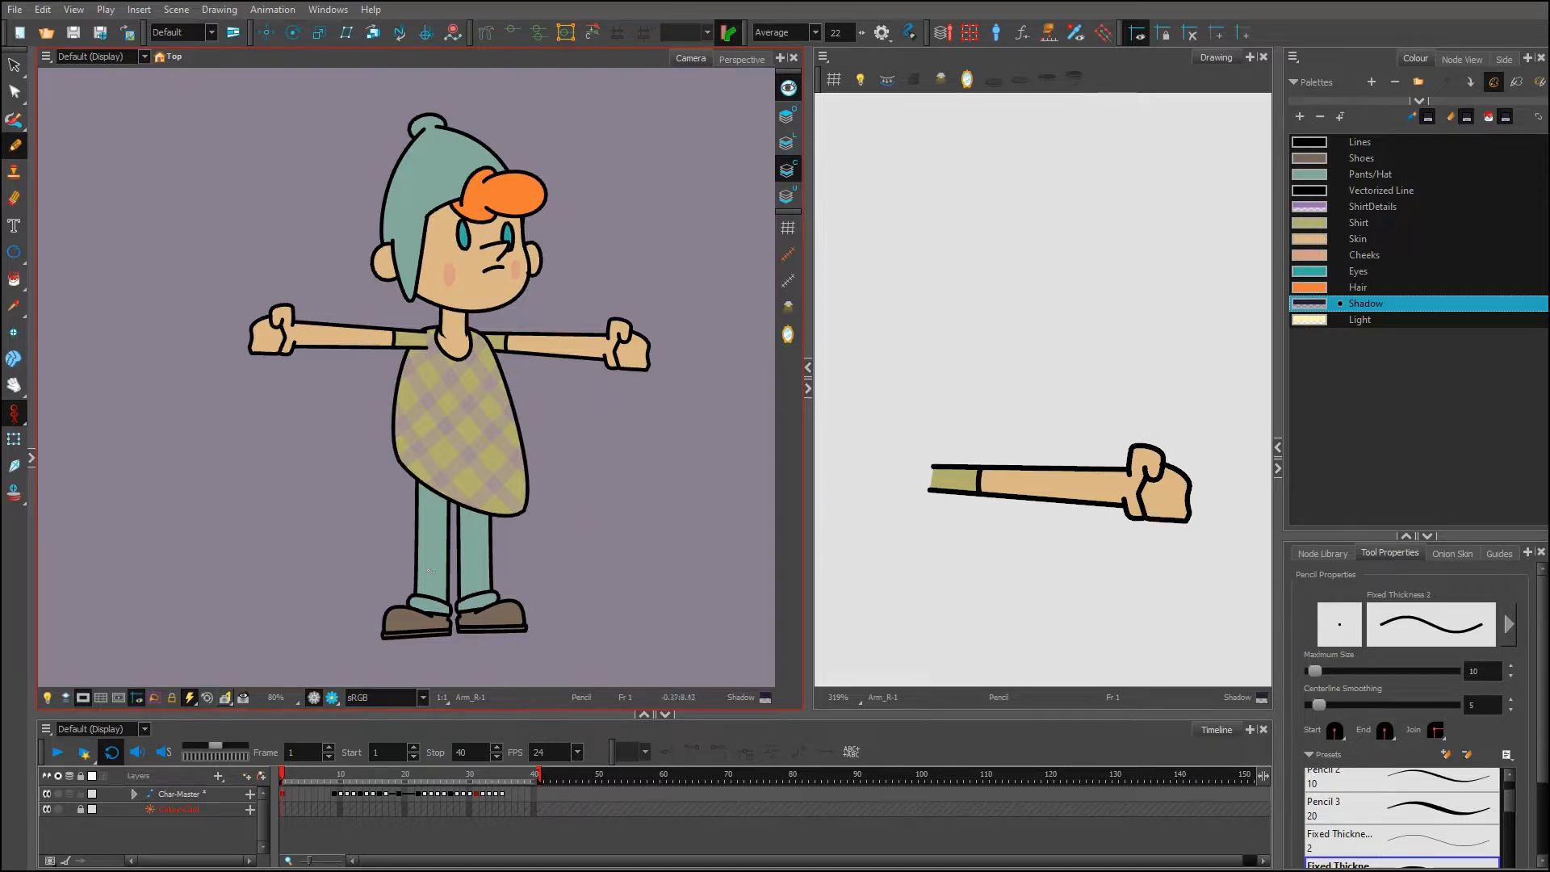
{"action": "scroll", "coordinate": [1018, 485], "scroll_direction": "up", "scroll_amount": 3}
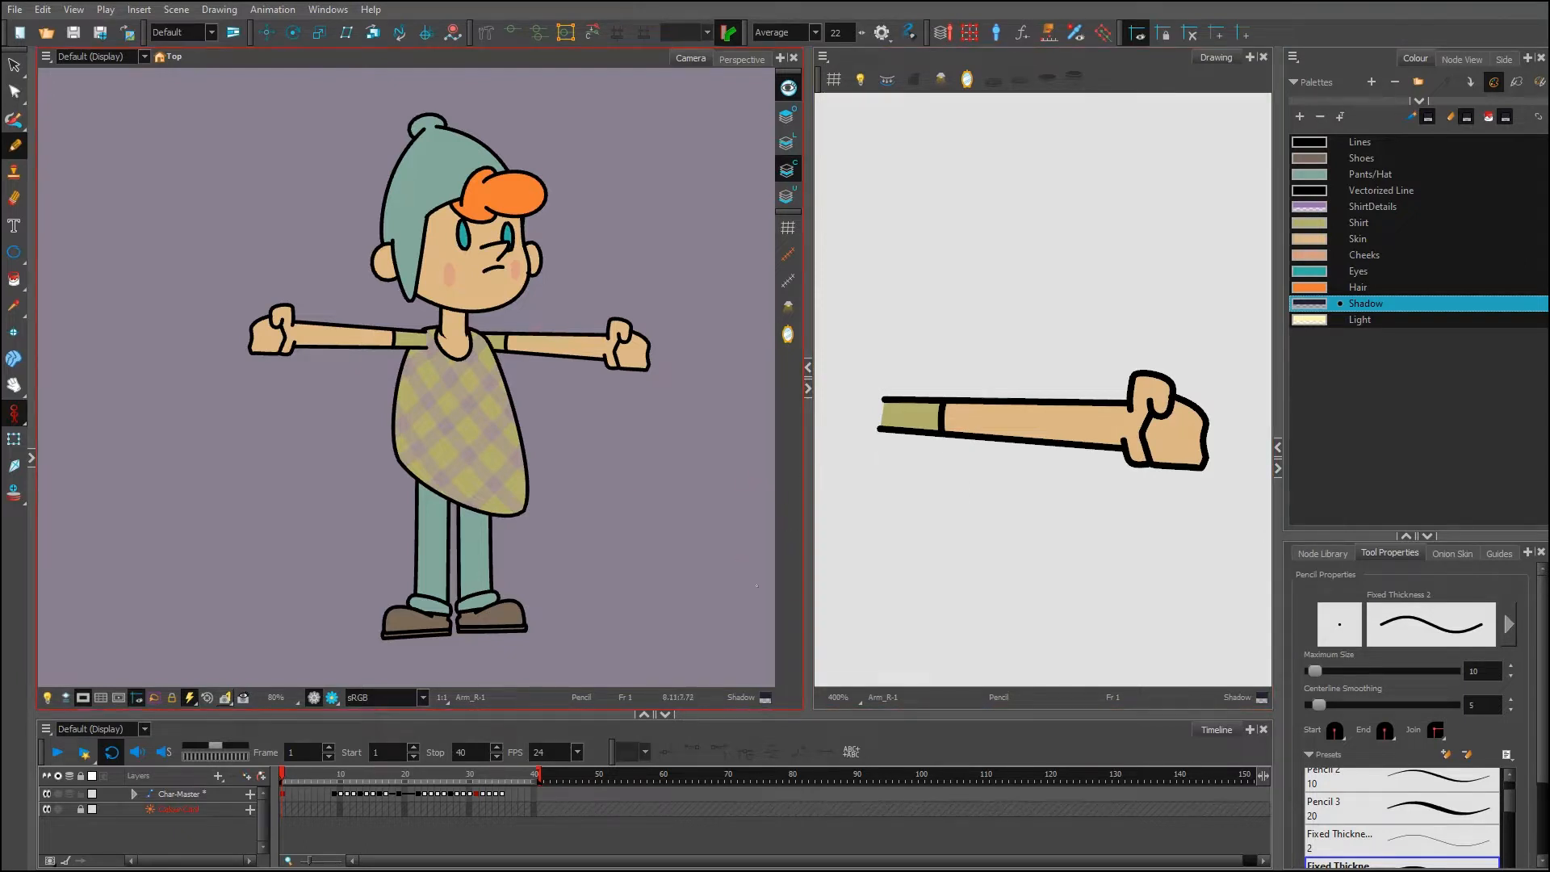
Paint Shadow strokes along the underside of the arm and fist with the regular Brush
{"action": "key", "text": "alt+b"}
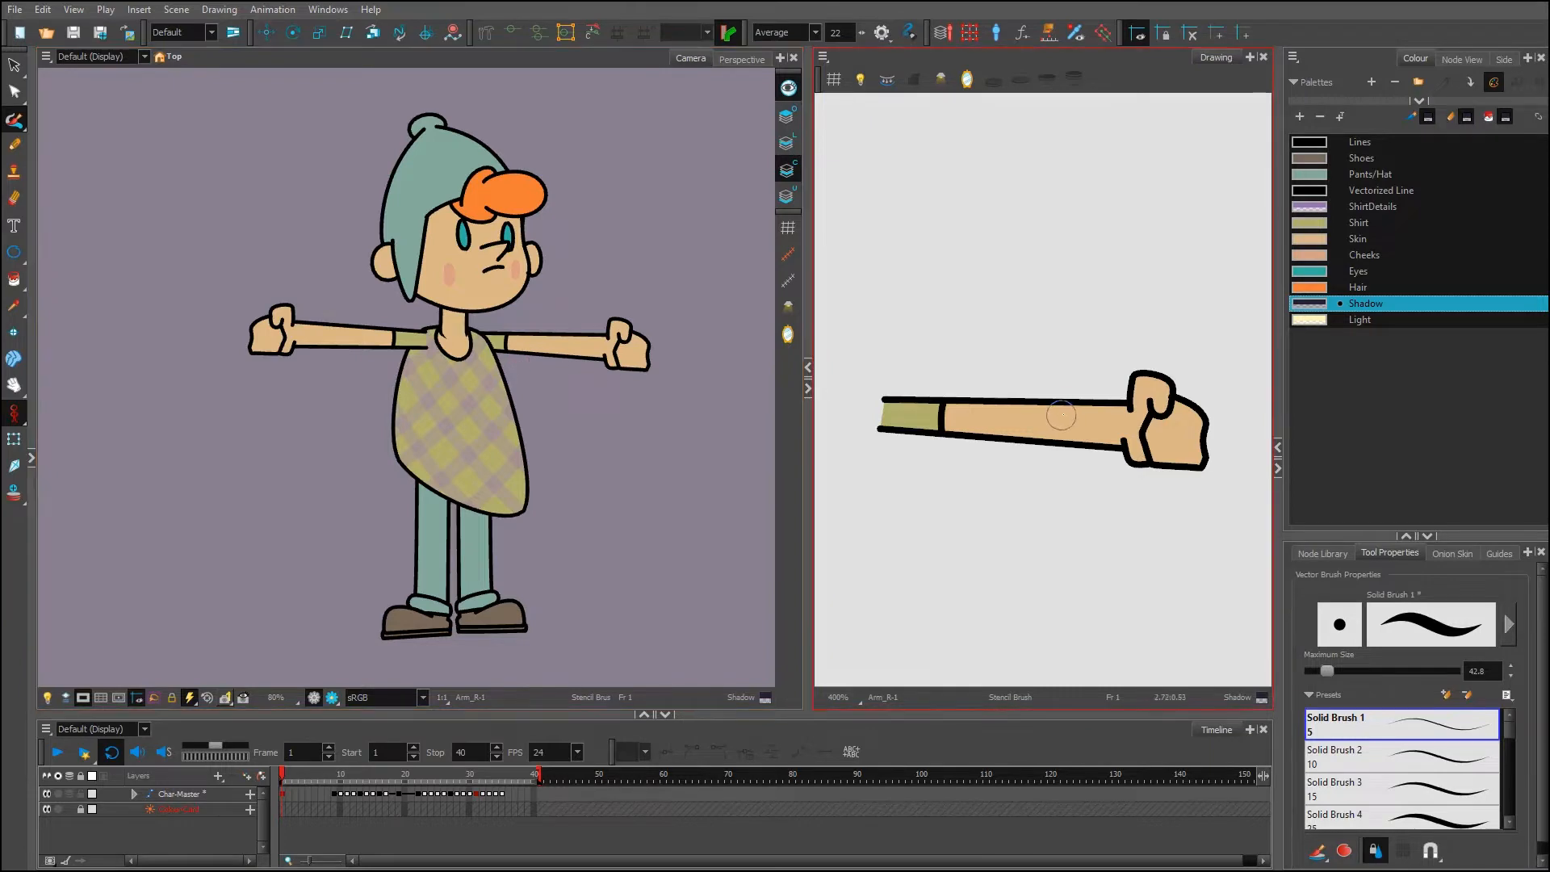
{"action": "scroll", "coordinate": [1029, 449], "scroll_direction": "up", "scroll_amount": 1}
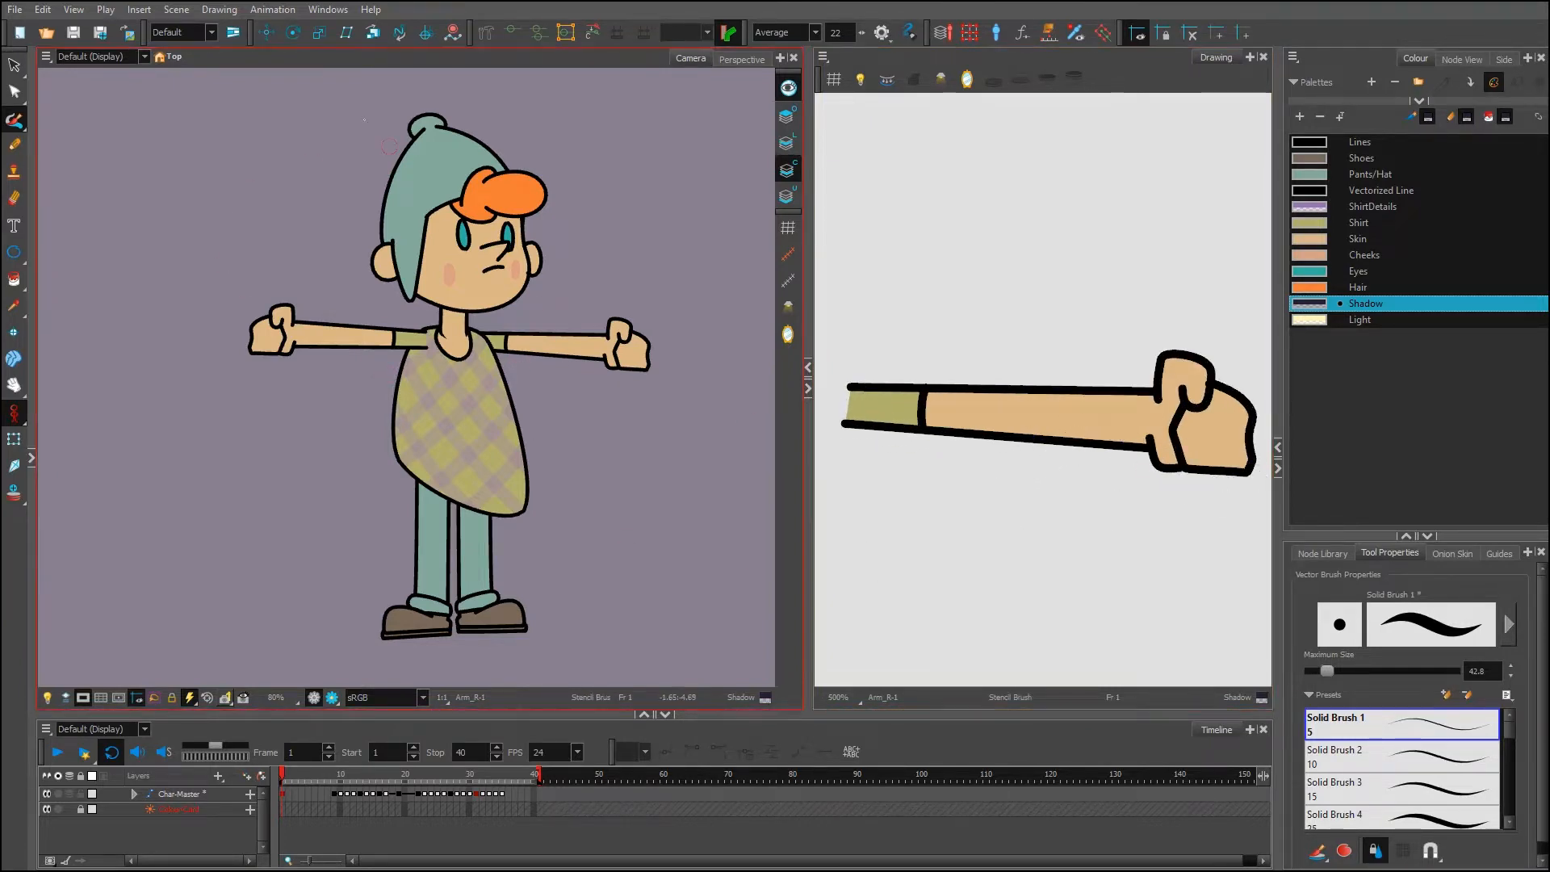
{"action": "left_click", "coordinate": [13, 122]}
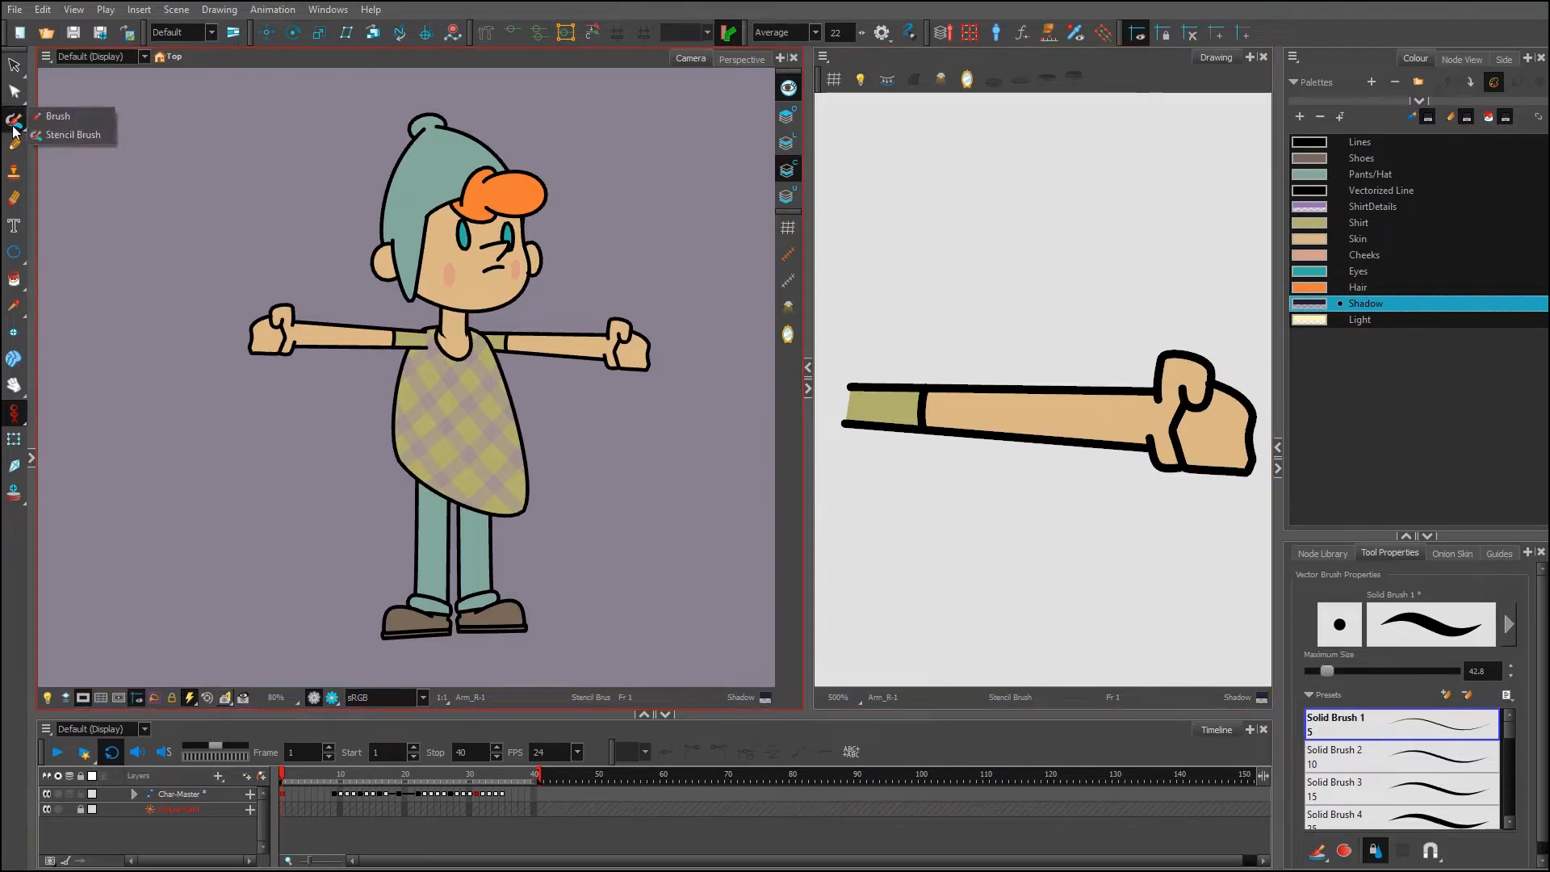
{"action": "left_click", "coordinate": [81, 119]}
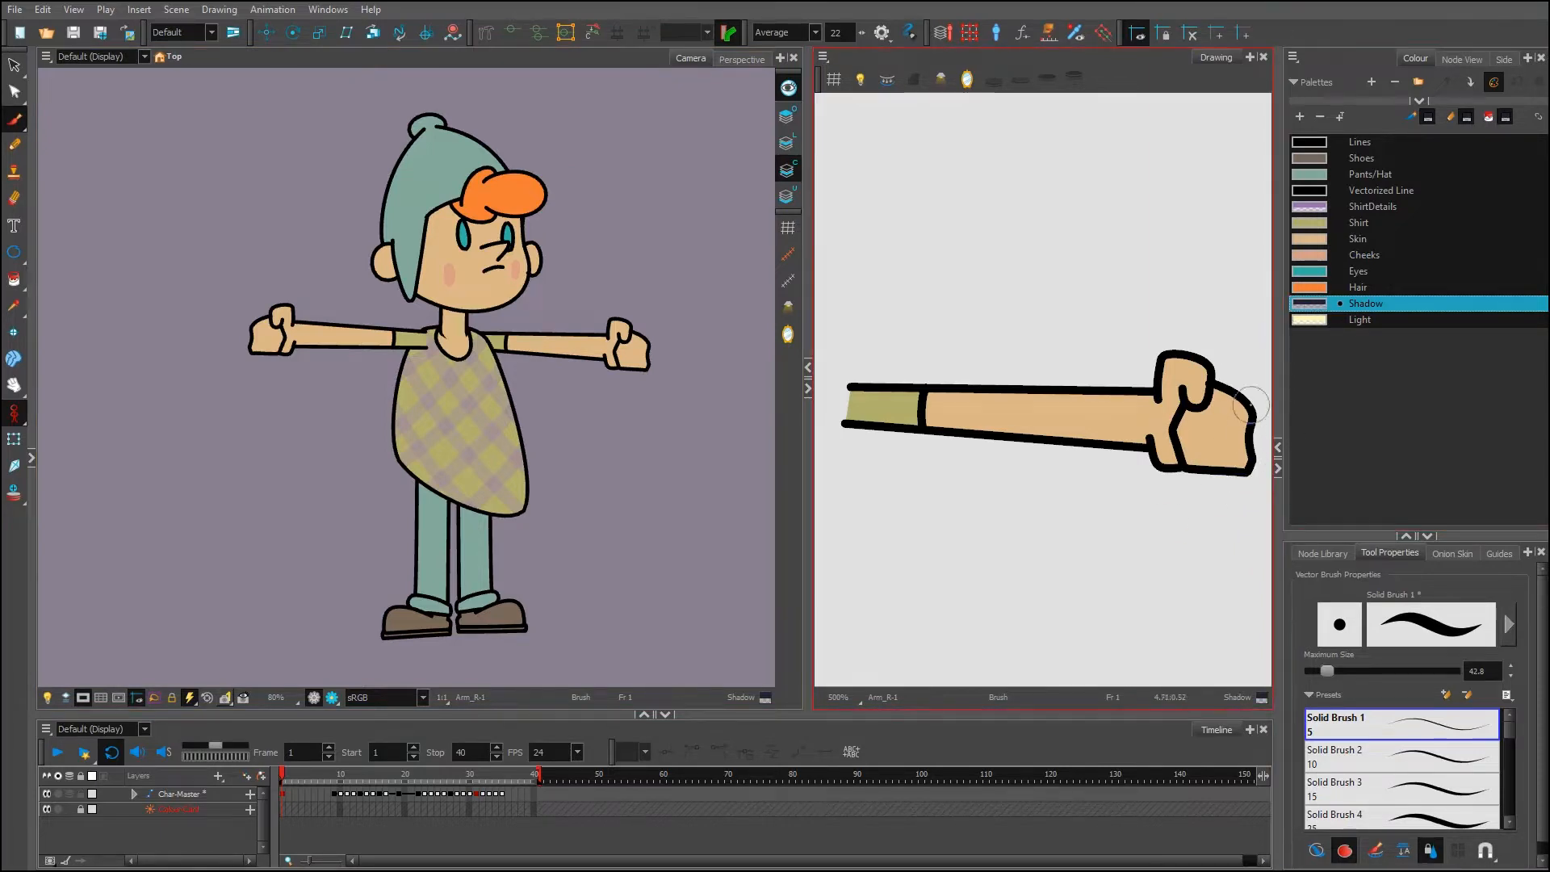
{"action": "scroll", "coordinate": [1174, 492], "scroll_direction": "down", "scroll_amount": 1}
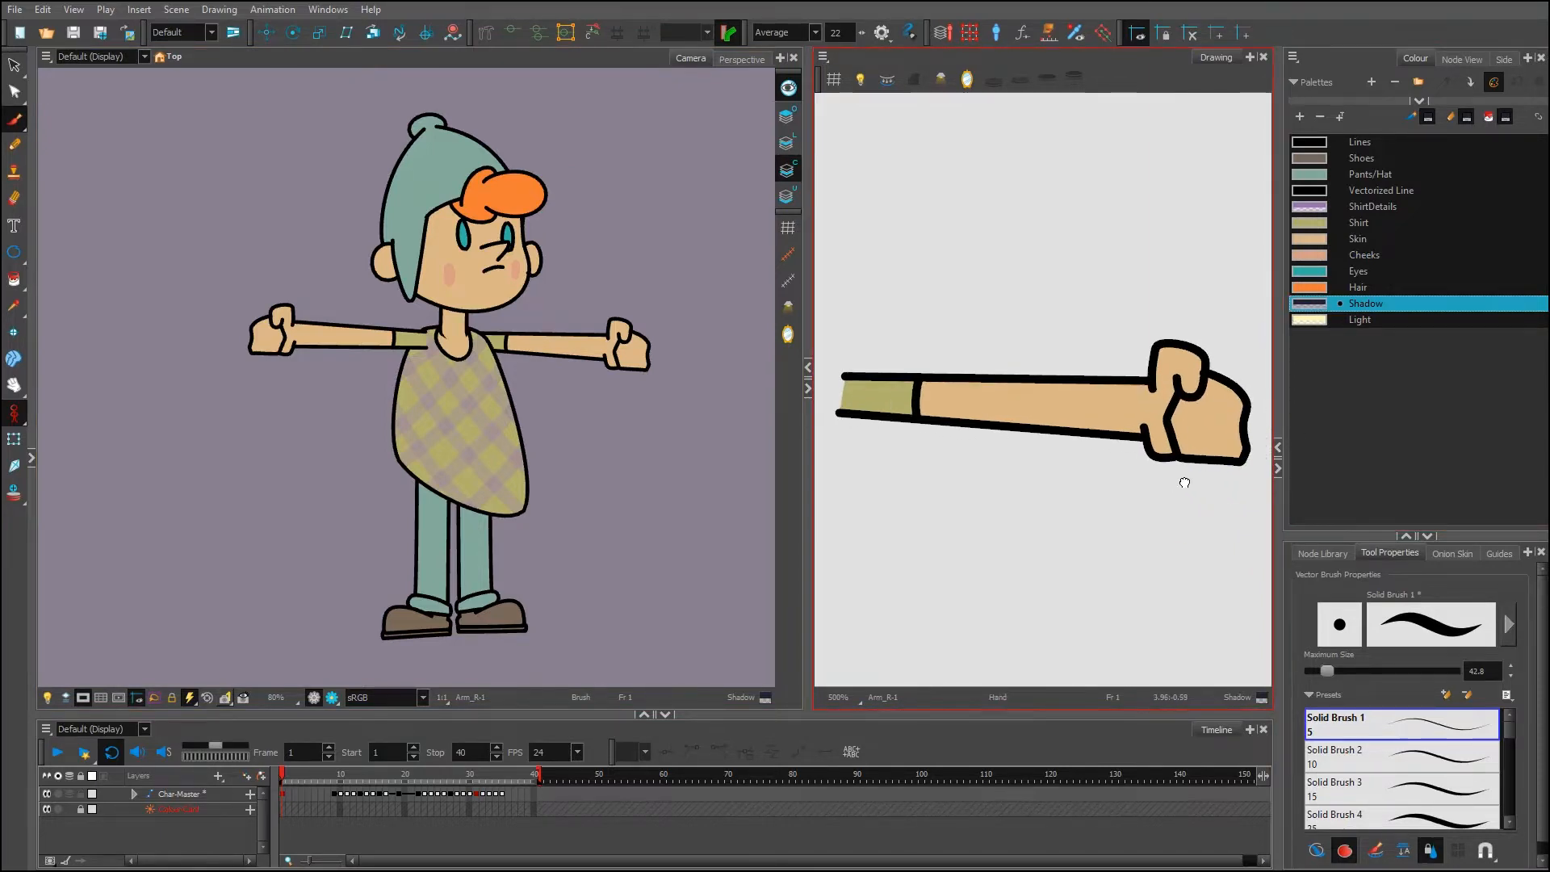
{"action": "mouse_move", "coordinate": [1250, 440]}
{"action": "left_mouse_down"}
{"action": "mouse_move", "coordinate": [1198, 454]}
{"action": "mouse_move", "coordinate": [1113, 428]}
{"action": "mouse_move", "coordinate": [965, 436]}
{"action": "mouse_move", "coordinate": [1053, 424]}
{"action": "left_mouse_up"}
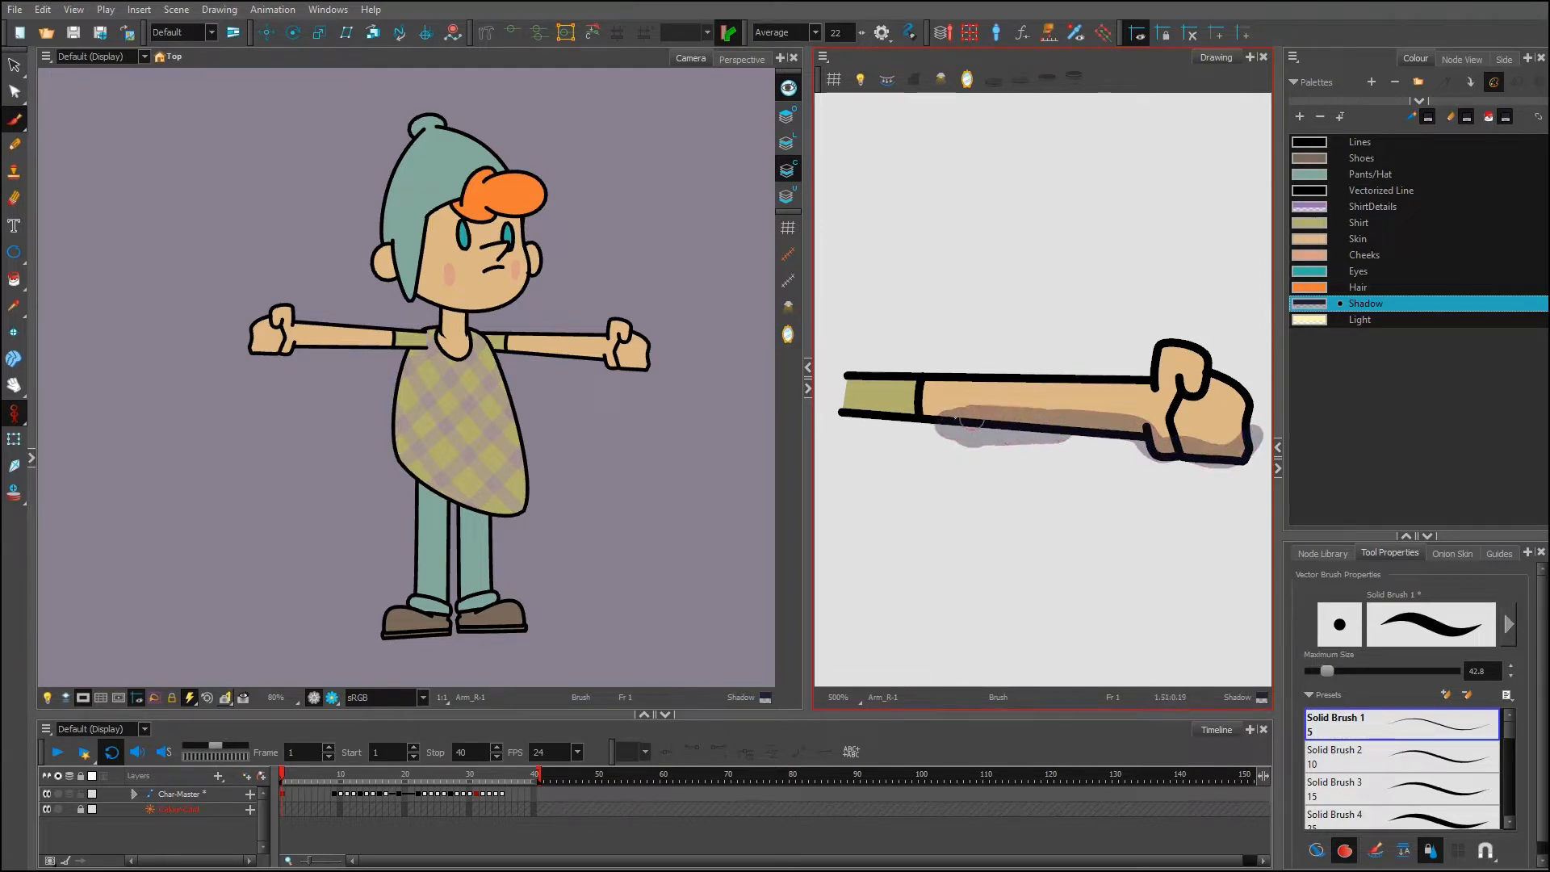
{"action": "mouse_move", "coordinate": [956, 417]}
{"action": "left_mouse_down"}
{"action": "mouse_move", "coordinate": [825, 412]}
{"action": "mouse_move", "coordinate": [959, 421]}
{"action": "left_mouse_up"}
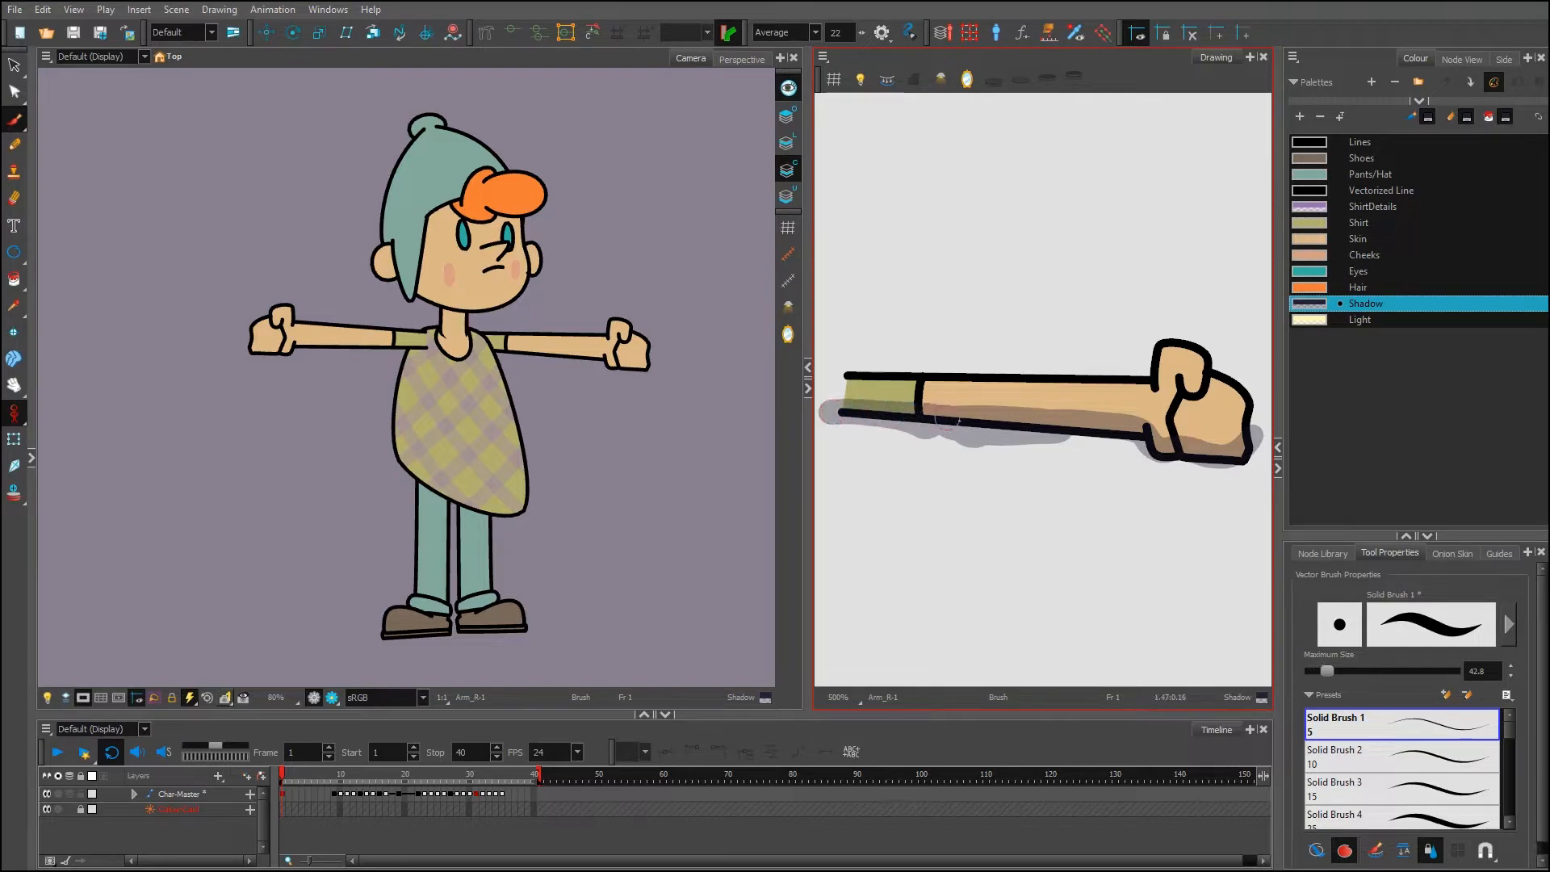
{"action": "left_click_drag", "start_coordinate": [1067, 427], "coordinate": [1137, 433]}
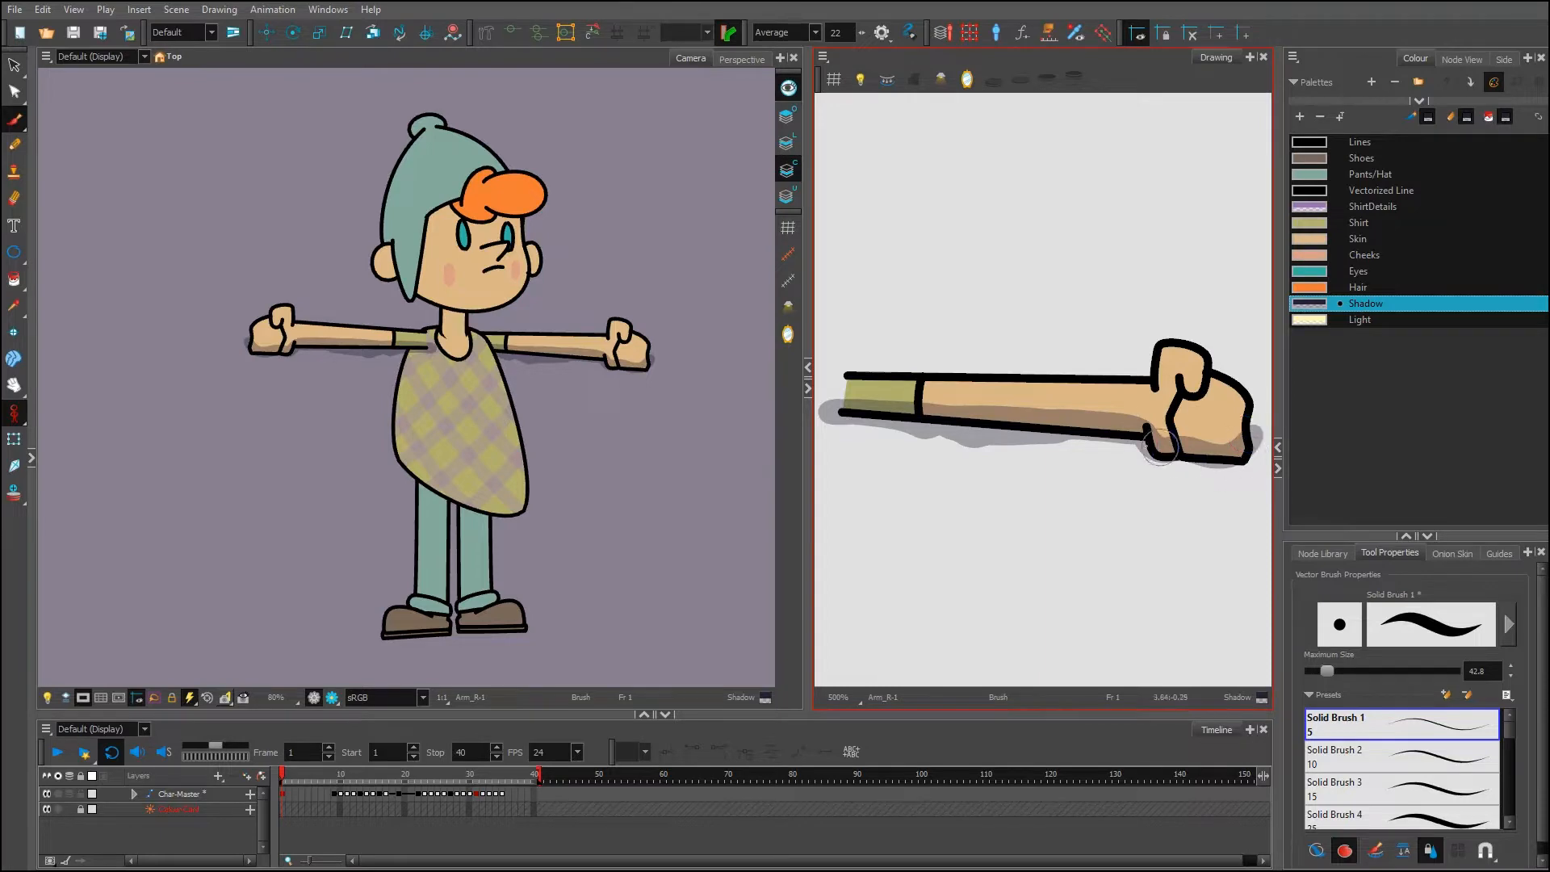
Try Light strokes along the upper edge of the arm with the Brush, and undo all brush strokes on the arm
{"action": "left_click", "coordinate": [1341, 319]}
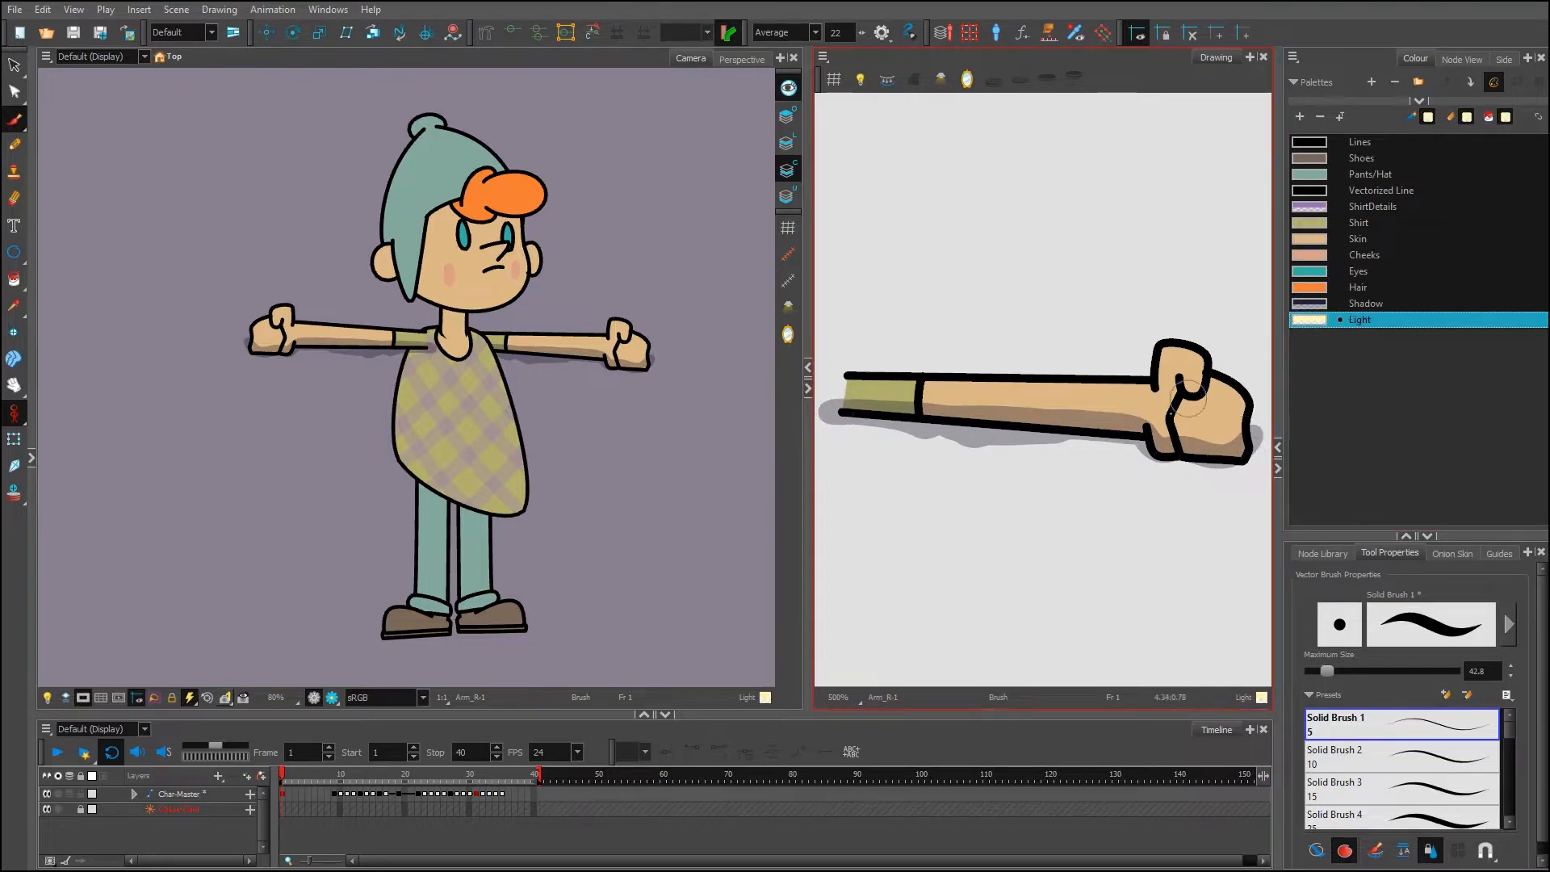
{"action": "mouse_move", "coordinate": [1239, 420]}
{"action": "left_mouse_down"}
{"action": "mouse_move", "coordinate": [1194, 380]}
{"action": "mouse_move", "coordinate": [1180, 348]}
{"action": "mouse_move", "coordinate": [1157, 350]}
{"action": "mouse_move", "coordinate": [1144, 378]}
{"action": "mouse_move", "coordinate": [811, 371]}
{"action": "left_mouse_up"}
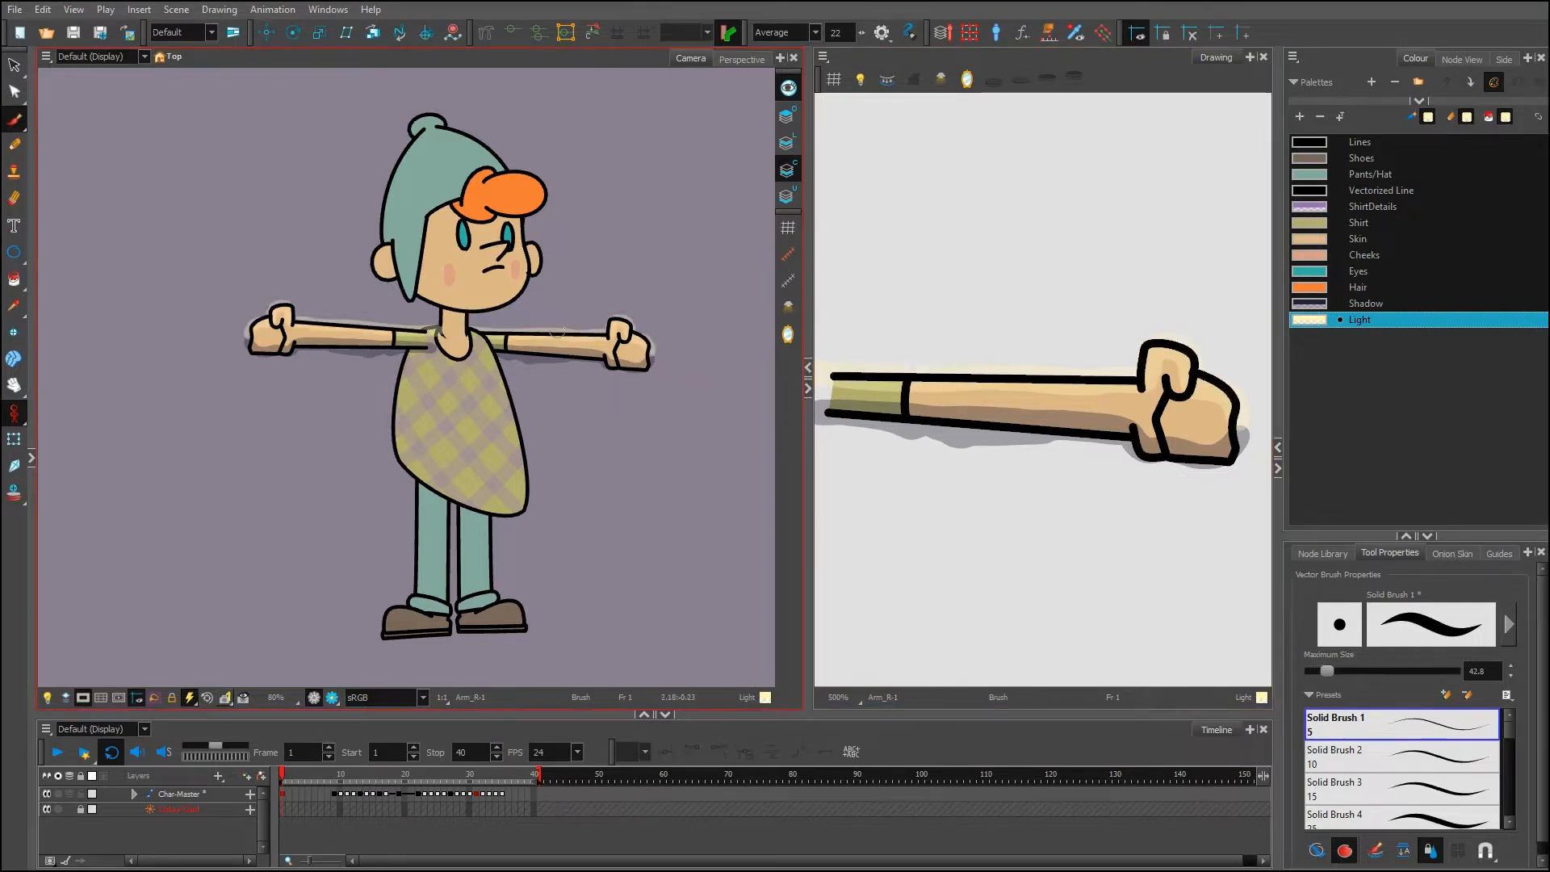
{"action": "scroll", "coordinate": [560, 332], "scroll_direction": "up", "scroll_amount": 3}
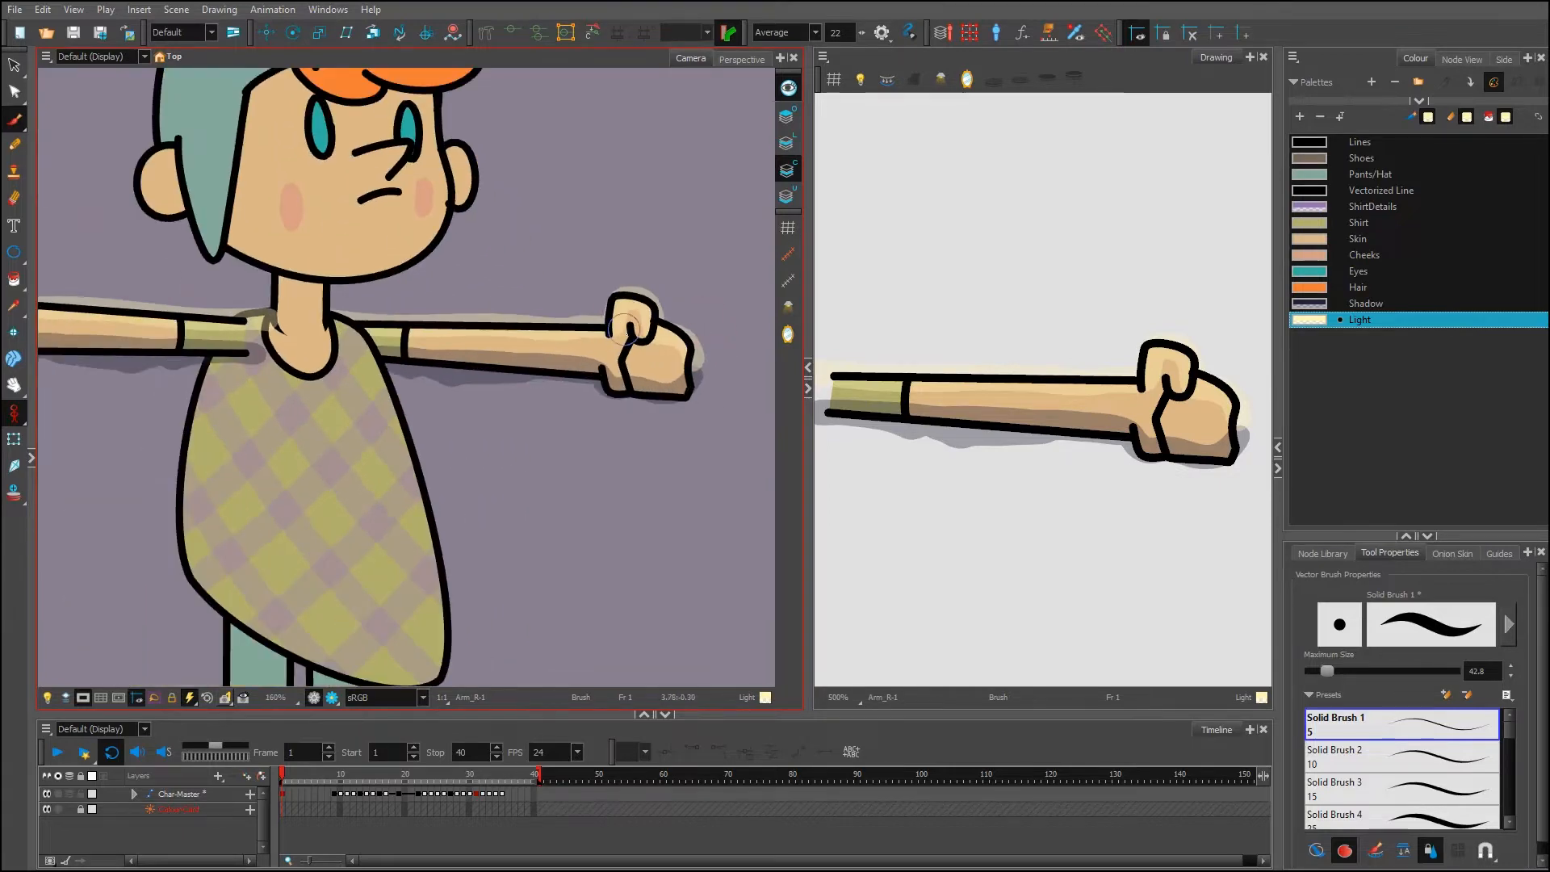
{"action": "scroll", "coordinate": [625, 327], "scroll_direction": "down", "scroll_amount": 3}
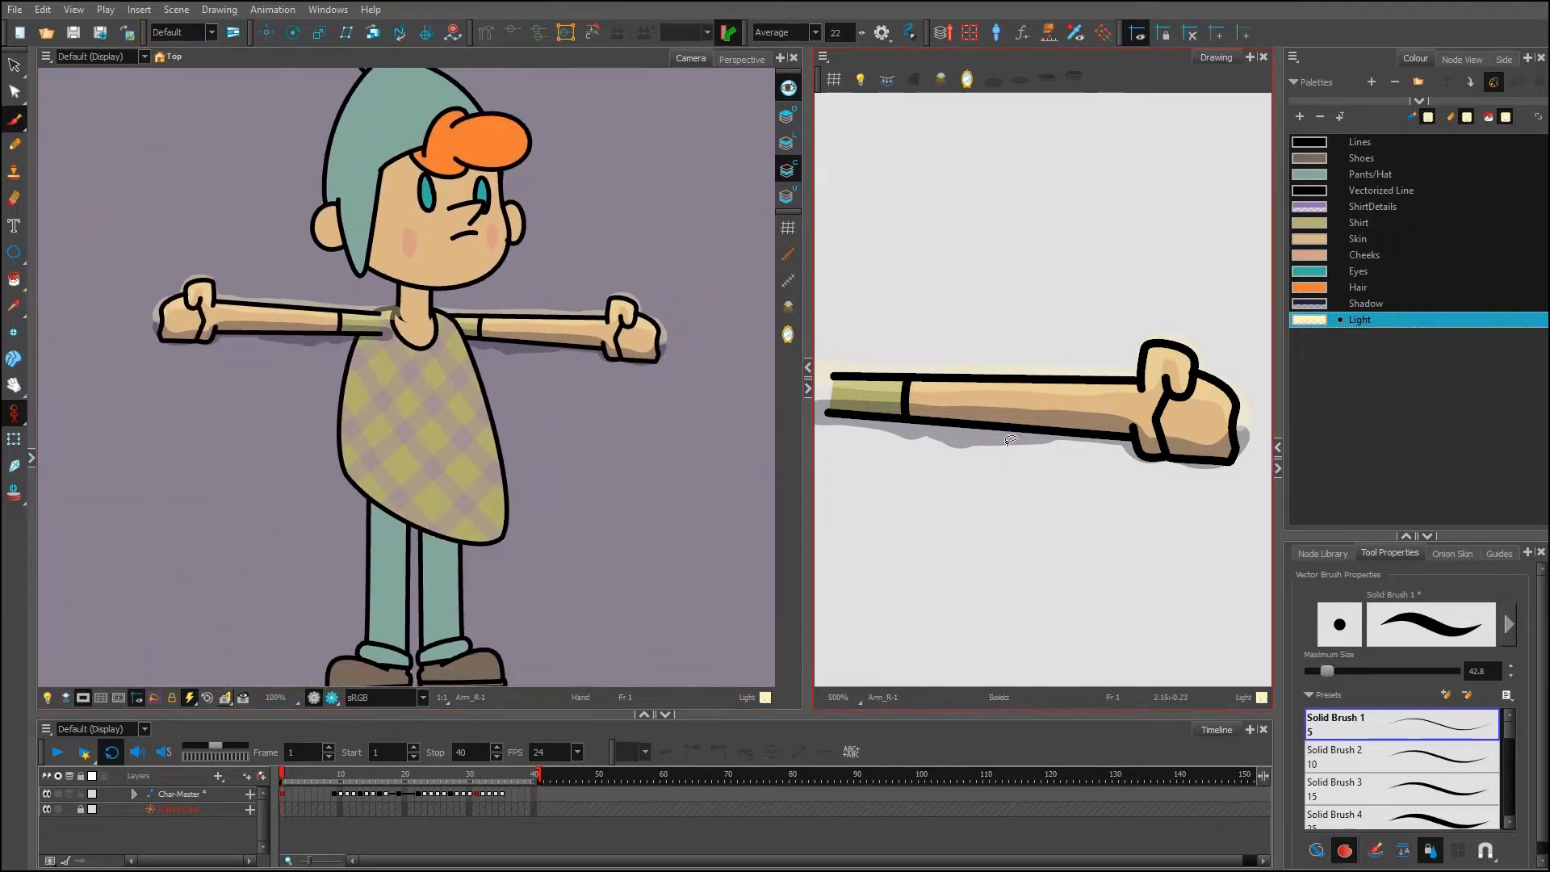
{"action": "key", "text": "ctrl+z"}
{"action": "key", "text": "ctrl+z"}
With the Stencil Brush, paint Shadow along the underside of the arm and fist and Light along their upper edge
{"action": "left_click", "coordinate": [14, 120]}
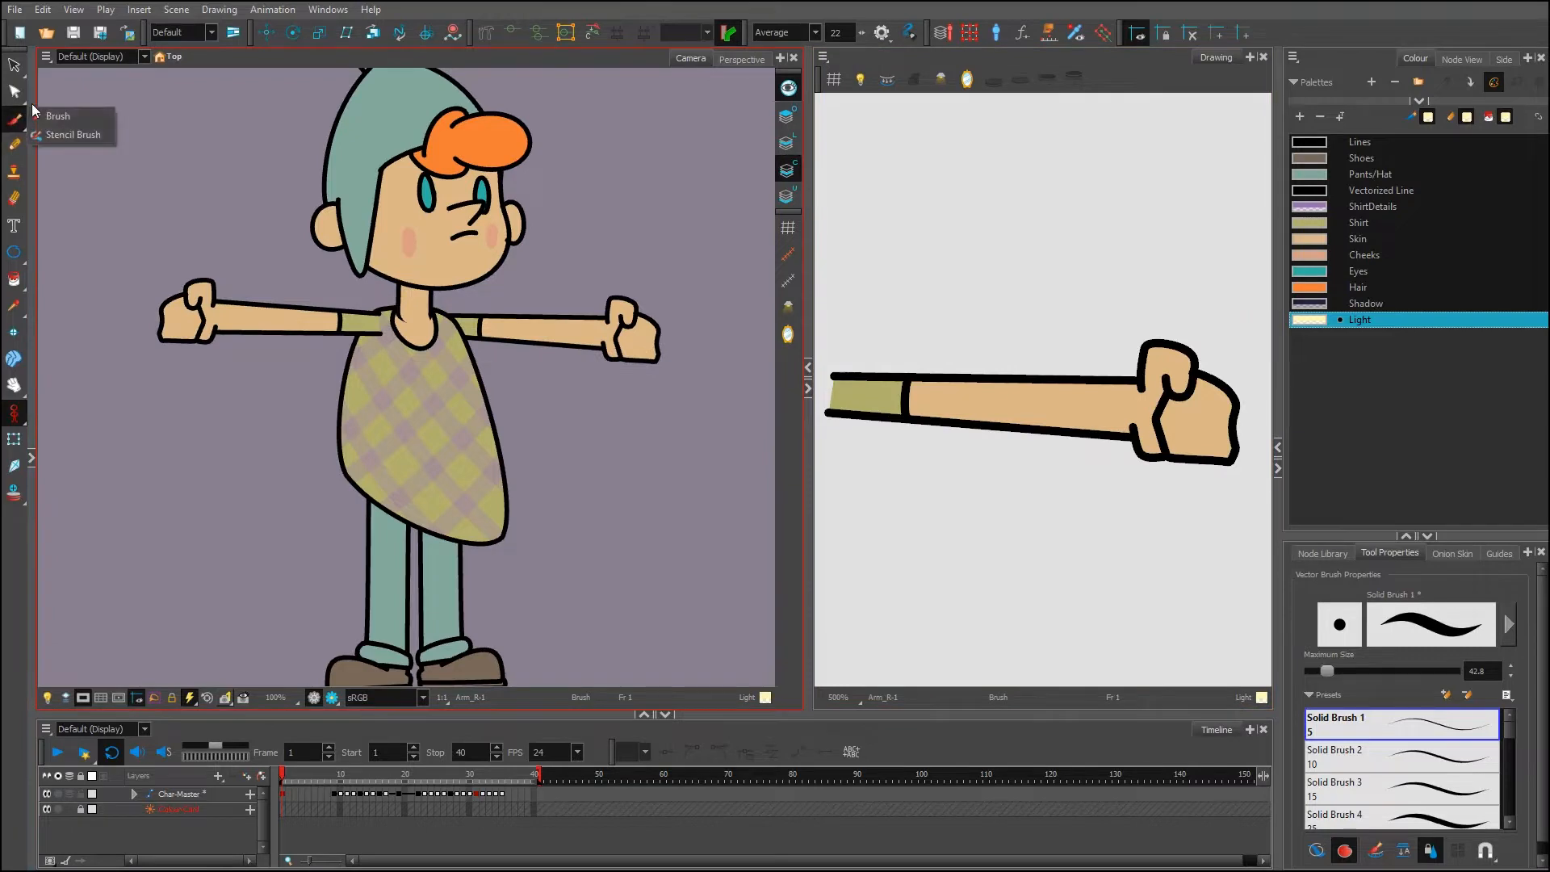
{"action": "left_click", "coordinate": [56, 129]}
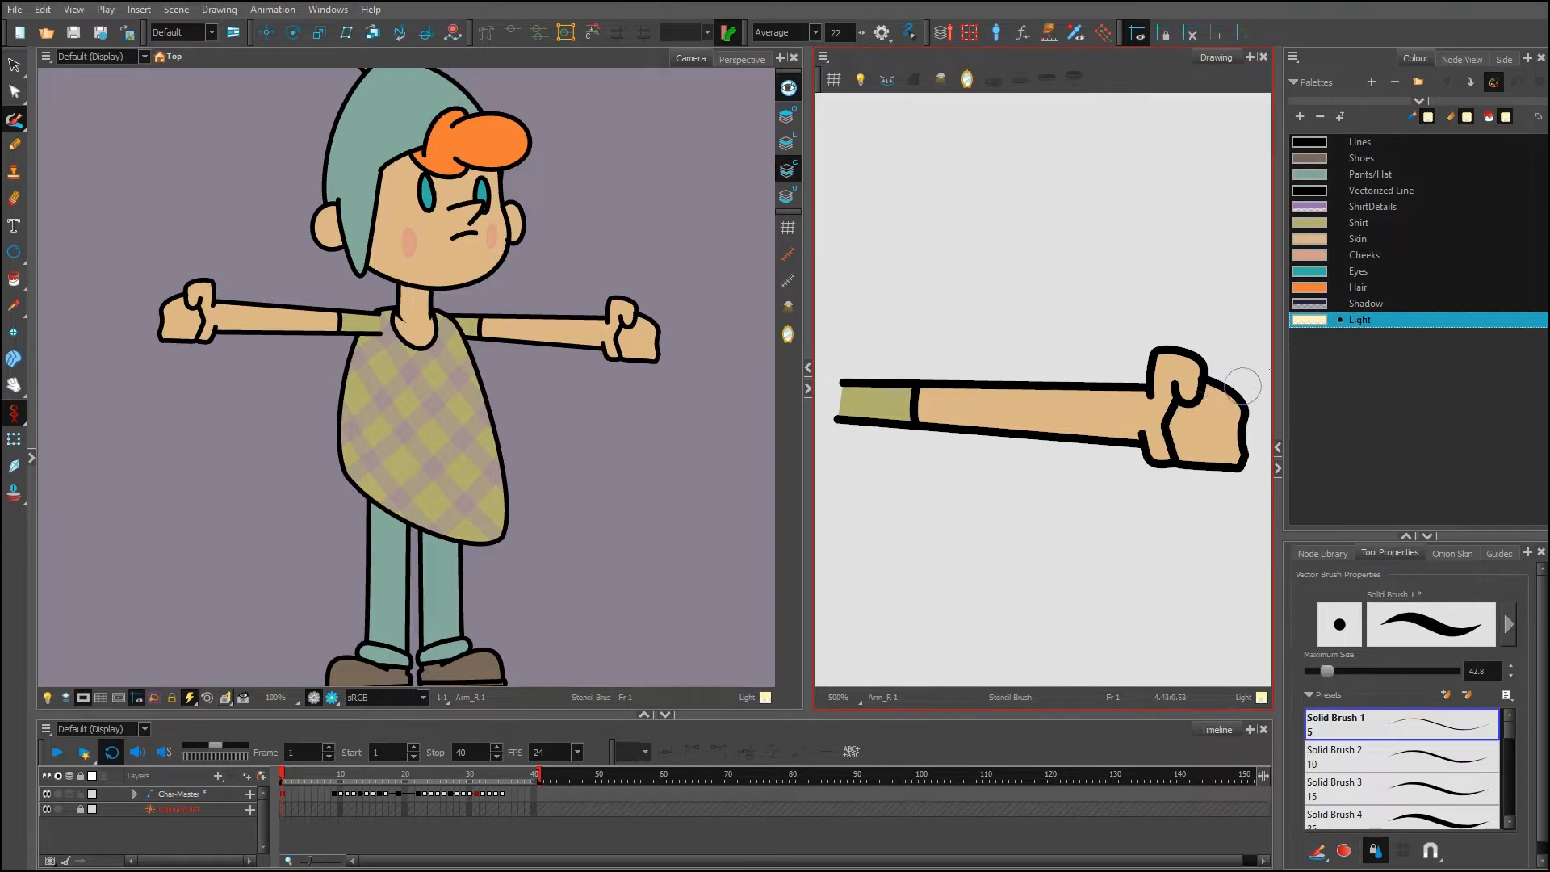
{"action": "left_click", "coordinate": [1365, 303]}
{"action": "mouse_move", "coordinate": [1247, 420]}
{"action": "left_mouse_down"}
{"action": "mouse_move", "coordinate": [1191, 455]}
{"action": "mouse_move", "coordinate": [1109, 431]}
{"action": "mouse_move", "coordinate": [820, 411]}
{"action": "mouse_move", "coordinate": [1066, 438]}
{"action": "mouse_move", "coordinate": [896, 432]}
{"action": "mouse_move", "coordinate": [1125, 478]}
{"action": "mouse_move", "coordinate": [925, 519]}
{"action": "mouse_move", "coordinate": [864, 552]}
{"action": "mouse_move", "coordinate": [1152, 574]}
{"action": "mouse_move", "coordinate": [988, 579]}
{"action": "mouse_move", "coordinate": [1009, 605]}
{"action": "left_mouse_up"}
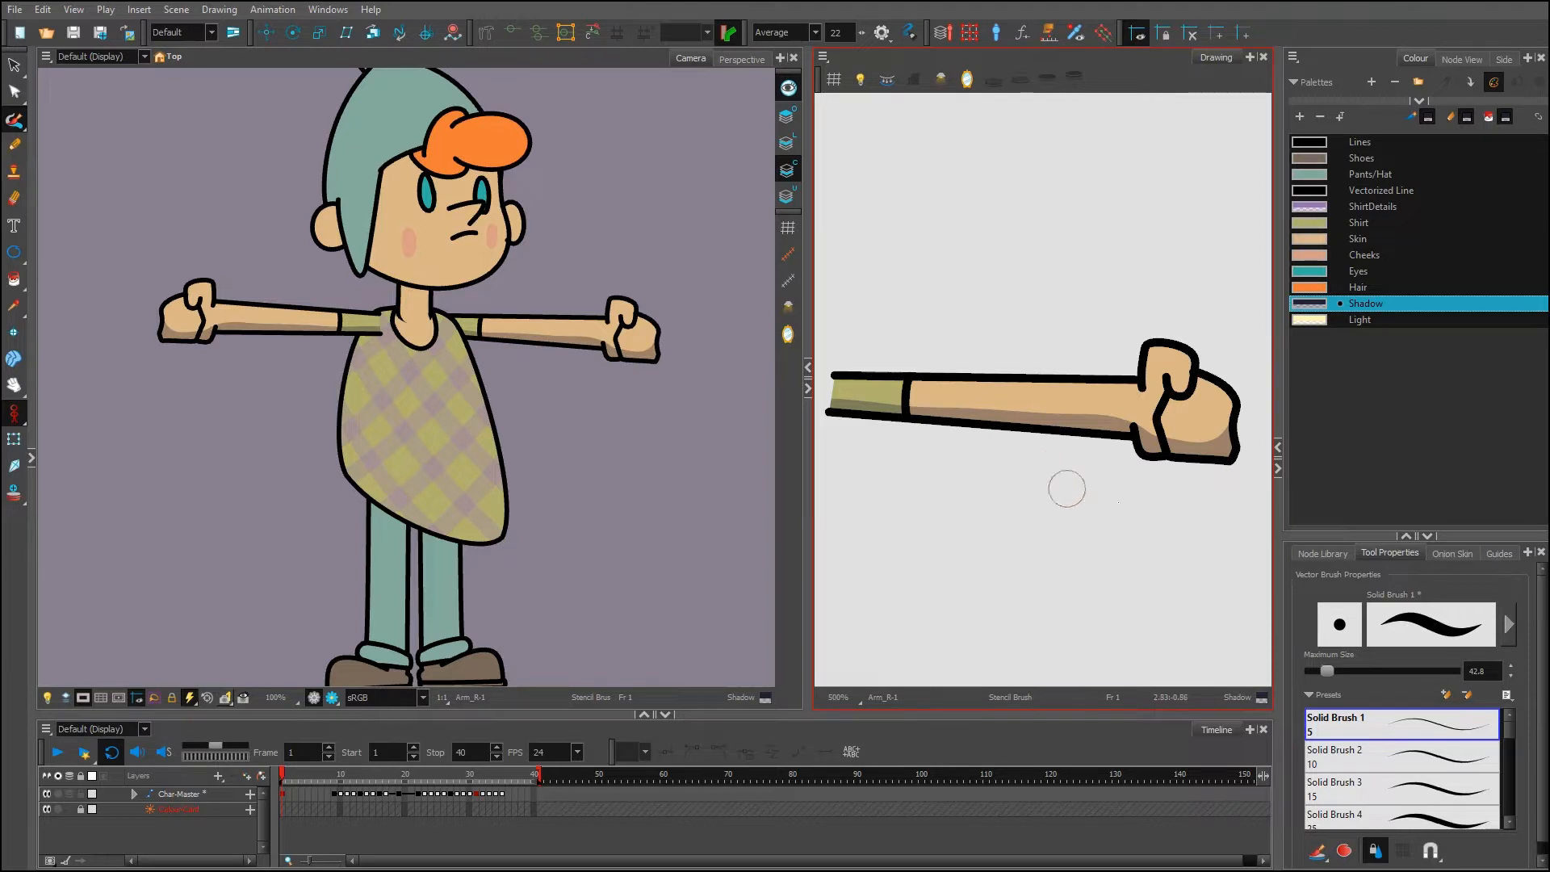
{"action": "left_click", "coordinate": [1324, 320]}
{"action": "mouse_move", "coordinate": [1248, 417]}
{"action": "left_mouse_down"}
{"action": "mouse_move", "coordinate": [1166, 349]}
{"action": "mouse_move", "coordinate": [1122, 380]}
{"action": "mouse_move", "coordinate": [846, 366]}
{"action": "mouse_move", "coordinate": [1137, 175]}
{"action": "mouse_move", "coordinate": [955, 309]}
{"action": "mouse_move", "coordinate": [988, 154]}
{"action": "mouse_move", "coordinate": [1153, 203]}
{"action": "mouse_move", "coordinate": [961, 320]}
{"action": "mouse_move", "coordinate": [1078, 232]}
{"action": "mouse_move", "coordinate": [1002, 186]}
{"action": "left_mouse_up"}
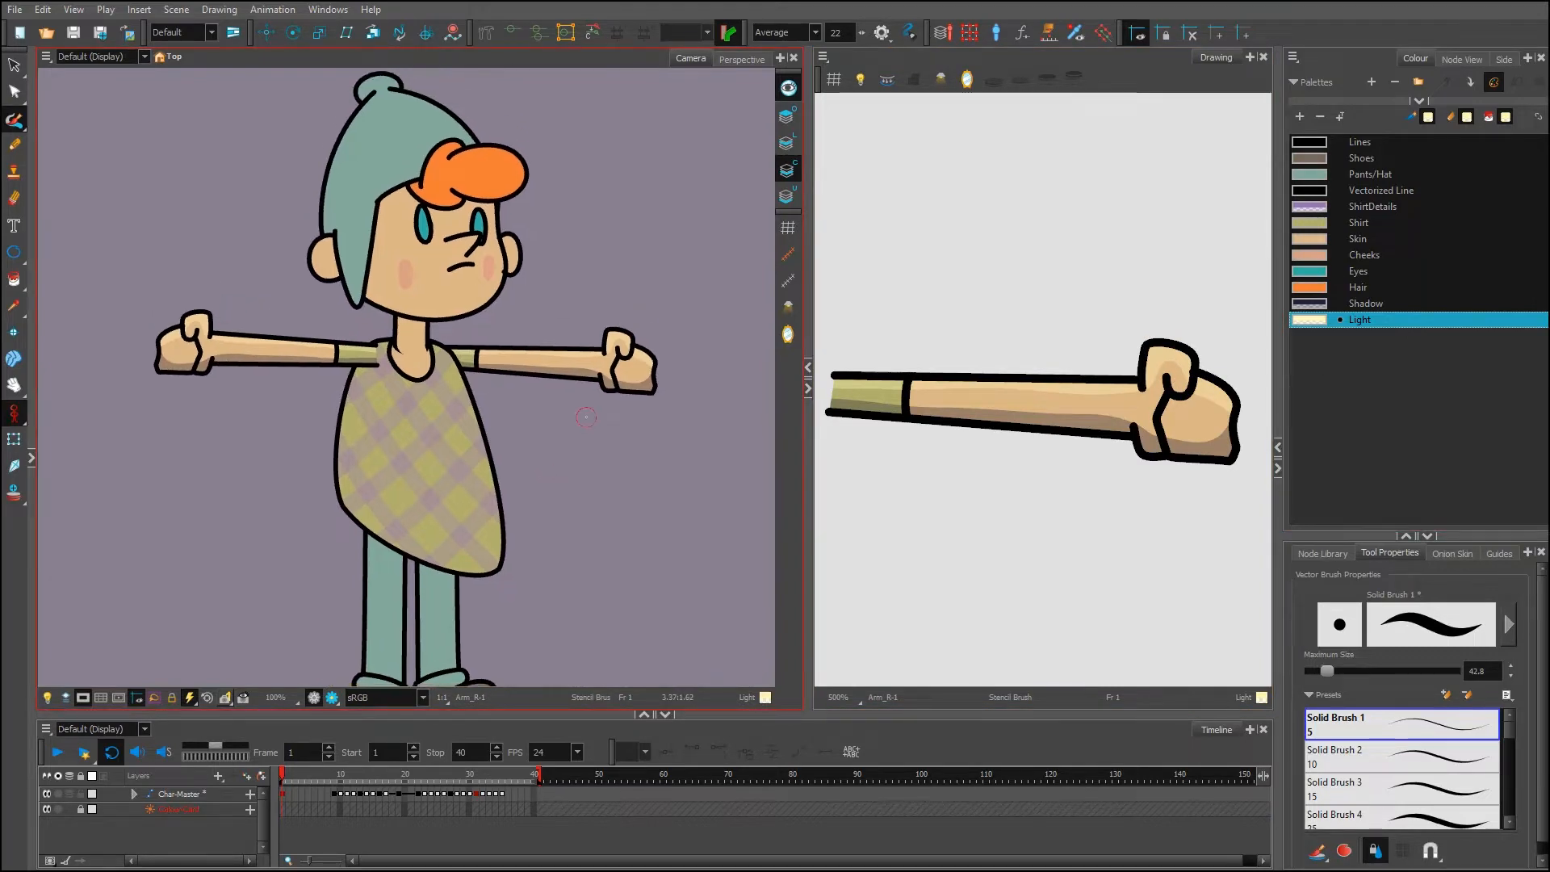
Select the head drawing and paint Light highlights along the upper edges of the hat and hair with the Stencil Brush
{"action": "key", "text": "shift+t"}
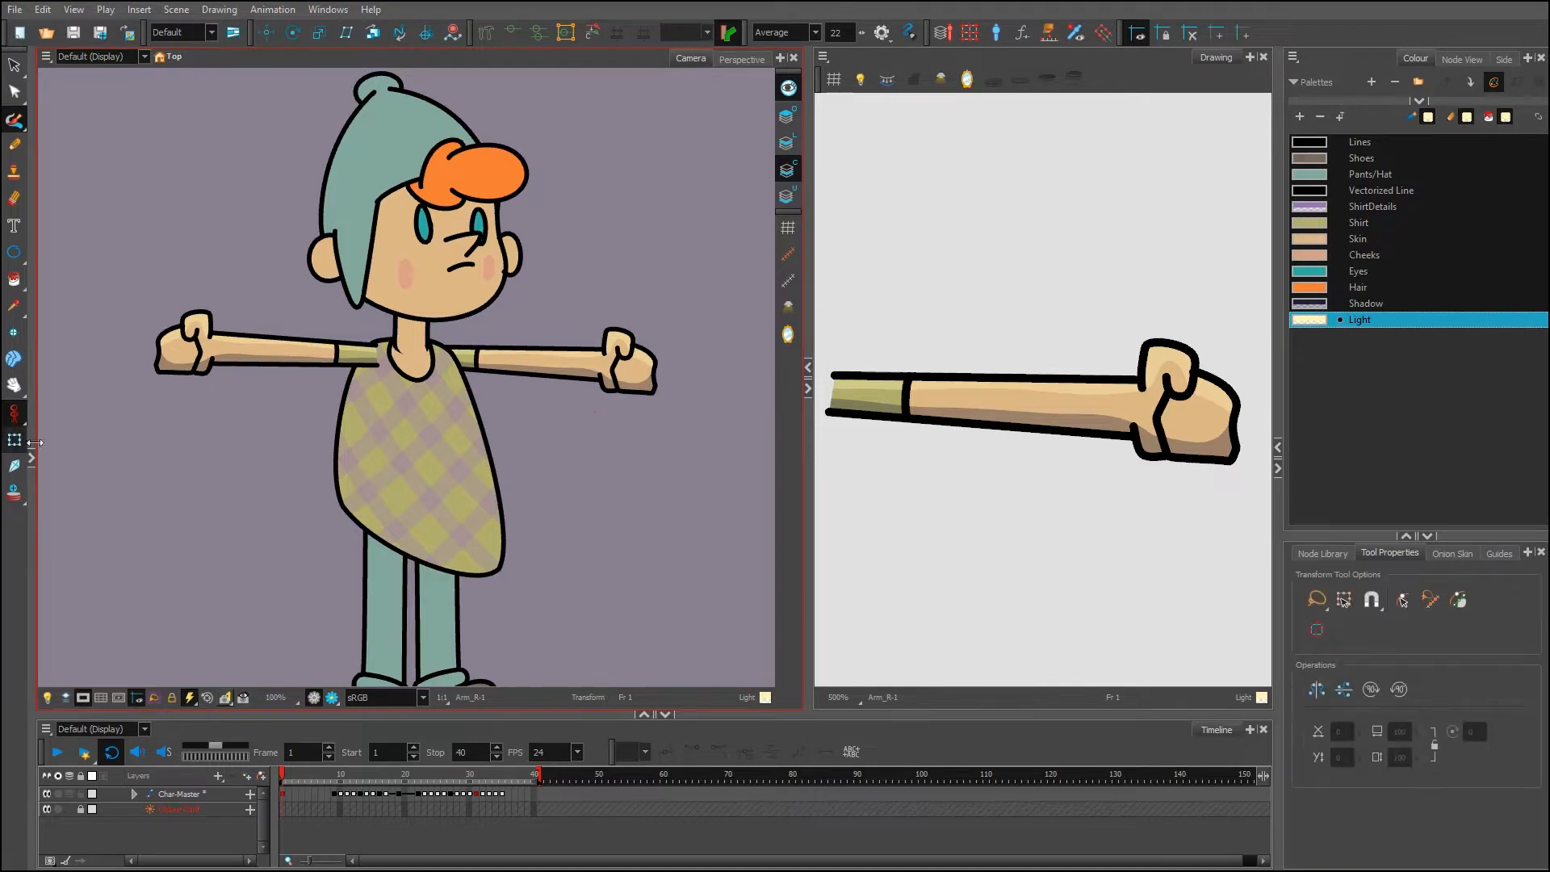
{"action": "left_click", "coordinate": [419, 202]}
{"action": "left_click_drag", "start_coordinate": [941, 389], "coordinate": [1076, 476]}
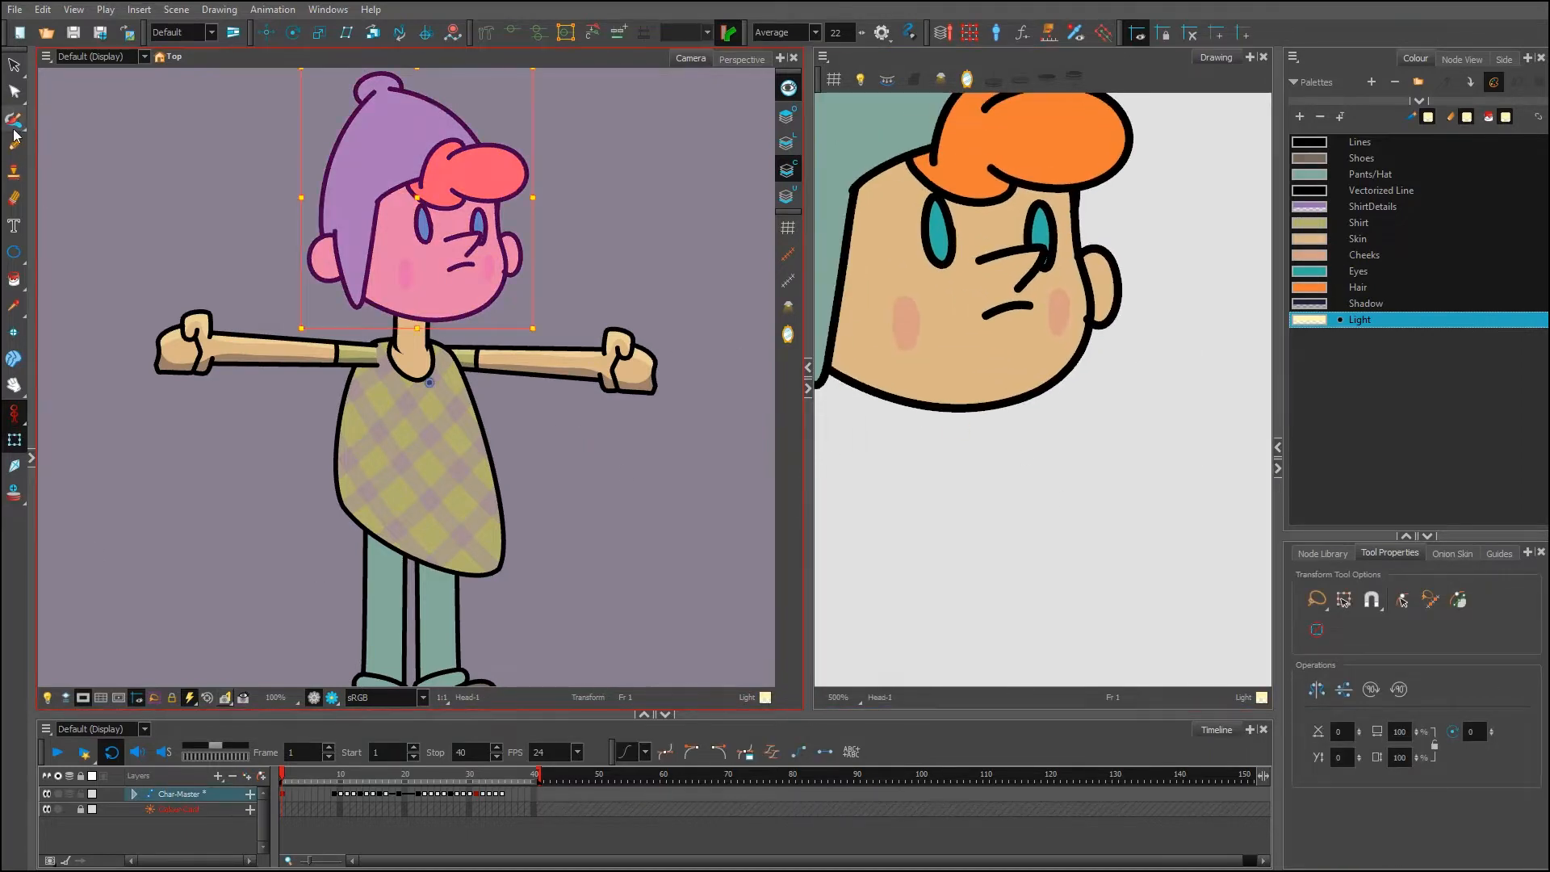
{"action": "key", "text": "alt+b"}
{"action": "mouse_move", "coordinate": [1008, 396]}
{"action": "left_mouse_down"}
{"action": "mouse_move", "coordinate": [1051, 501]}
{"action": "mouse_move", "coordinate": [1039, 540]}
{"action": "left_mouse_up"}
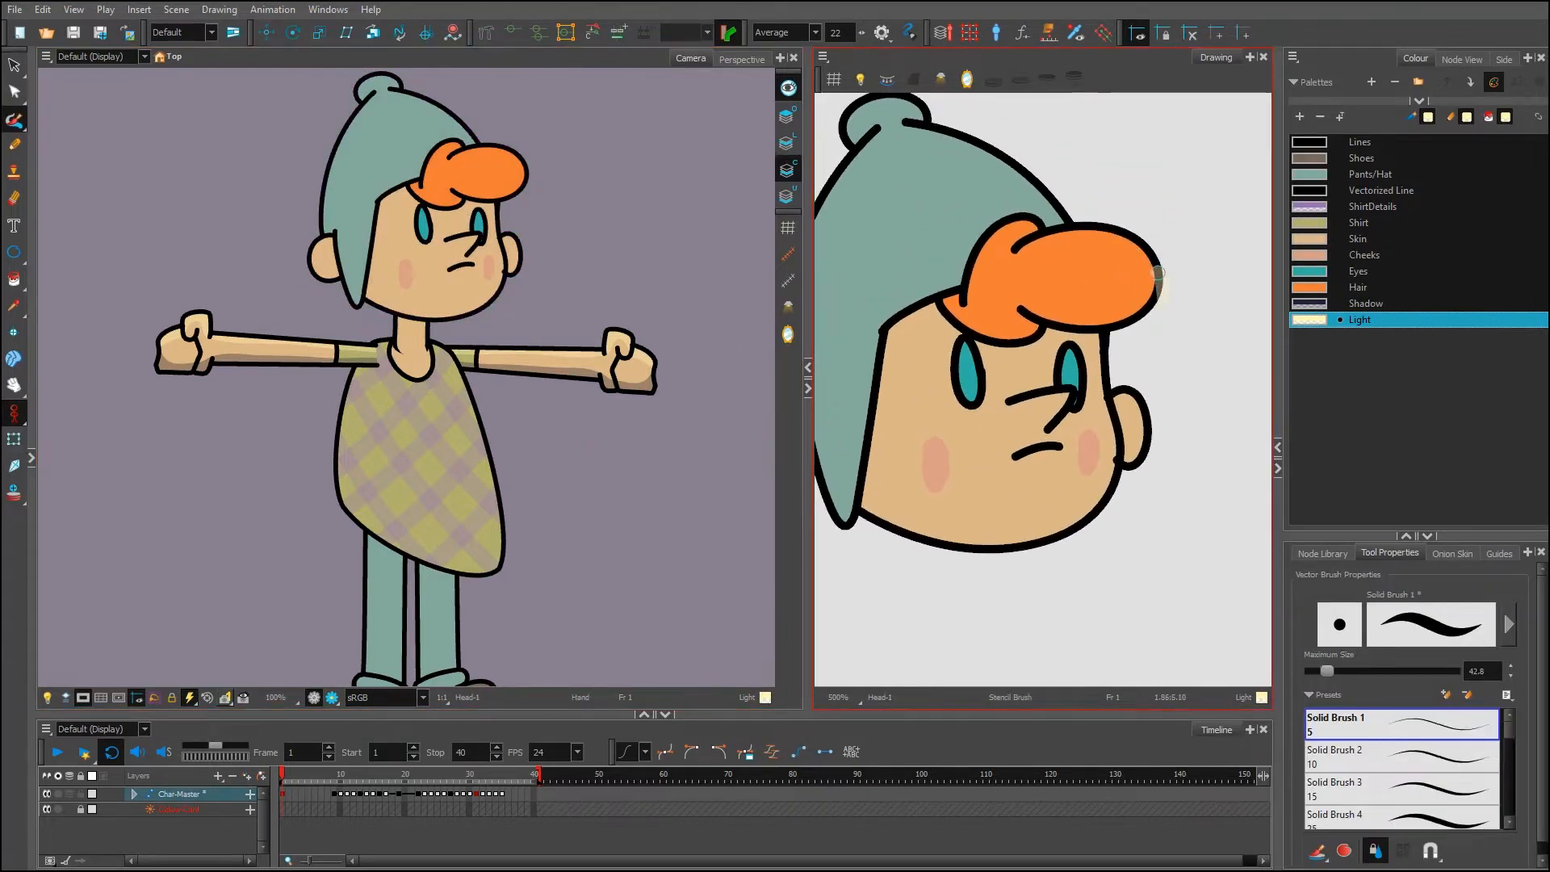
{"action": "mouse_move", "coordinate": [1155, 274]}
{"action": "left_mouse_down"}
{"action": "mouse_move", "coordinate": [1024, 234]}
{"action": "mouse_move", "coordinate": [1102, 335]}
{"action": "mouse_move", "coordinate": [1058, 251]}
{"action": "mouse_move", "coordinate": [991, 234]}
{"action": "mouse_move", "coordinate": [900, 323]}
{"action": "mouse_move", "coordinate": [878, 404]}
{"action": "left_mouse_up"}
Paint Shadow with the Stencil Brush along the chin, the ear's underside and the tip of the hat flap
{"action": "left_click", "coordinate": [1365, 303]}
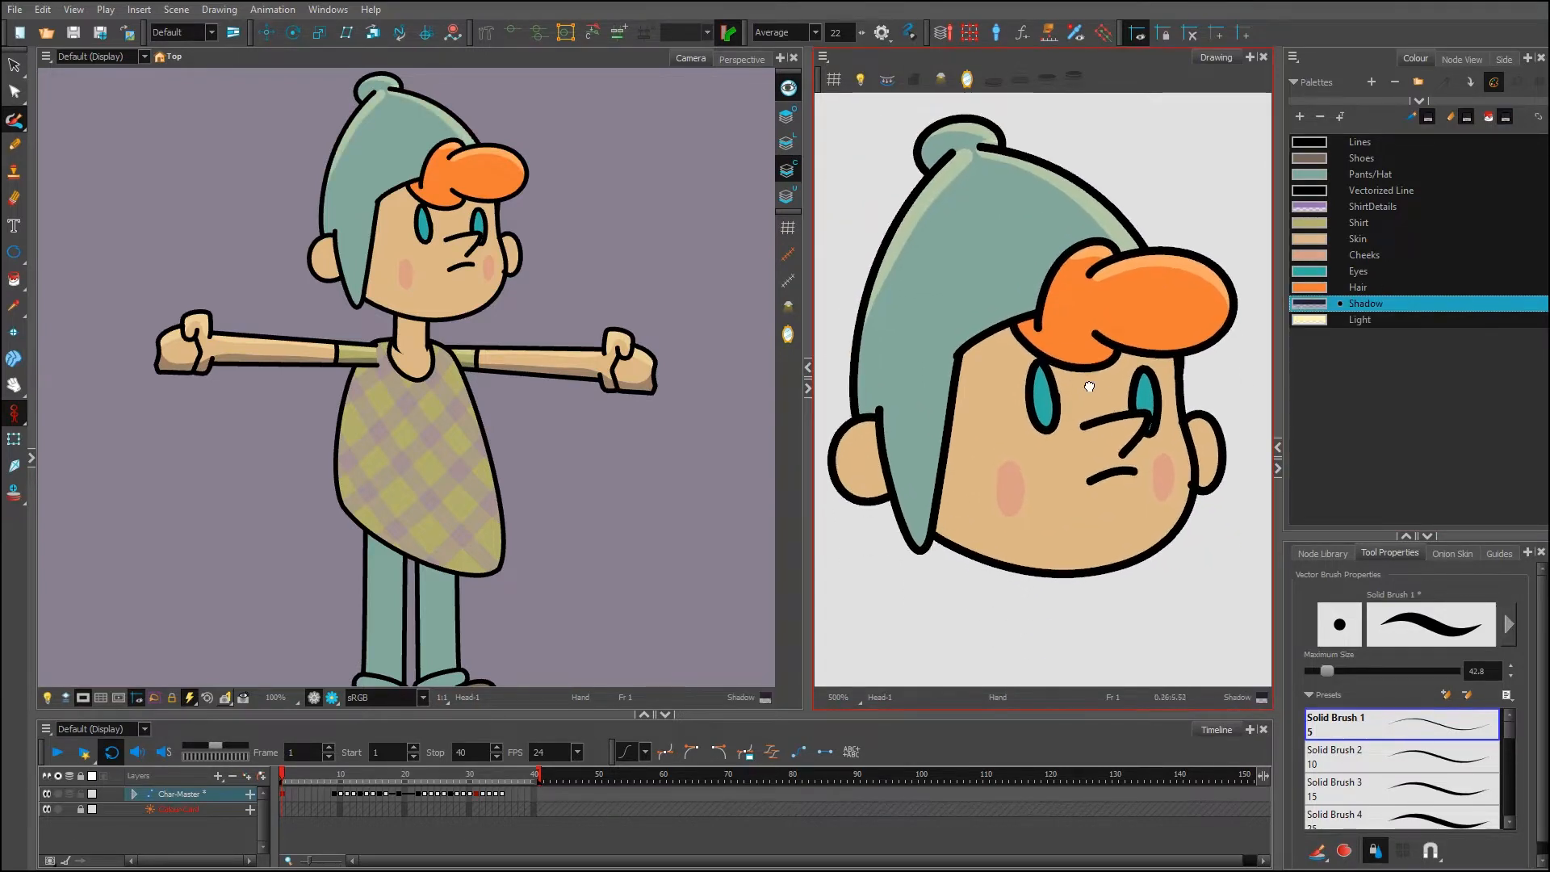
{"action": "left_click_drag", "start_coordinate": [1203, 566], "coordinate": [1188, 473]}
{"action": "mouse_move", "coordinate": [1211, 428]}
{"action": "left_mouse_down"}
{"action": "mouse_move", "coordinate": [1234, 445]}
{"action": "mouse_move", "coordinate": [1082, 553]}
{"action": "mouse_move", "coordinate": [969, 543]}
{"action": "mouse_move", "coordinate": [935, 510]}
{"action": "mouse_move", "coordinate": [901, 517]}
{"action": "mouse_move", "coordinate": [933, 529]}
{"action": "left_mouse_up"}
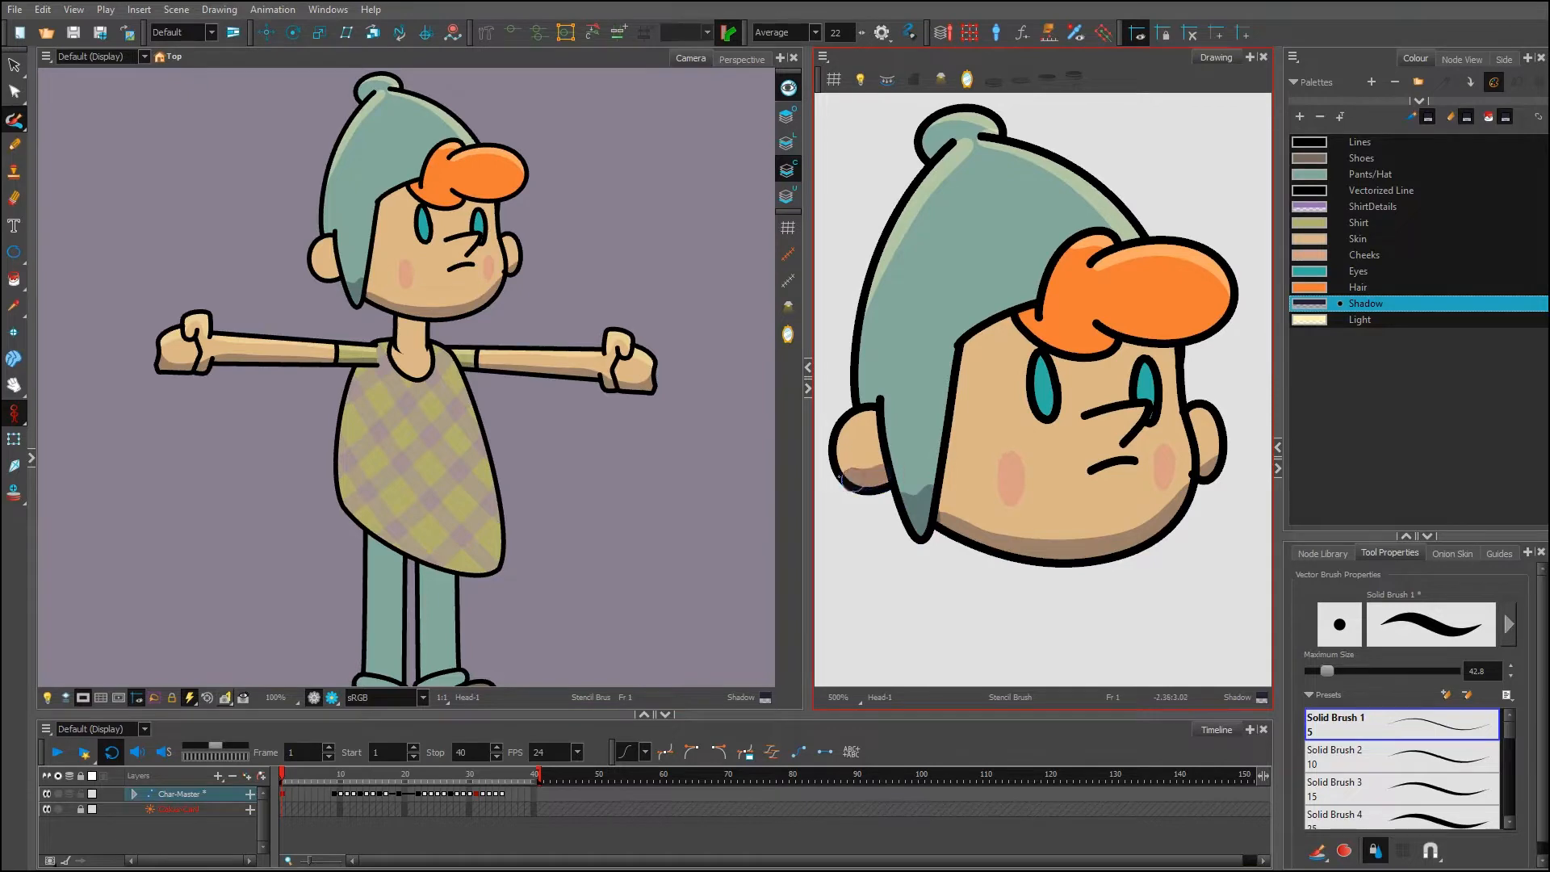
Examine the new shading on the character's head and arms in the camera view
{"action": "scroll", "coordinate": [868, 517], "scroll_direction": "down", "scroll_amount": 2}
{"action": "mouse_move", "coordinate": [496, 436]}
{"action": "left_mouse_down"}
{"action": "mouse_move", "coordinate": [495, 408]}
{"action": "mouse_move", "coordinate": [505, 460]}
{"action": "mouse_move", "coordinate": [506, 440]}
{"action": "left_mouse_up"}
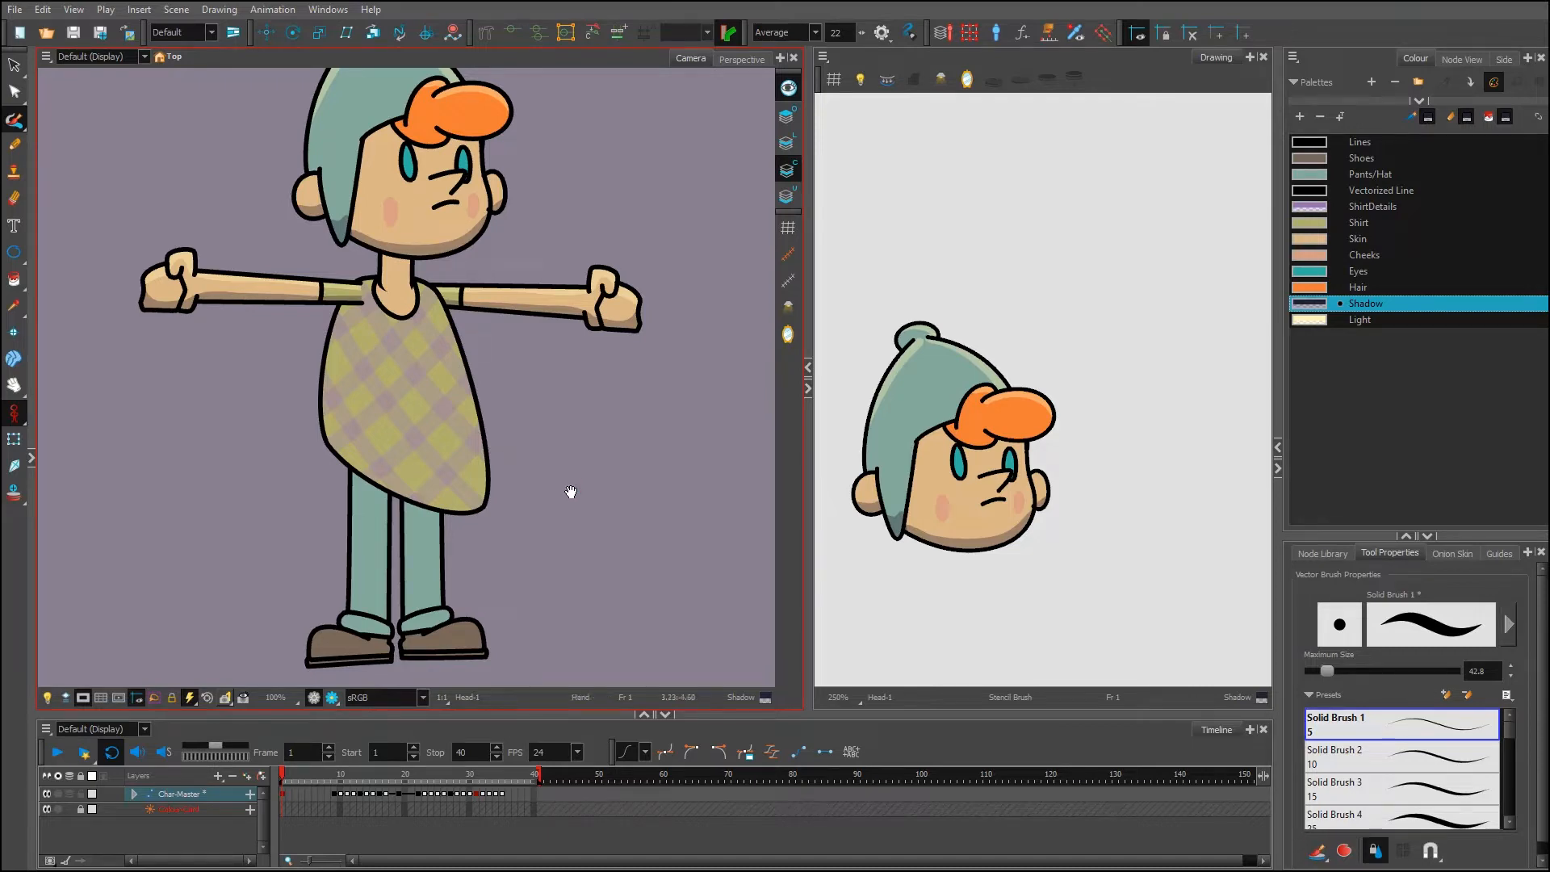
{"action": "scroll", "coordinate": [506, 440], "scroll_direction": "down", "scroll_amount": 2}
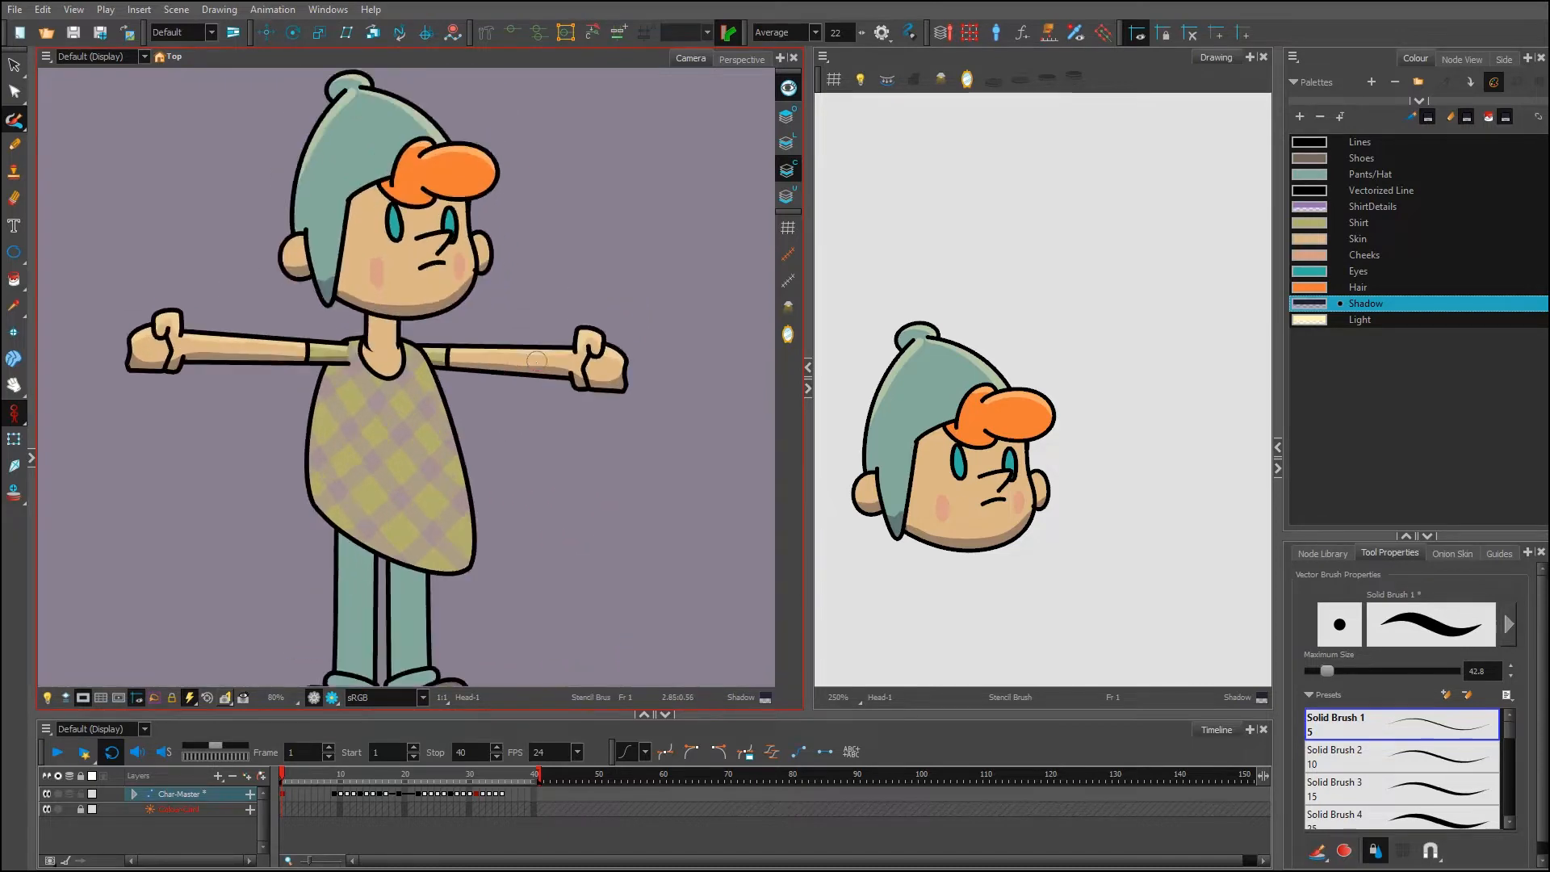
{"action": "scroll", "coordinate": [537, 360], "scroll_direction": "up", "scroll_amount": 2}
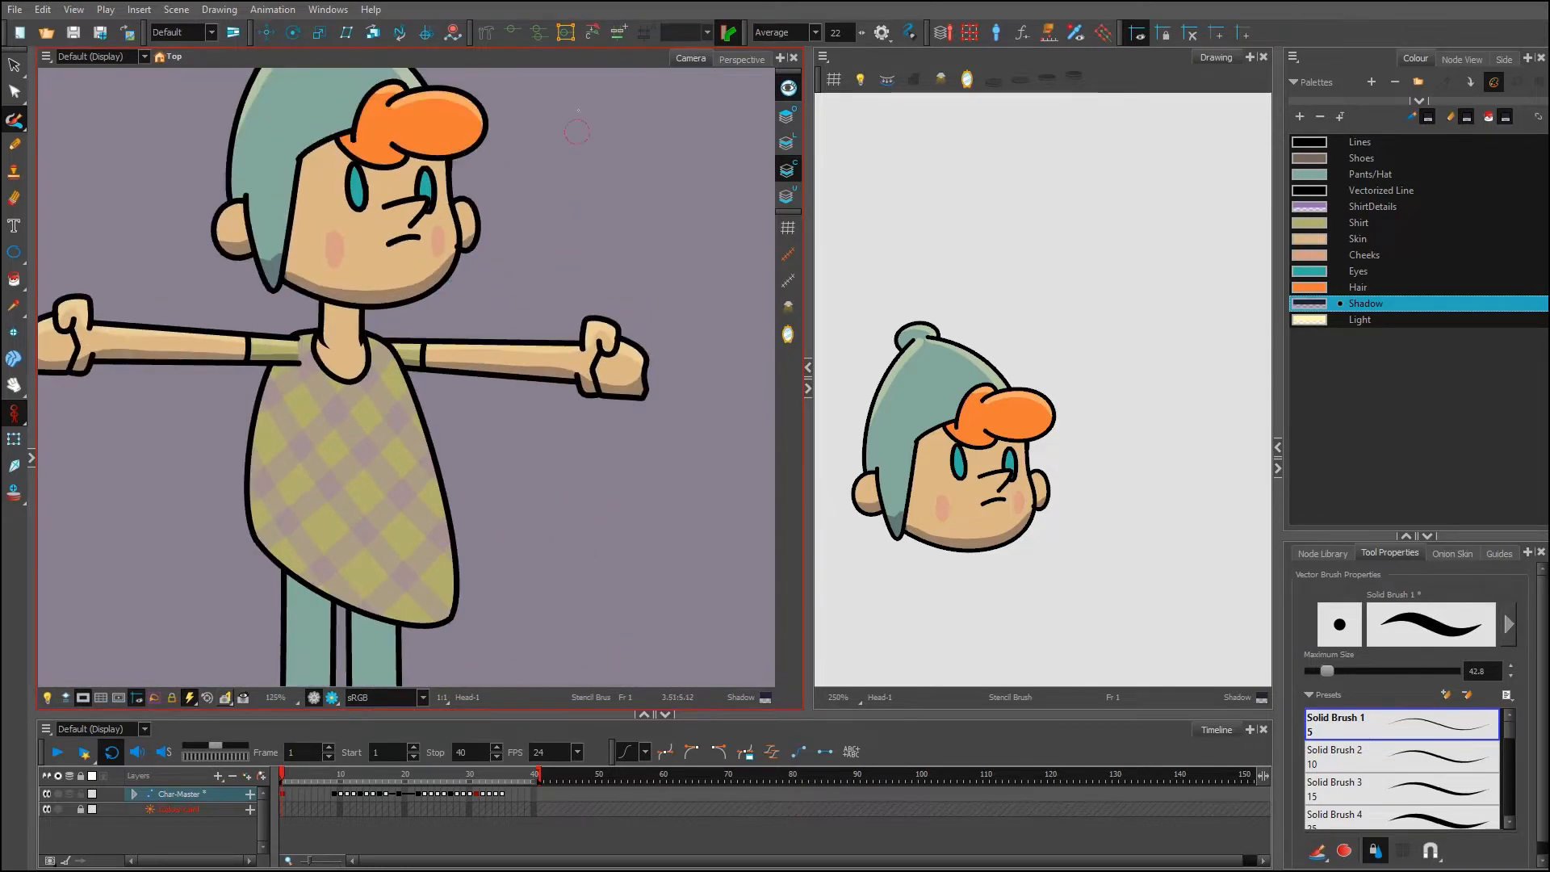
{"action": "scroll", "coordinate": [576, 125], "scroll_direction": "up", "scroll_amount": 1}
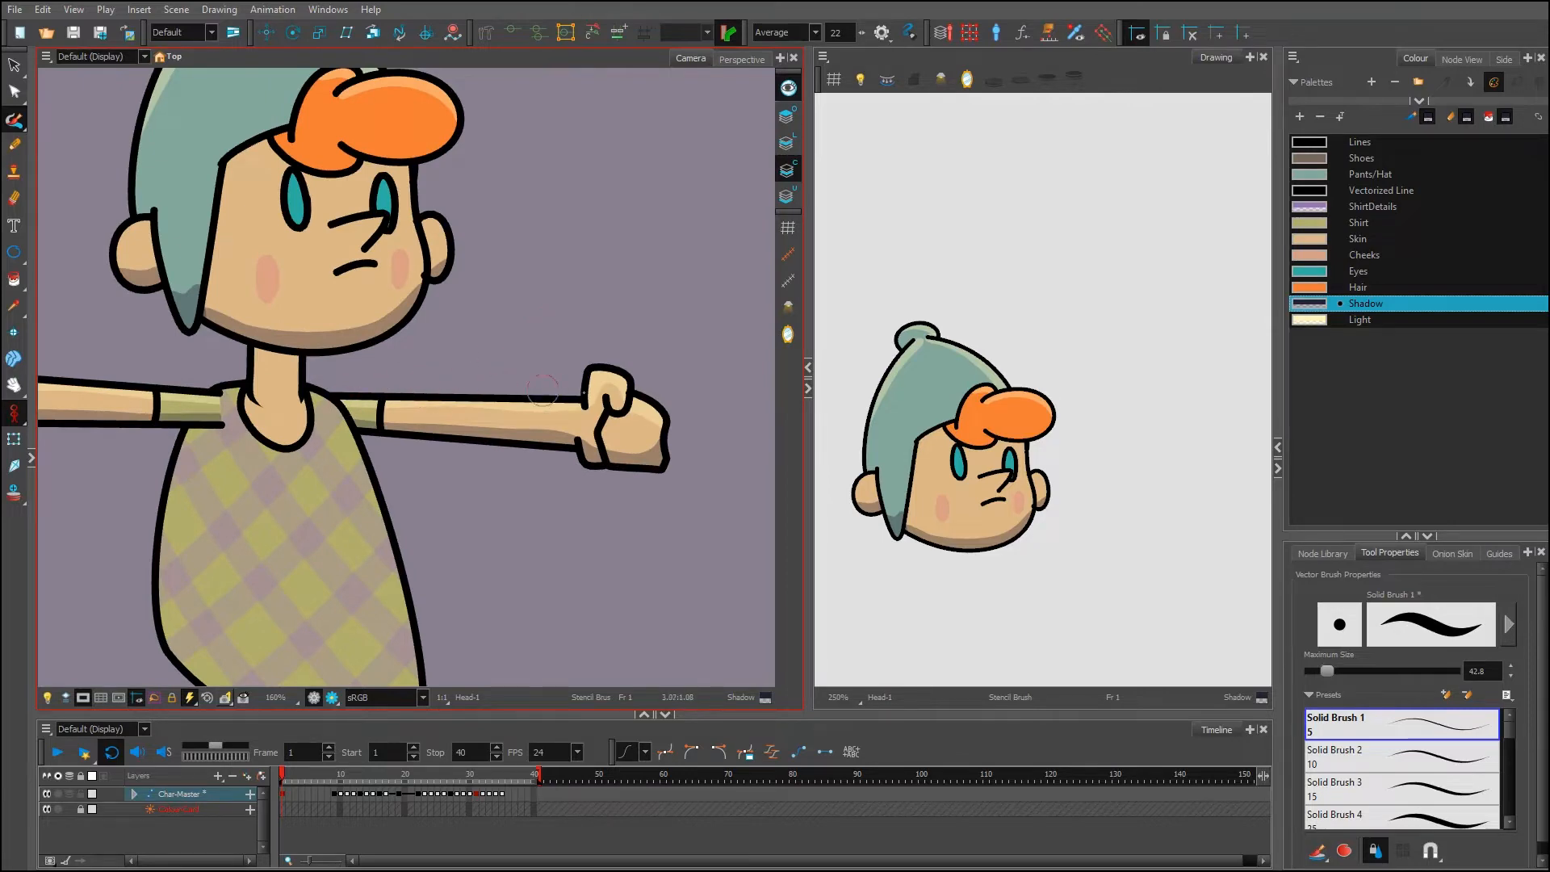
{"action": "left_click_drag", "start_coordinate": [507, 462], "coordinate": [513, 416]}
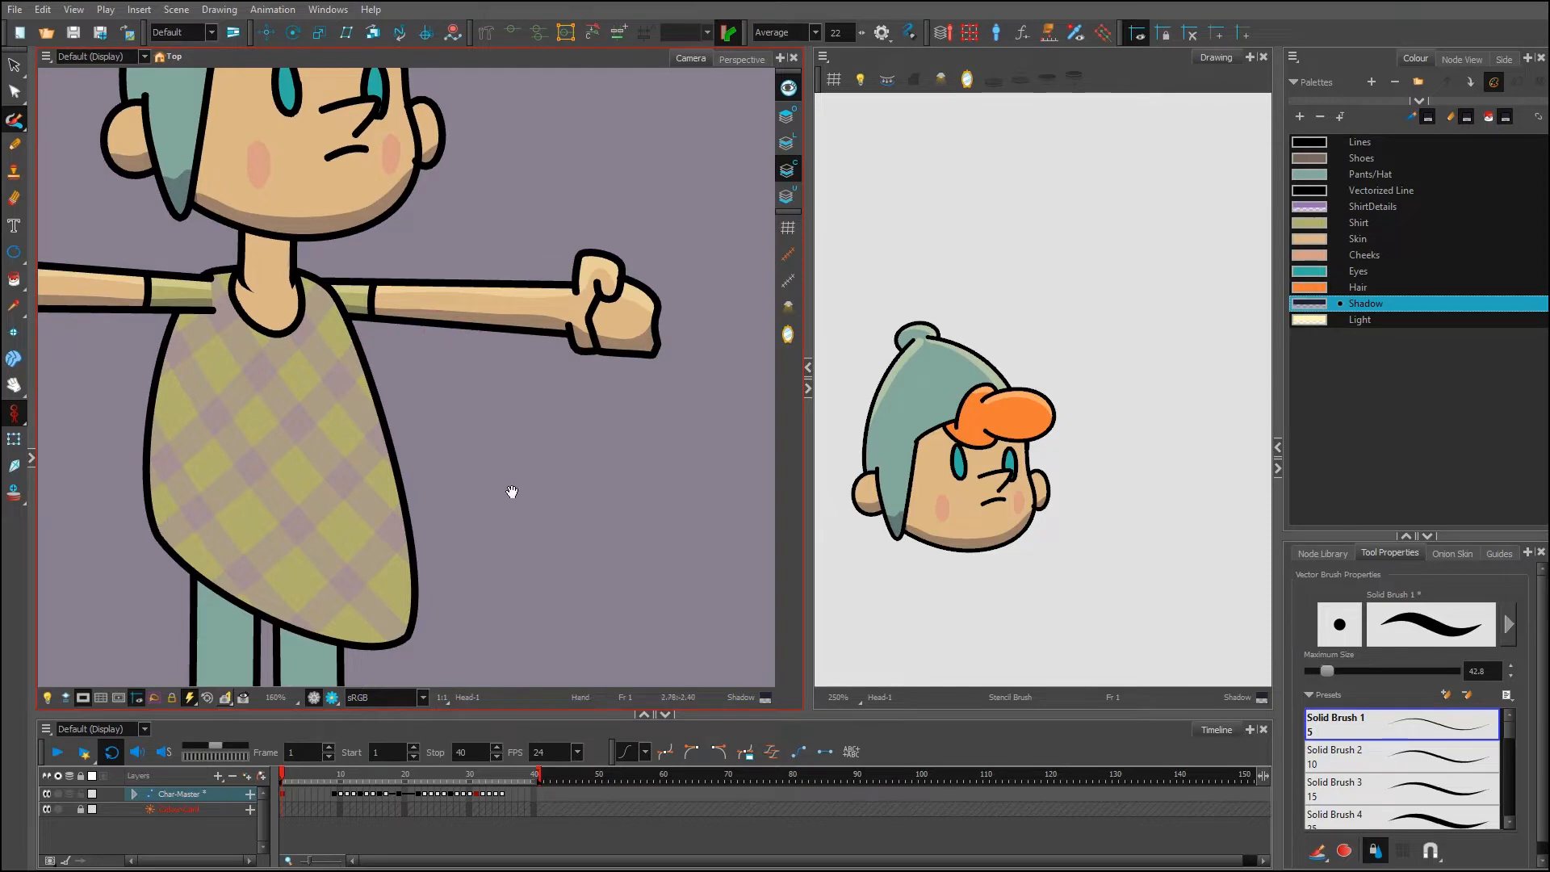
{"action": "scroll", "coordinate": [512, 484], "scroll_direction": "down", "scroll_amount": 3}
{"action": "left_click_drag", "start_coordinate": [543, 512], "coordinate": [492, 425]}
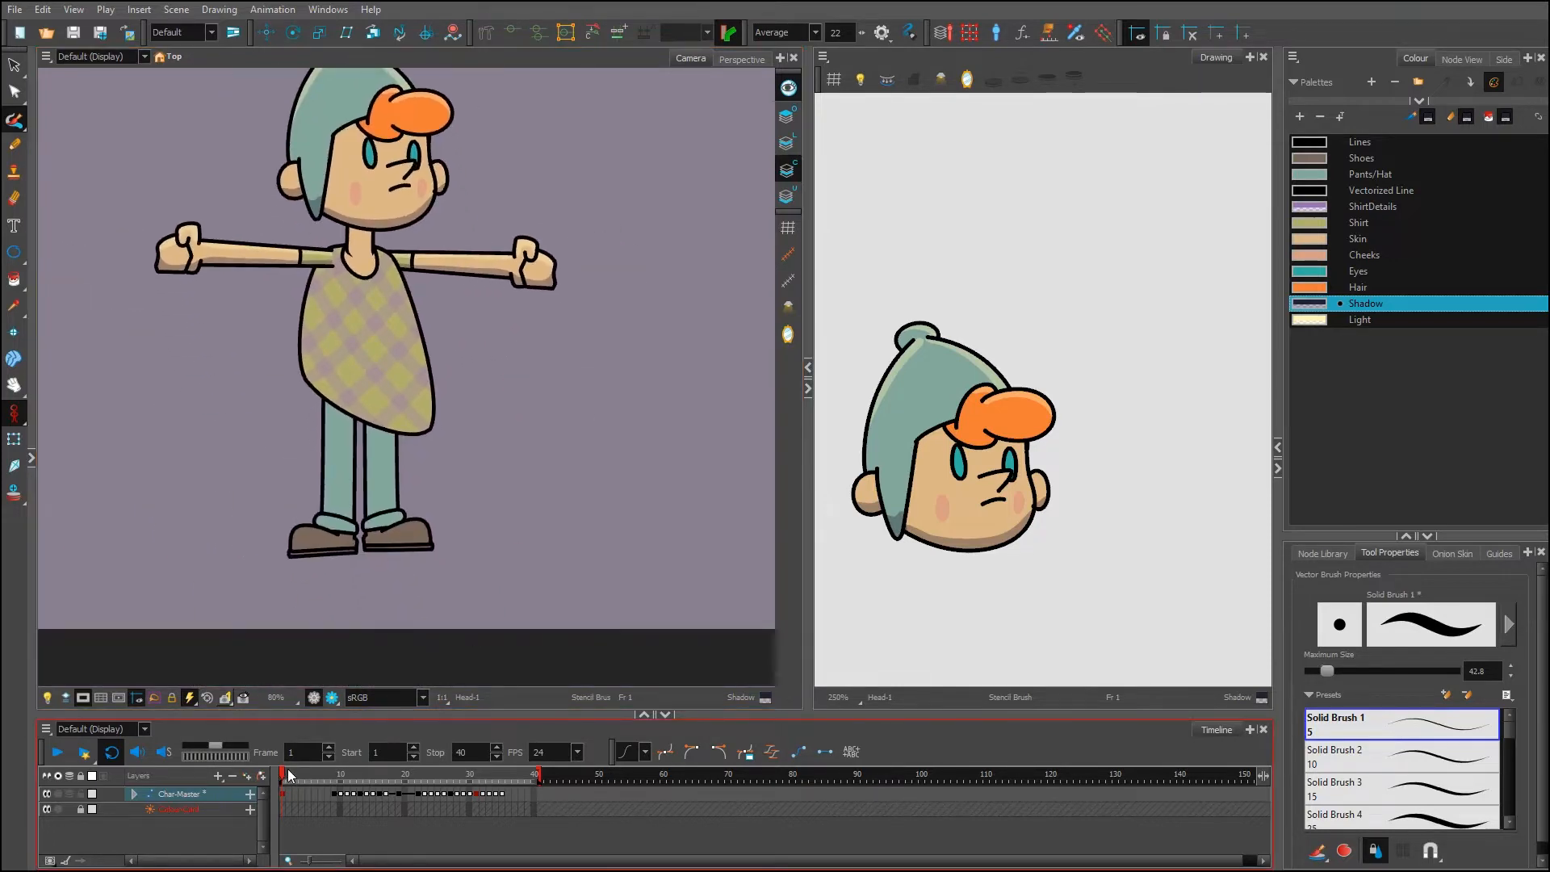
Scrub the animation to frame 37 and examine how the shading follows the posed head and arms
{"action": "left_click_drag", "start_coordinate": [292, 776], "coordinate": [515, 777]}
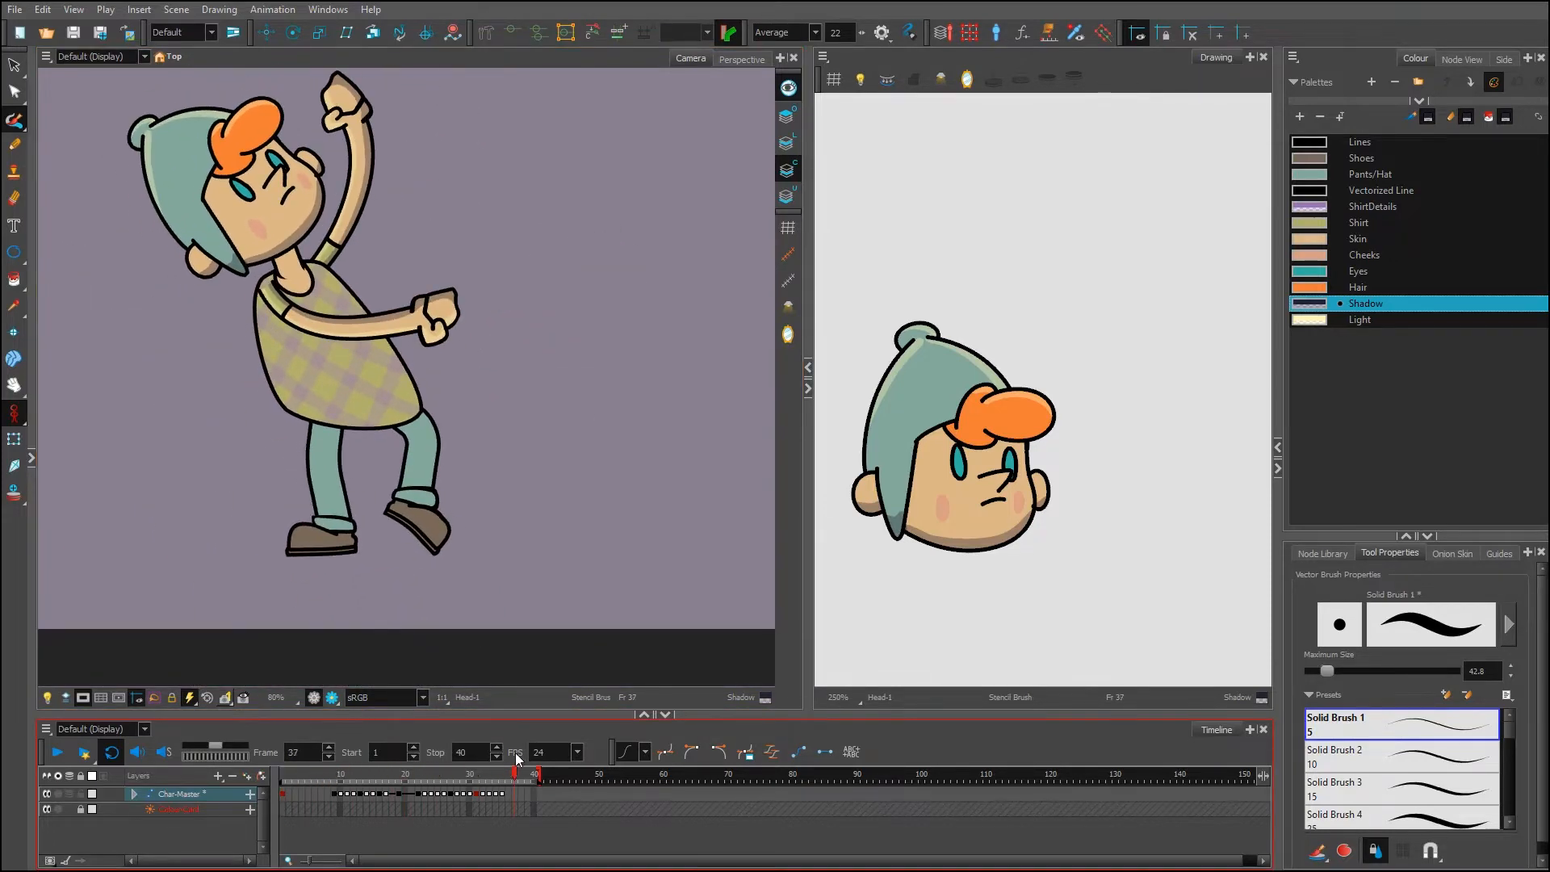
{"action": "left_click_drag", "start_coordinate": [519, 592], "coordinate": [412, 481]}
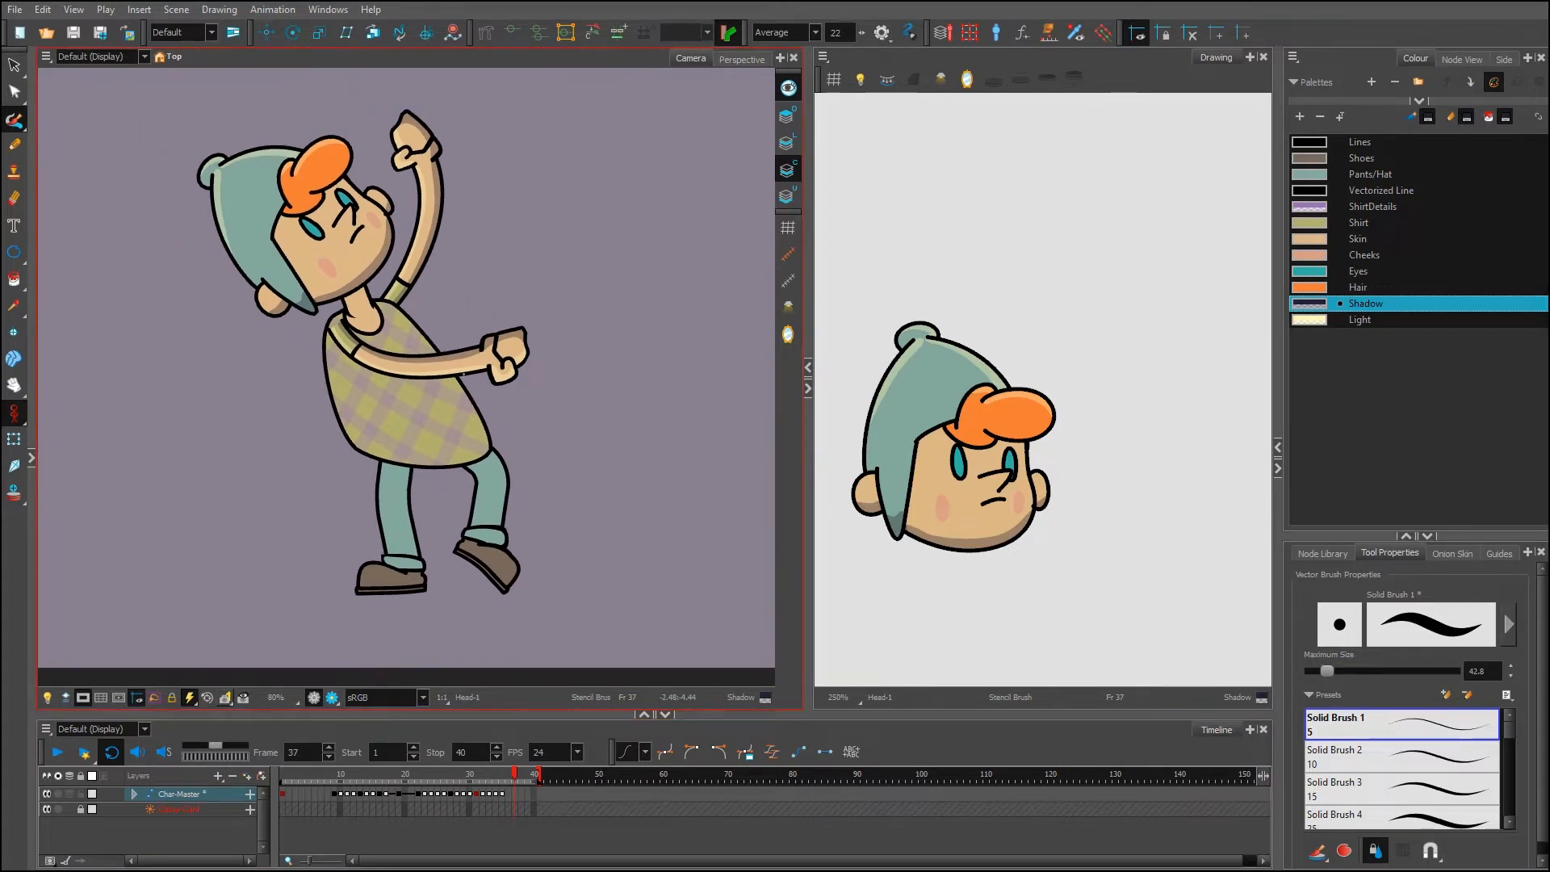
{"action": "scroll", "coordinate": [462, 374], "scroll_direction": "up", "scroll_amount": 3}
{"action": "left_click_drag", "start_coordinate": [463, 374], "coordinate": [546, 445]}
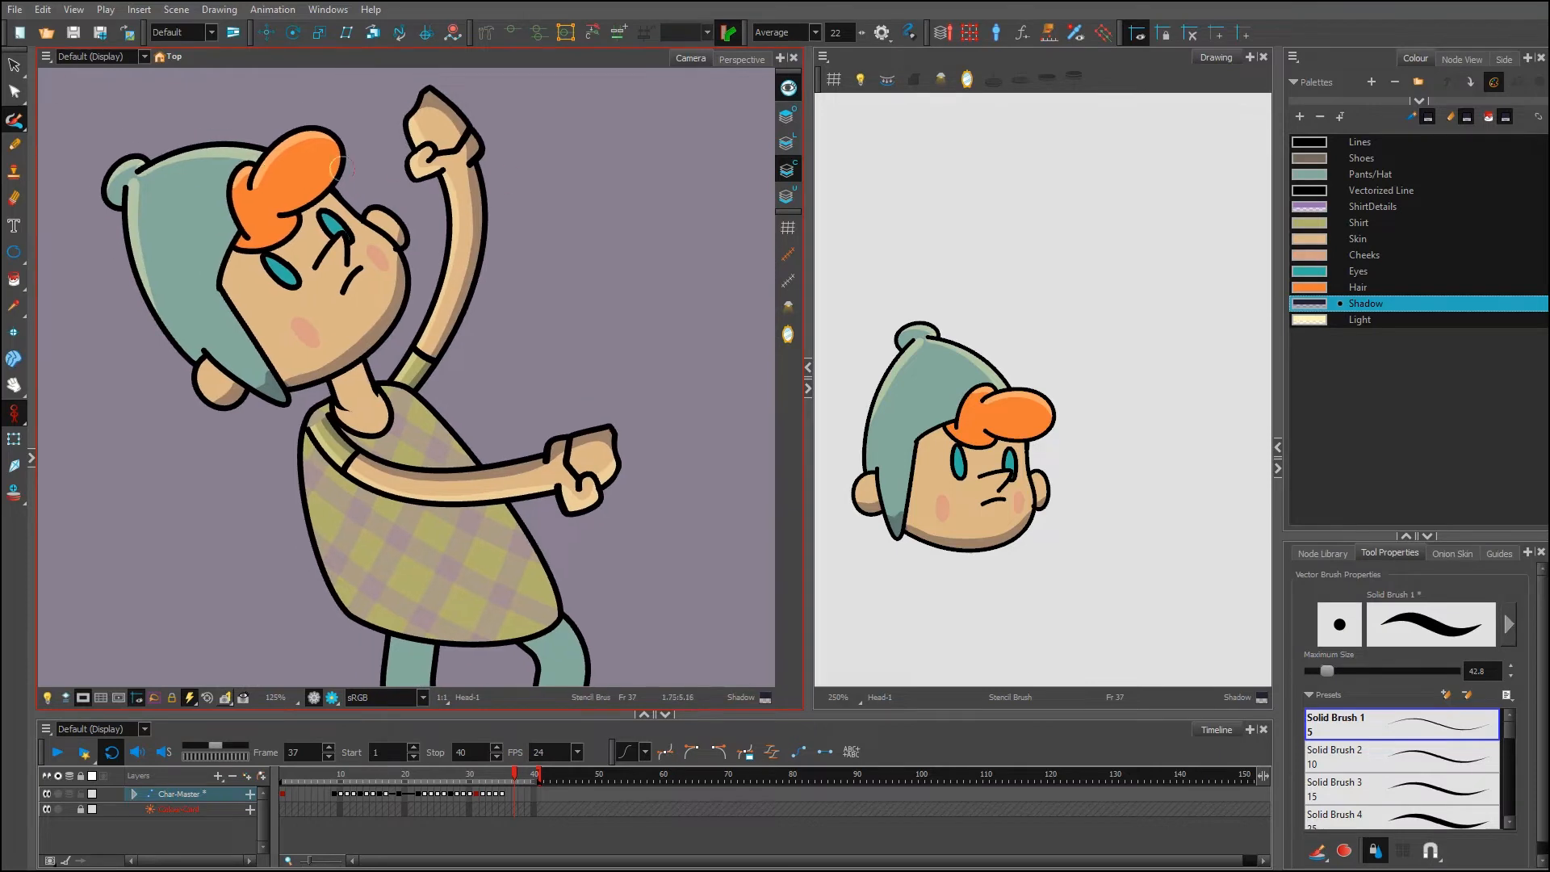
Examine the shadows and highlights on the posed character's face, hat, hands, sleeves and shirt up close at frame 37
{"action": "scroll", "coordinate": [395, 489], "scroll_direction": "up", "scroll_amount": 3}
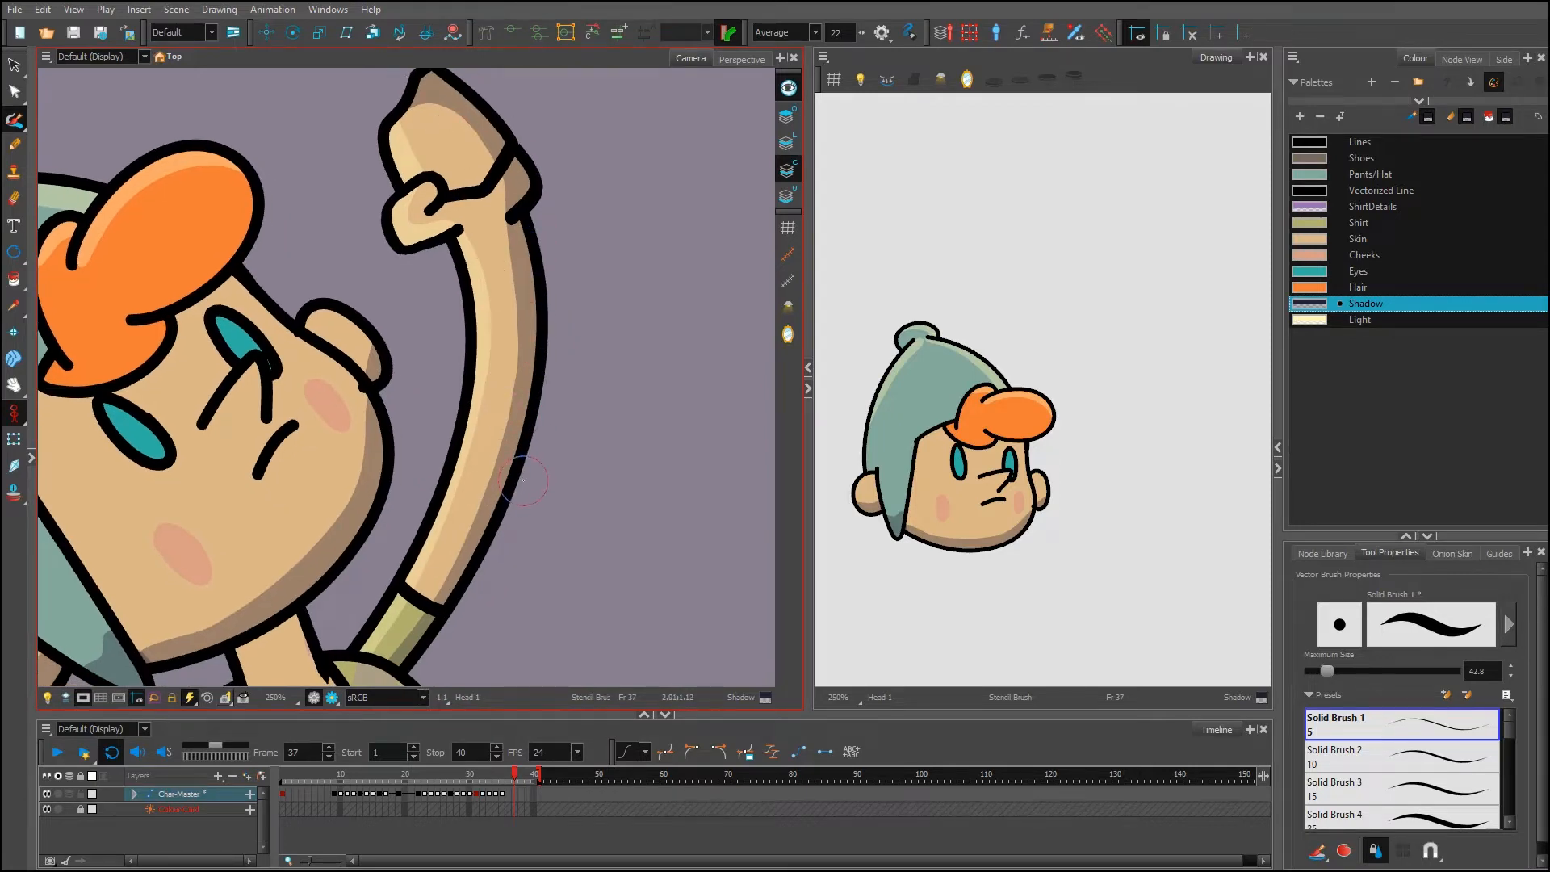
{"action": "scroll", "coordinate": [523, 481], "scroll_direction": "down", "scroll_amount": 3}
{"action": "left_click_drag", "start_coordinate": [554, 495], "coordinate": [527, 327]}
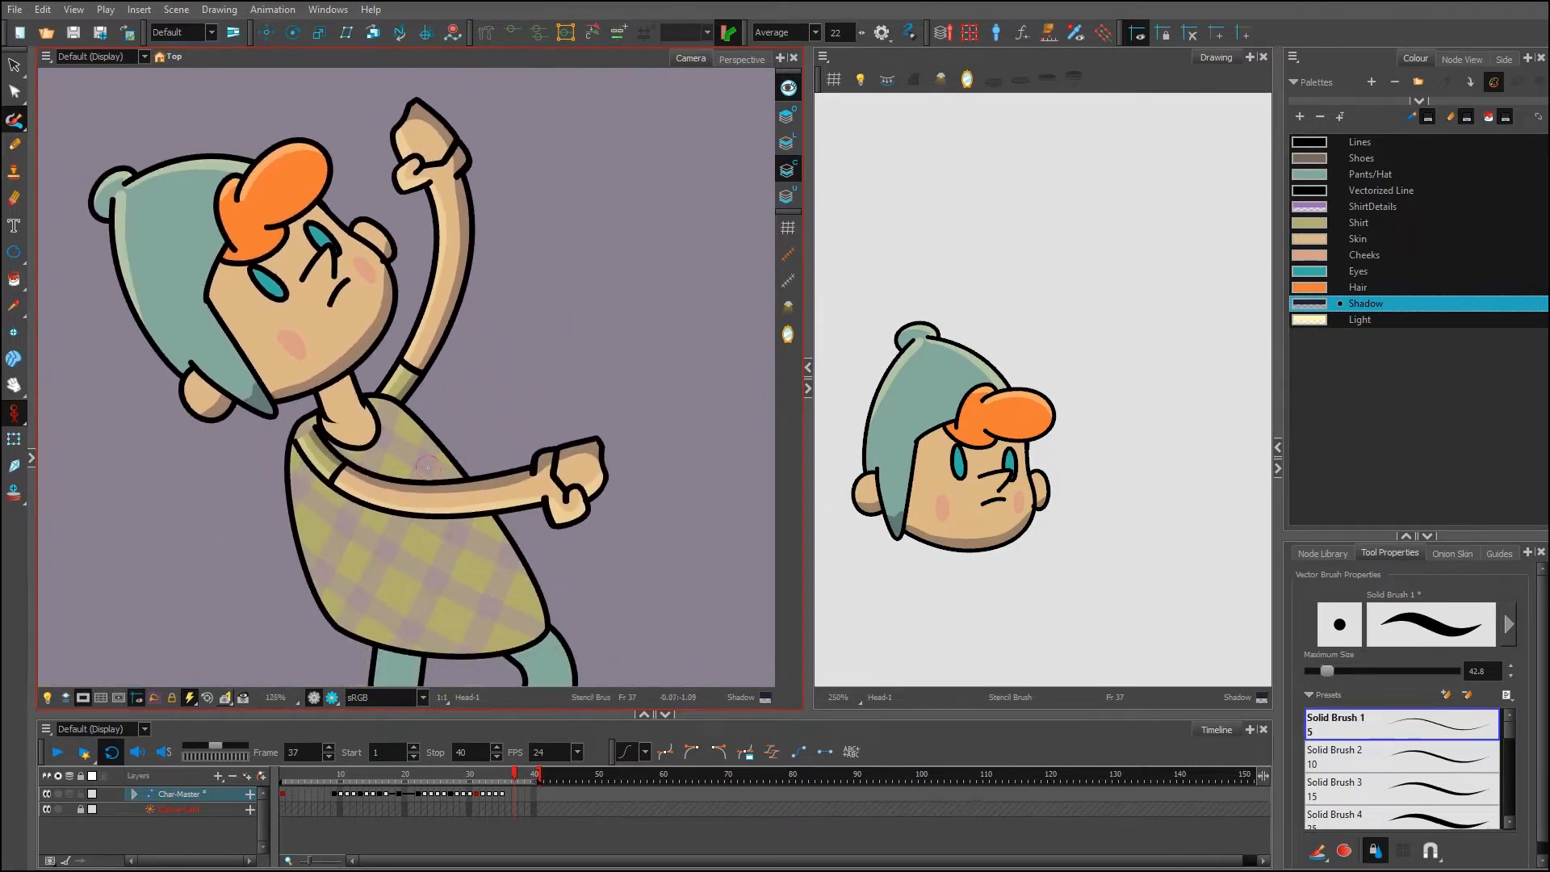
{"action": "scroll", "coordinate": [427, 467], "scroll_direction": "up", "scroll_amount": 3}
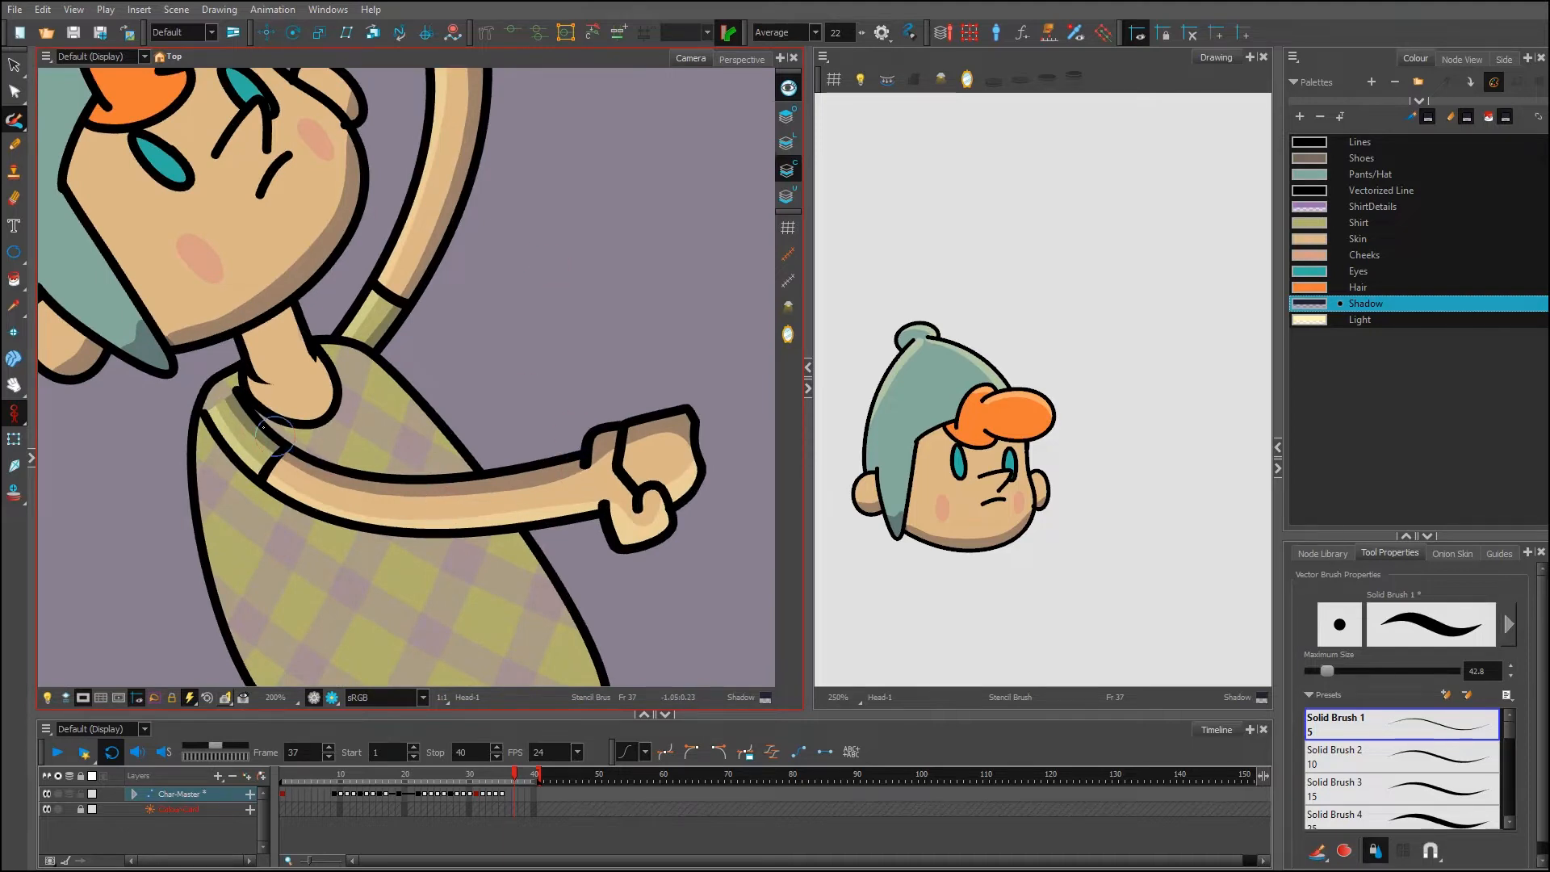
{"action": "left_click_drag", "start_coordinate": [605, 553], "coordinate": [593, 404]}
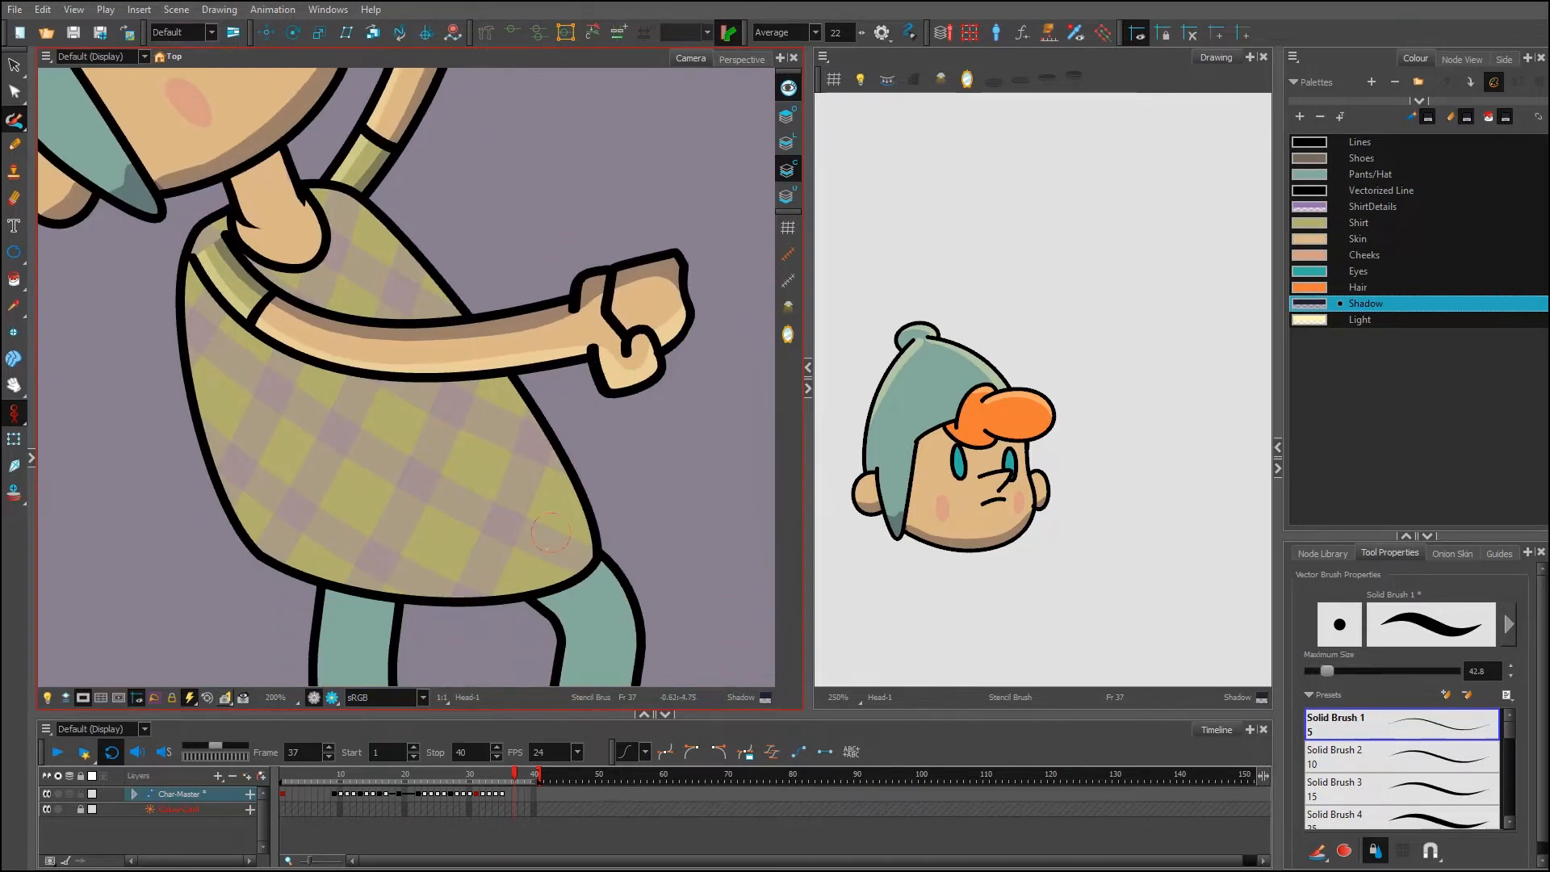
{"action": "scroll", "coordinate": [548, 533], "scroll_direction": "down", "scroll_amount": 4}
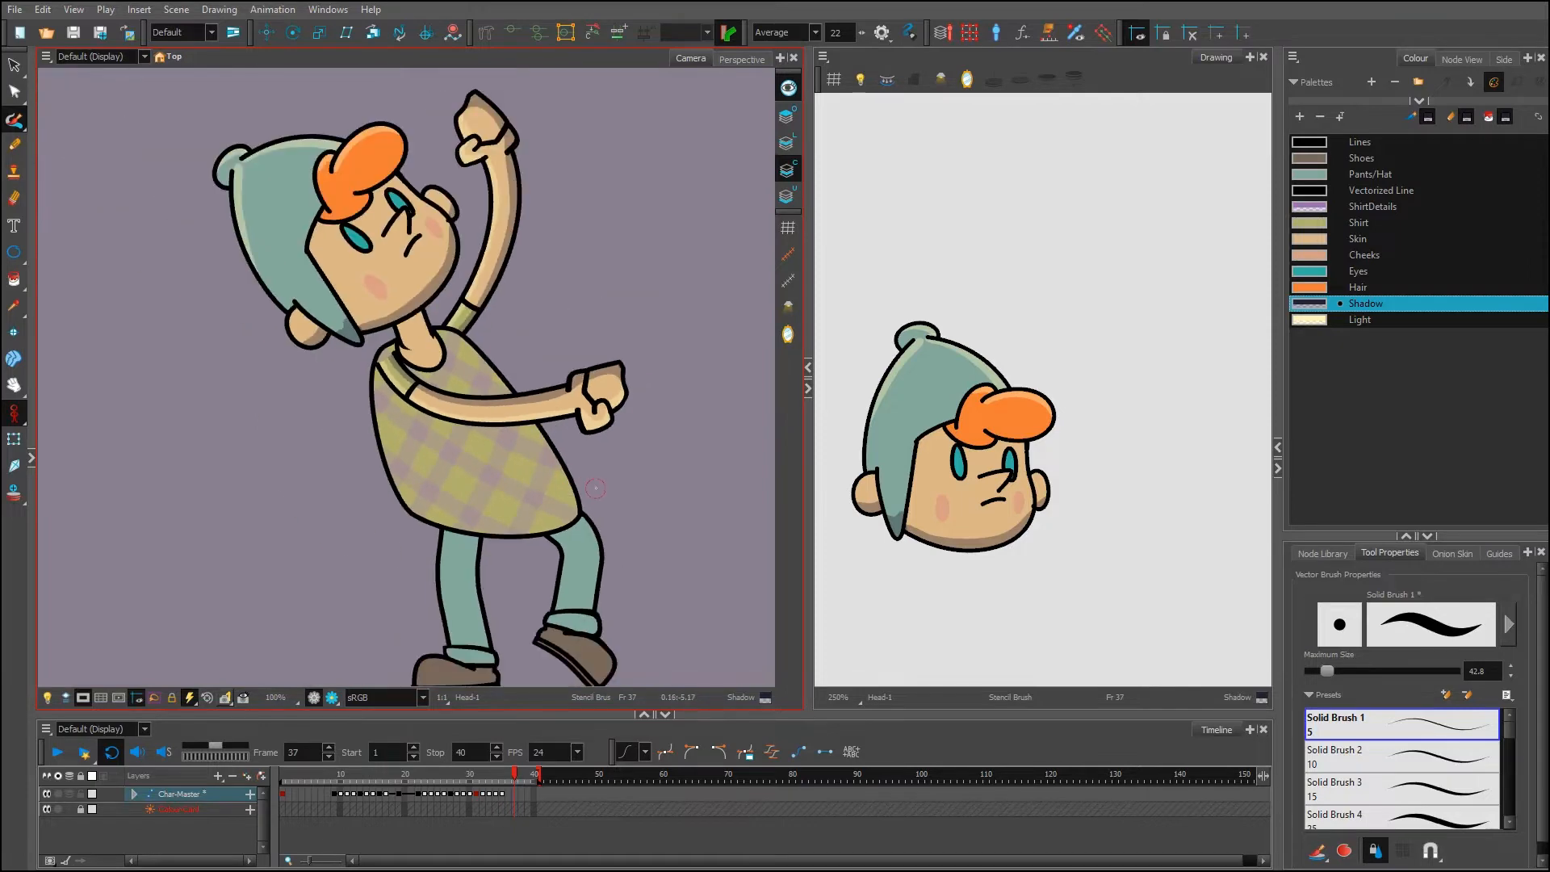
{"action": "left_click_drag", "start_coordinate": [465, 478], "coordinate": [535, 587]}
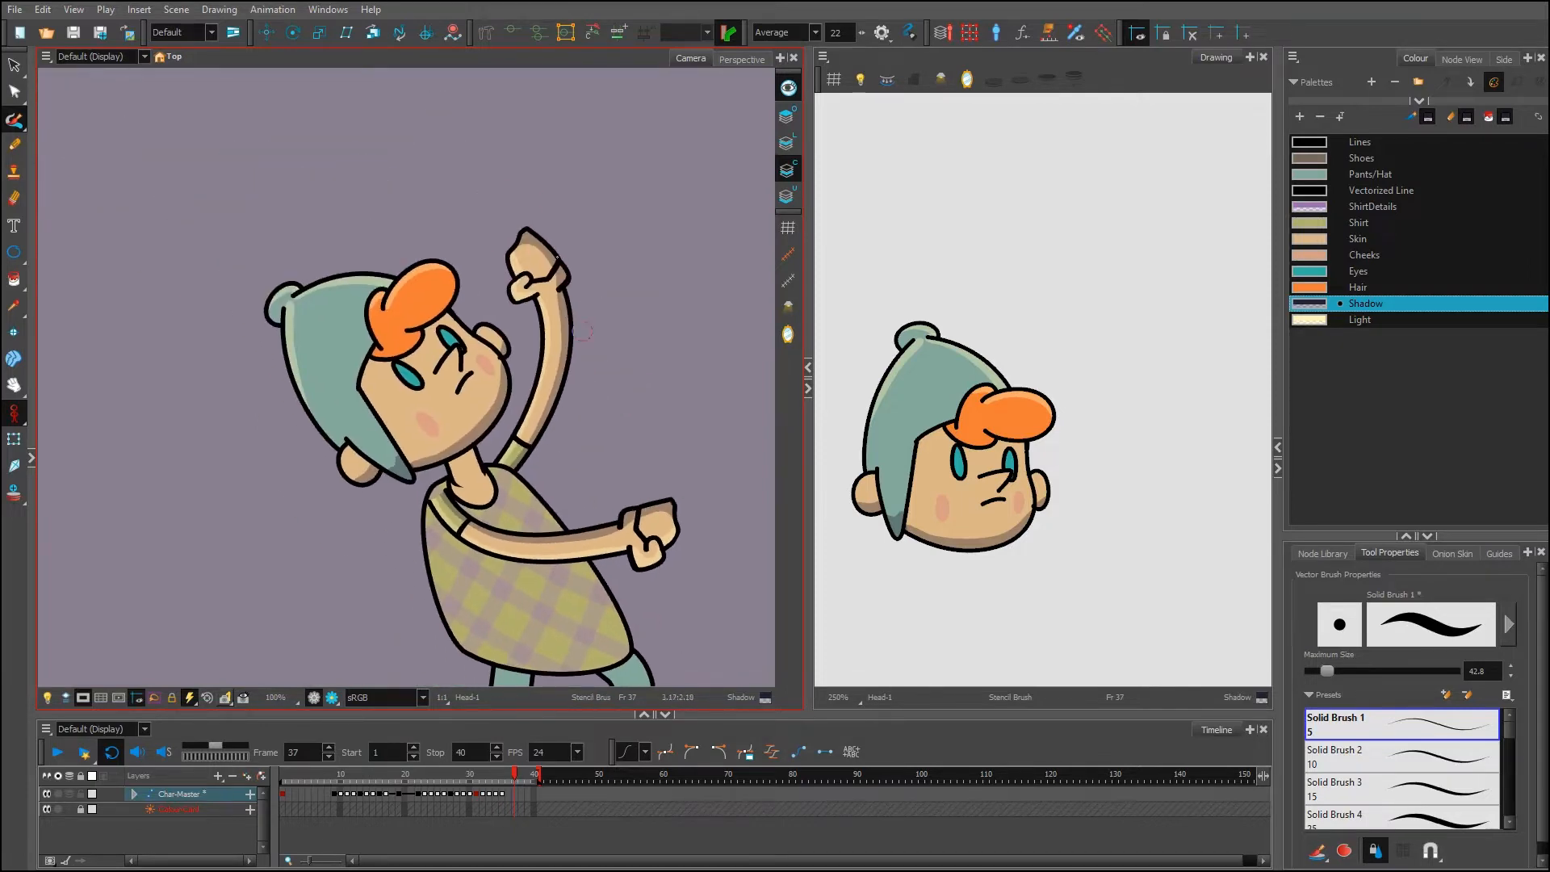
{"action": "scroll", "coordinate": [362, 373], "scroll_direction": "up", "scroll_amount": 3}
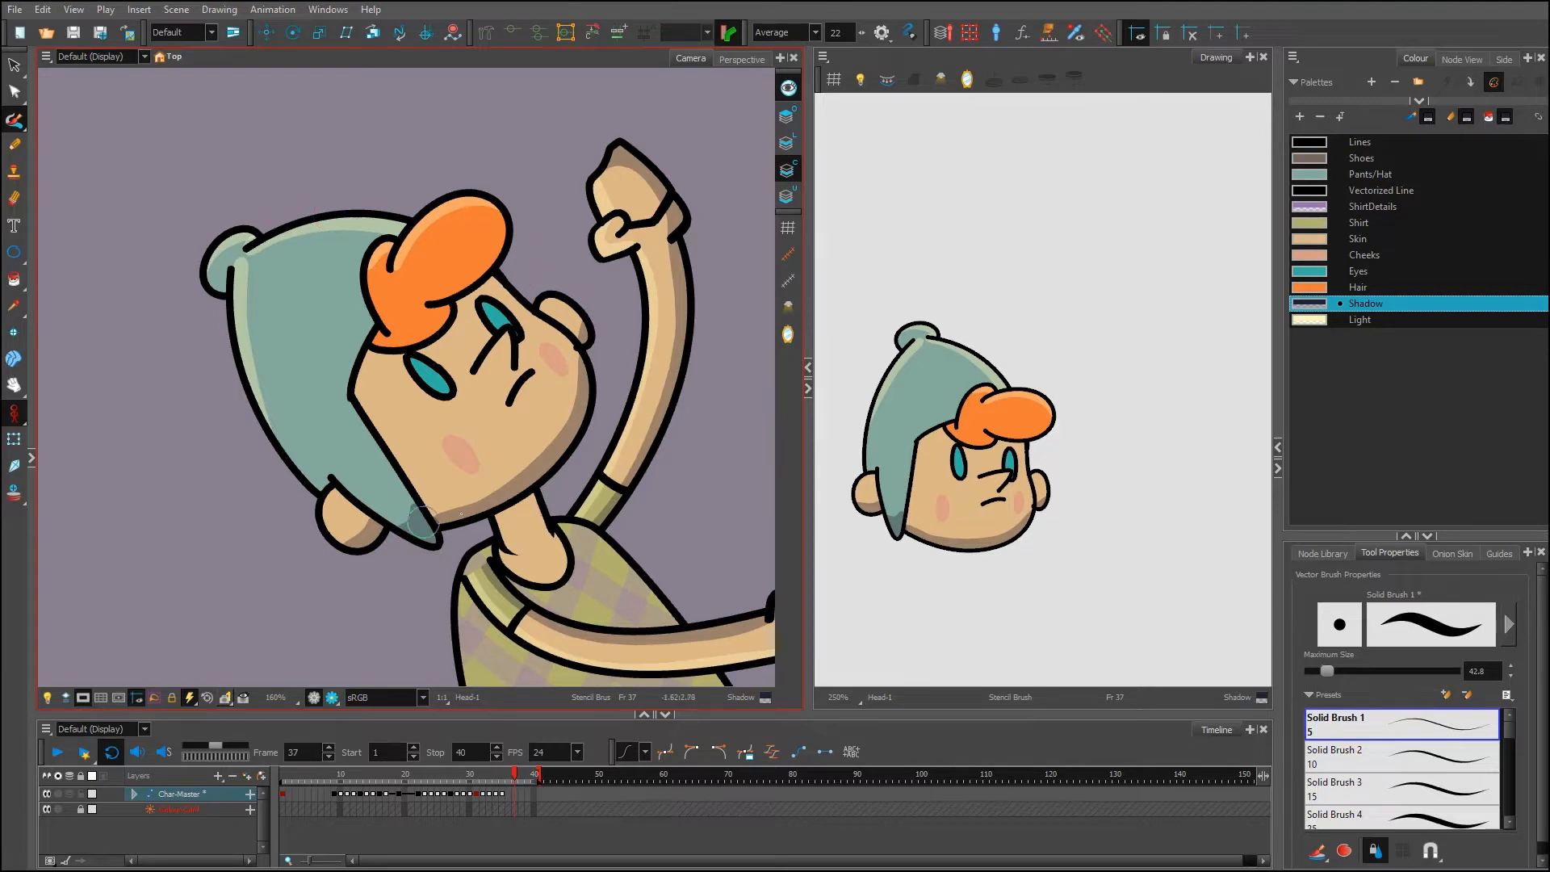
{"action": "left_click_drag", "start_coordinate": [635, 496], "coordinate": [488, 397]}
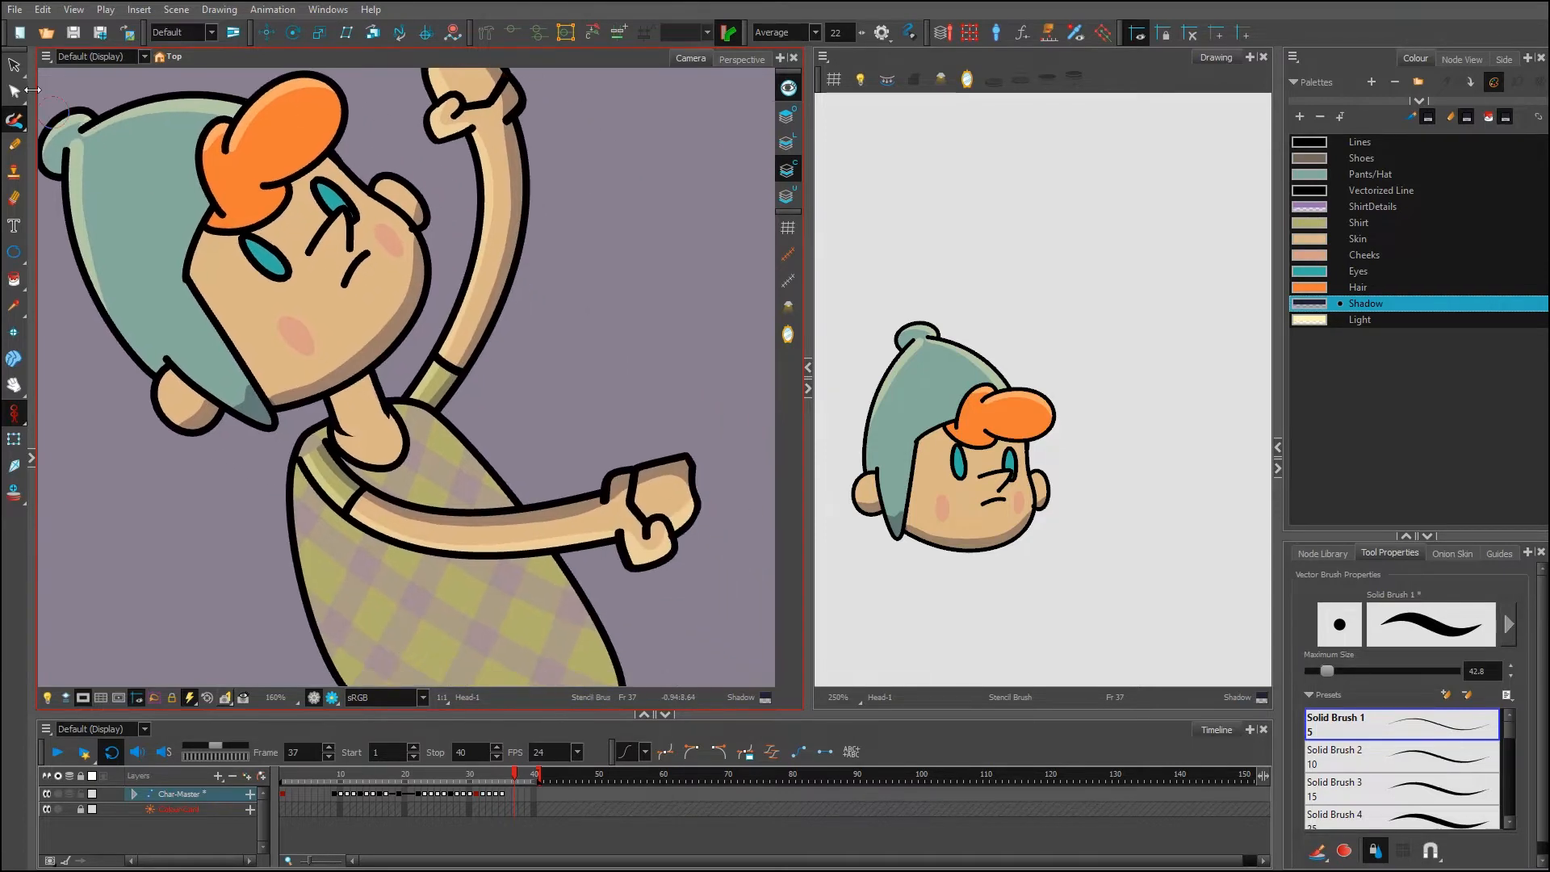
{"action": "key", "text": "2"}
{"action": "key", "text": "2"}
{"action": "key", "text": "2"}
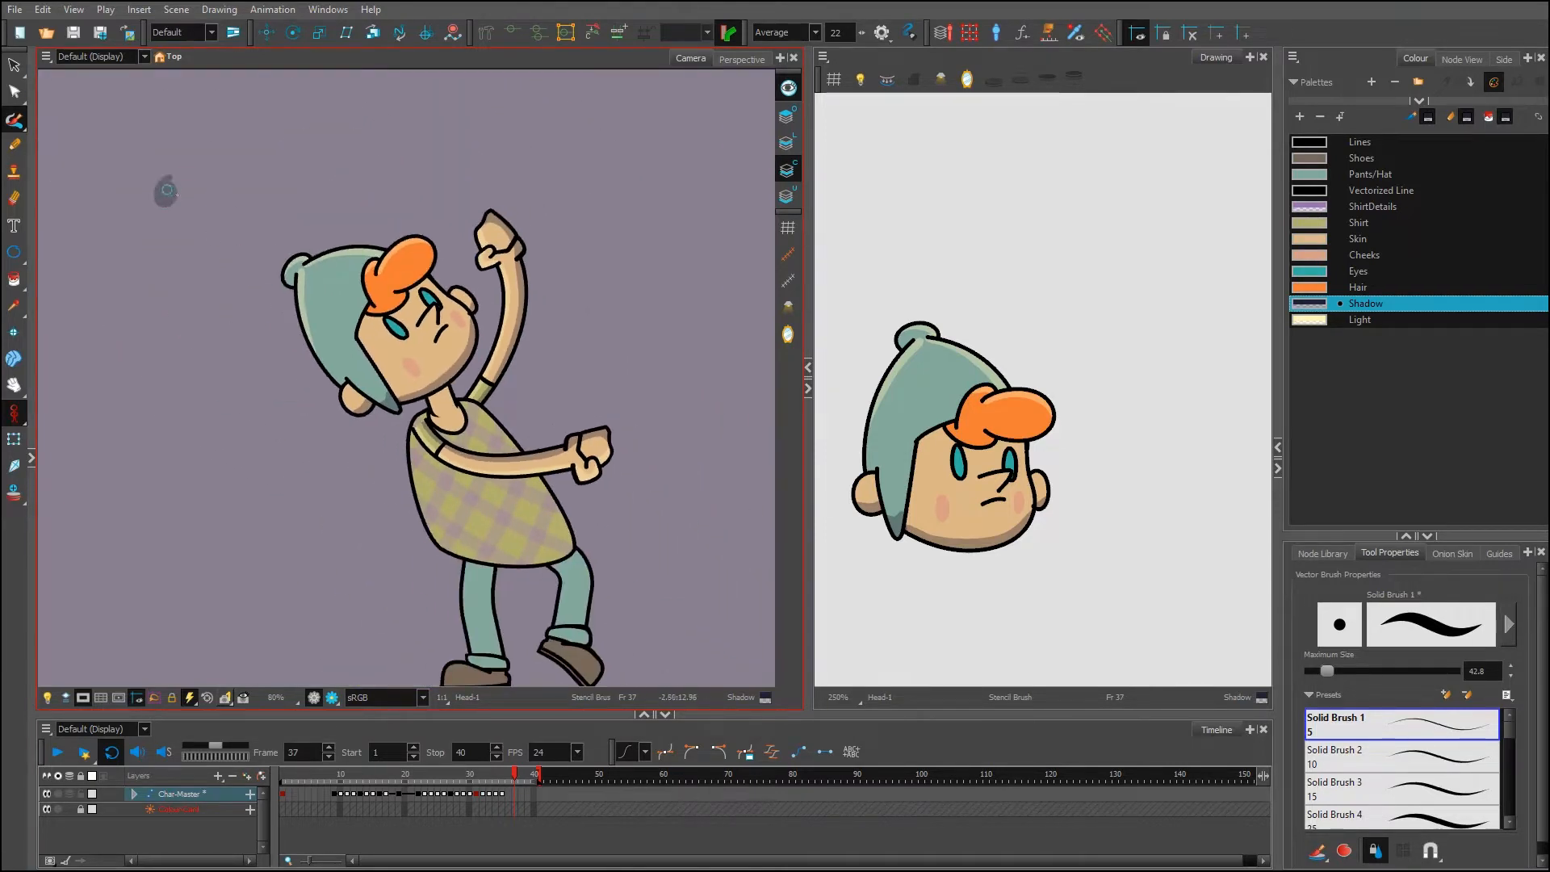
Return the animation to frame 1 and switch from the Stencil Brush to the Select tool
{"action": "key", "text": "shift+comma"}
{"action": "key", "text": "shift+n"}
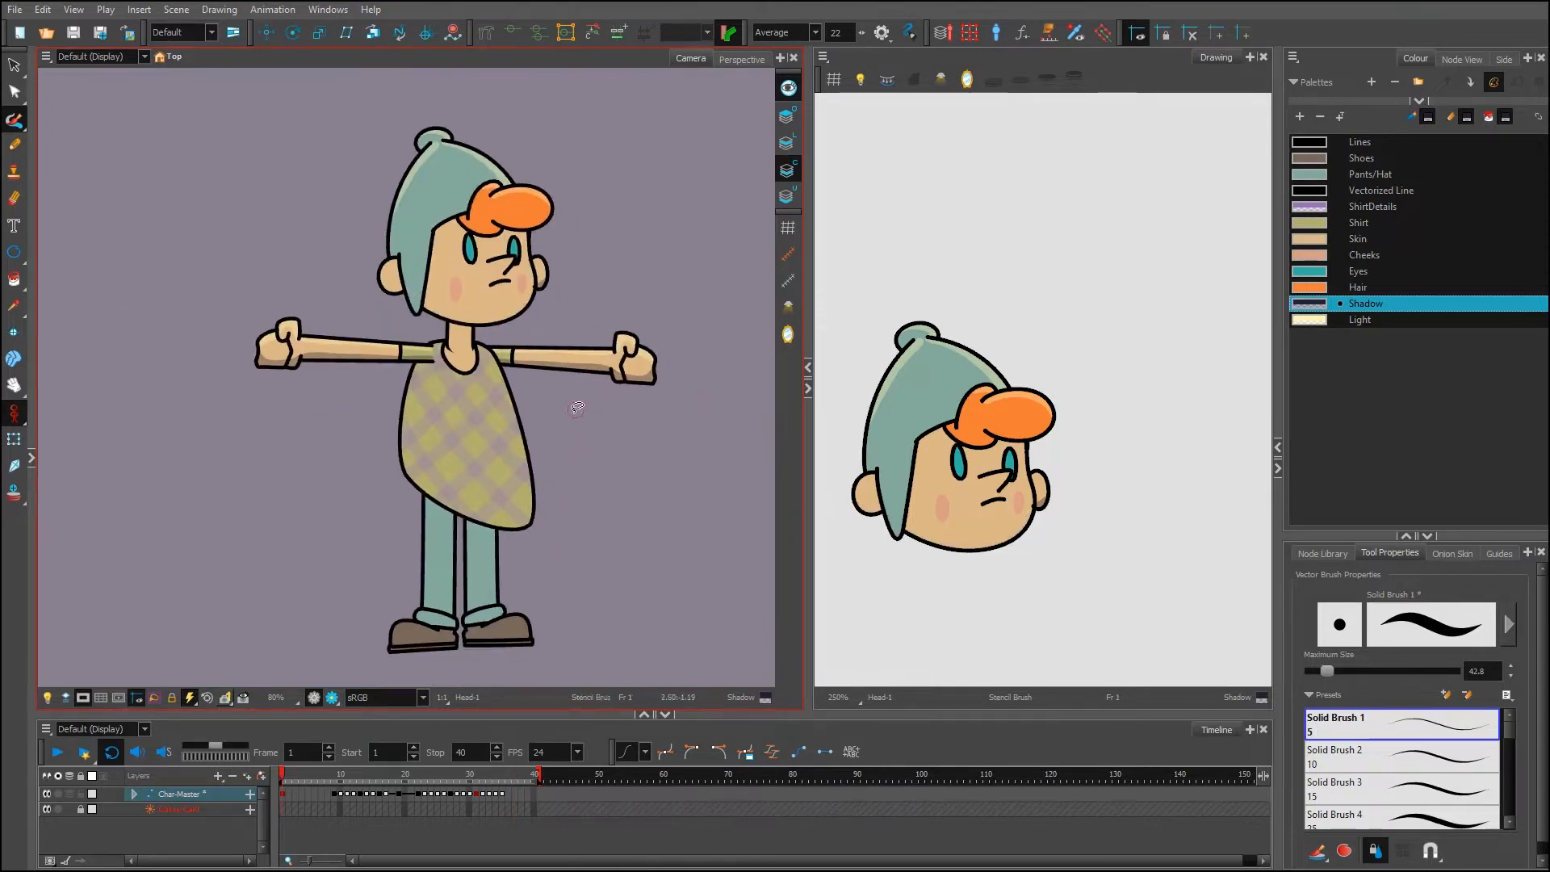
{"action": "key", "text": "alt+s"}
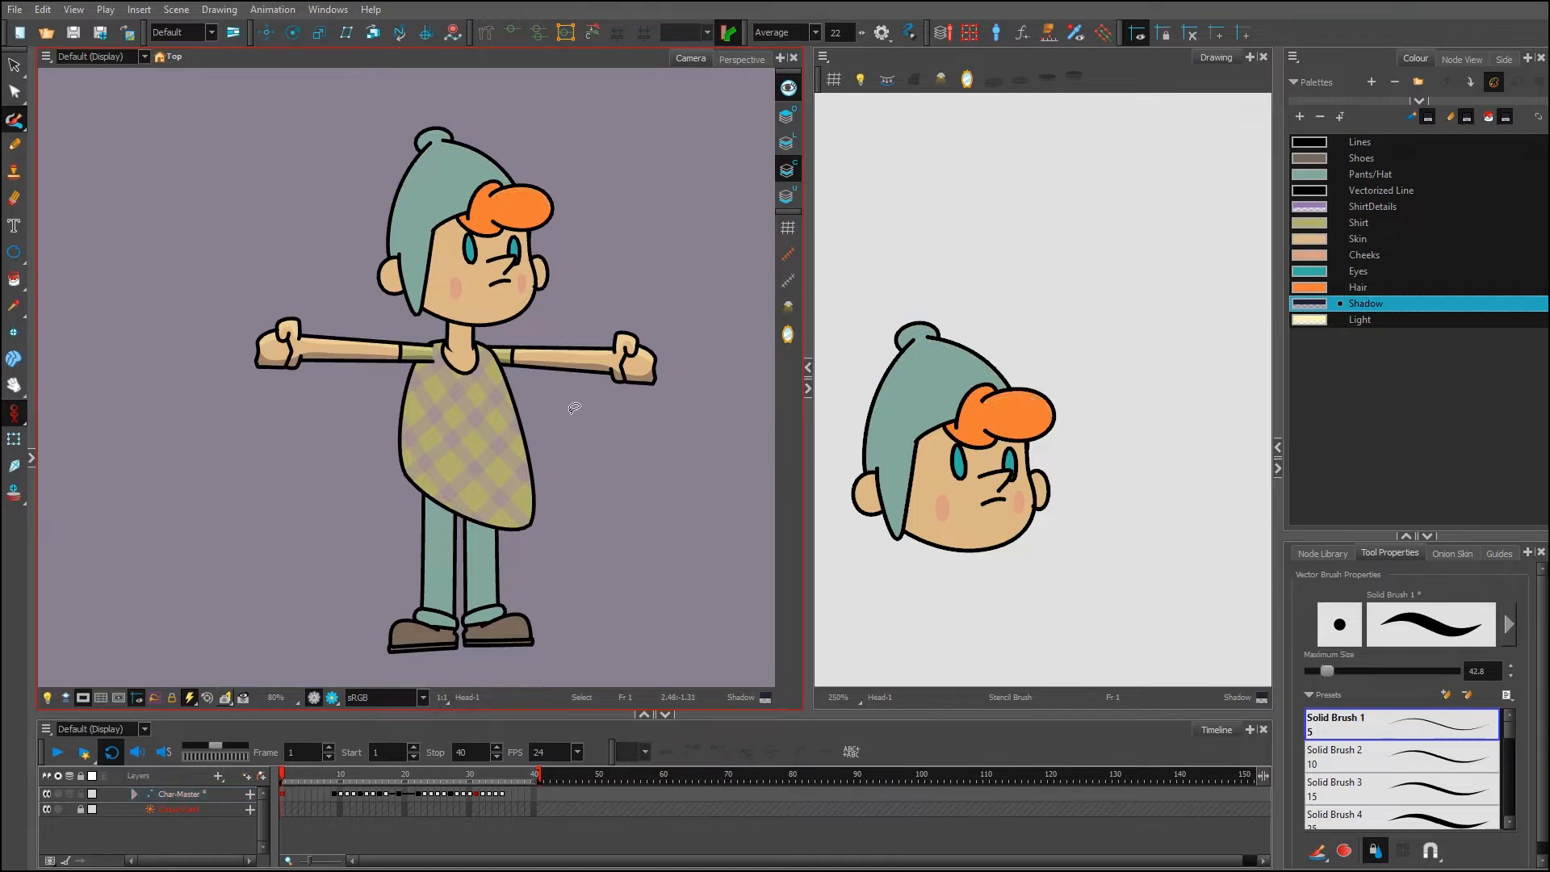
{"action": "key", "text": "slash"}
{"action": "left_click_drag", "start_coordinate": [534, 536], "coordinate": [503, 527]}
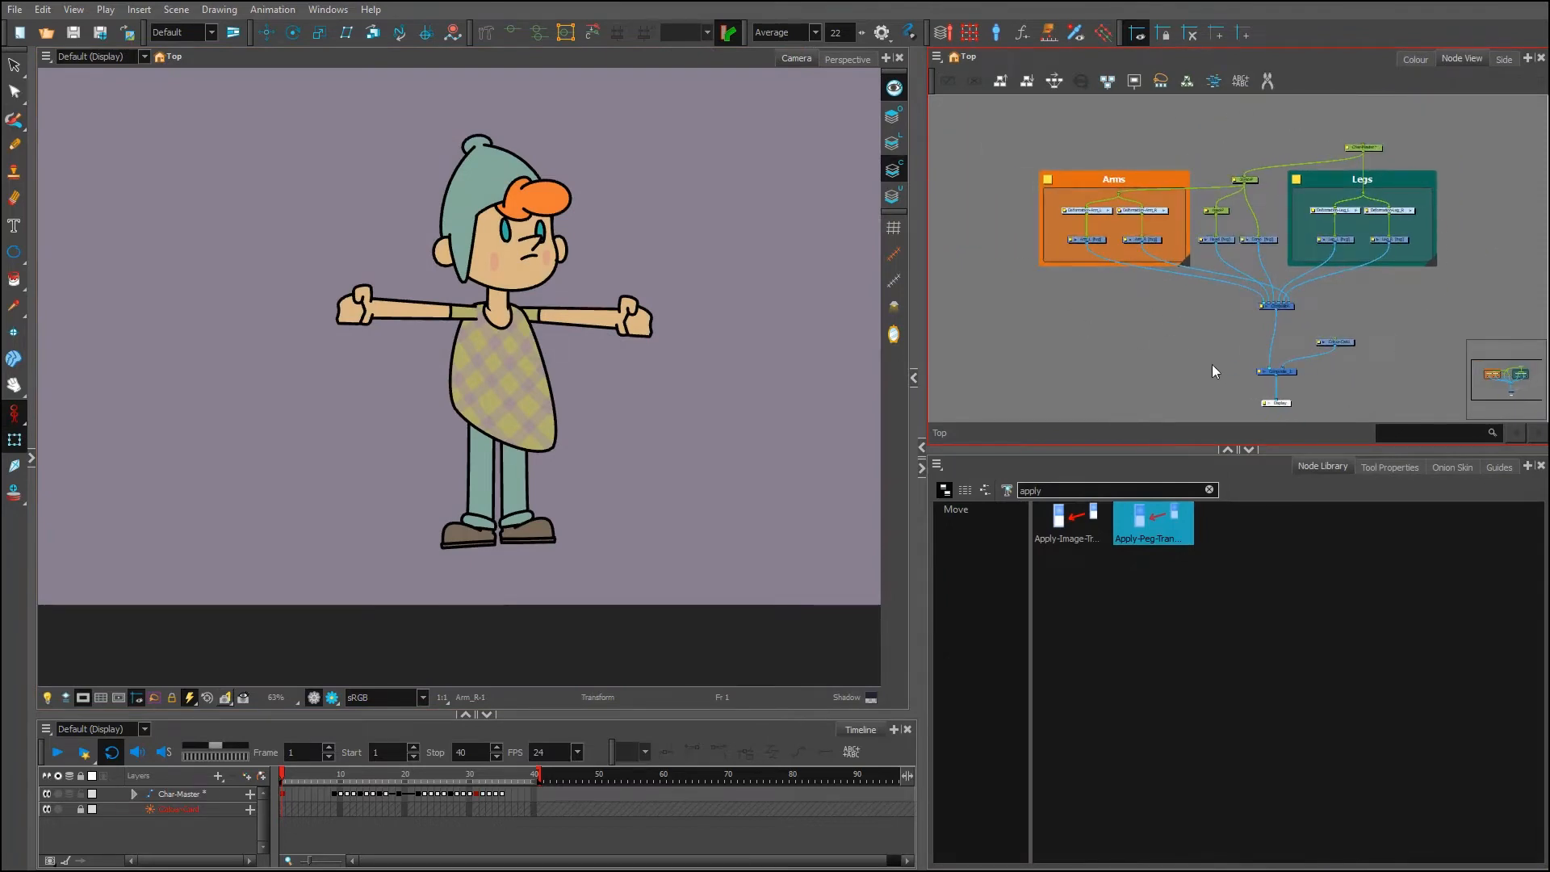
Clear the node library's search and resize the library so that it lists more nodes below the node view
{"action": "left_click_drag", "start_coordinate": [1280, 450], "coordinate": [1292, 580]}
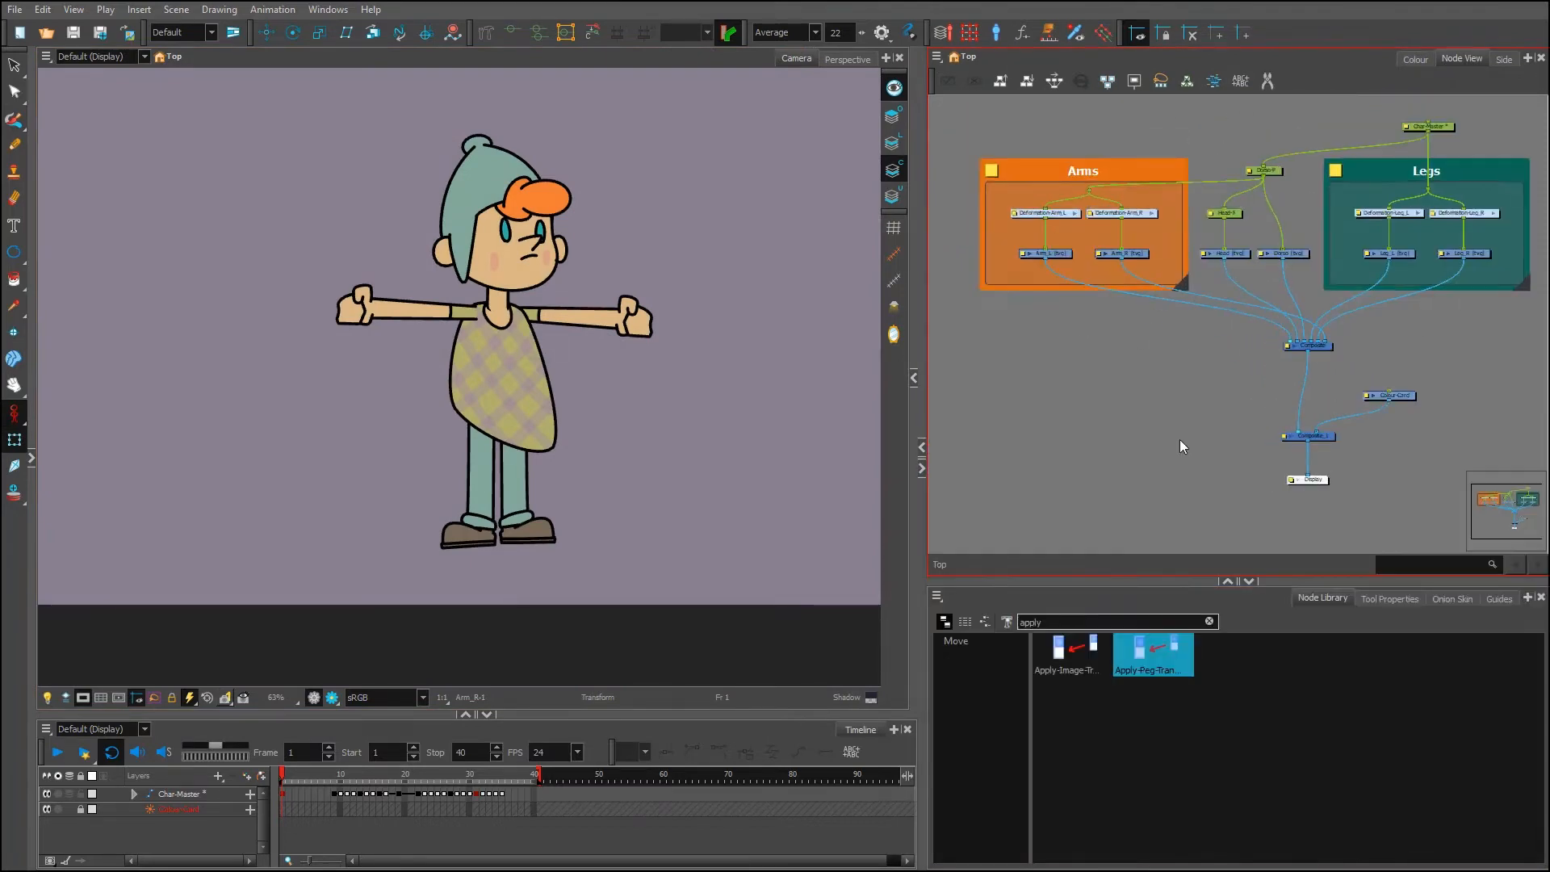
{"action": "scroll", "coordinate": [1131, 339], "scroll_direction": "up", "scroll_amount": 3}
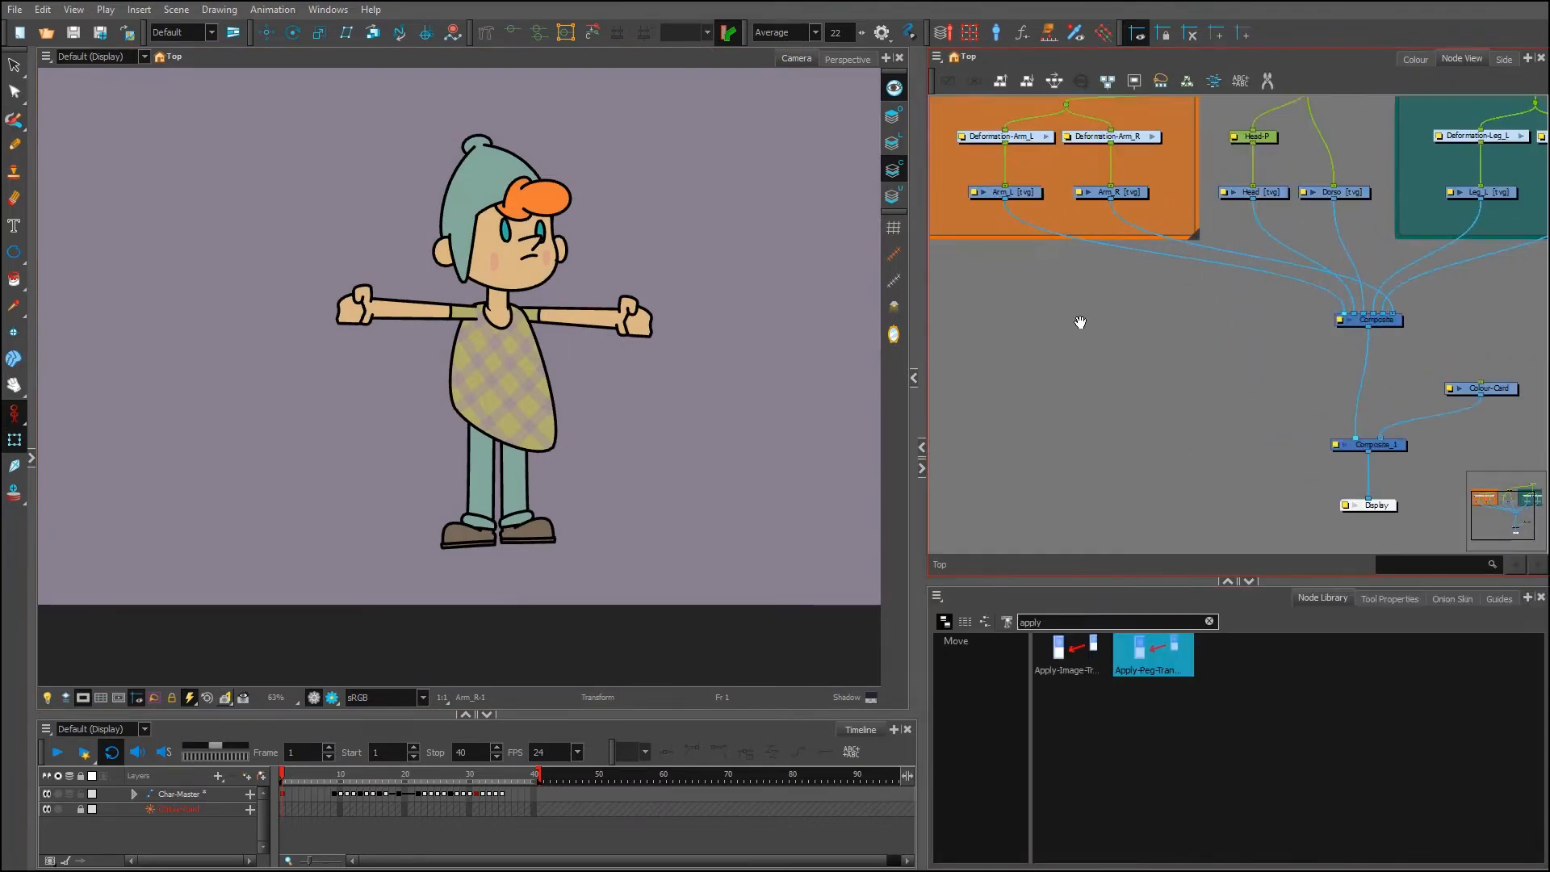
{"action": "left_click", "coordinate": [1106, 620]}
{"action": "key", "text": "BackSpace"}
{"action": "key", "text": "BackSpace"}
{"action": "key", "text": "BackSpace"}
{"action": "key", "text": "BackSpace"}
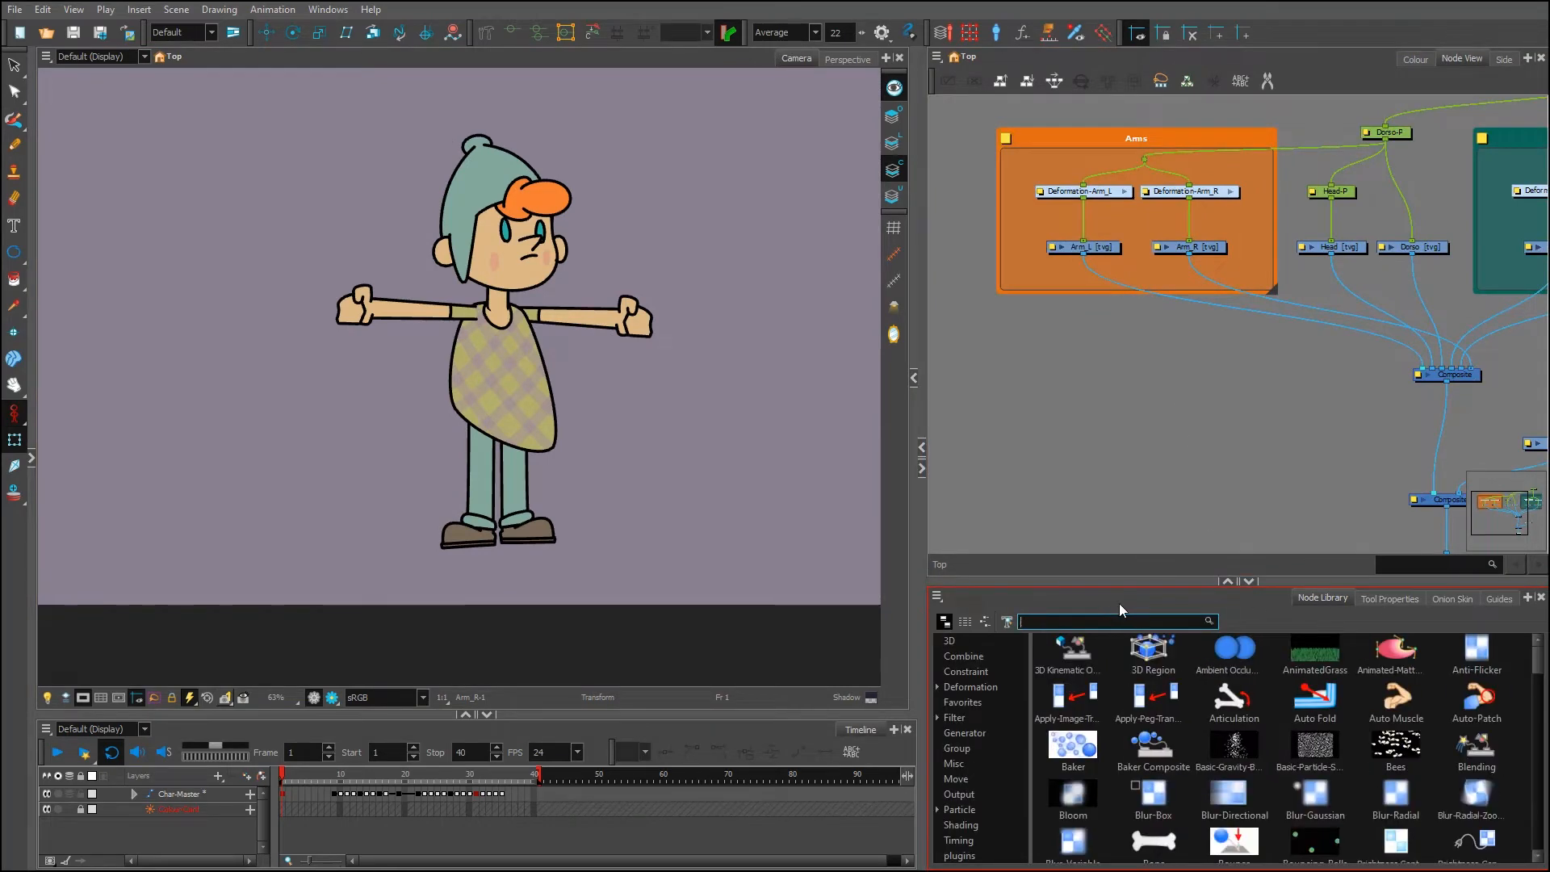
{"action": "left_click_drag", "start_coordinate": [936, 582], "coordinate": [937, 429]}
Search the node library for "ton" and insert a Tone node between the Head drawing and the composite
{"action": "scroll", "coordinate": [724, 464], "scroll_direction": "up", "scroll_amount": 1}
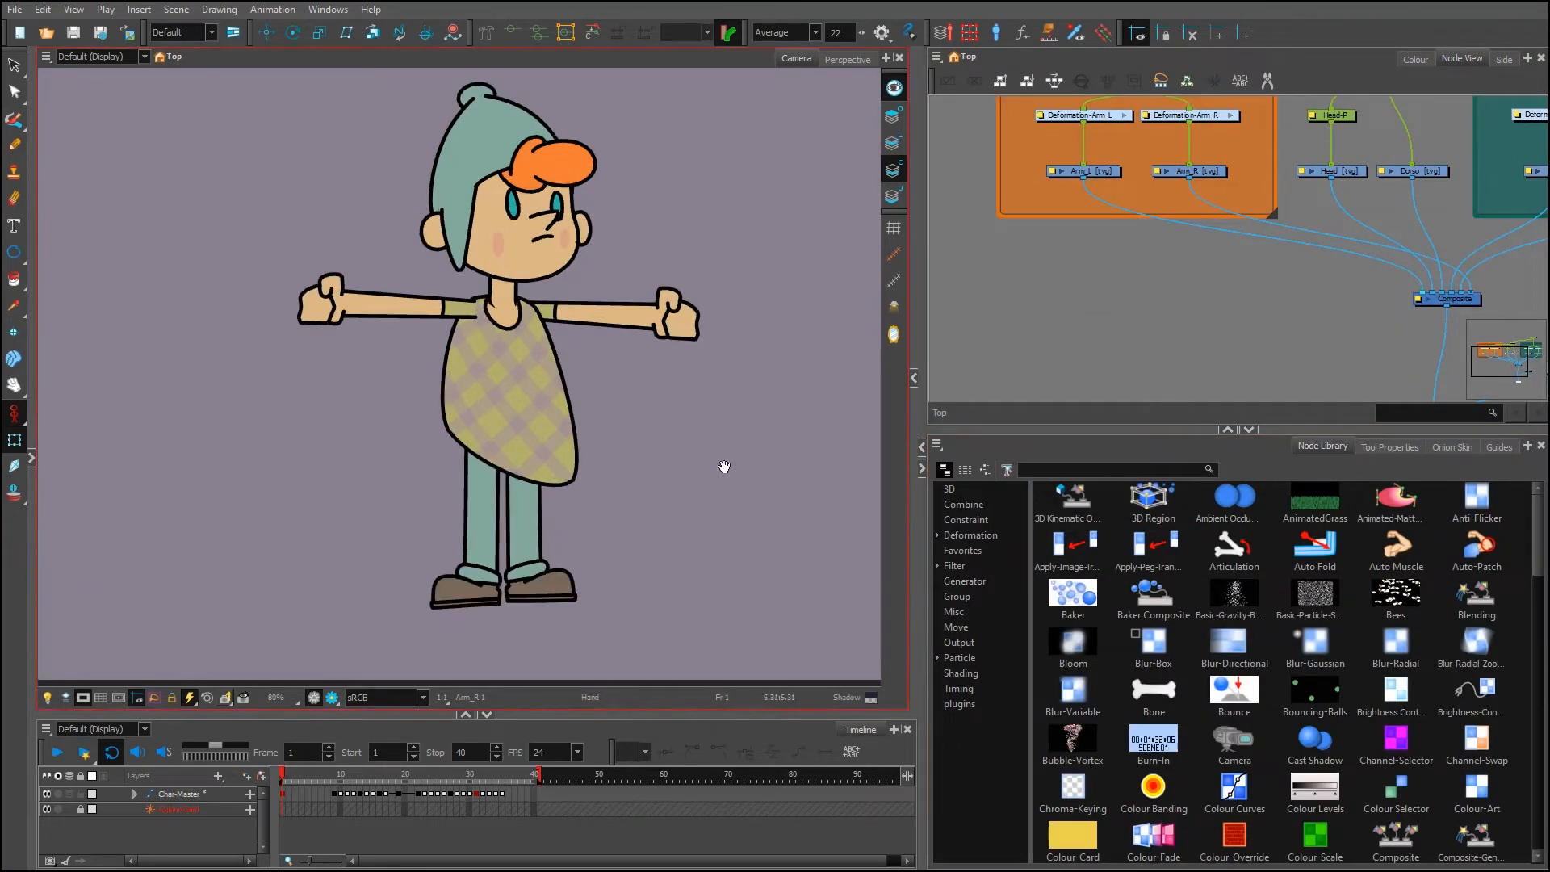
{"action": "scroll", "coordinate": [1104, 317], "scroll_direction": "up", "scroll_amount": 2}
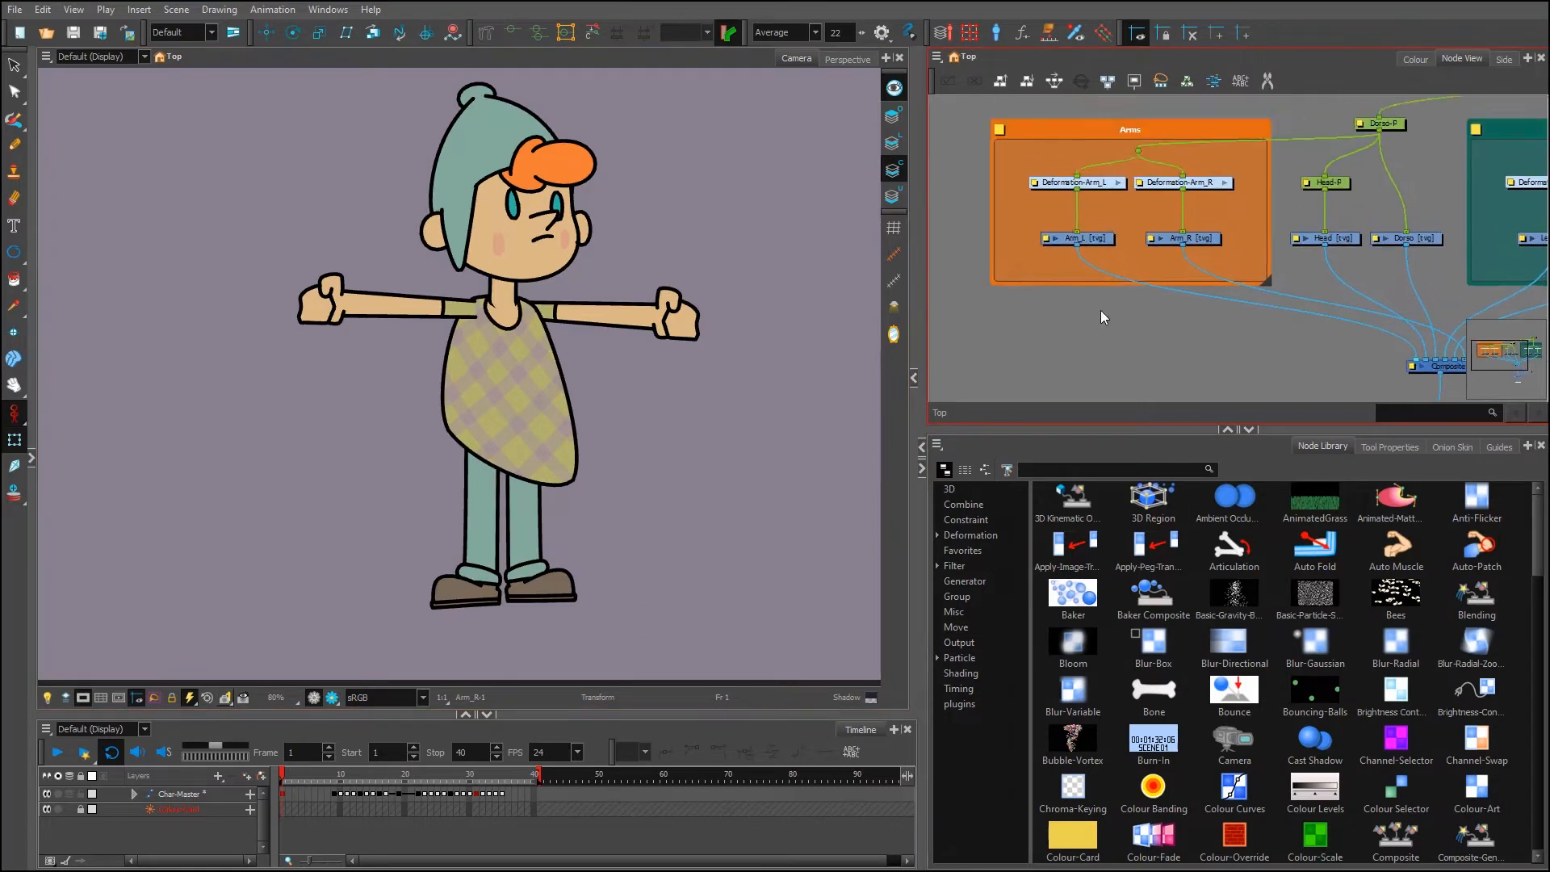
{"action": "scroll", "coordinate": [1104, 316], "scroll_direction": "up", "scroll_amount": 4}
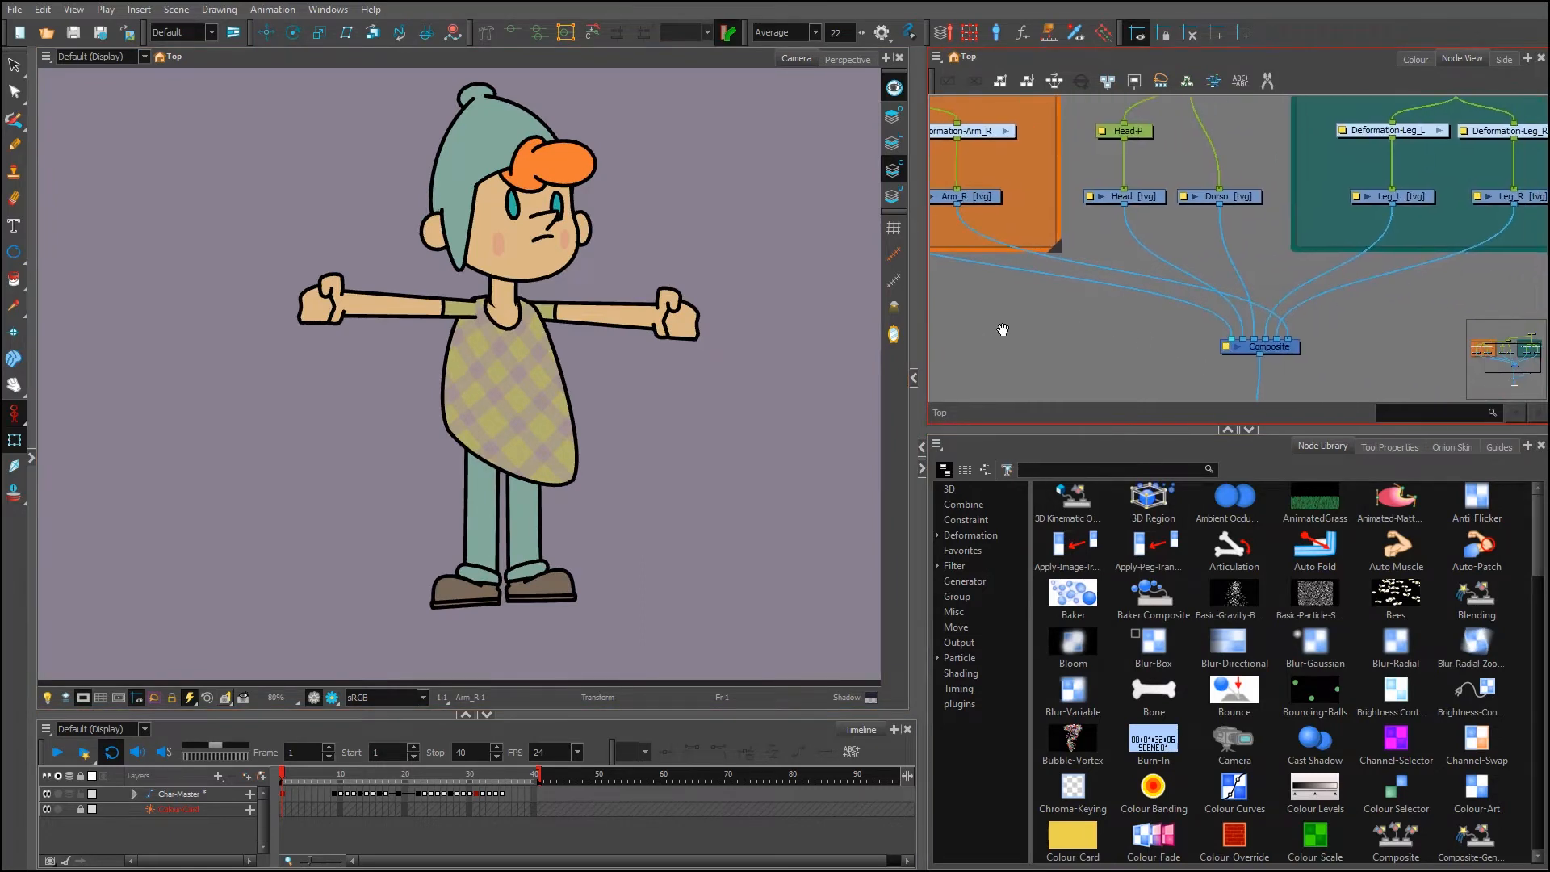
{"action": "left_click", "coordinate": [1150, 252]}
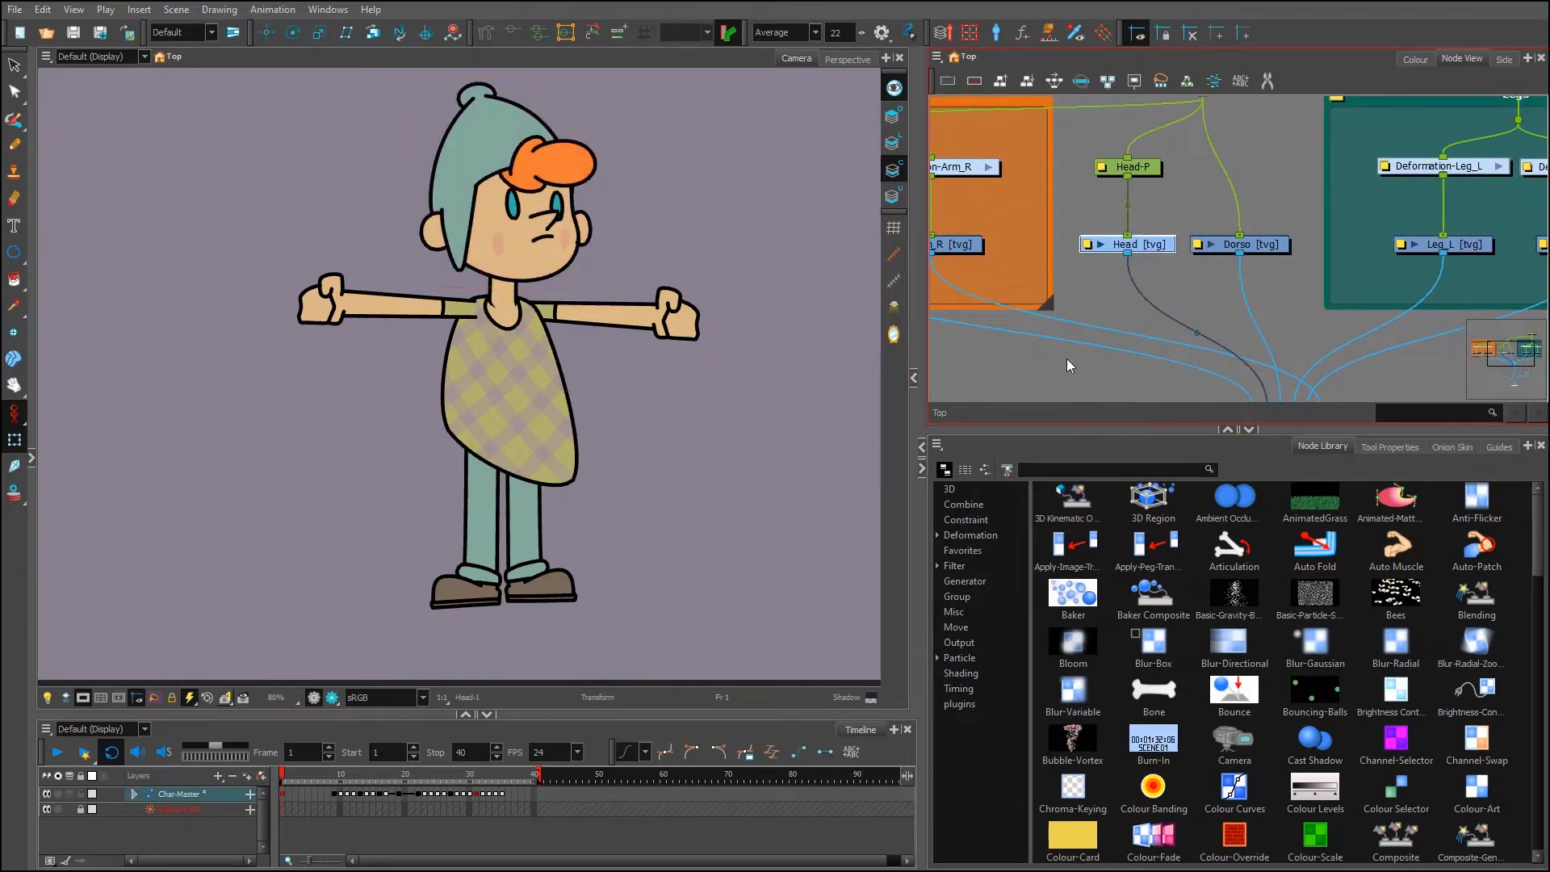
{"action": "left_click", "coordinate": [1076, 470]}
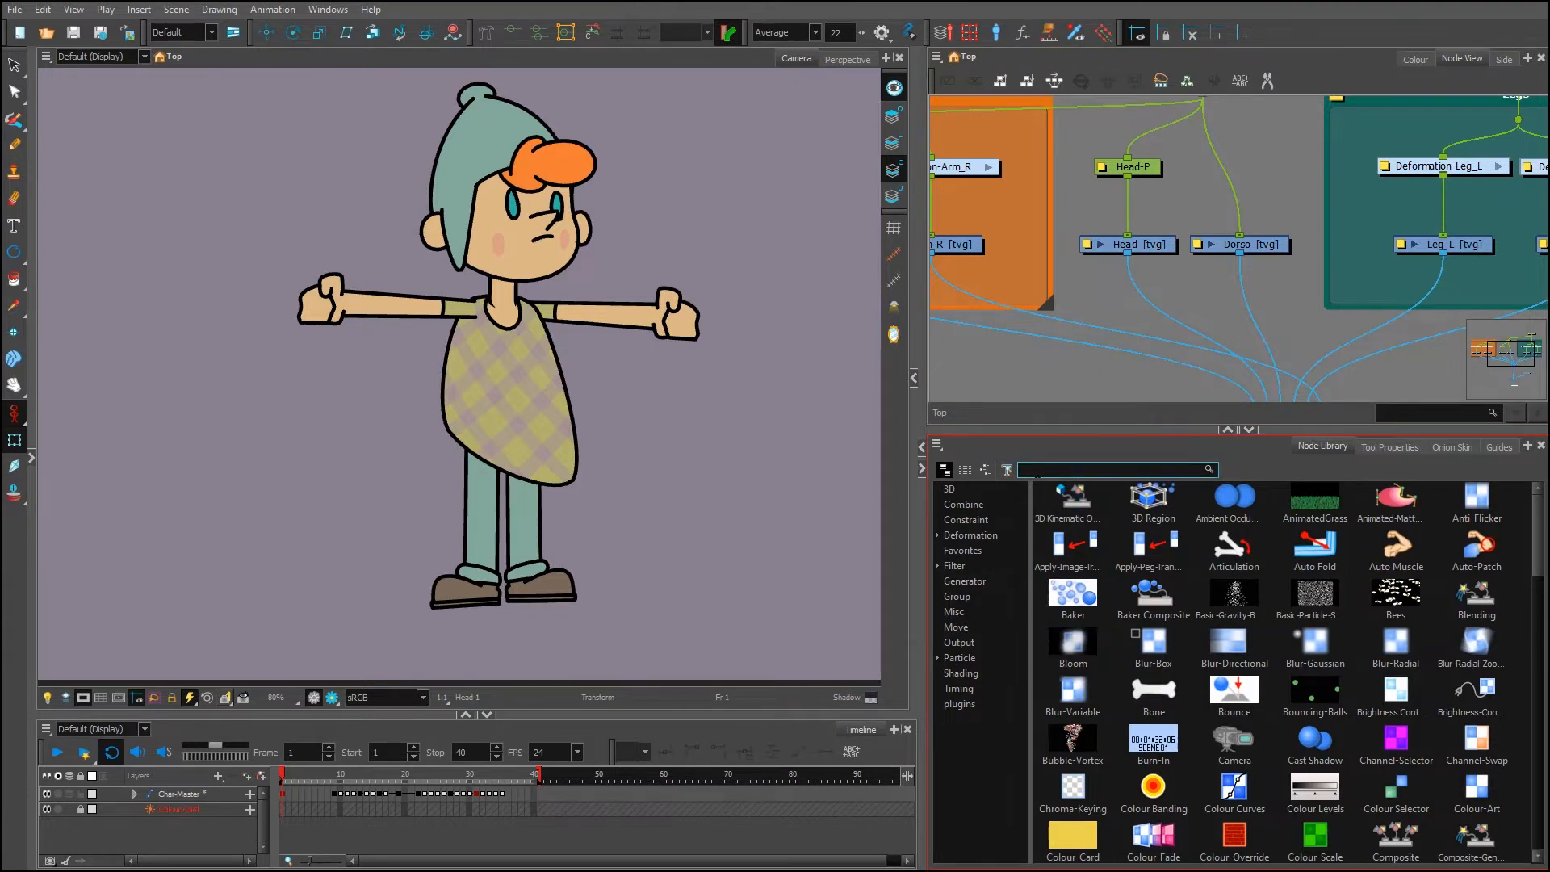
{"action": "type", "text": "ton"}
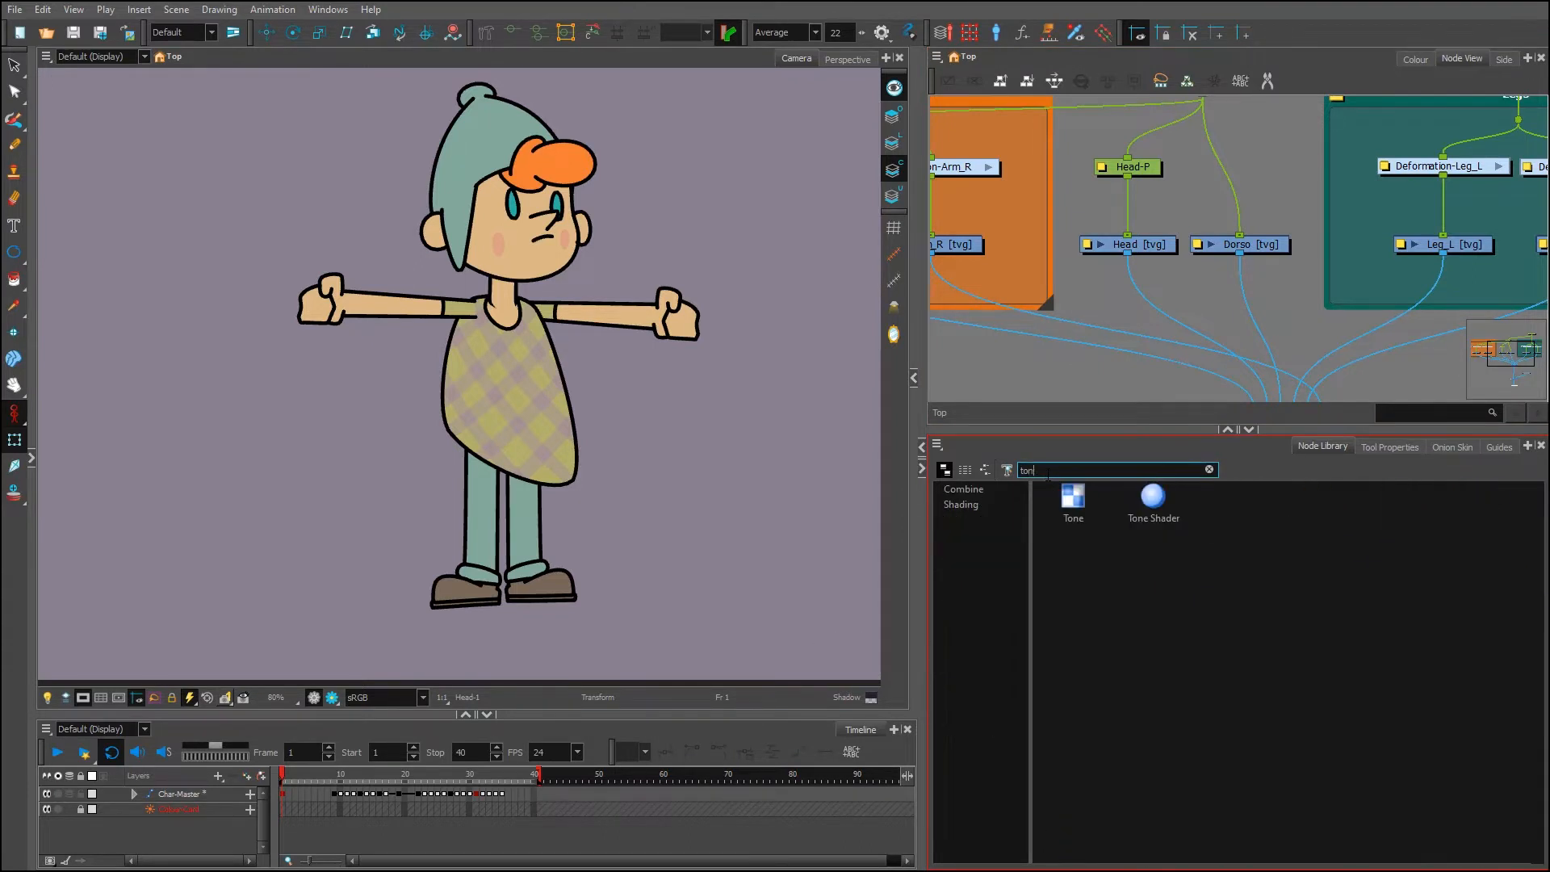
{"action": "left_click", "coordinate": [1073, 501]}
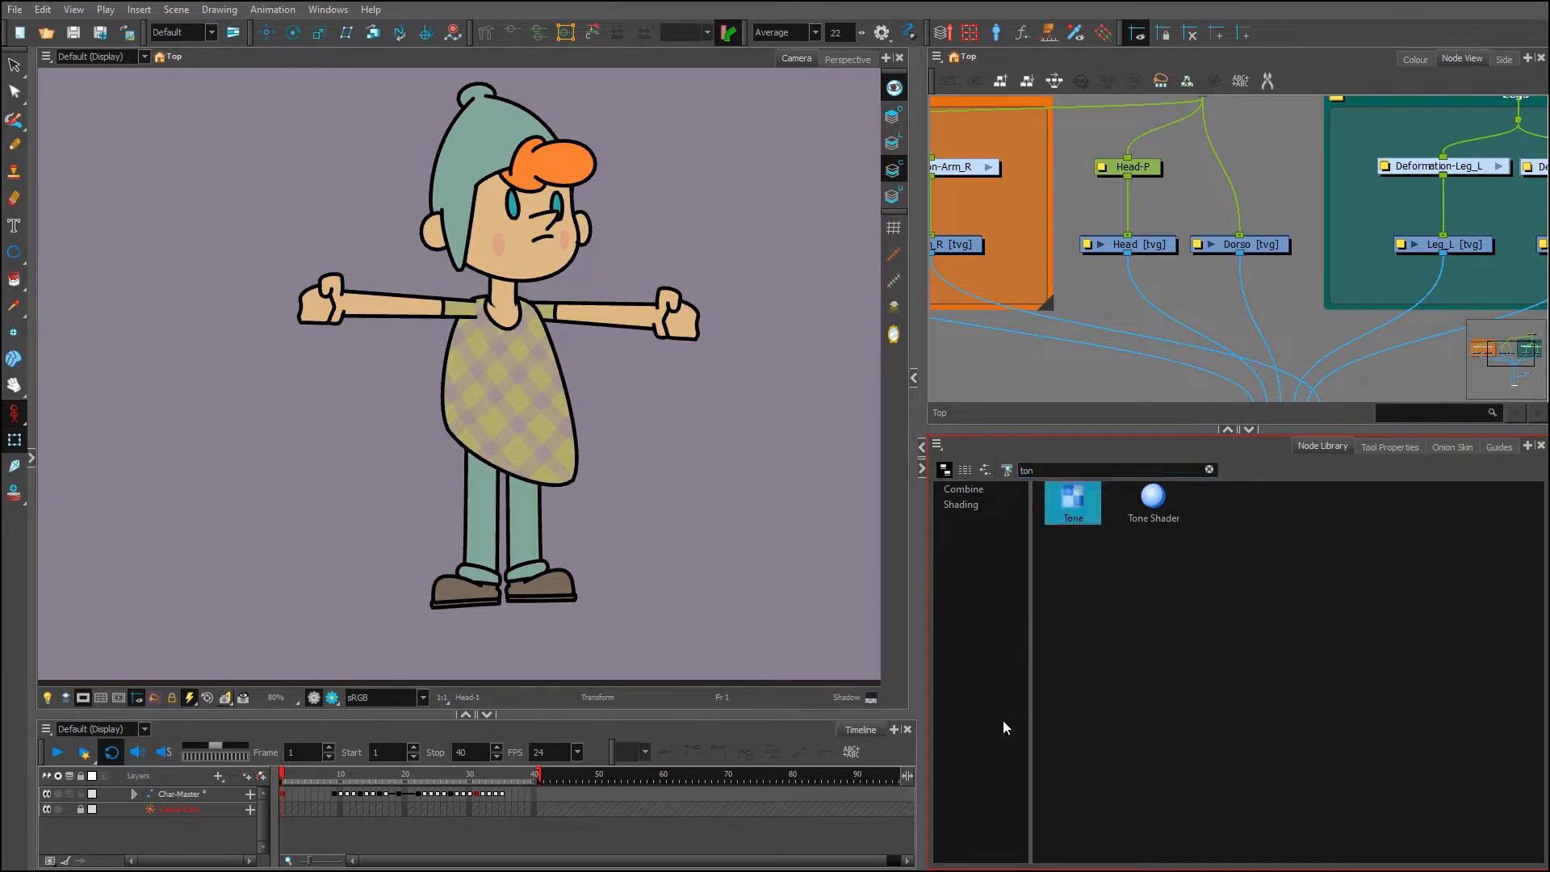
{"action": "left_click_drag", "start_coordinate": [1073, 496], "coordinate": [1145, 289]}
{"action": "scroll", "coordinate": [538, 347], "scroll_direction": "up", "scroll_amount": 1}
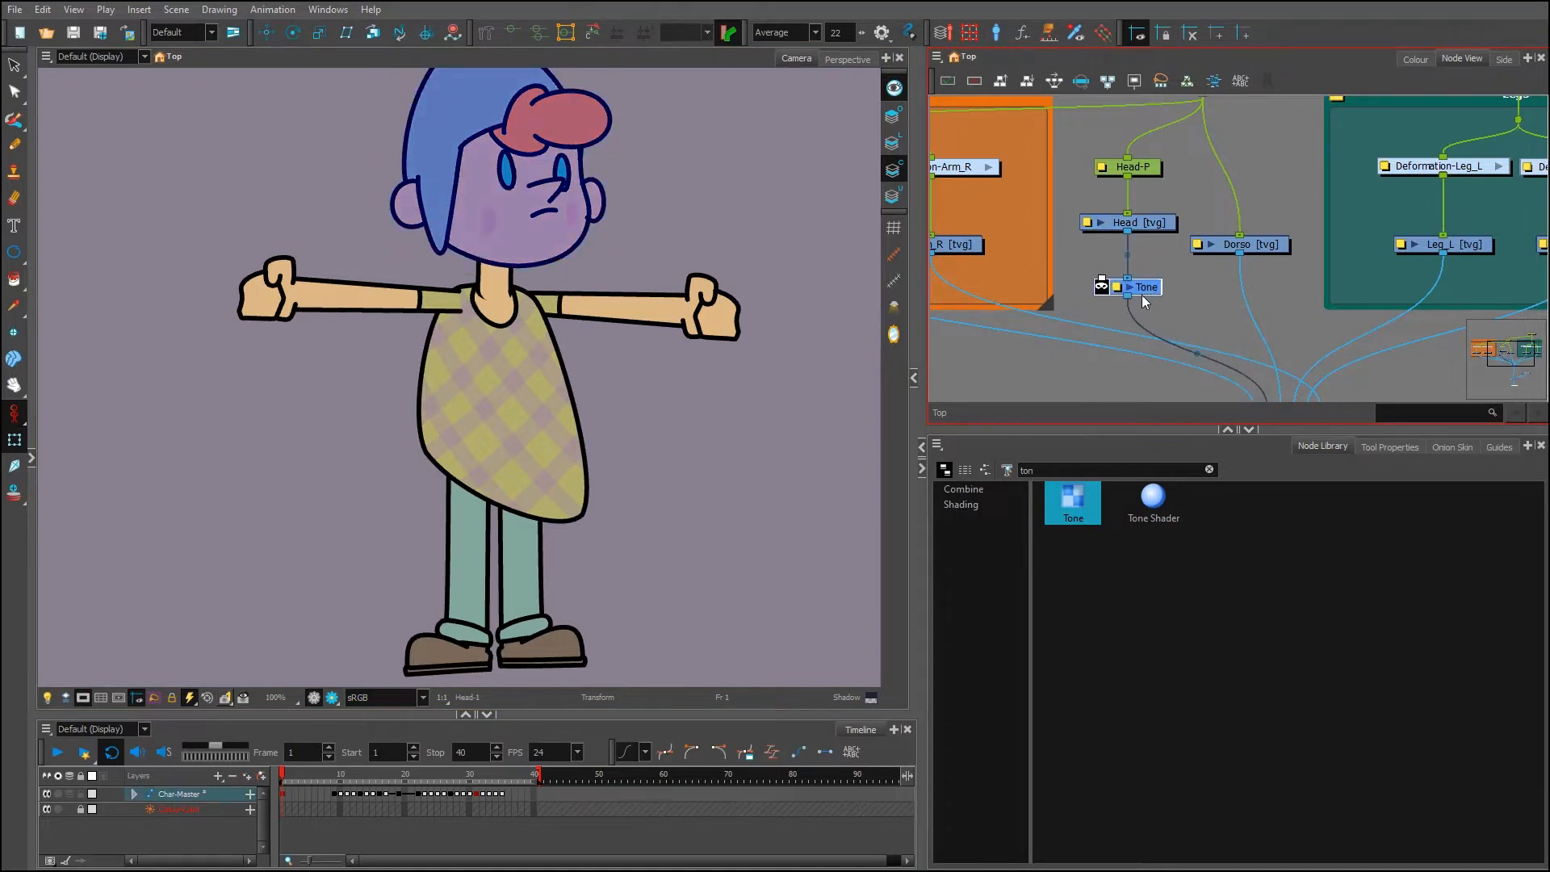
Open the Tone node's layer properties and move the window clear of the node and the camera view
{"action": "left_click", "coordinate": [1176, 295]}
{"action": "scroll", "coordinate": [1121, 287], "scroll_direction": "up", "scroll_amount": 2}
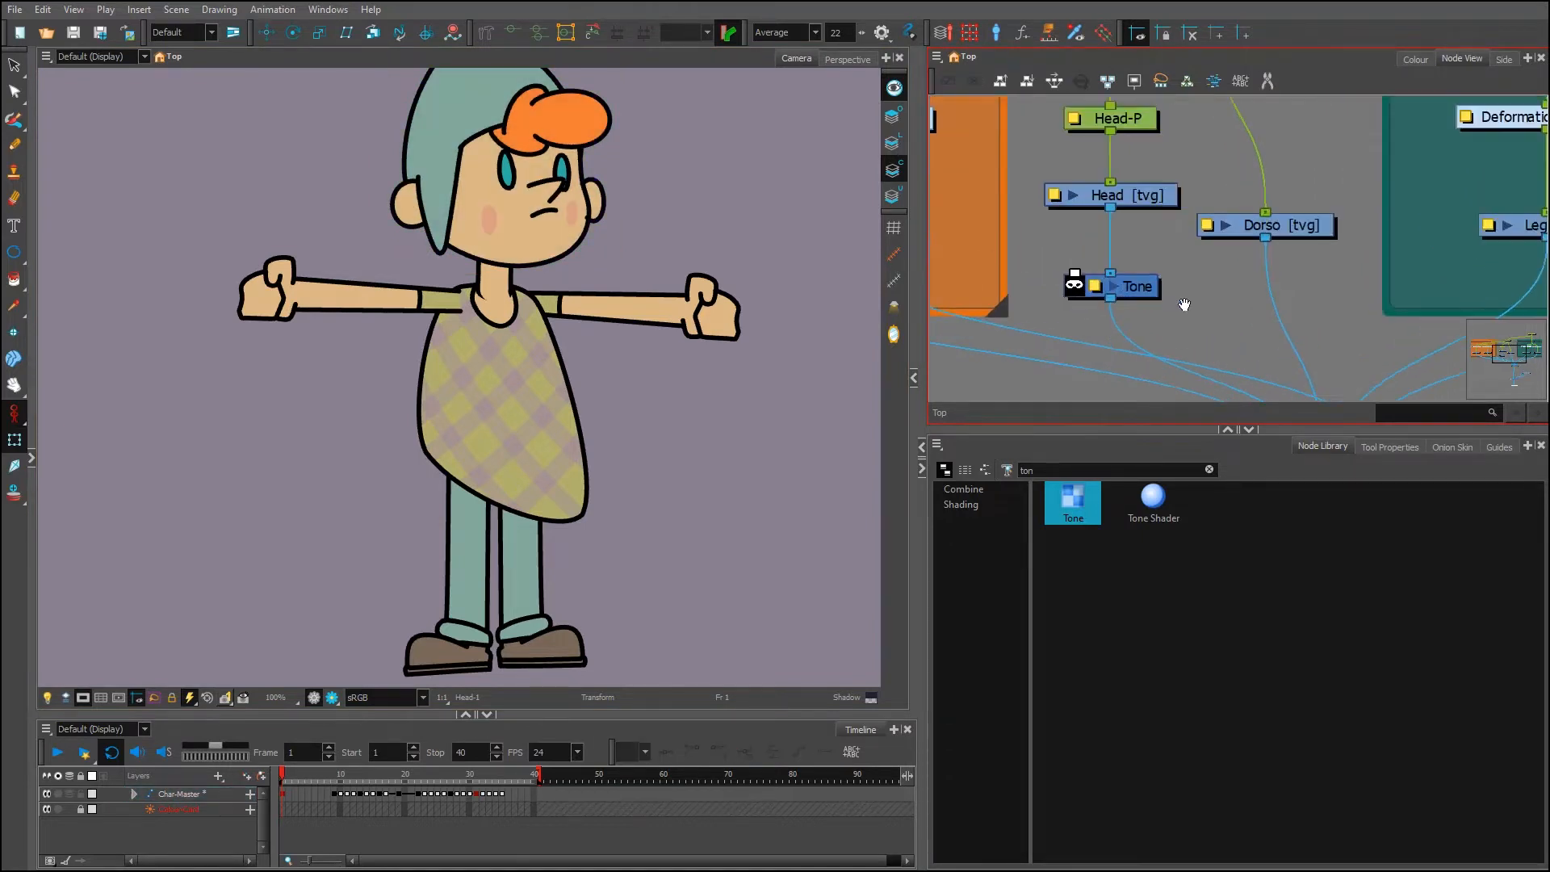
{"action": "left_click", "coordinate": [1122, 286]}
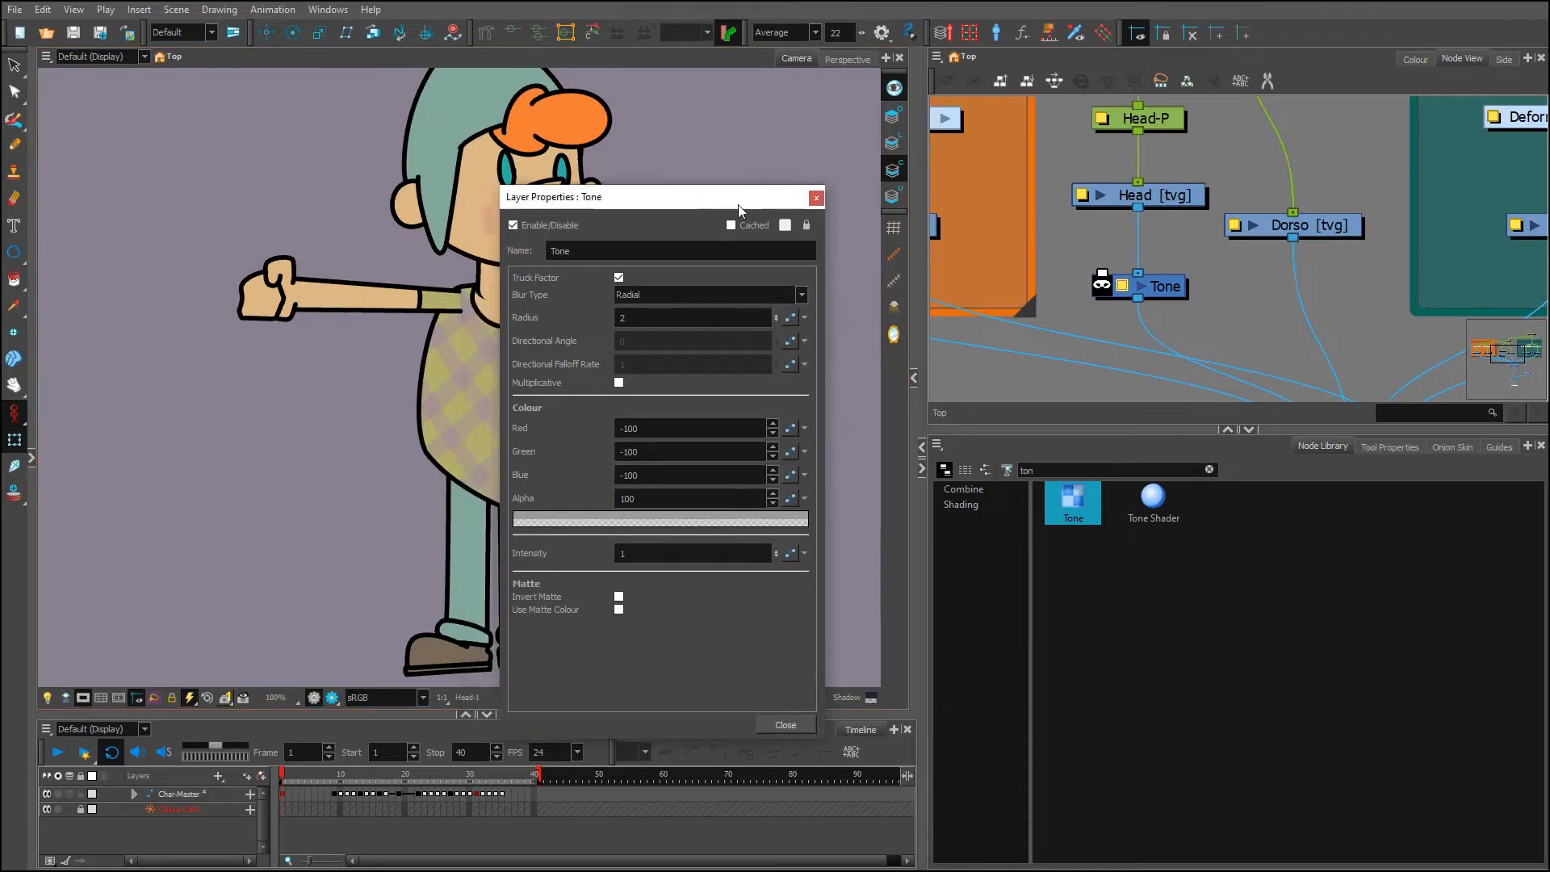
{"action": "left_click_drag", "start_coordinate": [738, 199], "coordinate": [1377, 312]}
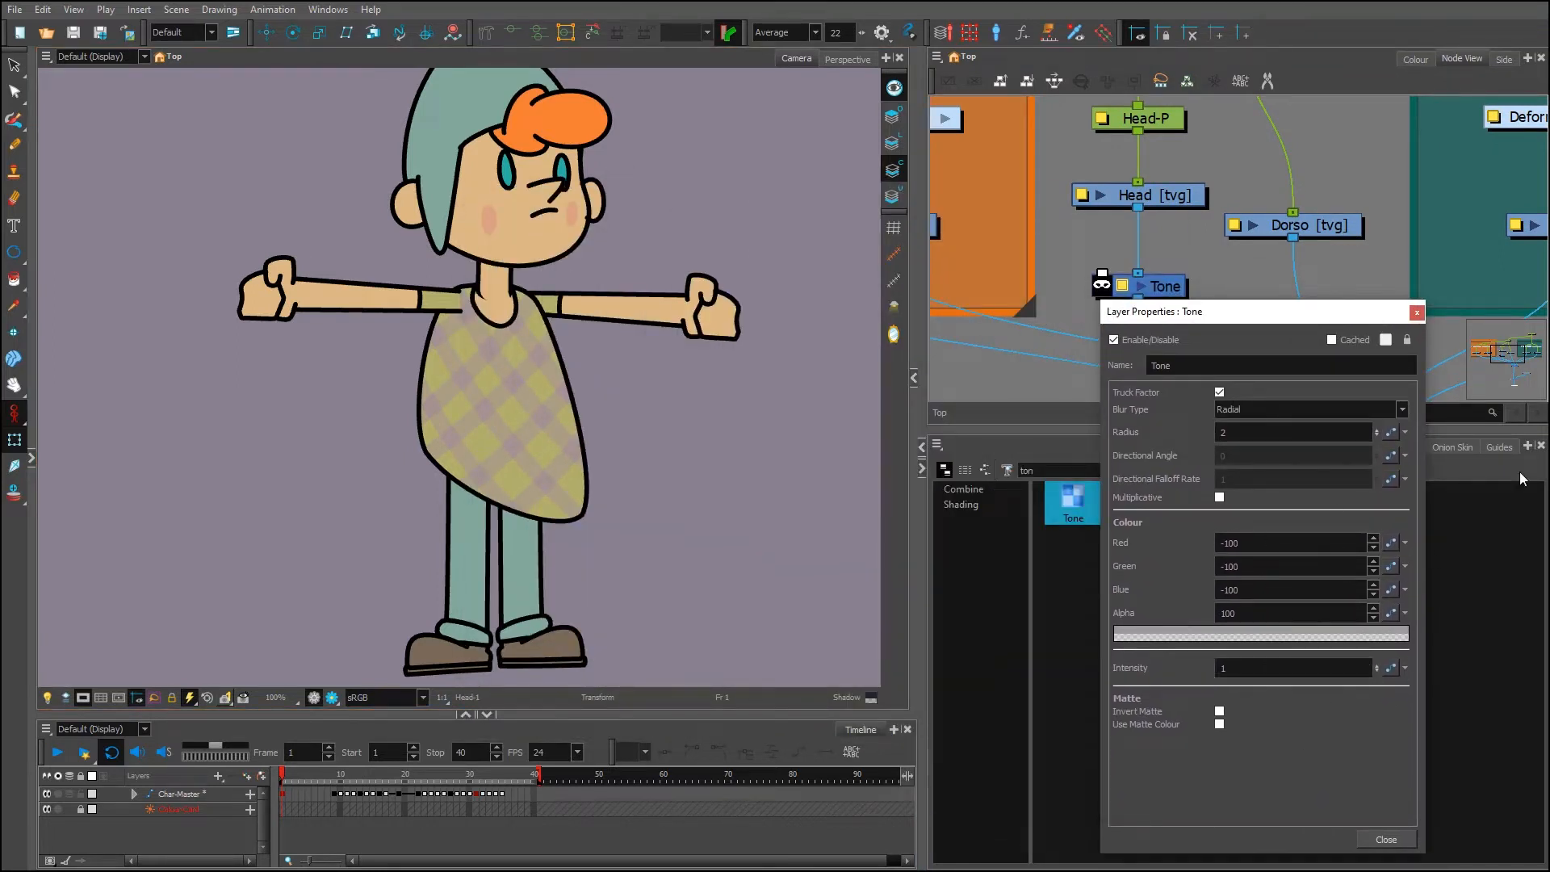
{"action": "left_click_drag", "start_coordinate": [1274, 317], "coordinate": [1320, 394]}
{"action": "left_click", "coordinate": [1193, 278]}
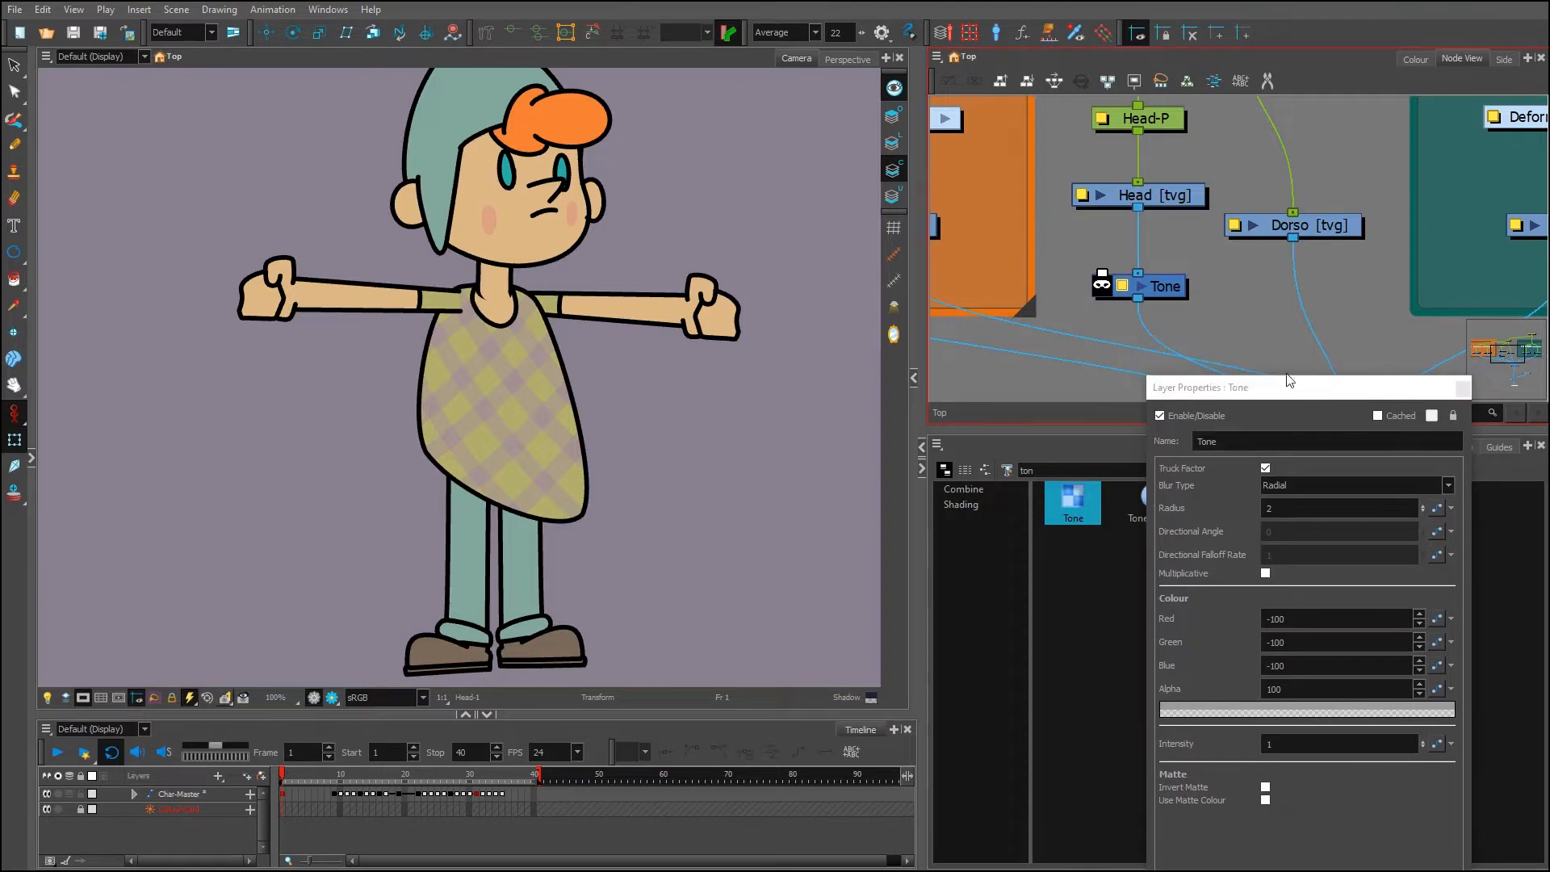
Fit the whole character in the camera view and turn on its rendered preview to check the Tone effect
{"action": "left_click", "coordinate": [413, 389]}
{"action": "key", "text": "2"}
{"action": "key", "text": "2"}
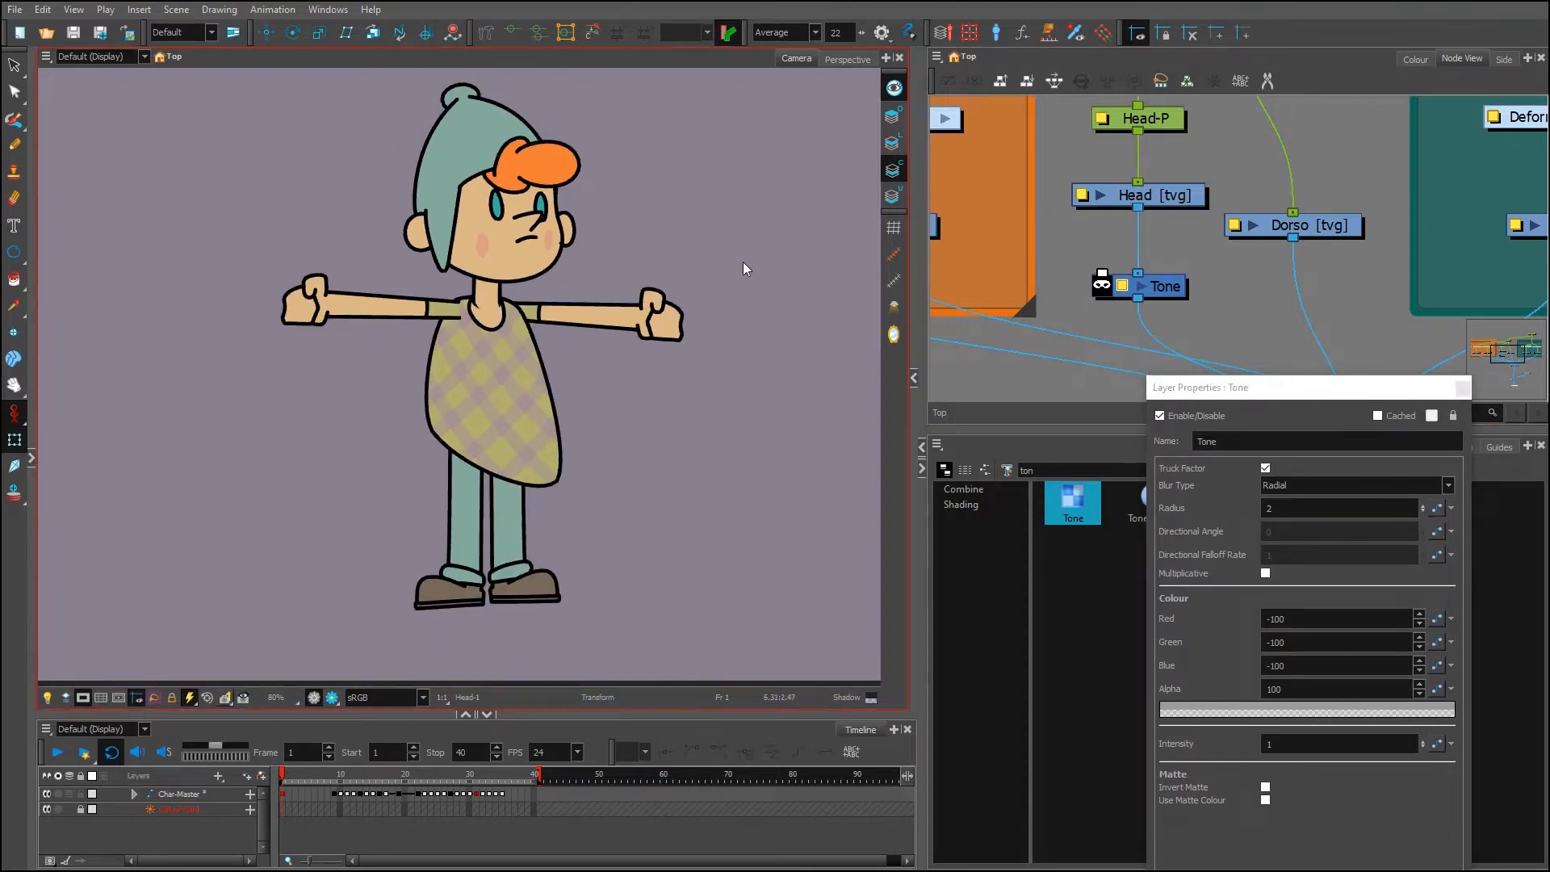
{"action": "left_click", "coordinate": [1159, 295]}
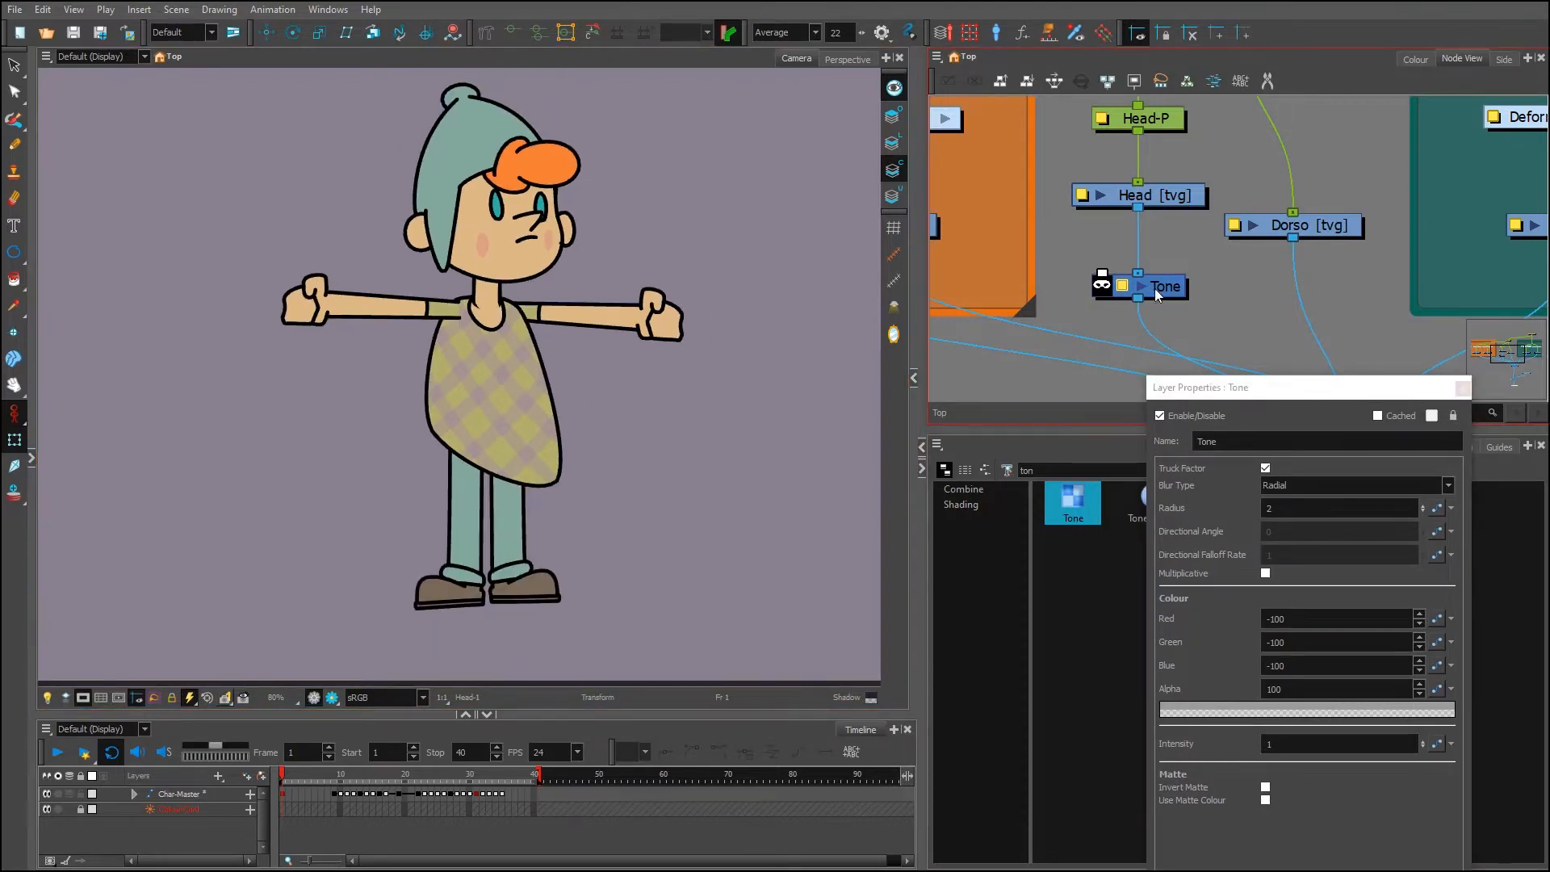
{"action": "left_click", "coordinate": [301, 580]}
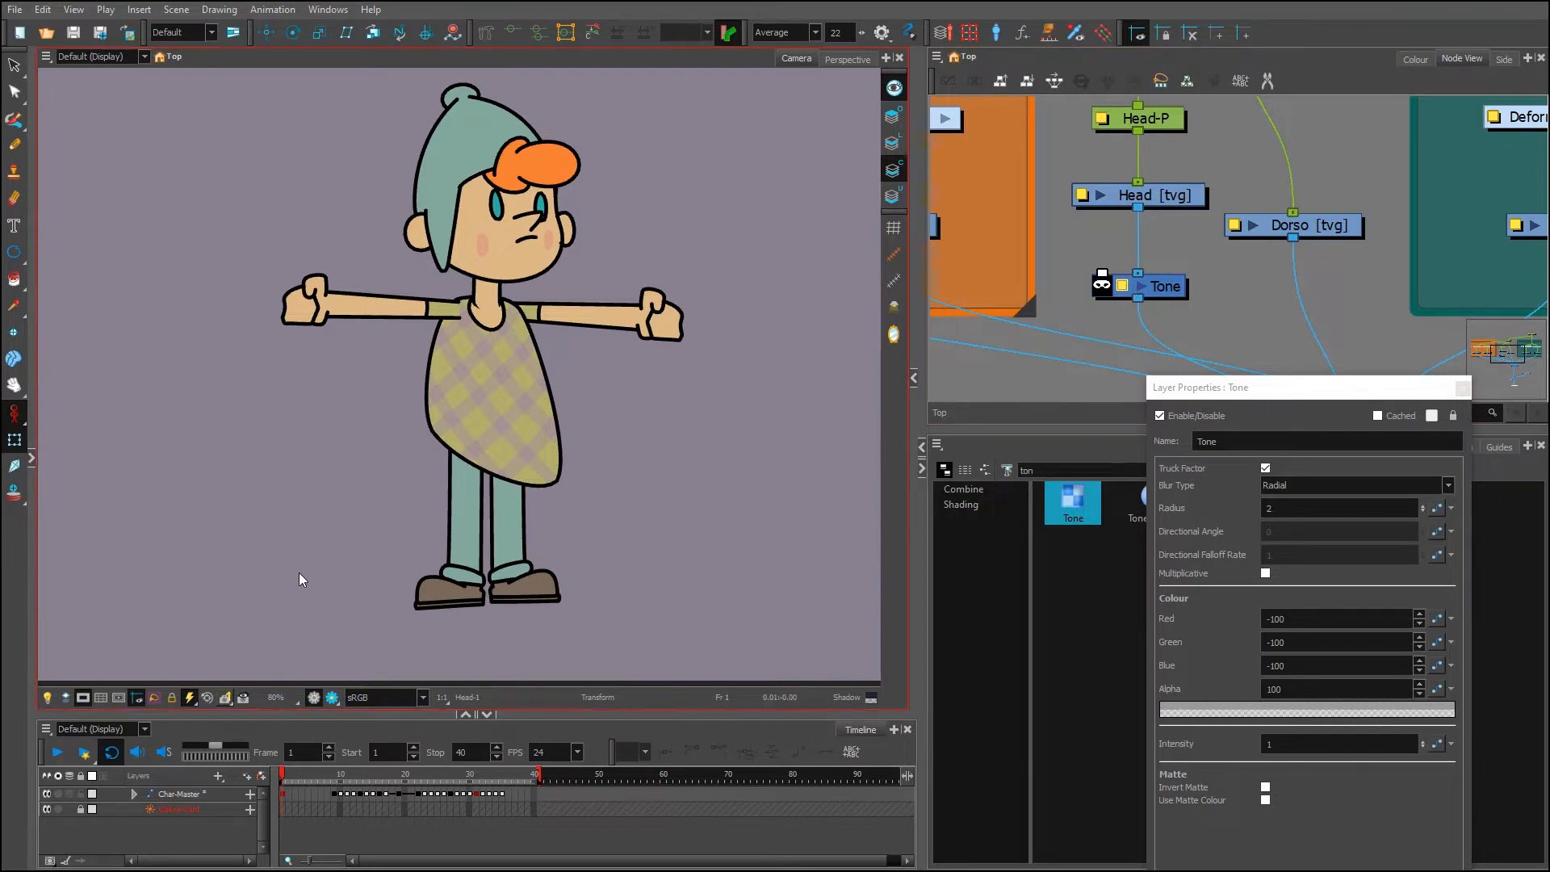
{"action": "left_click", "coordinate": [332, 699]}
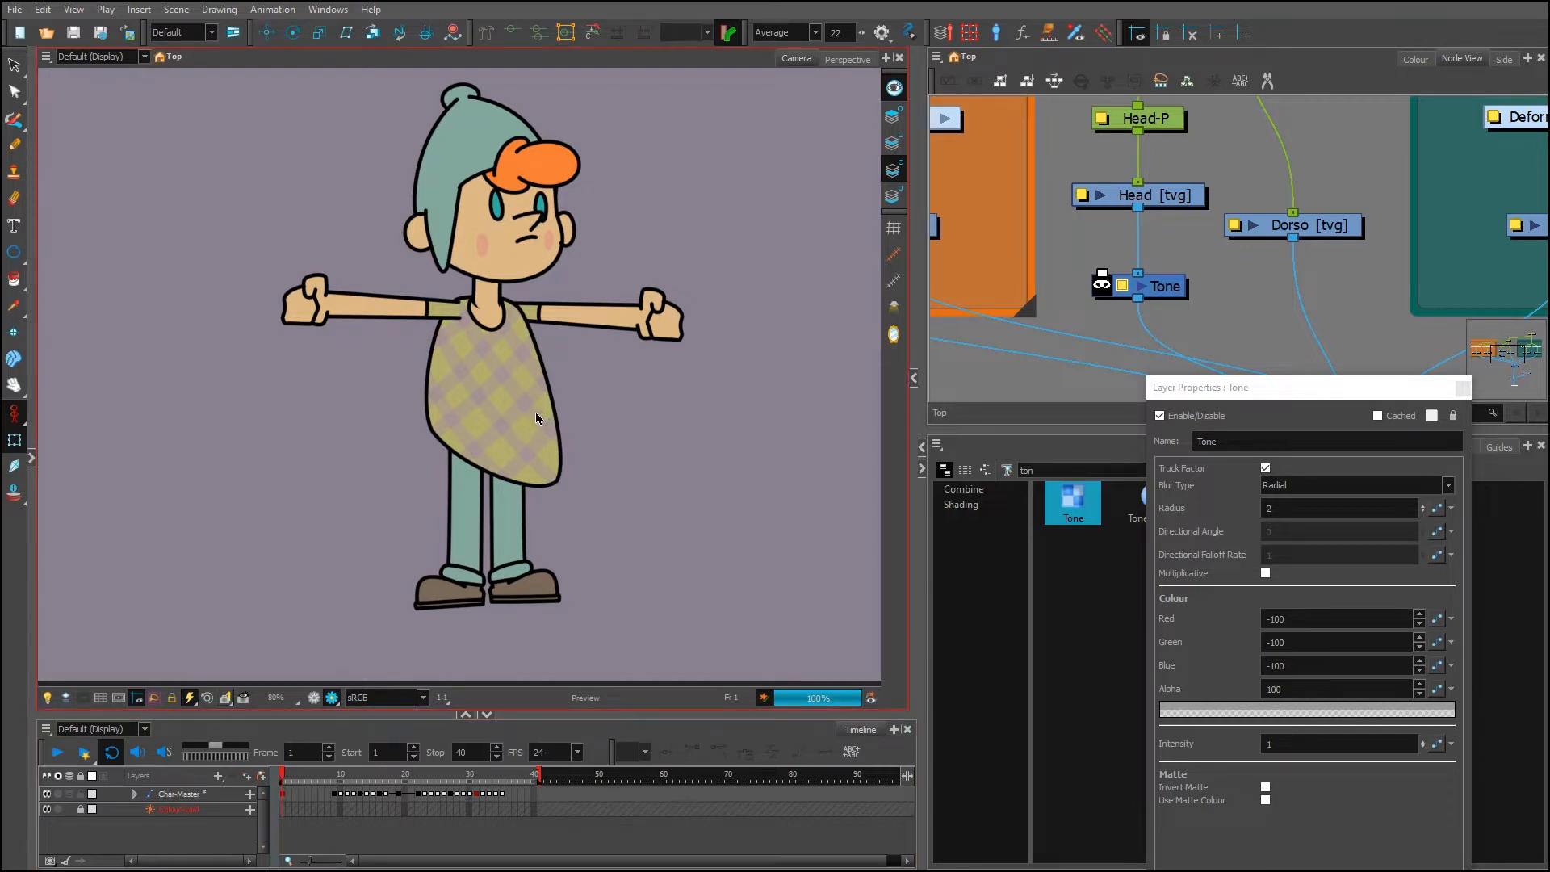
Compare the rendered head with the Tone node disabled, close the node's properties and enable it again
{"action": "left_click", "coordinate": [974, 81]}
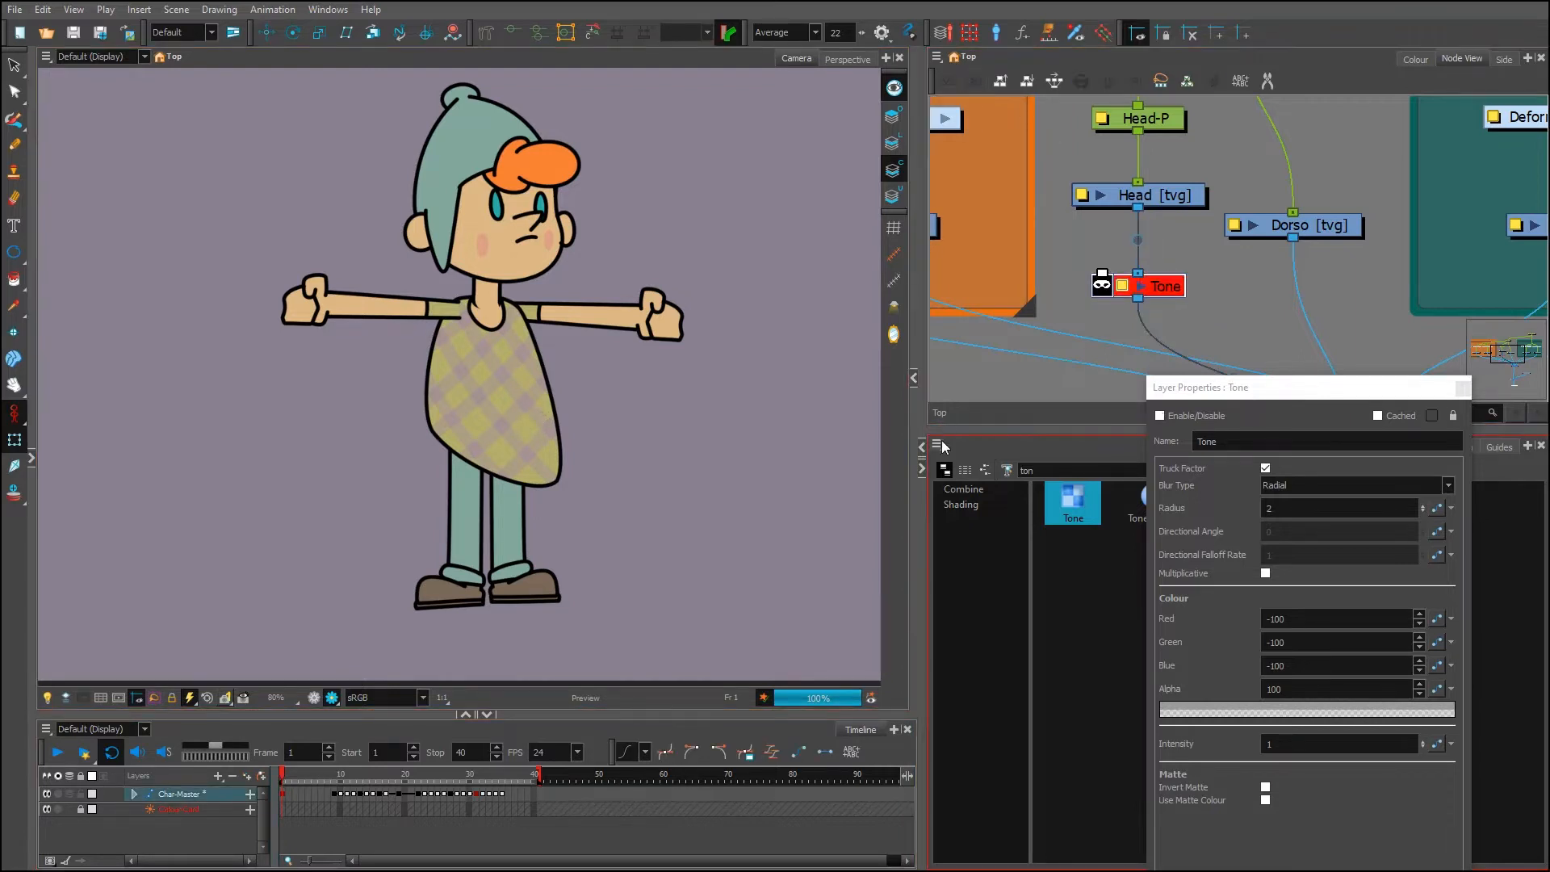
{"action": "left_click", "coordinate": [973, 82]}
{"action": "left_click", "coordinate": [970, 84]}
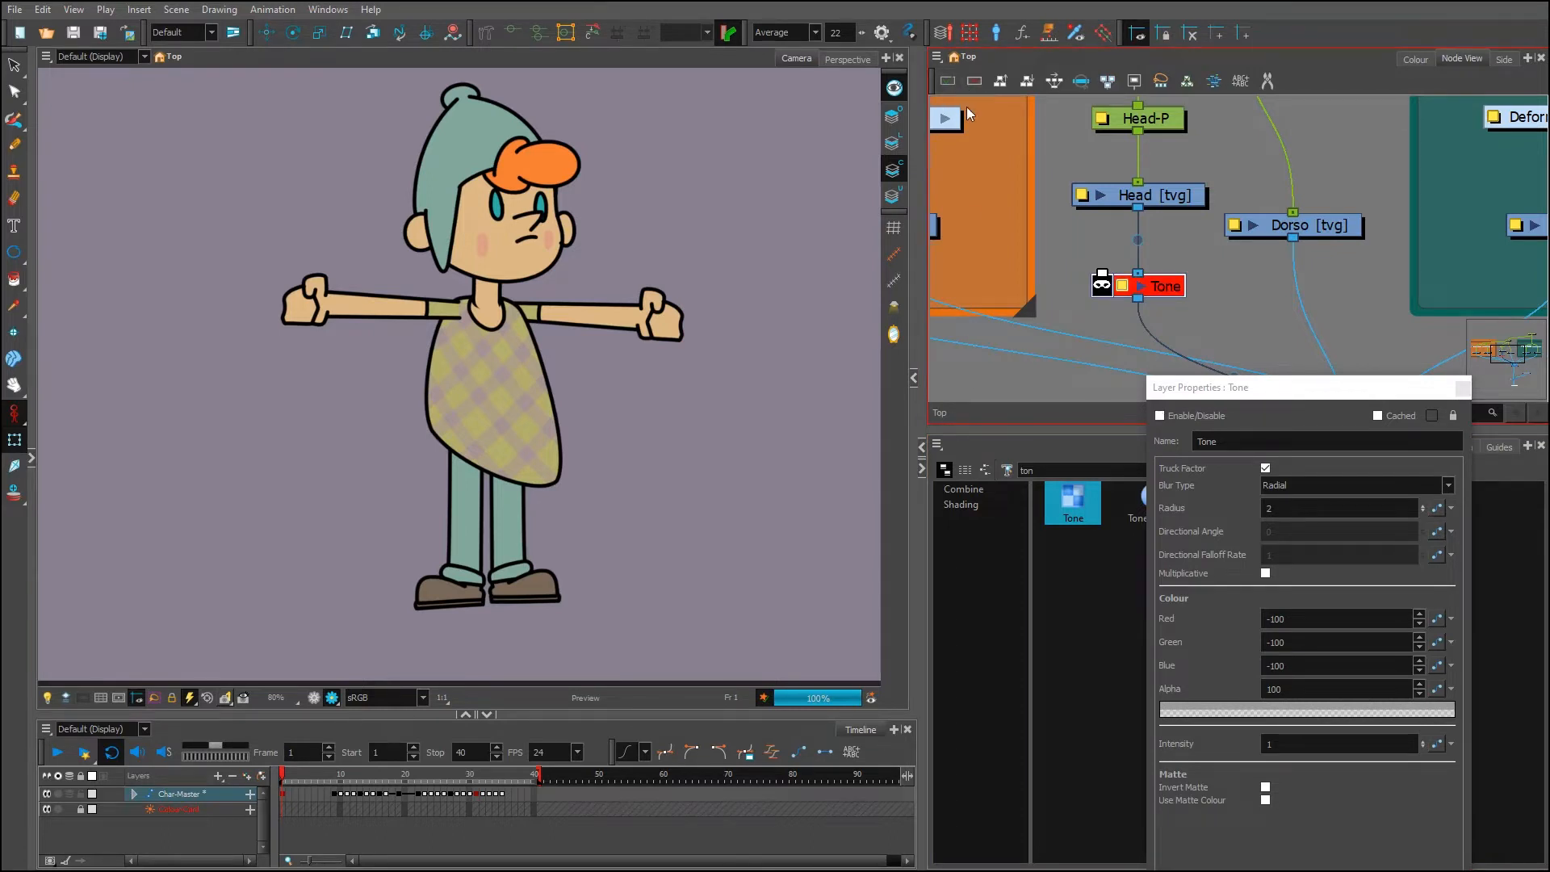
{"action": "left_click", "coordinate": [1463, 388]}
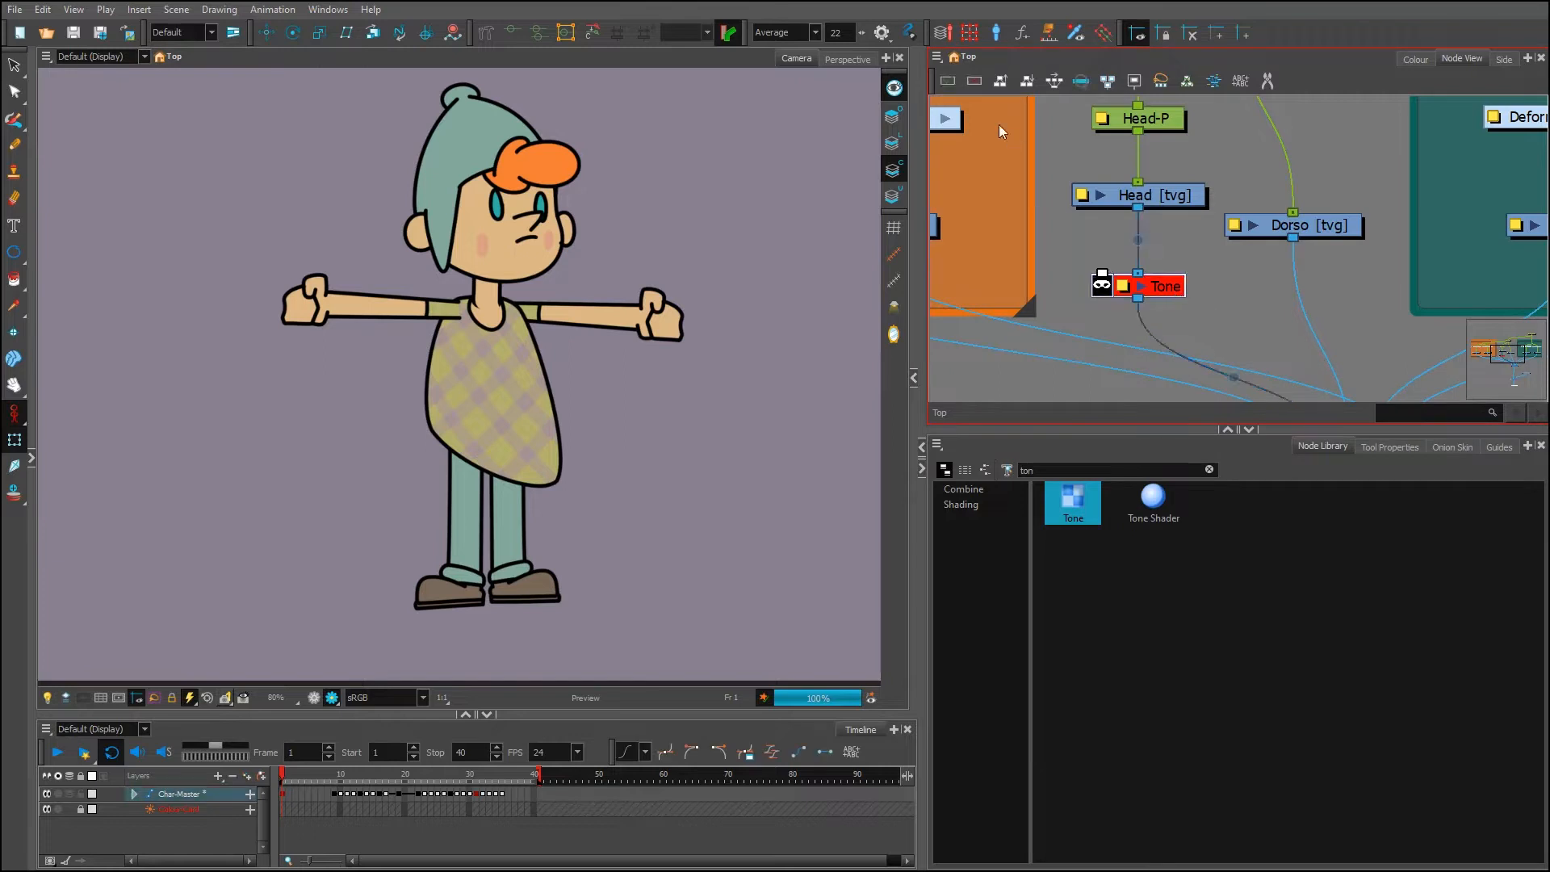
{"action": "left_click", "coordinate": [950, 82]}
{"action": "scroll", "coordinate": [1139, 281], "scroll_direction": "up", "scroll_amount": 5}
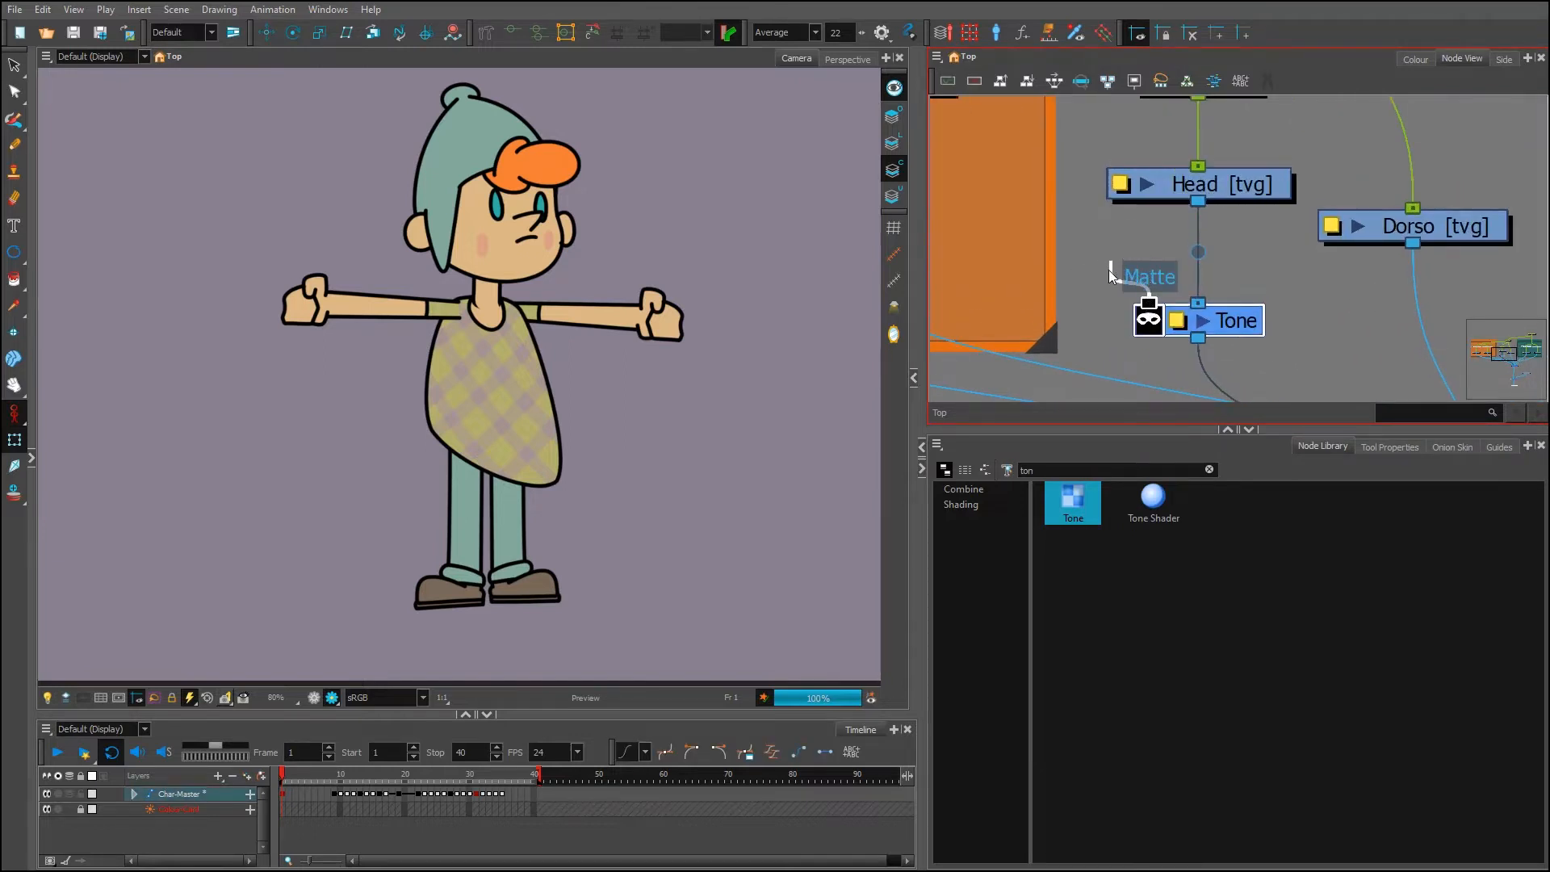
Connect the Head drawing's output to the Tone node's matte port so the Tone affects the whole head
{"action": "left_click_drag", "start_coordinate": [1233, 332], "coordinate": [1270, 325]}
{"action": "left_click", "coordinate": [1266, 317]}
{"action": "left_click", "coordinate": [1253, 171]}
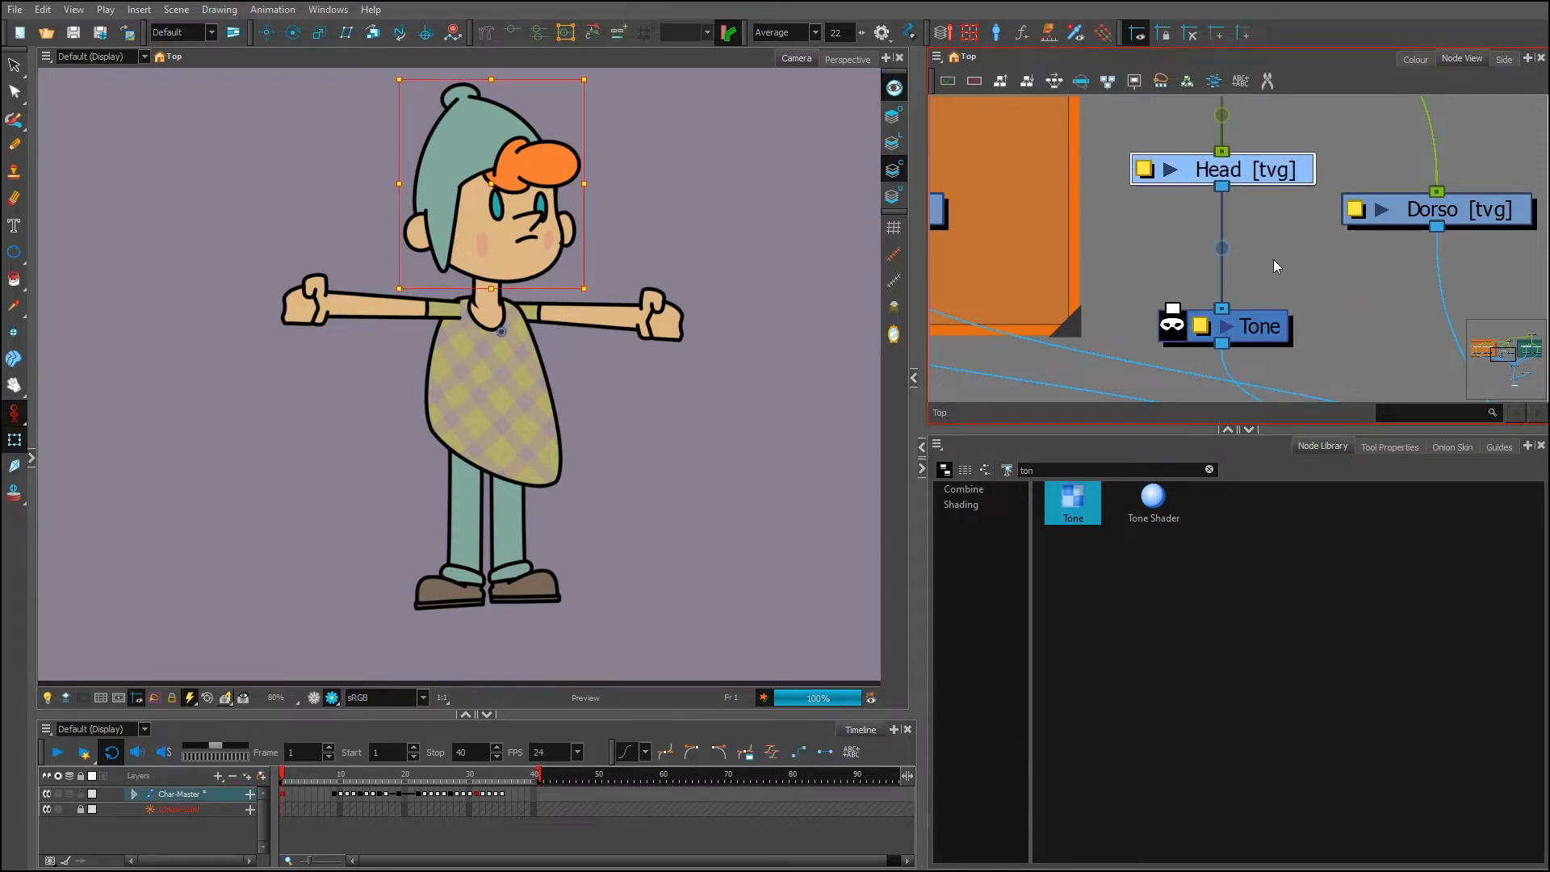
{"action": "left_click", "coordinate": [1271, 169]}
{"action": "left_click_drag", "start_coordinate": [1276, 227], "coordinate": [1214, 321]}
{"action": "left_click", "coordinate": [1285, 276]}
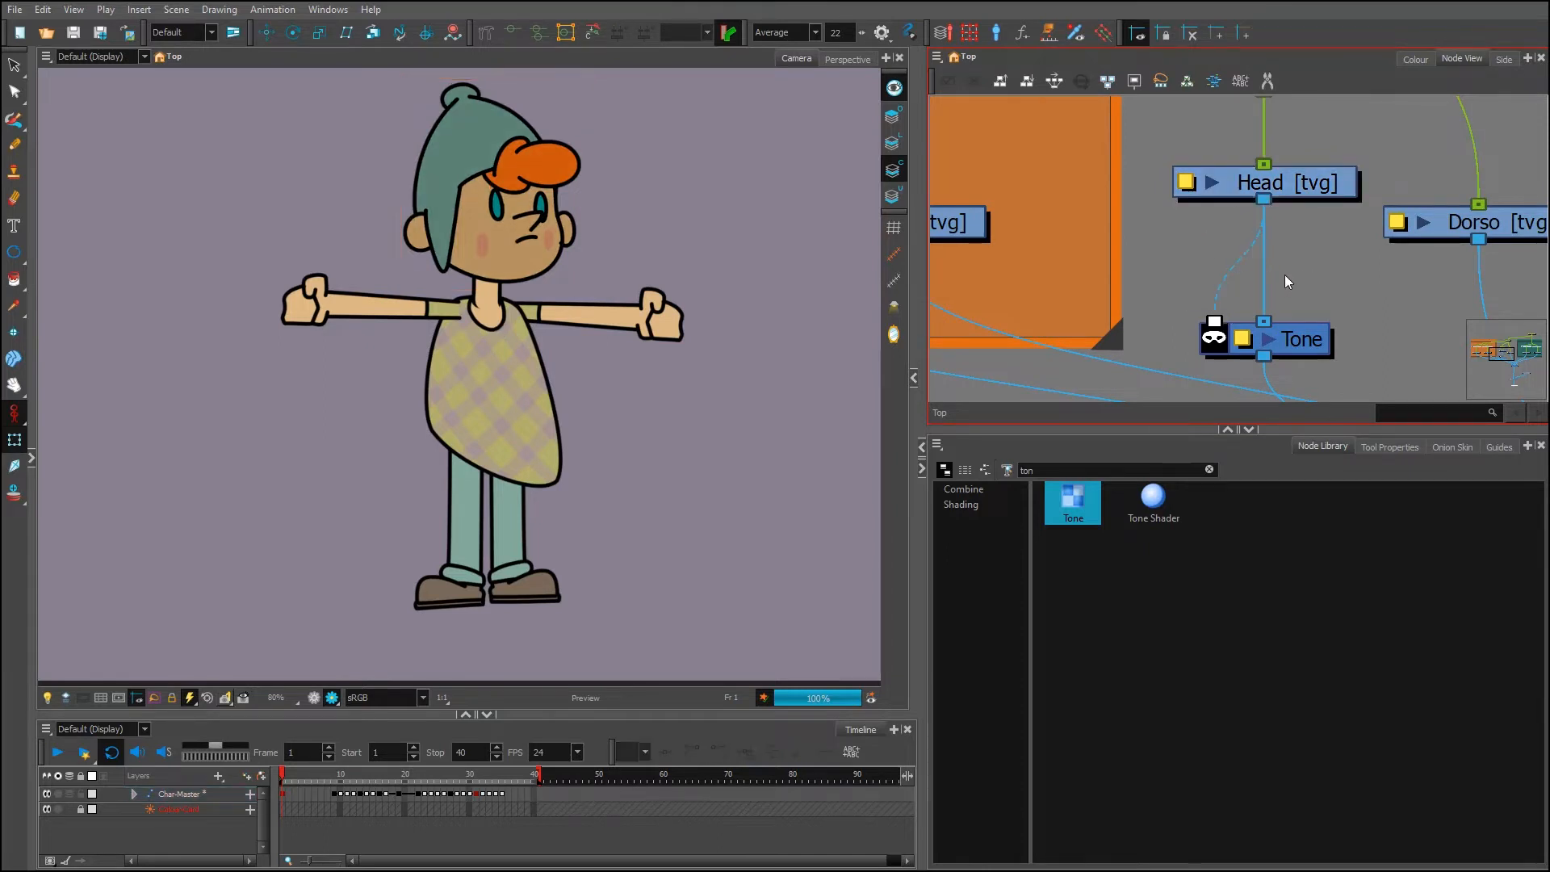
{"action": "scroll", "coordinate": [521, 154], "scroll_direction": "up", "scroll_amount": 3}
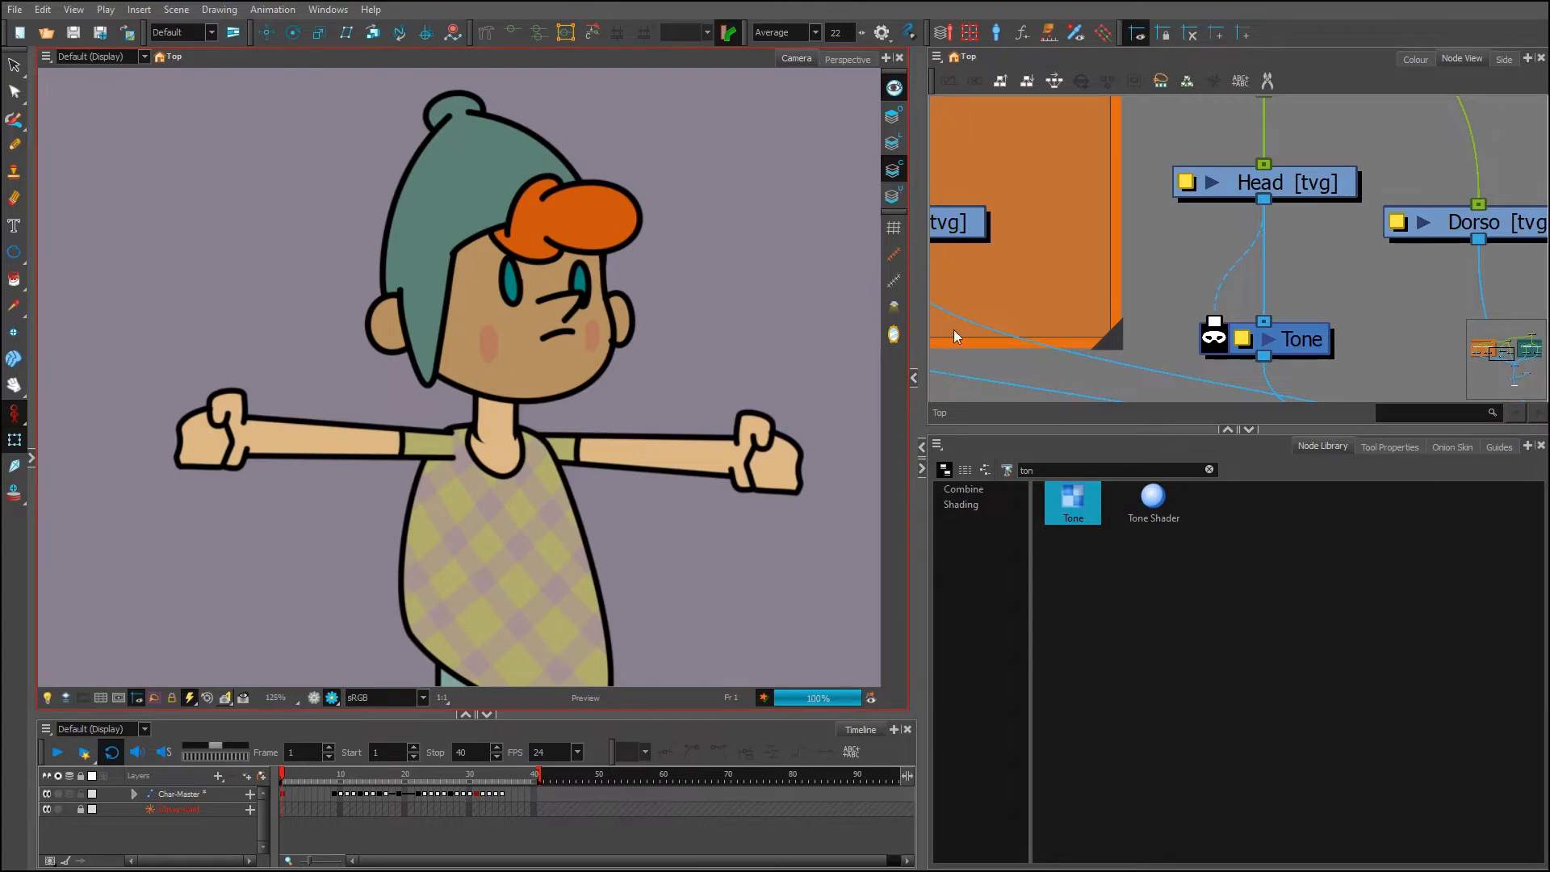
Open the Tone node's properties and set its colour to magenta (R 209, G 0, B 217)
{"action": "double_click", "coordinate": [1296, 339]}
{"action": "left_click_drag", "start_coordinate": [1328, 373], "coordinate": [1223, 188]}
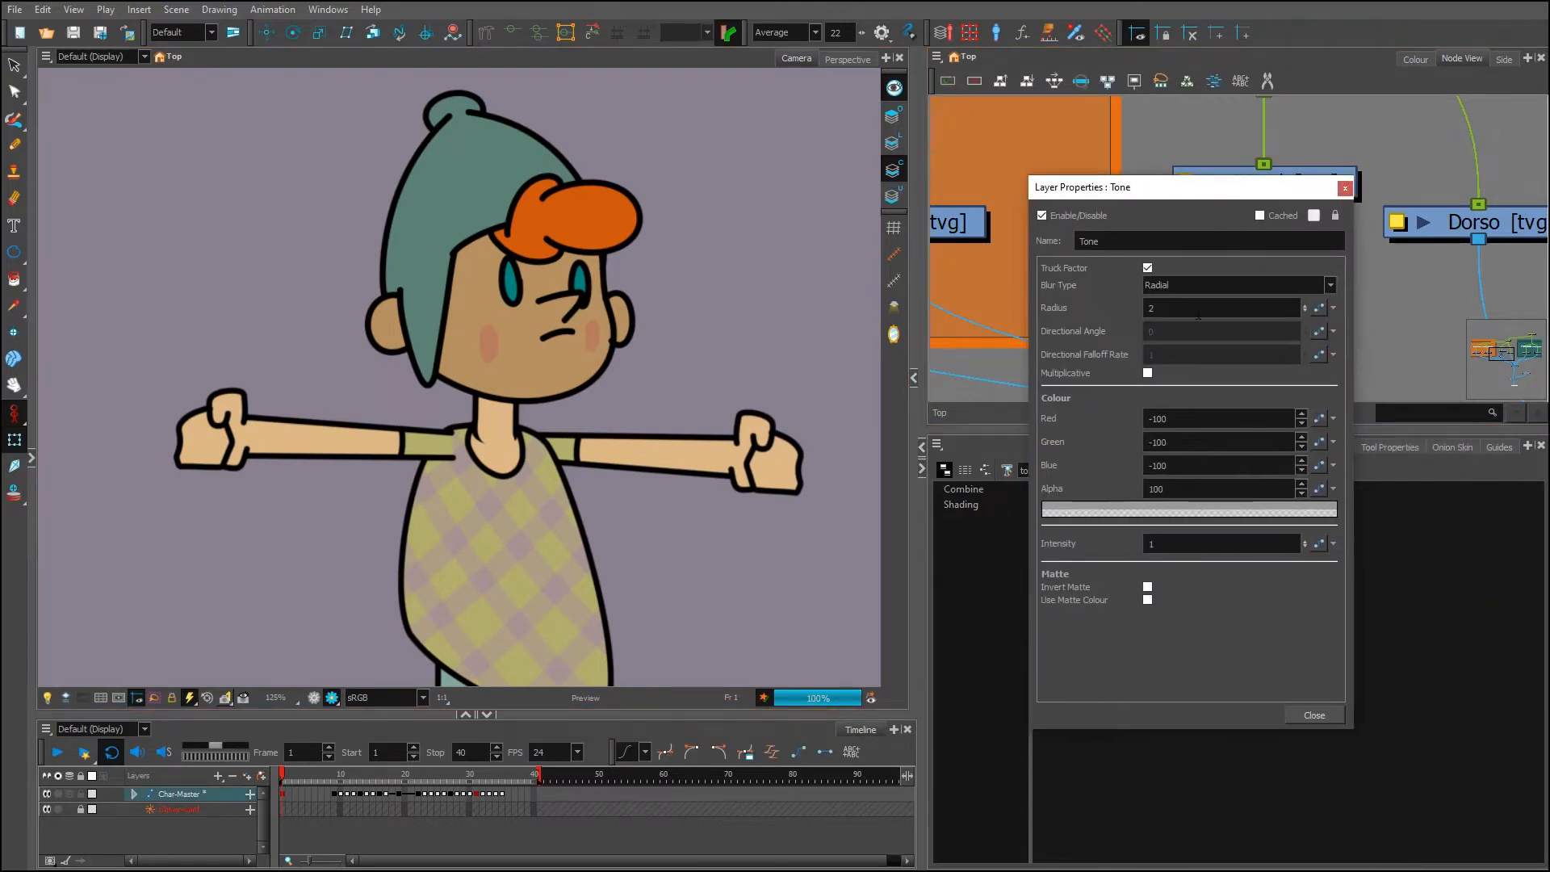
{"action": "left_click", "coordinate": [1121, 507]}
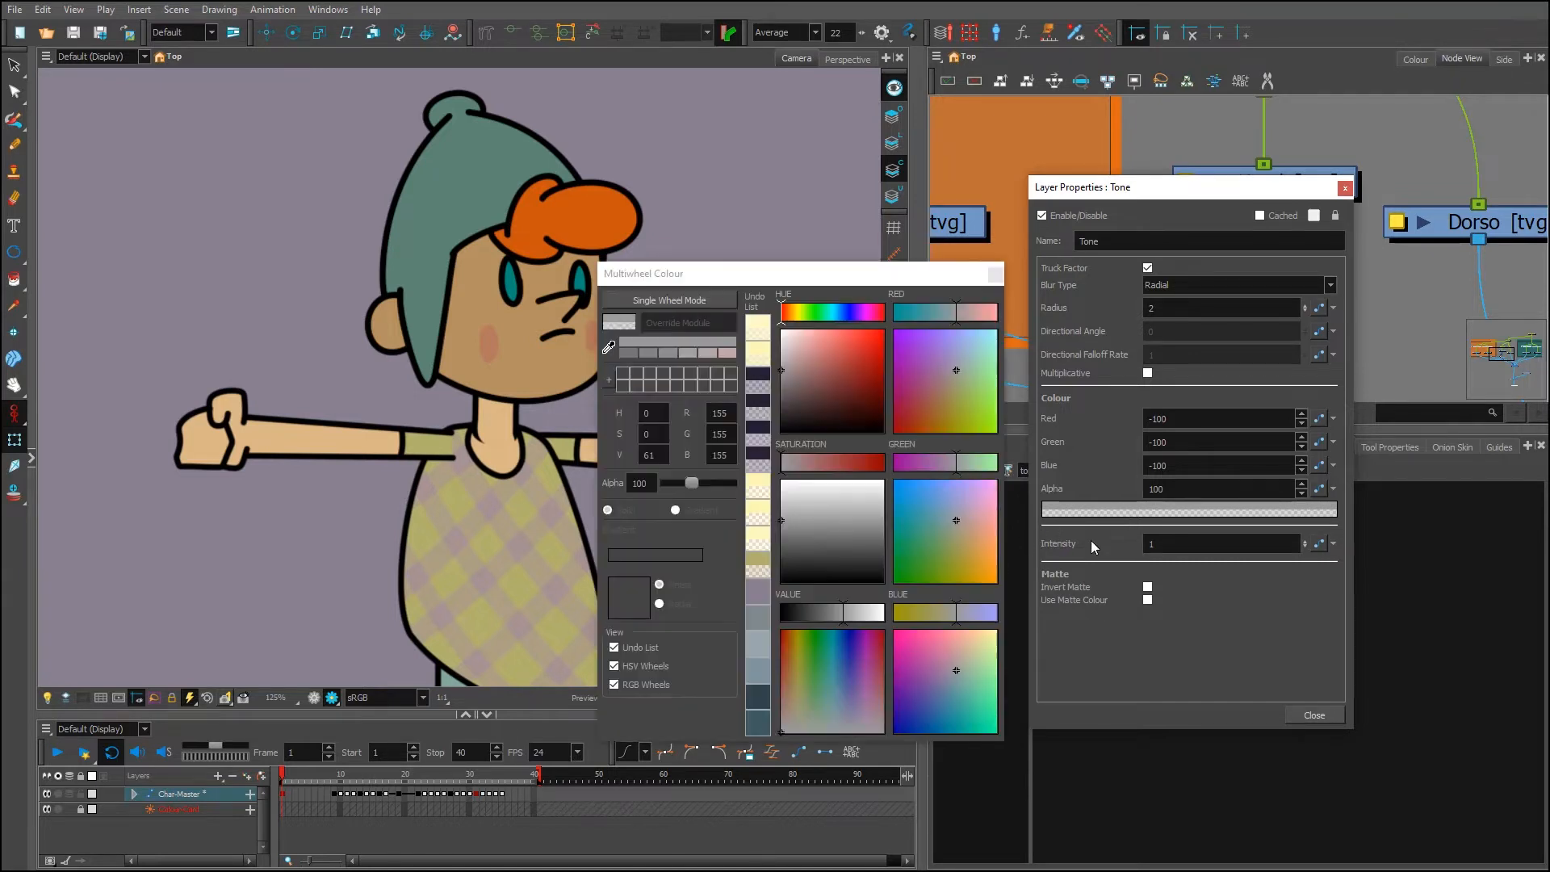
{"action": "left_click_drag", "start_coordinate": [872, 273], "coordinate": [1037, 286]}
{"action": "left_click", "coordinate": [1007, 361]}
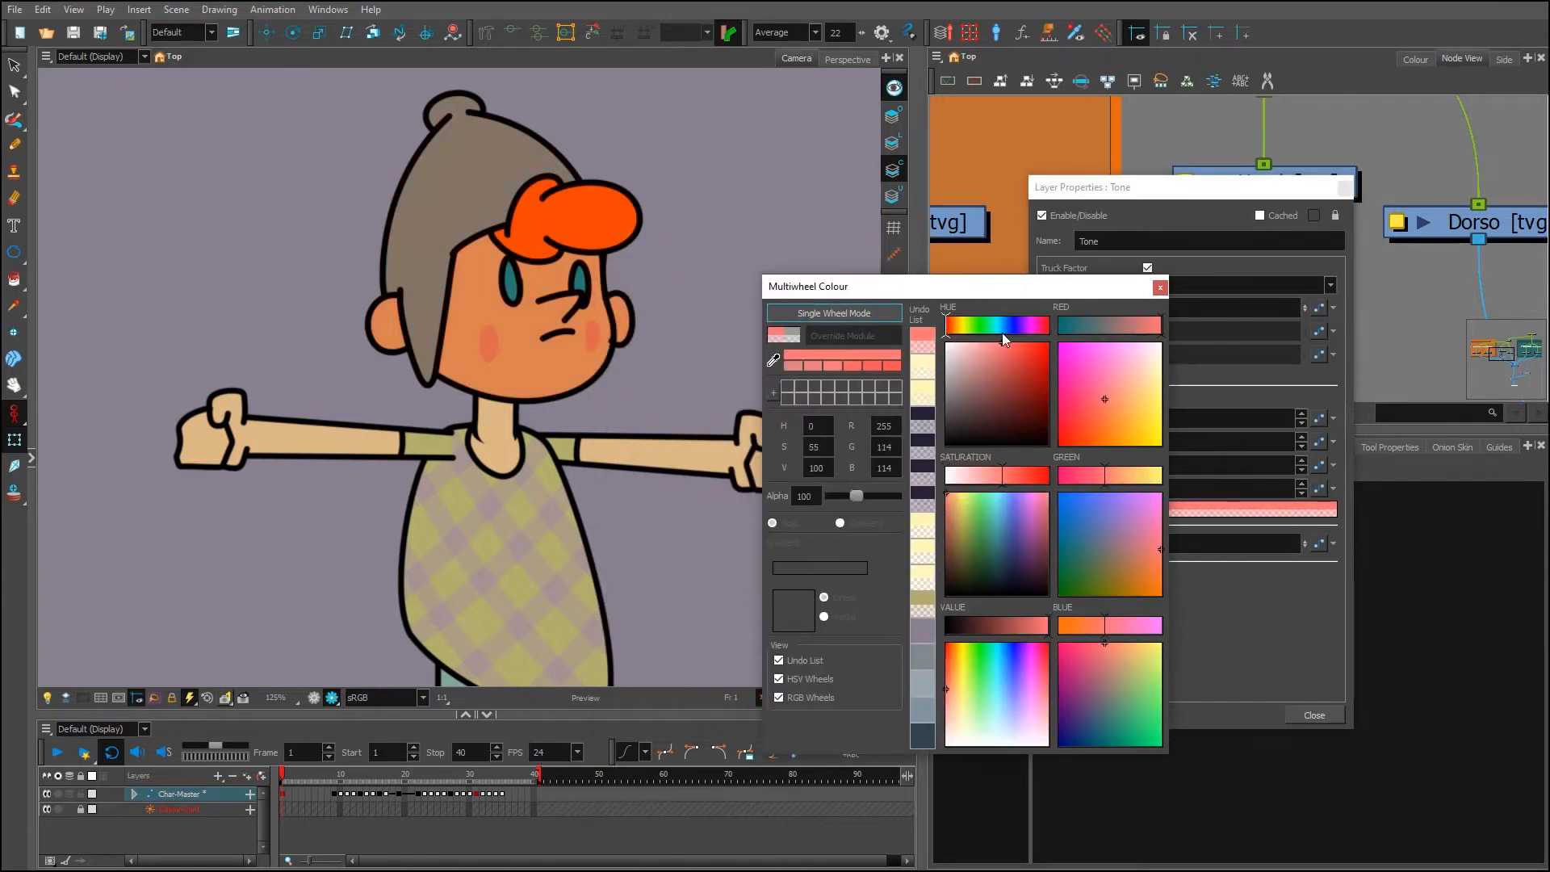
{"action": "left_click_drag", "start_coordinate": [961, 325], "coordinate": [1031, 324]}
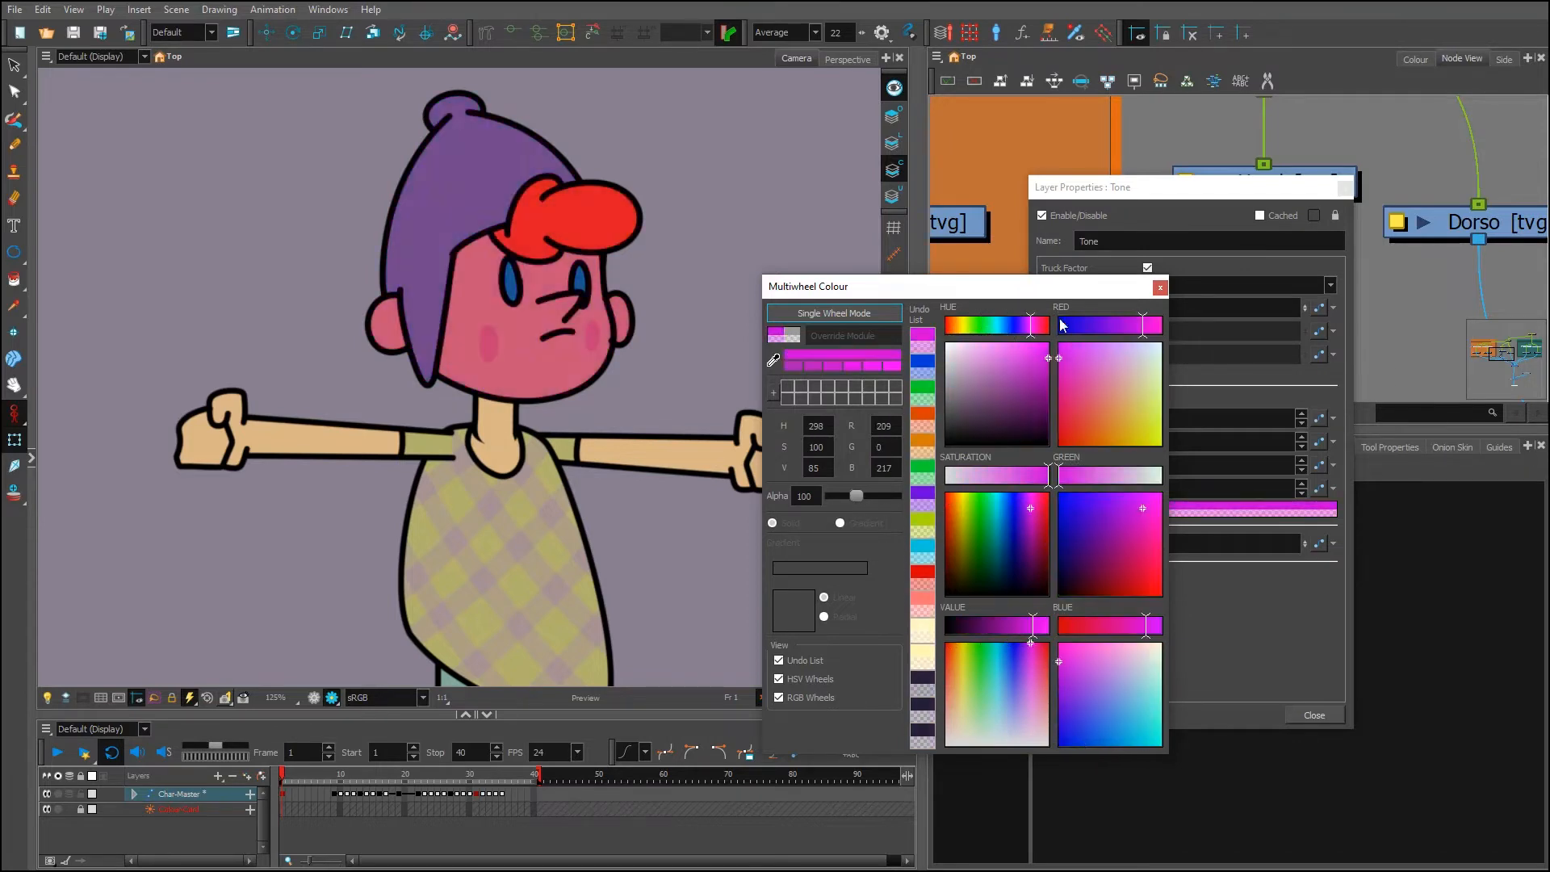
{"action": "left_click", "coordinate": [1161, 288]}
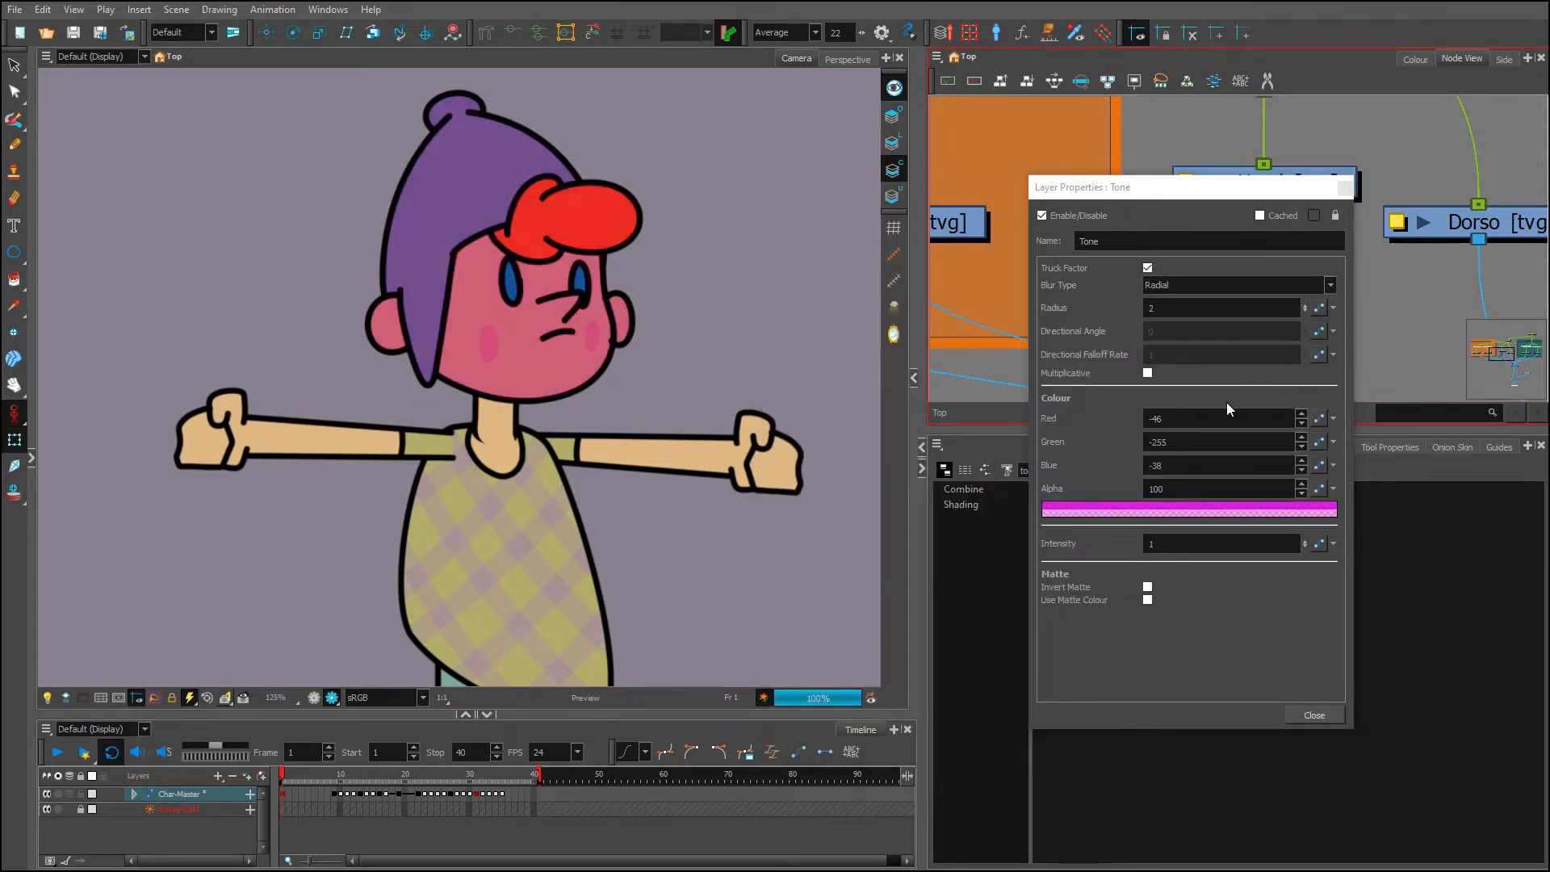
Darken the Tone colour to a muted purple (R 94, G 44, B 96) and close the node's properties
{"action": "left_click", "coordinate": [1172, 509]}
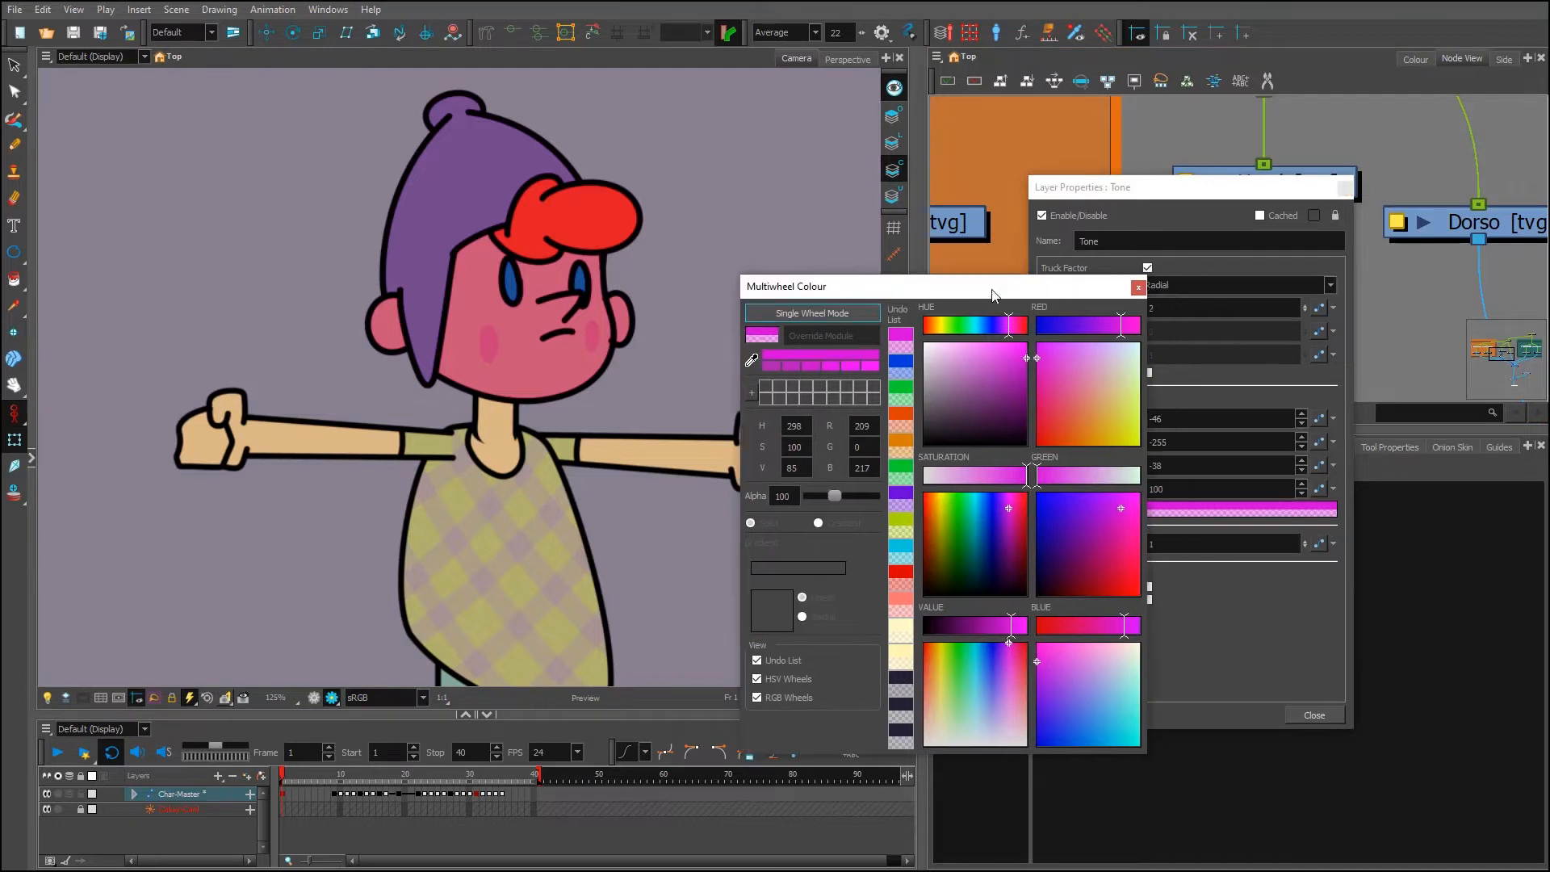
{"action": "mouse_move", "coordinate": [882, 356]}
{"action": "left_mouse_down"}
{"action": "mouse_move", "coordinate": [874, 403]}
{"action": "mouse_move", "coordinate": [897, 404]}
{"action": "left_mouse_up"}
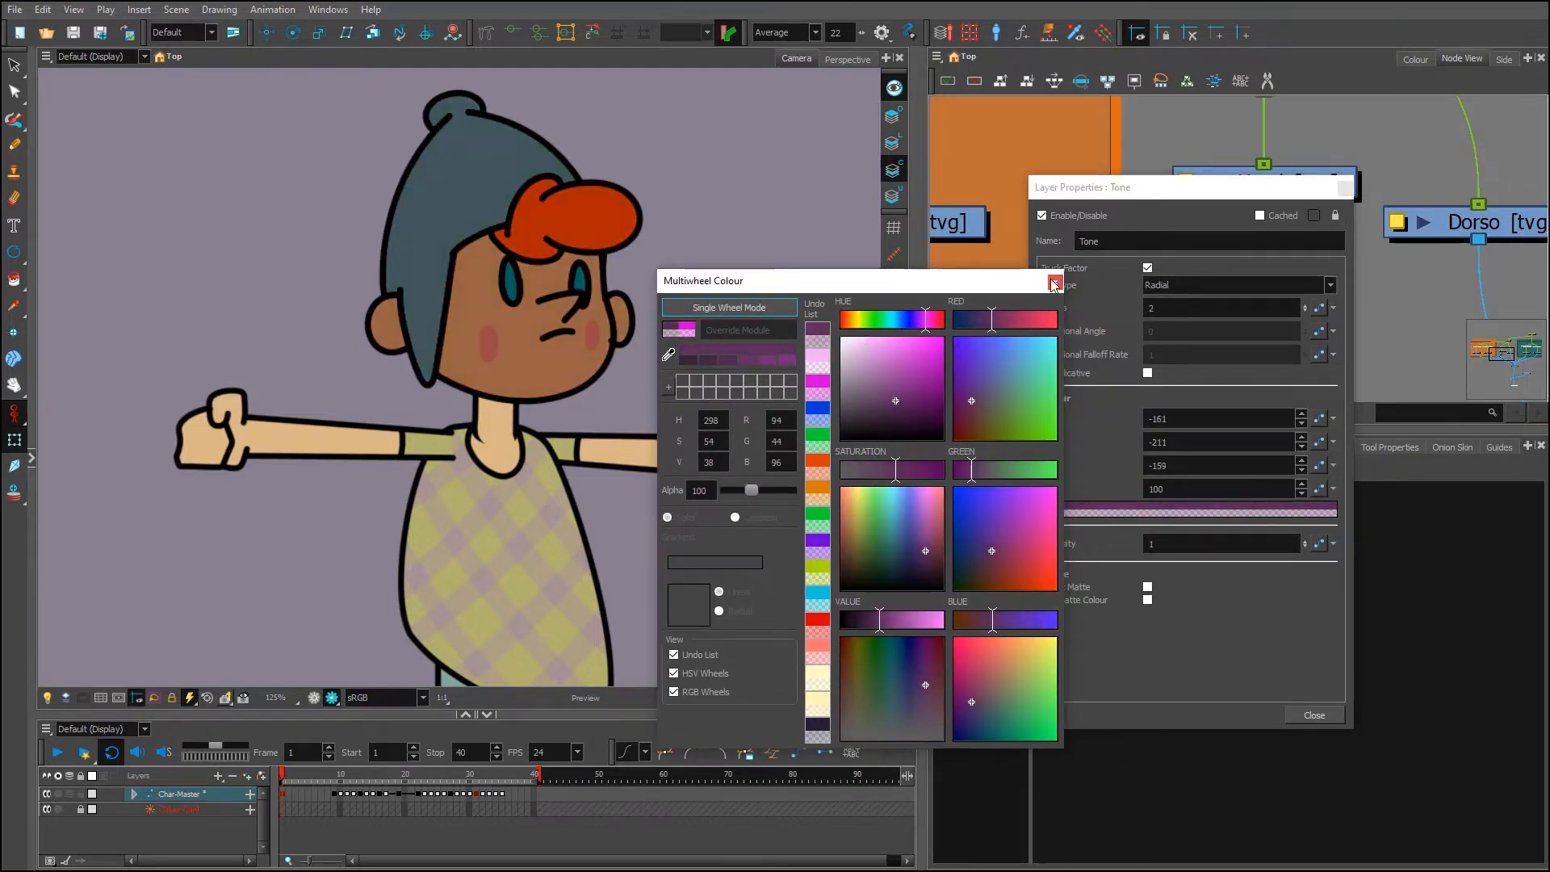
{"action": "left_click", "coordinate": [1055, 281]}
{"action": "left_click", "coordinate": [1314, 716]}
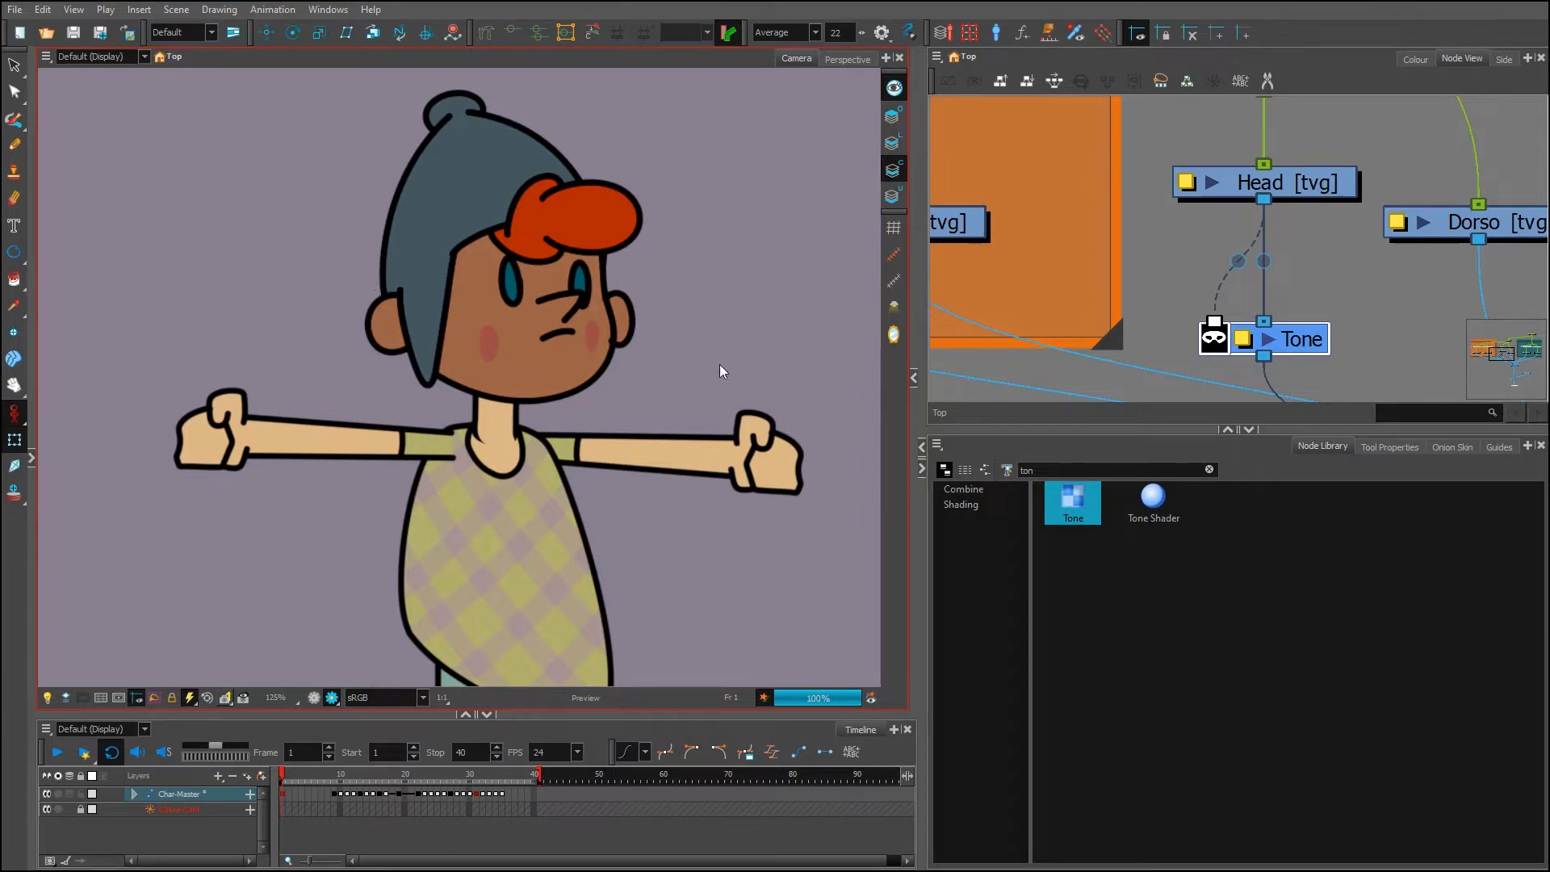
Move the Tone node so its matte port sits directly below the Head drawing's output
{"action": "scroll", "coordinate": [1291, 360], "scroll_direction": "down", "scroll_amount": 3}
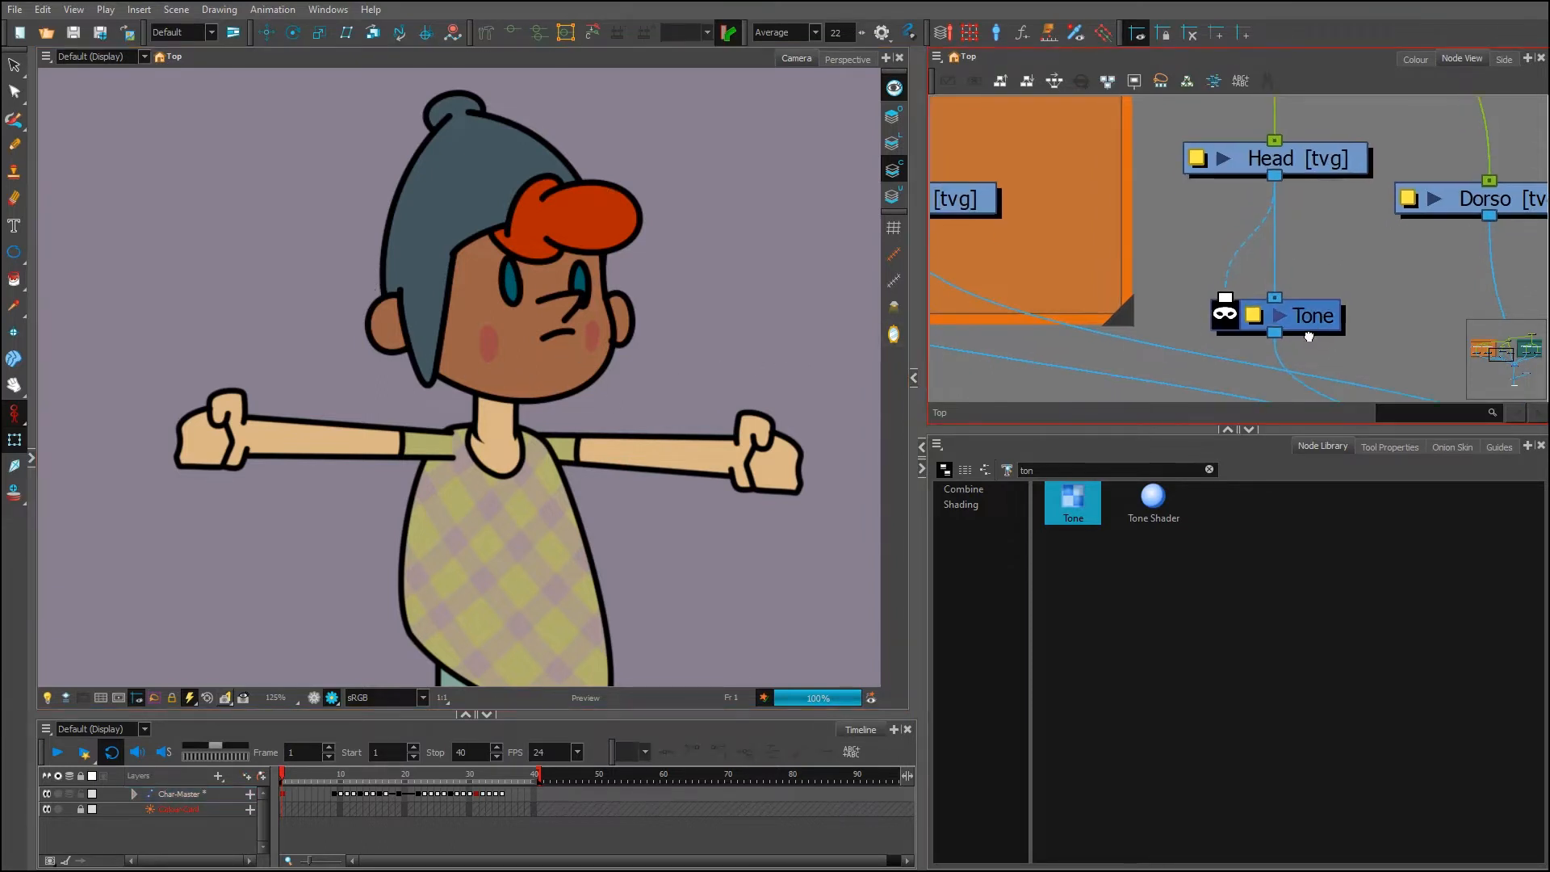
{"action": "scroll", "coordinate": [1301, 317], "scroll_direction": "up", "scroll_amount": 5}
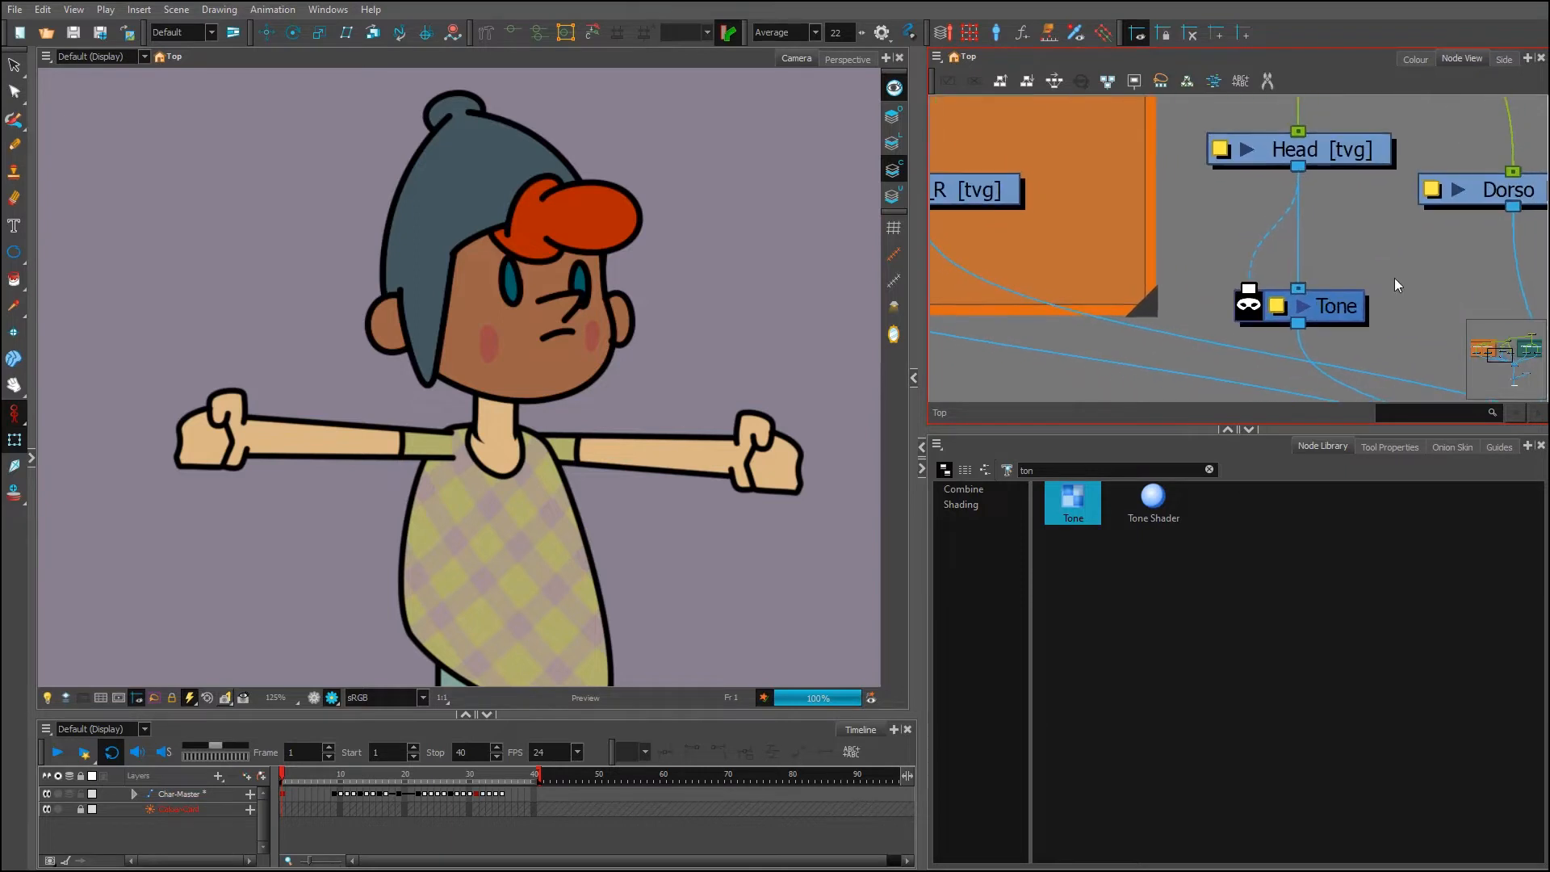
{"action": "left_click", "coordinate": [1330, 317]}
{"action": "left_click_drag", "start_coordinate": [1248, 306], "coordinate": [1269, 319]}
{"action": "left_click", "coordinate": [1237, 321]}
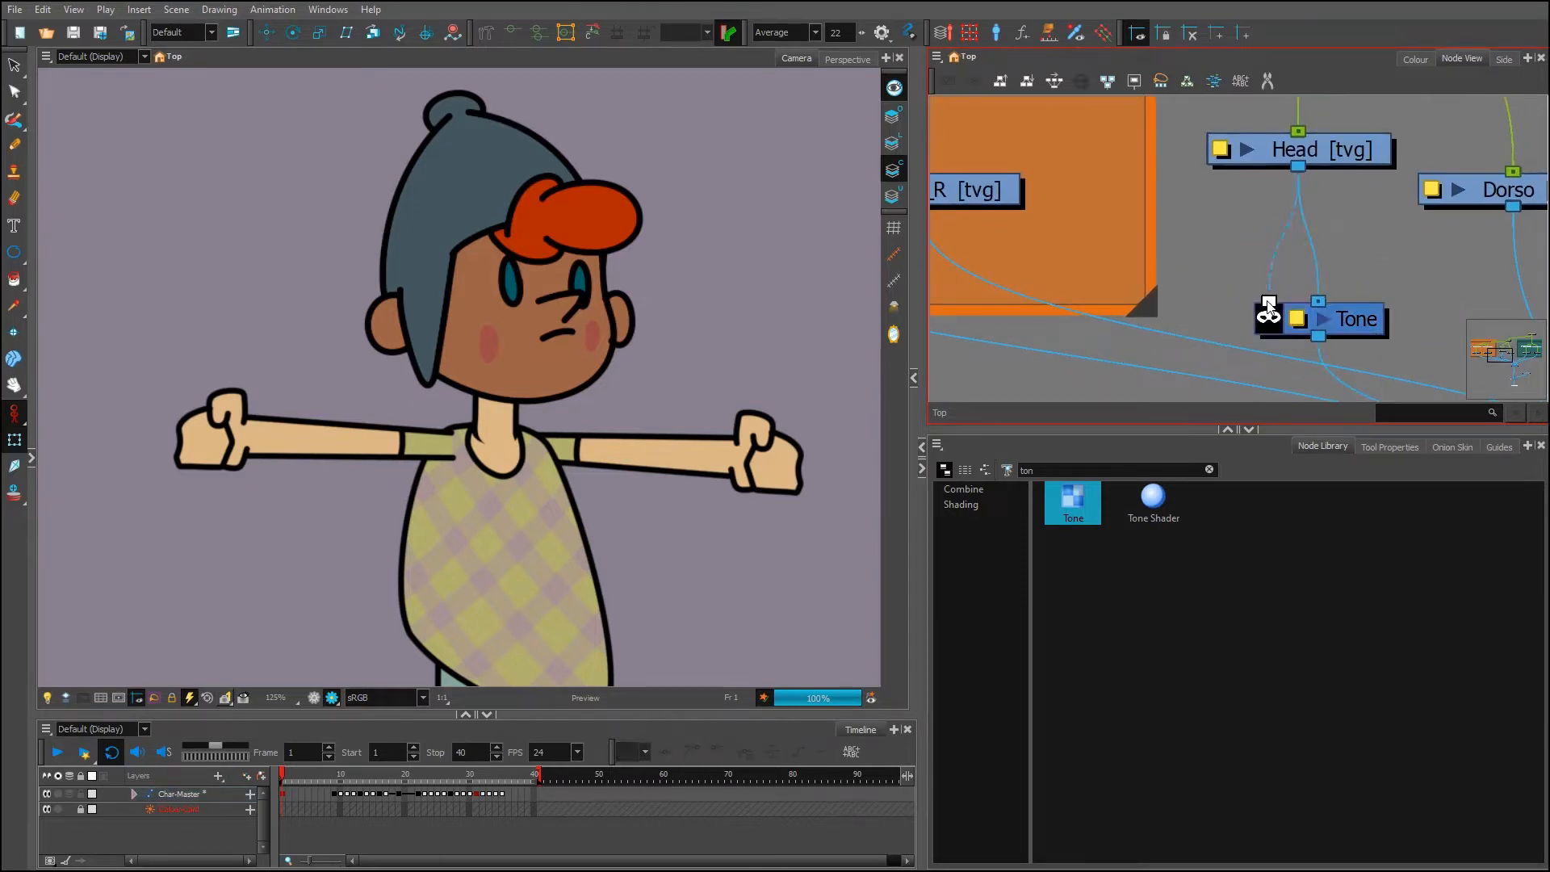
{"action": "left_click_drag", "start_coordinate": [1353, 318], "coordinate": [1383, 321]}
{"action": "left_click", "coordinate": [1176, 283]}
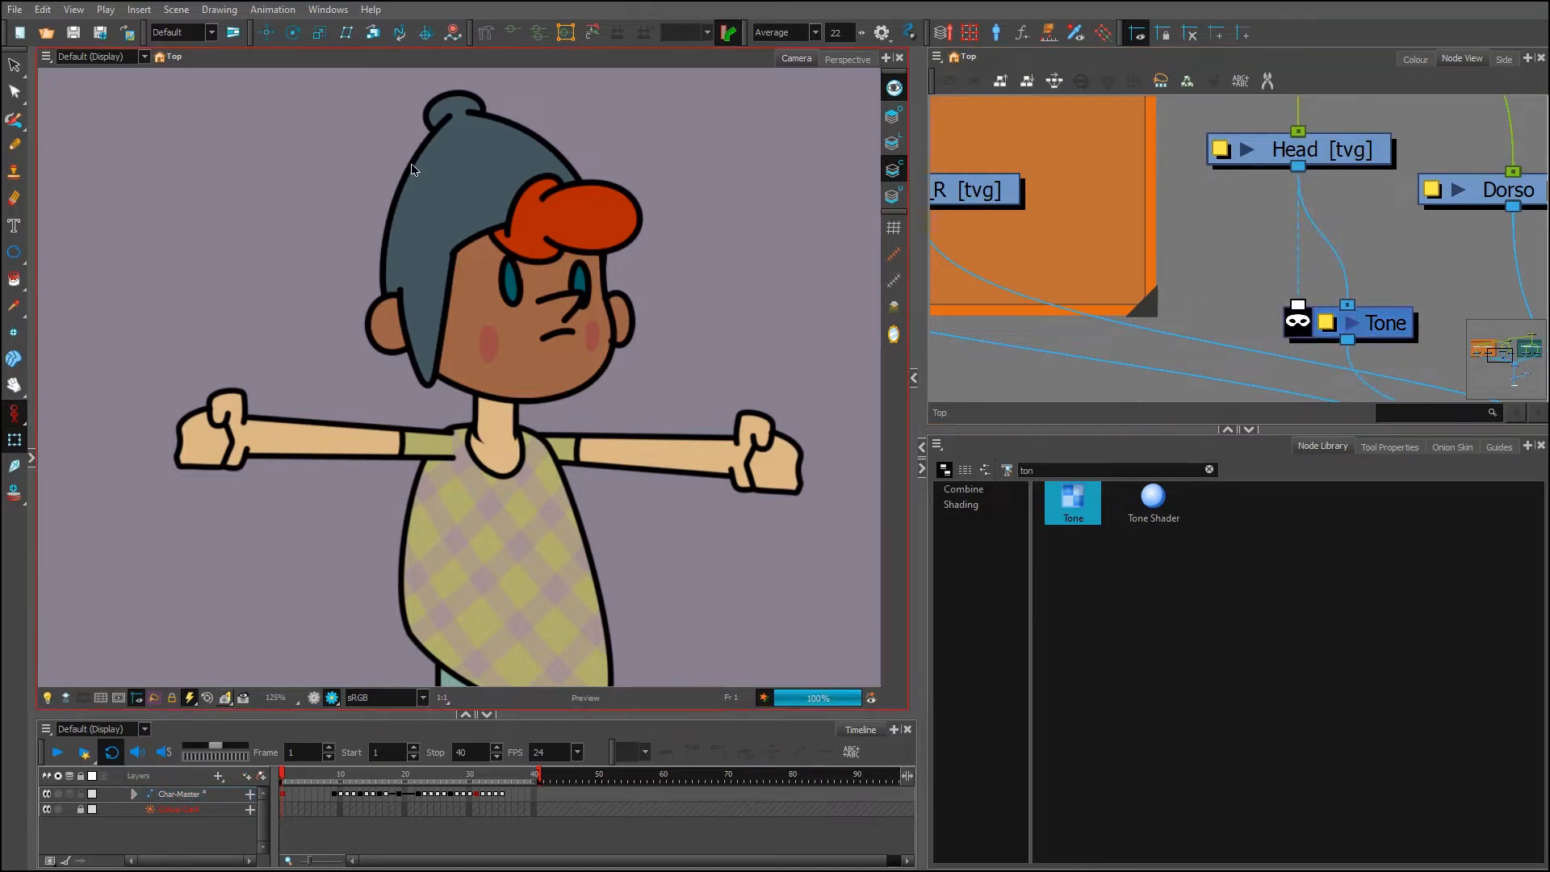
{"action": "scroll", "coordinate": [1232, 303], "scroll_direction": "down", "scroll_amount": 5}
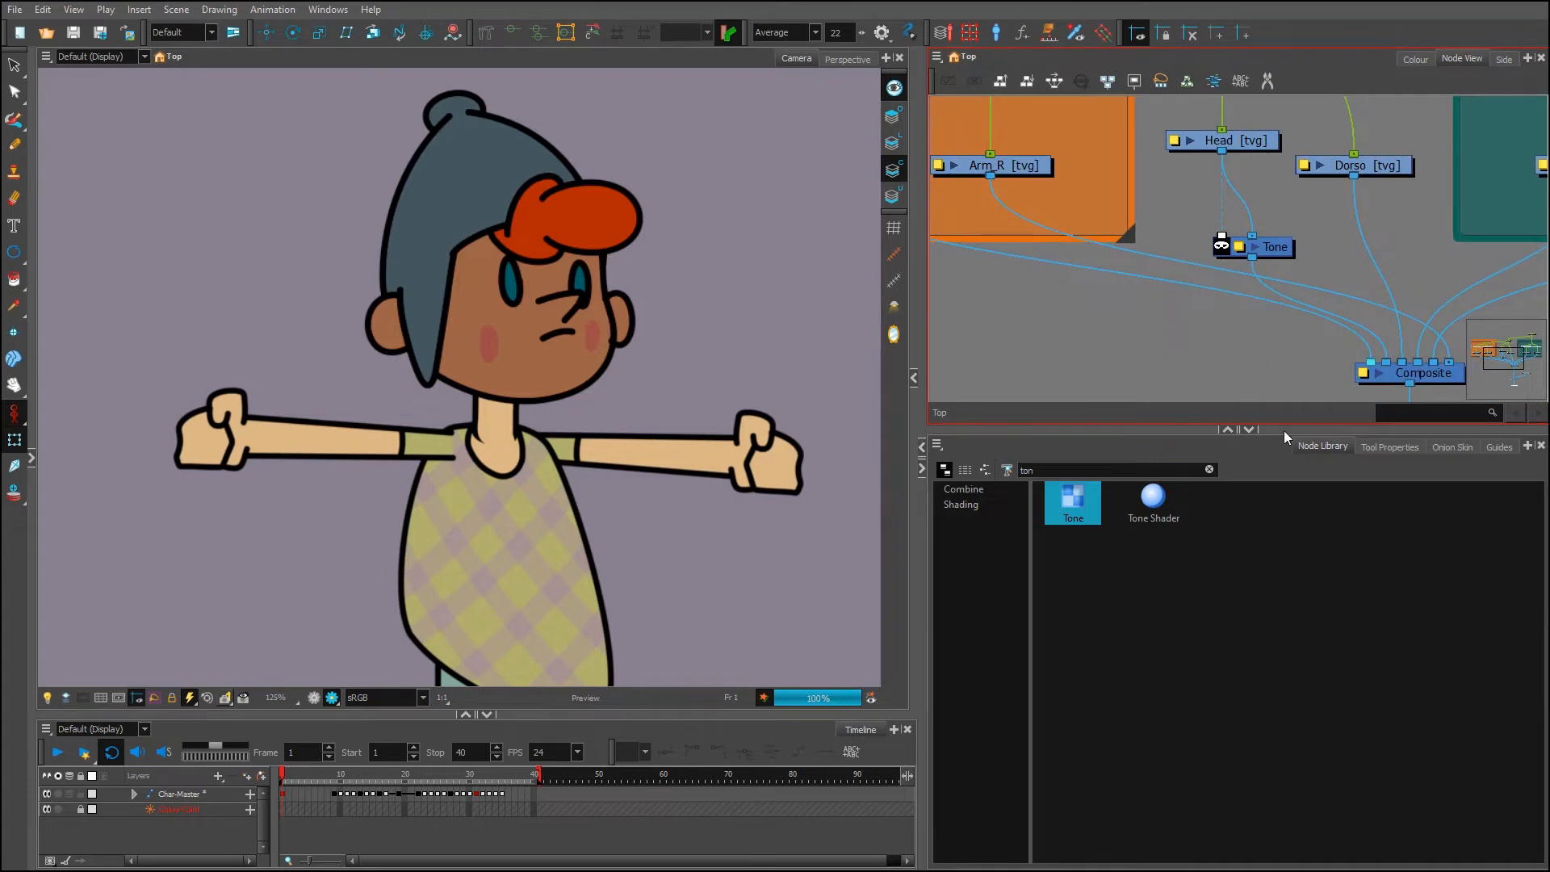
Search the node library for "apply" and add an Apply-Peg-Transformation node beside the Tone node
{"action": "left_click", "coordinate": [1115, 470]}
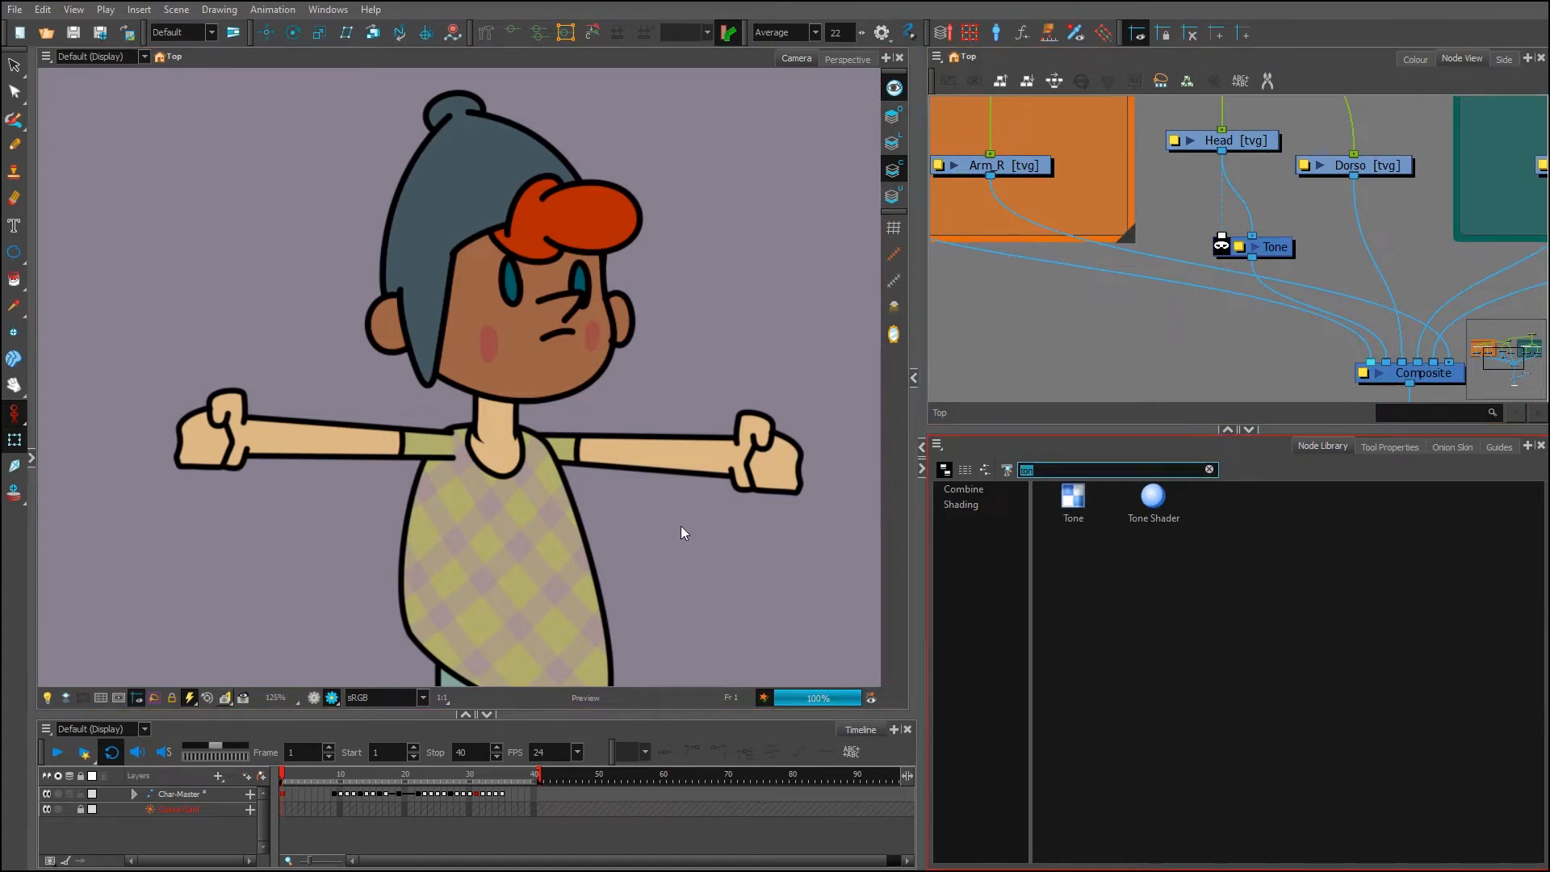
{"action": "type", "text": "apply"}
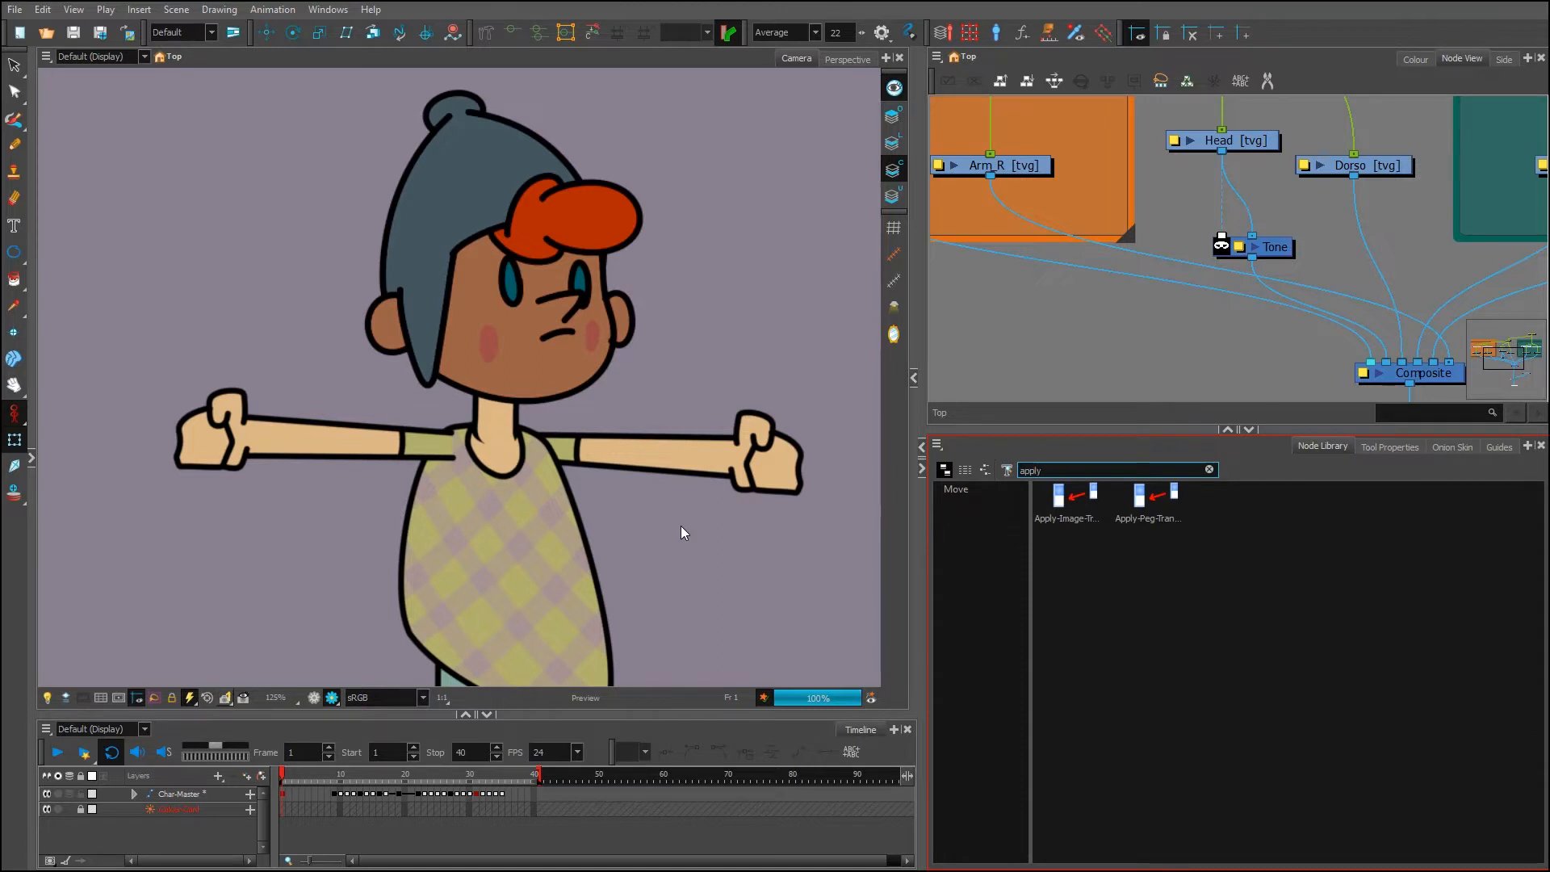
{"action": "left_click_drag", "start_coordinate": [1147, 501], "coordinate": [1050, 318]}
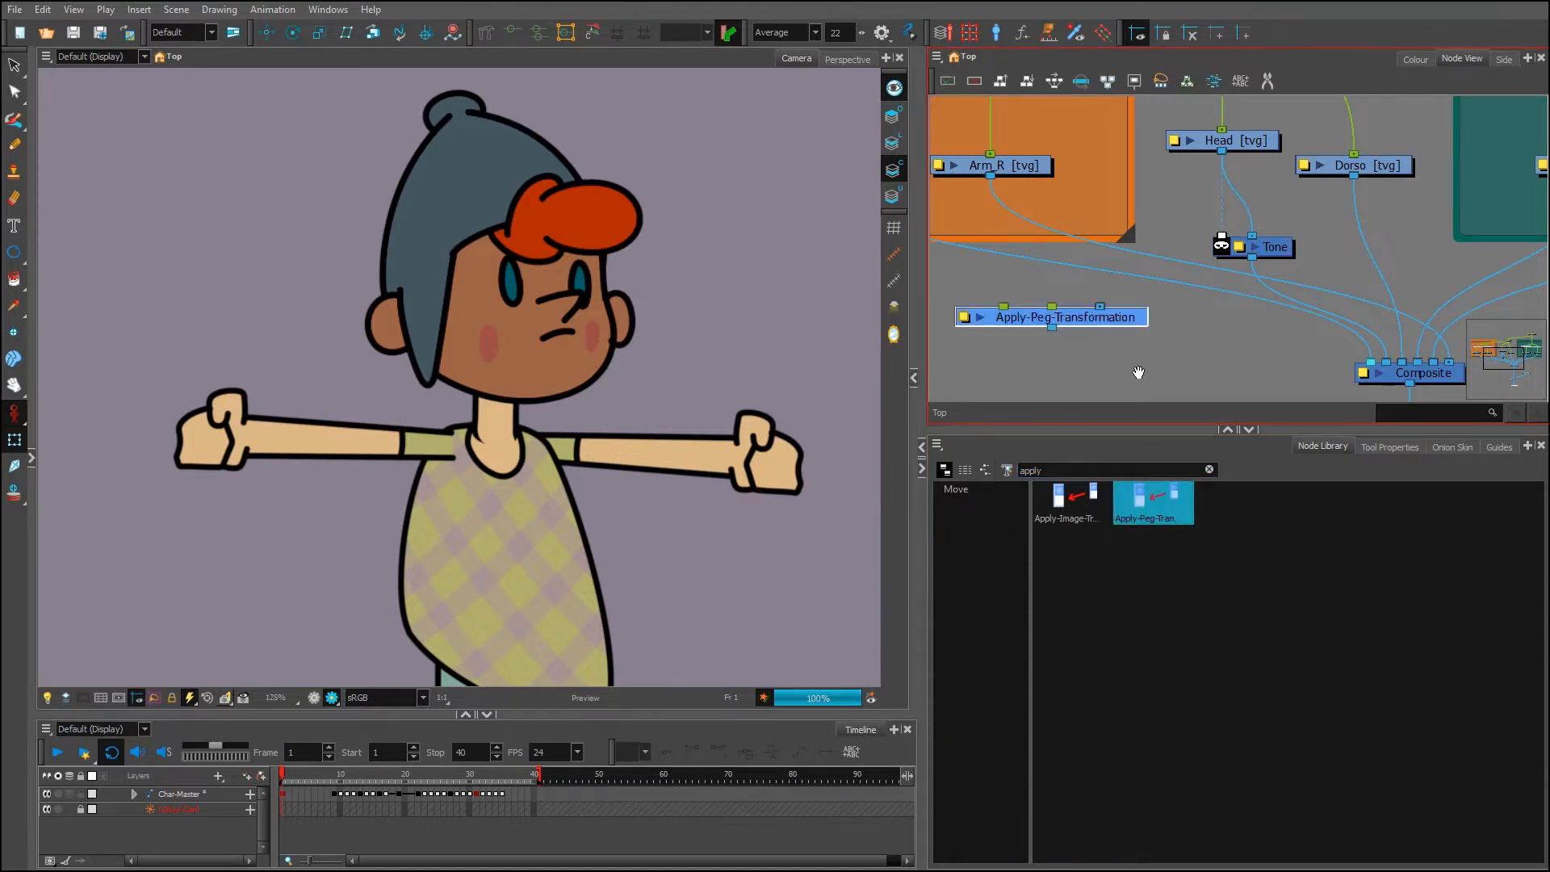
{"action": "left_click_drag", "start_coordinate": [1139, 372], "coordinate": [1122, 351]}
{"action": "left_click", "coordinate": [1180, 342]}
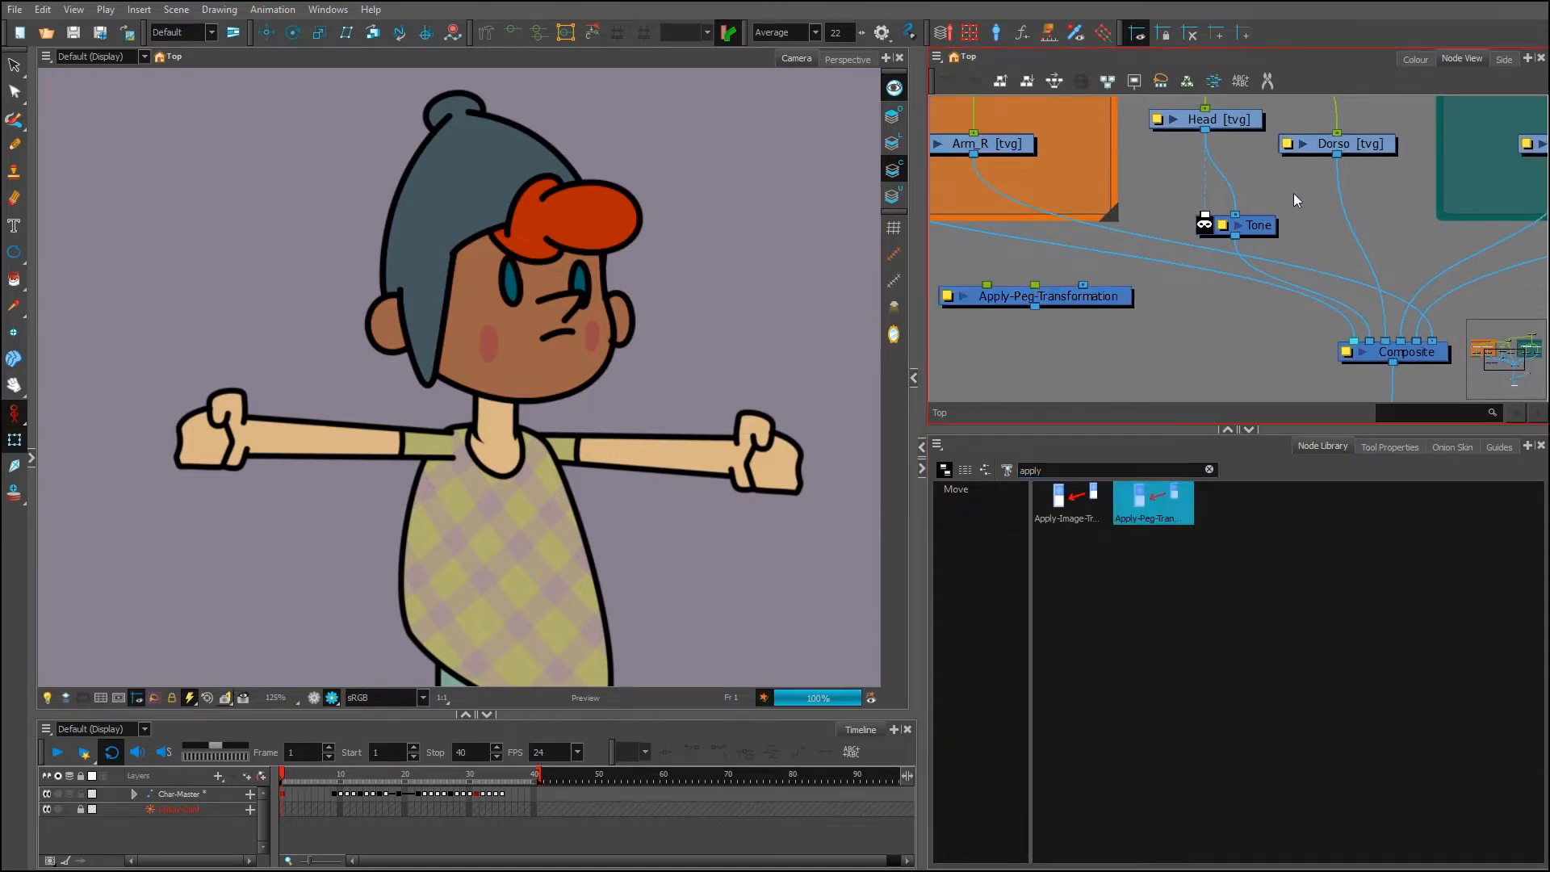
Detach the Tone node from the Head drawing and the composite, leaving Head wired straight to the composite, and set Tone aside
{"action": "left_click_drag", "start_coordinate": [1256, 228], "coordinate": [1224, 326]}
{"action": "left_click_drag", "start_coordinate": [1205, 129], "coordinate": [1252, 211]}
{"action": "left_click_drag", "start_coordinate": [1215, 323], "coordinate": [1161, 325]}
{"action": "scroll", "coordinate": [1209, 360], "scroll_direction": "down", "scroll_amount": 3}
Connect the Head drawing's output to the blue image input of the Apply-Peg-Transformation node
{"action": "left_click", "coordinate": [1208, 182]}
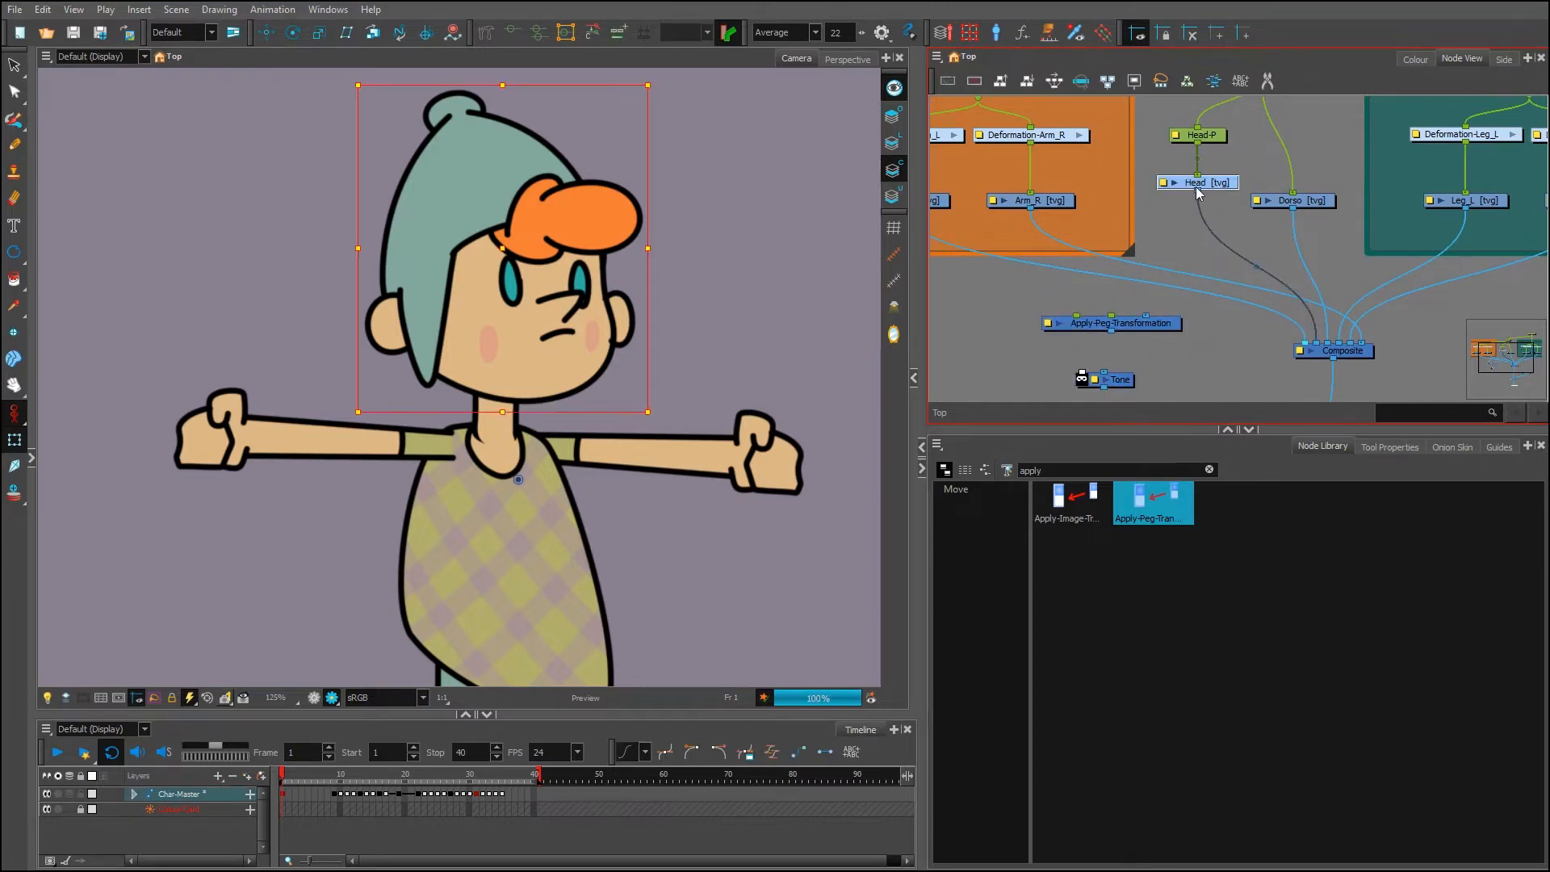
{"action": "left_click_drag", "start_coordinate": [1203, 196], "coordinate": [1150, 317]}
{"action": "scroll", "coordinate": [1150, 316], "scroll_direction": "up", "scroll_amount": 3}
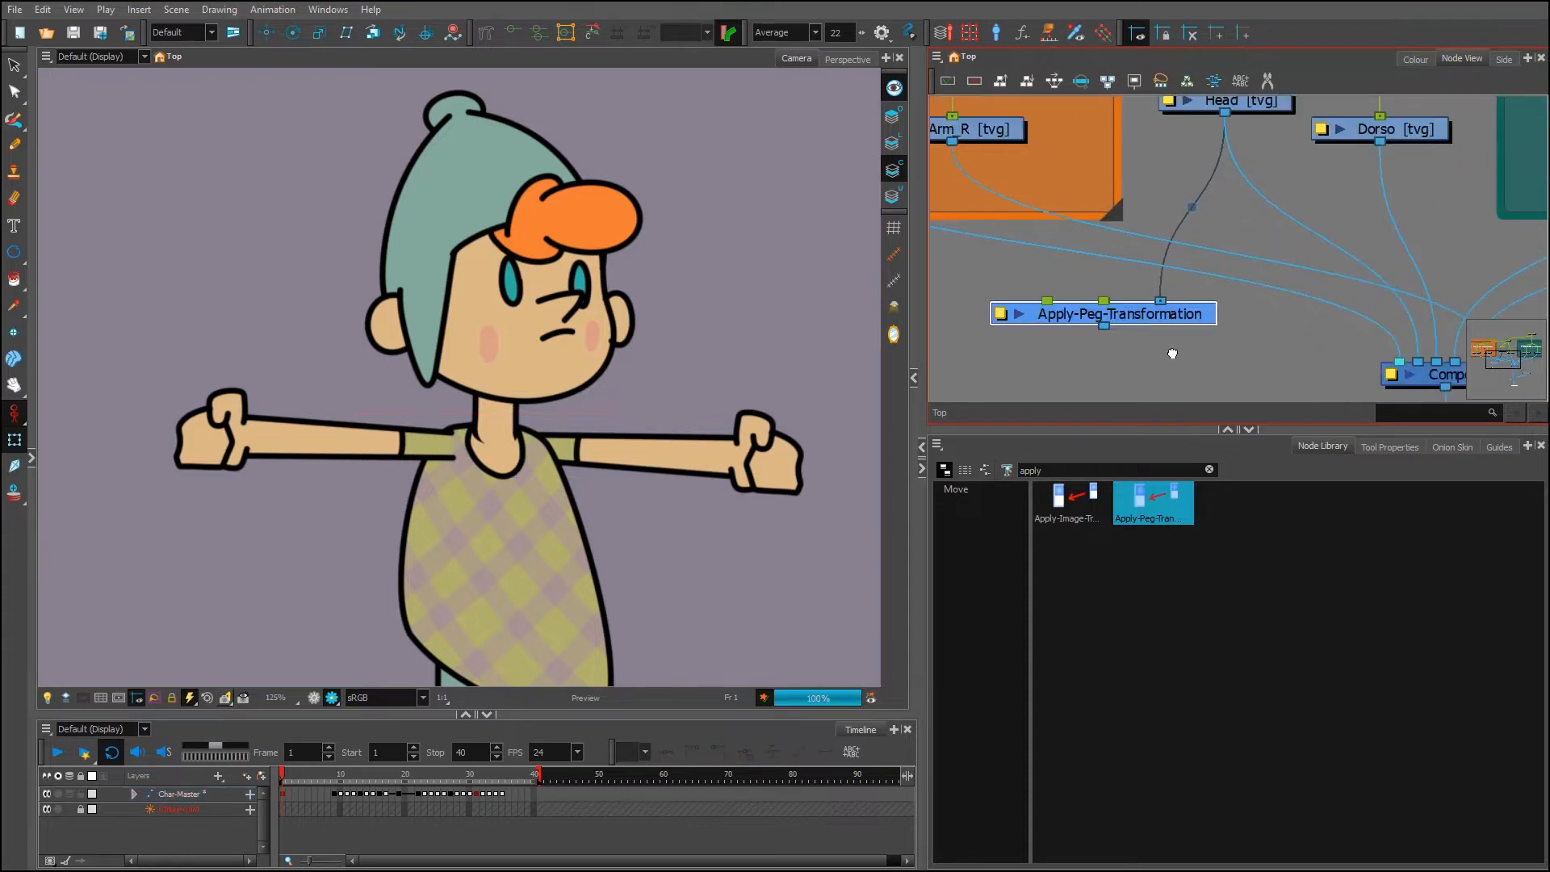
{"action": "scroll", "coordinate": [1207, 323], "scroll_direction": "down", "scroll_amount": 4}
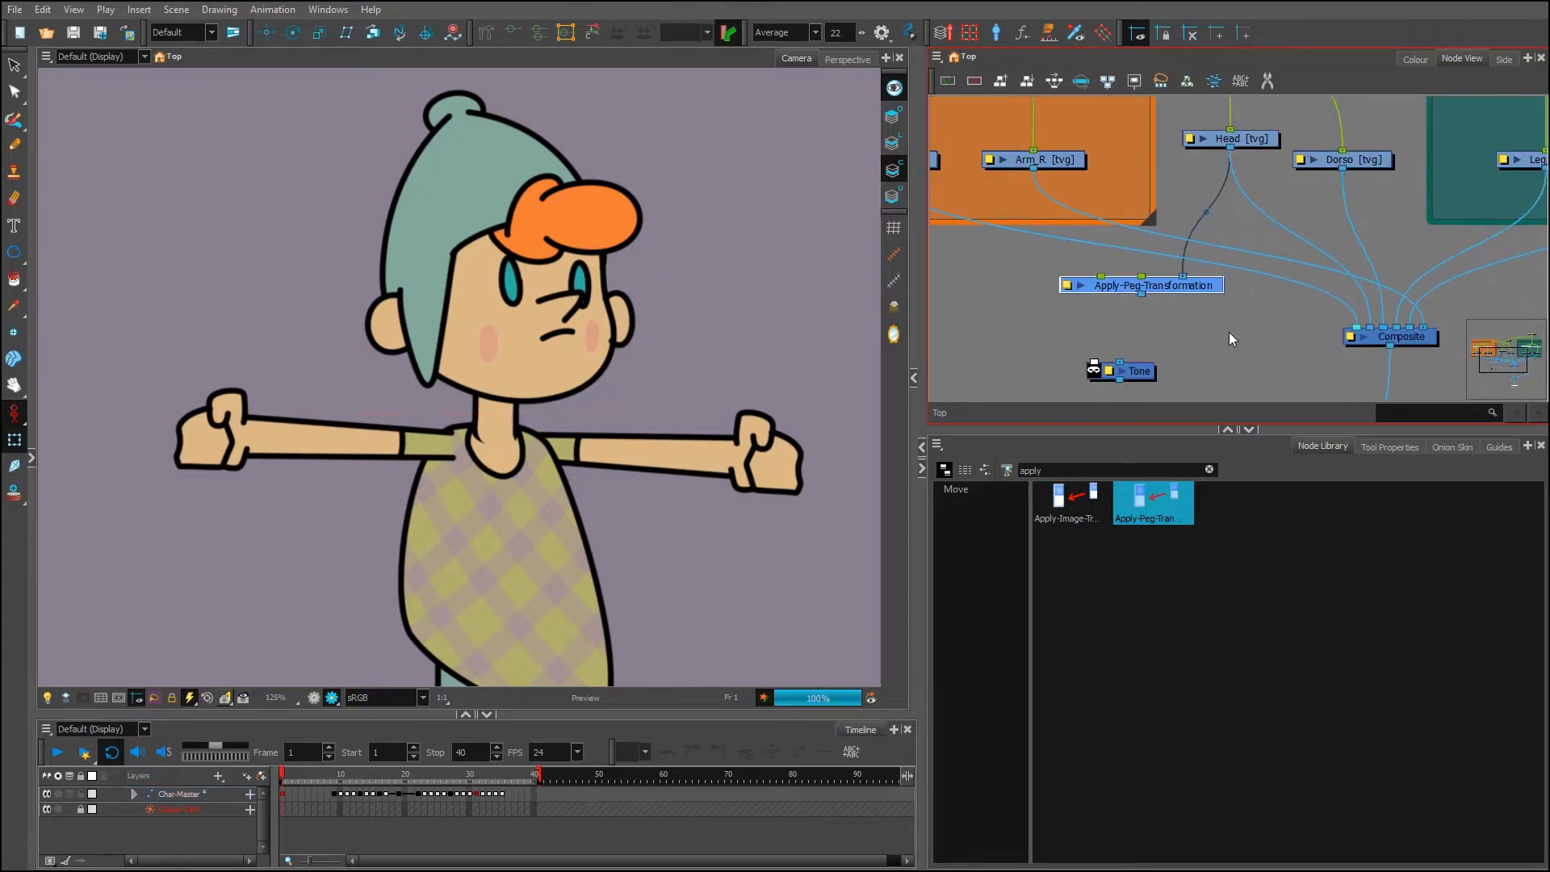
{"action": "left_click", "coordinate": [1097, 321]}
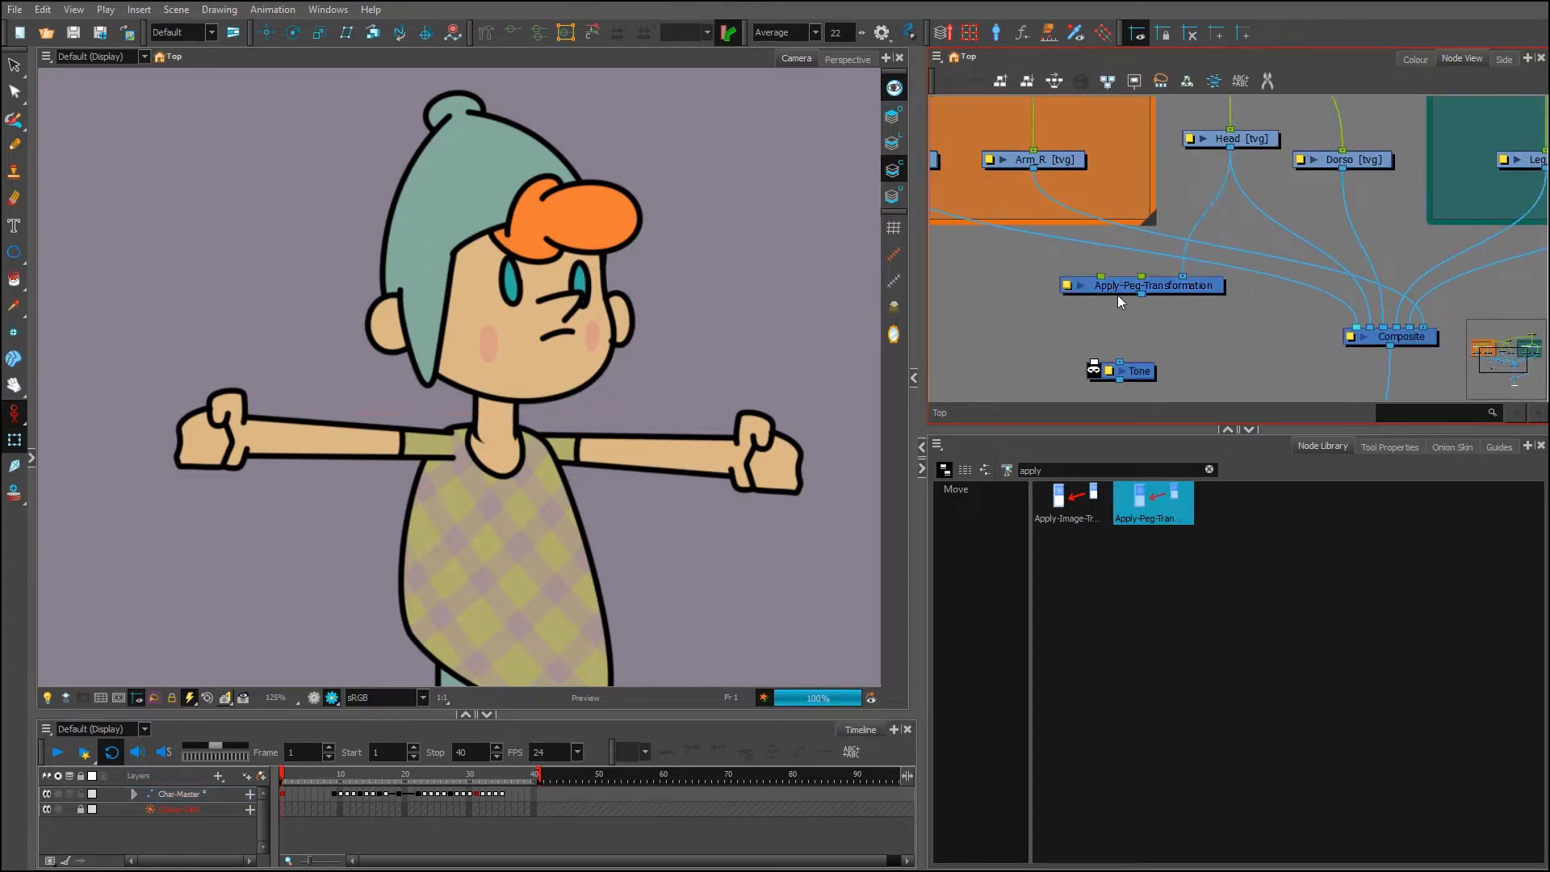
Add a peg connected to the first input of the Apply-Peg-Transformation node and place it just above that port
{"action": "key", "text": "ctrl+p"}
{"action": "left_click_drag", "start_coordinate": [1159, 287], "coordinate": [1015, 271]}
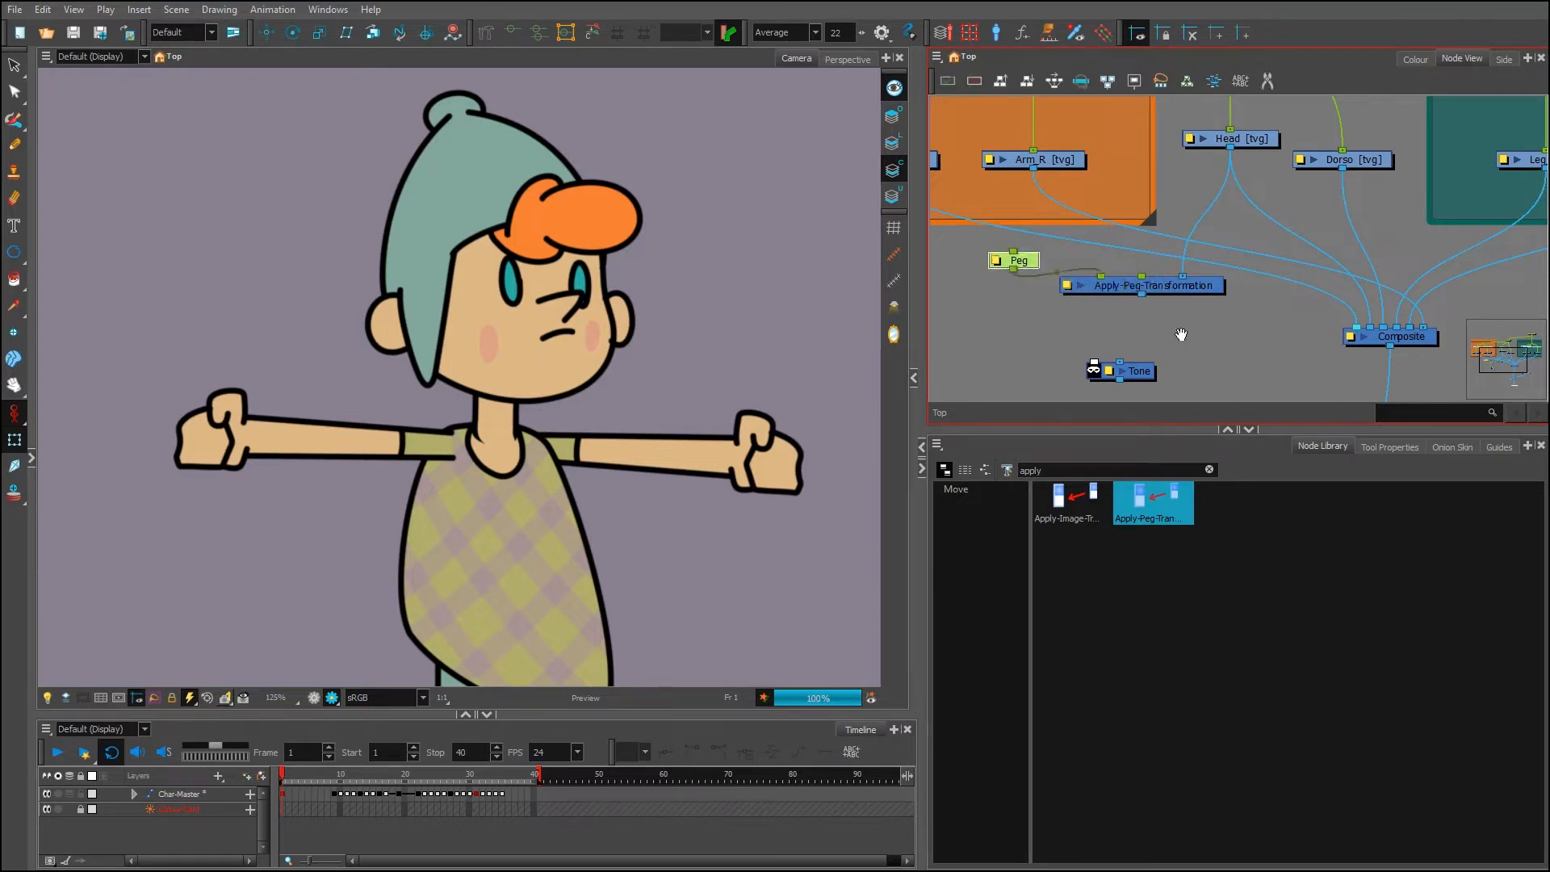
{"action": "scroll", "coordinate": [1082, 291], "scroll_direction": "down", "scroll_amount": 1}
{"action": "scroll", "coordinate": [1204, 181], "scroll_direction": "up", "scroll_amount": 3}
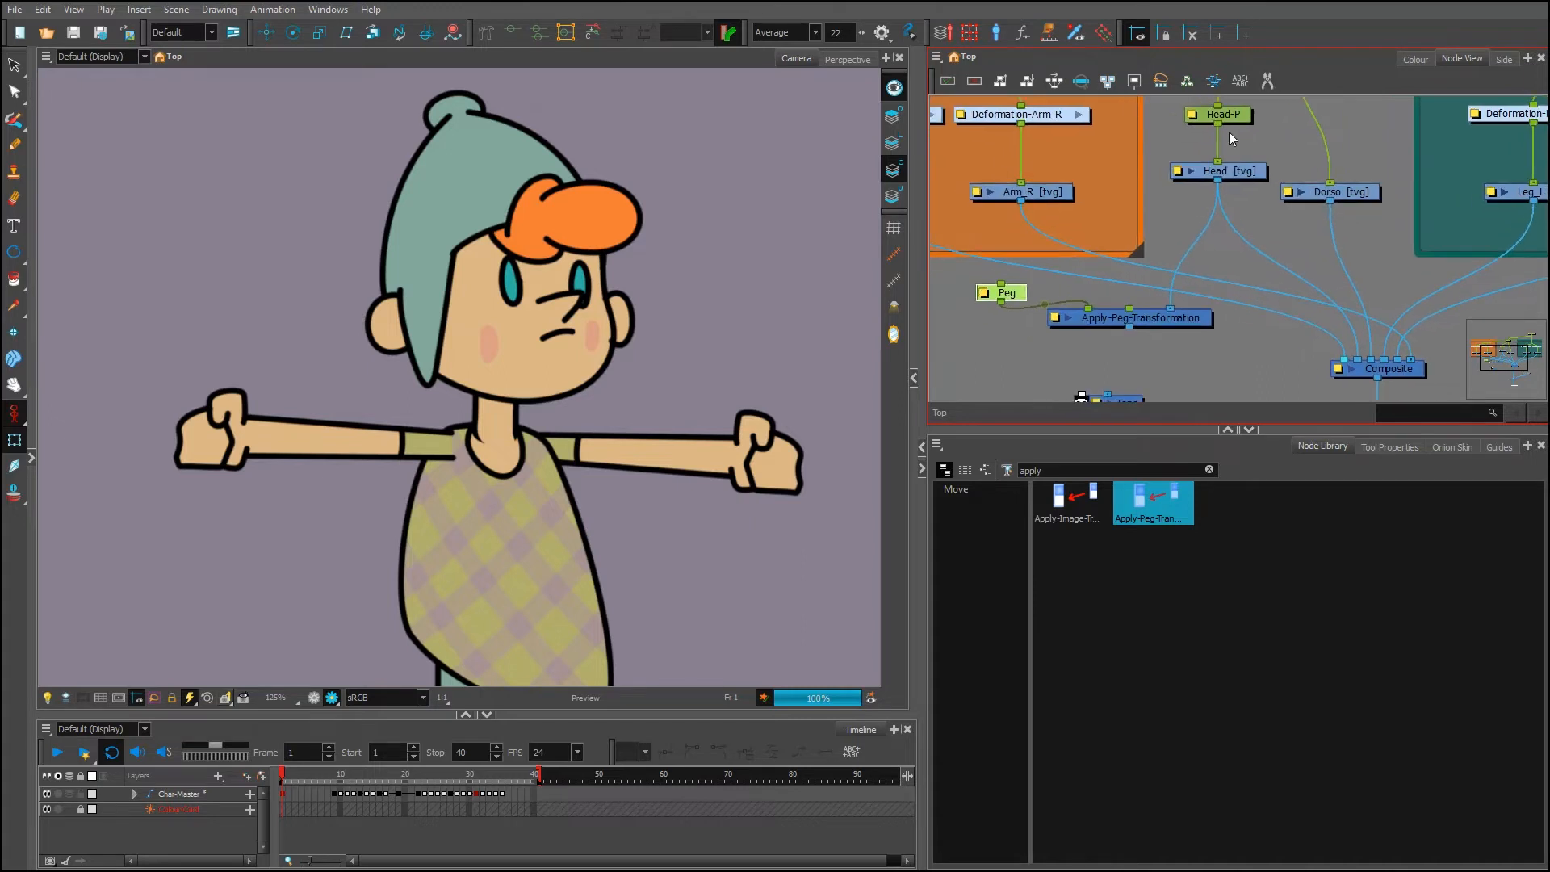
{"action": "left_click_drag", "start_coordinate": [1174, 310], "coordinate": [1181, 317]}
{"action": "left_click_drag", "start_coordinate": [1024, 302], "coordinate": [1088, 289]}
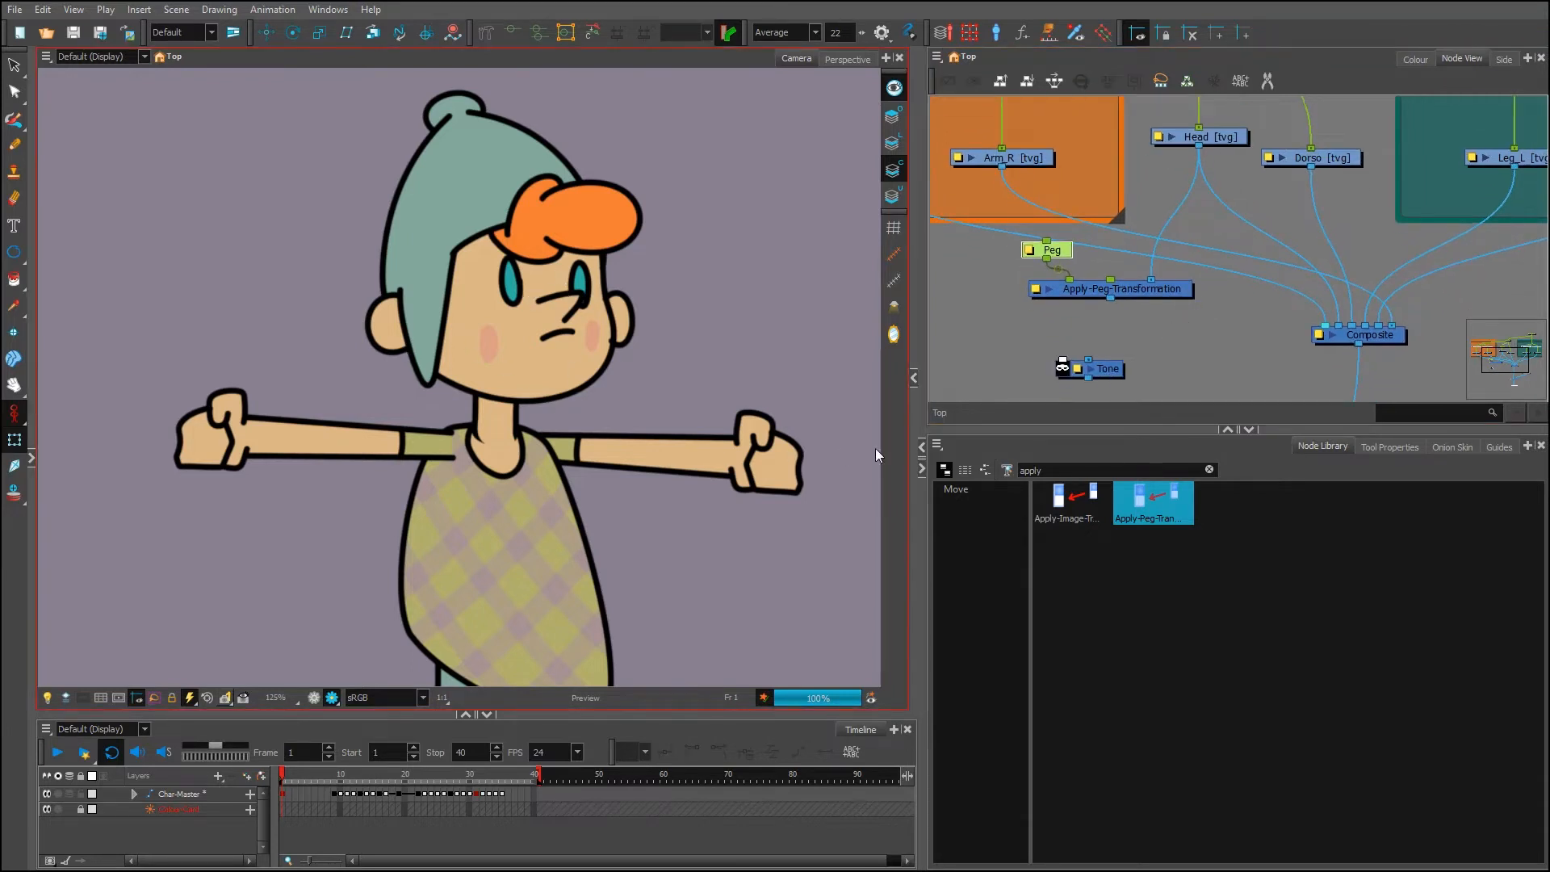
Connect the Apply-Peg-Transformation node to the composite and use its peg to move the duplicate head beside the original
{"action": "left_click_drag", "start_coordinate": [1112, 298], "coordinate": [1321, 326]}
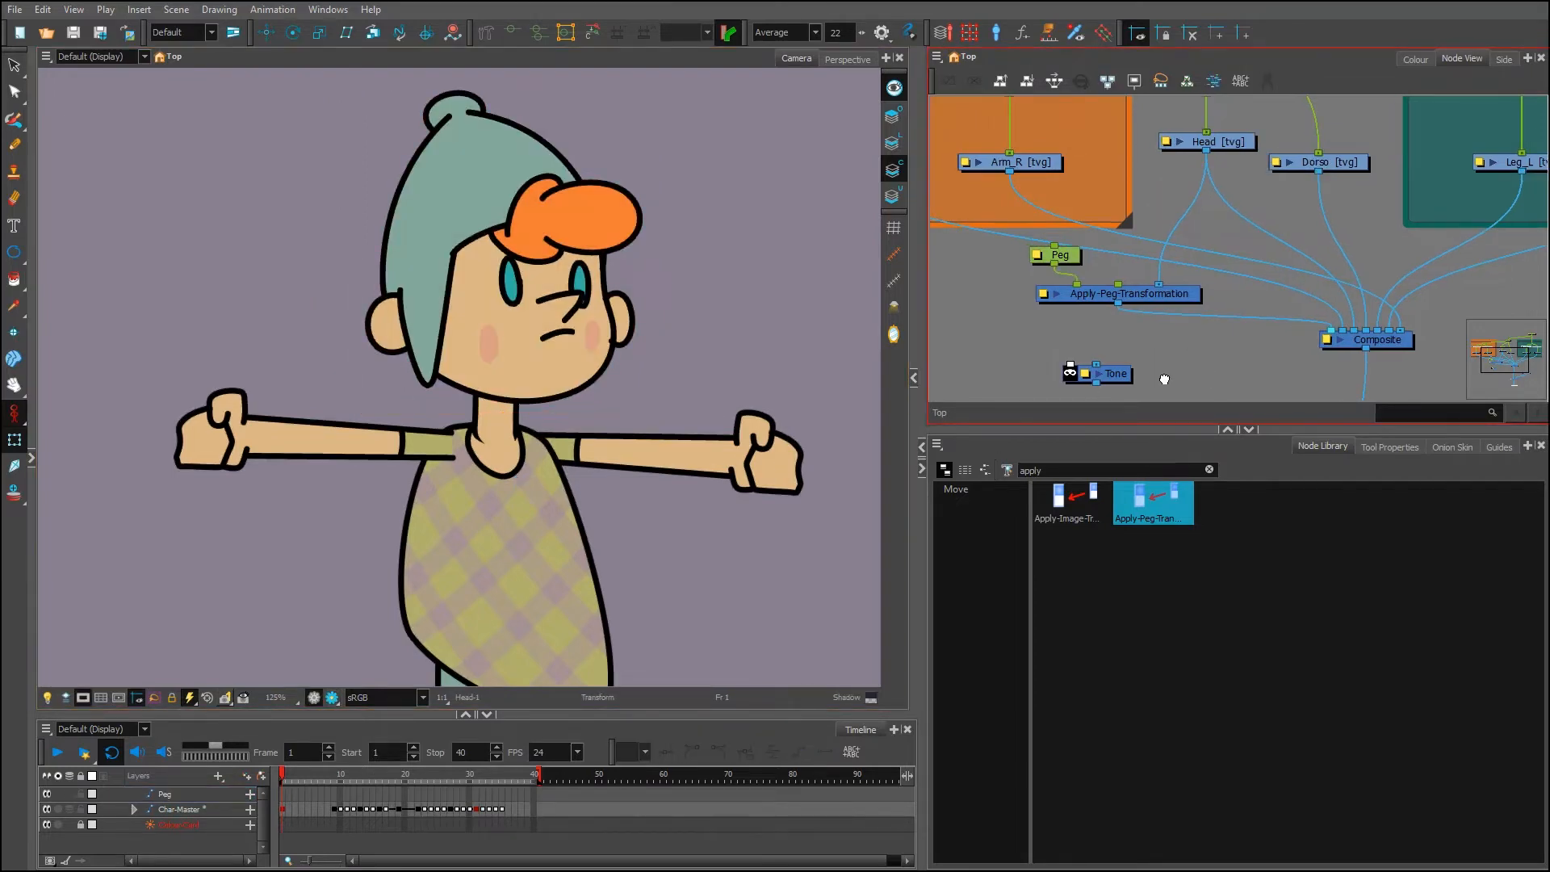
{"action": "scroll", "coordinate": [1164, 379], "scroll_direction": "down", "scroll_amount": 2}
{"action": "left_click", "coordinate": [1086, 286]}
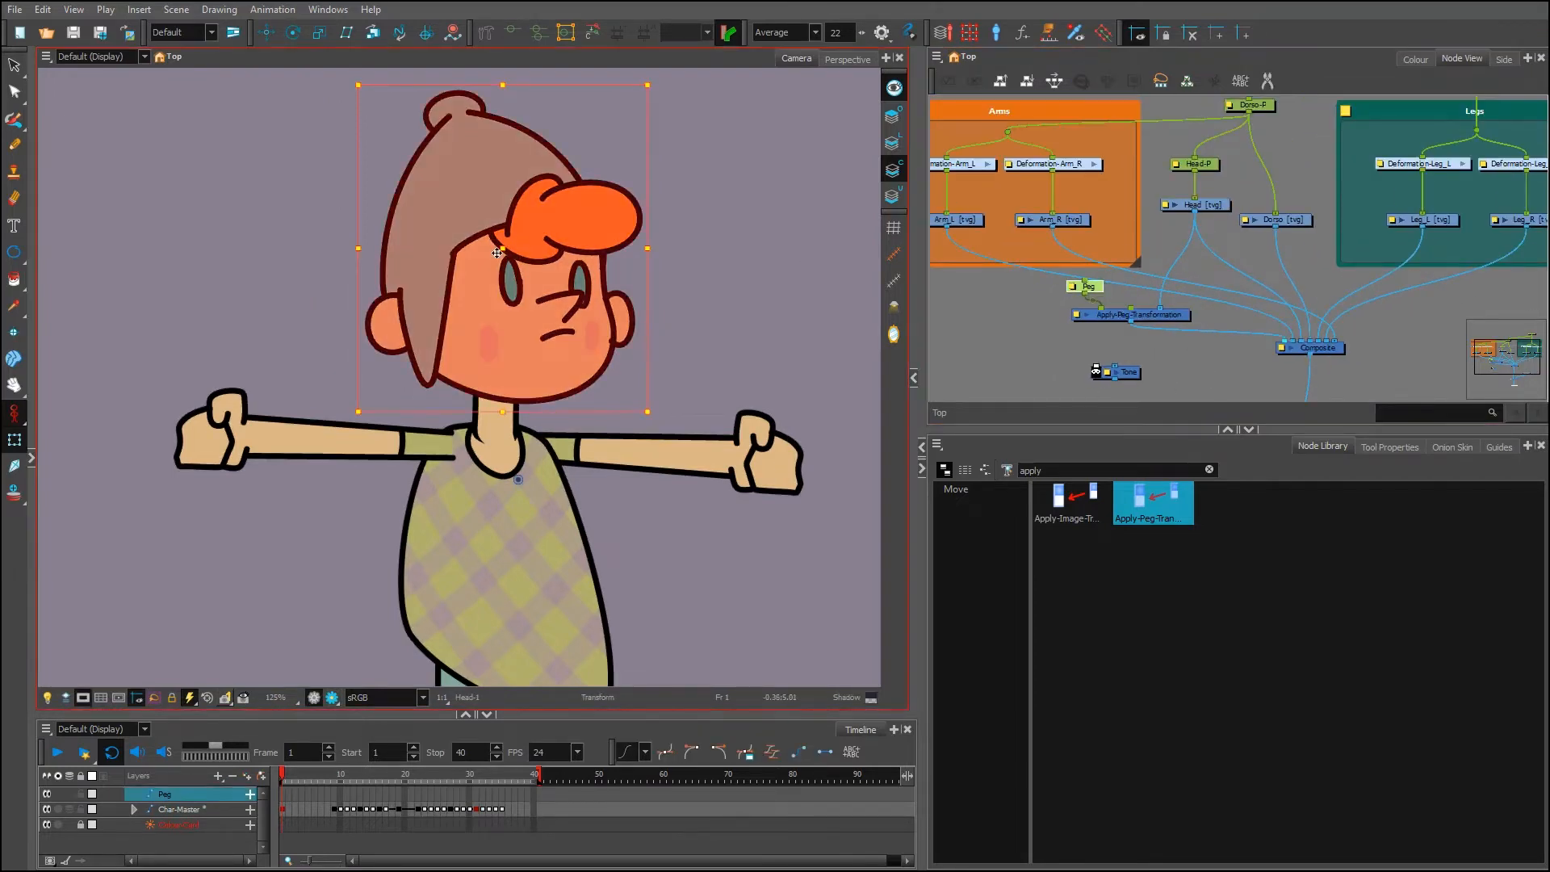
{"action": "left_click_drag", "start_coordinate": [497, 253], "coordinate": [181, 244]}
{"action": "left_click_drag", "start_coordinate": [537, 298], "coordinate": [233, 337]}
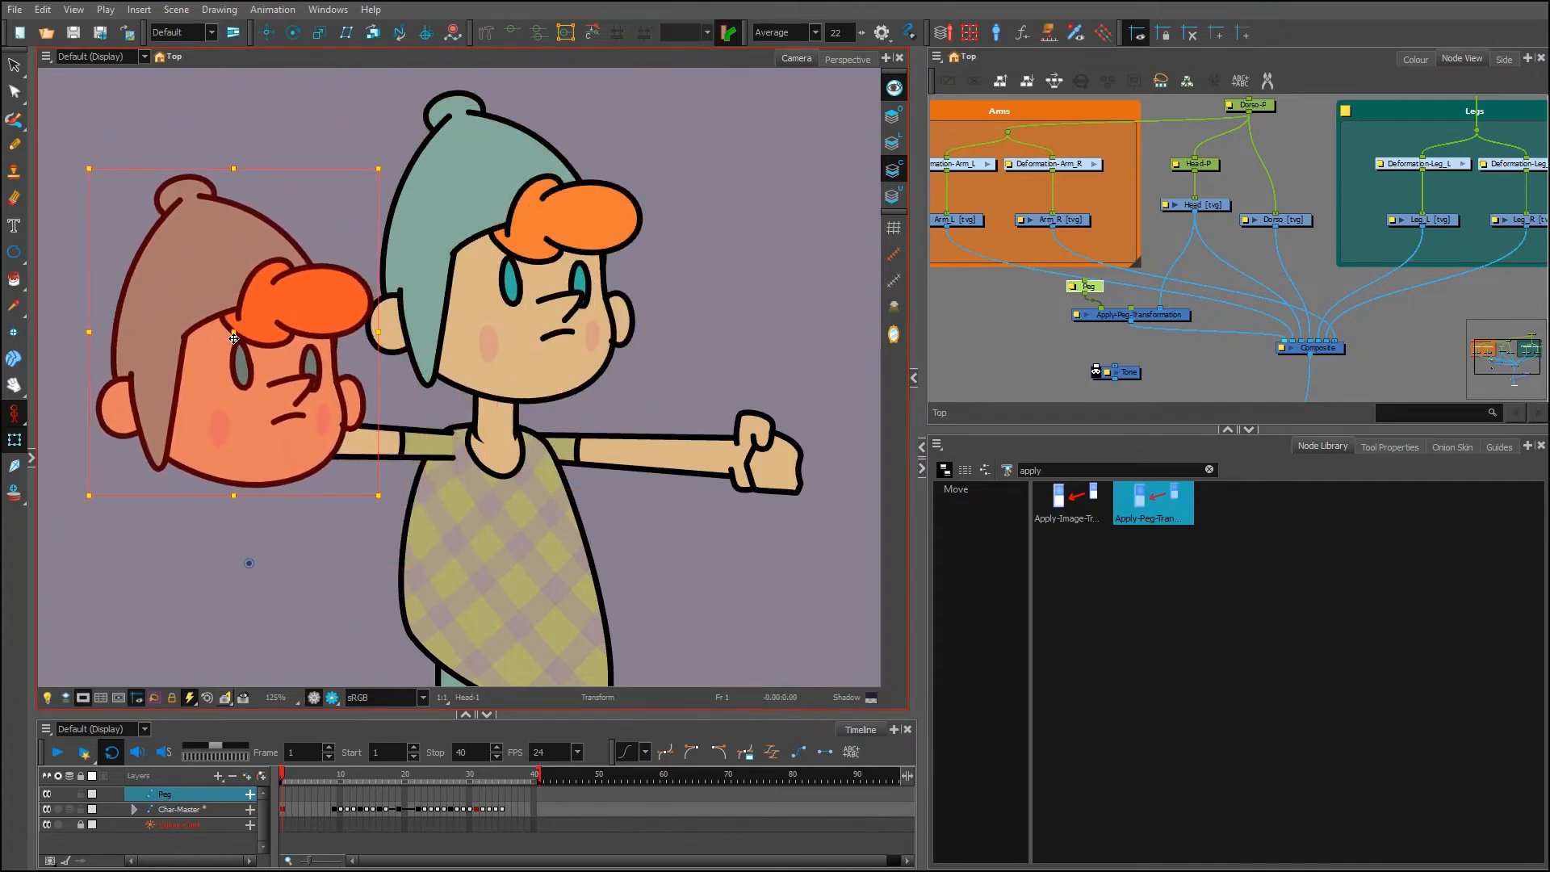
Rotate the head with the Head-P peg to test how the duplicate follows, and undo the rotation
{"action": "left_click", "coordinate": [1223, 261]}
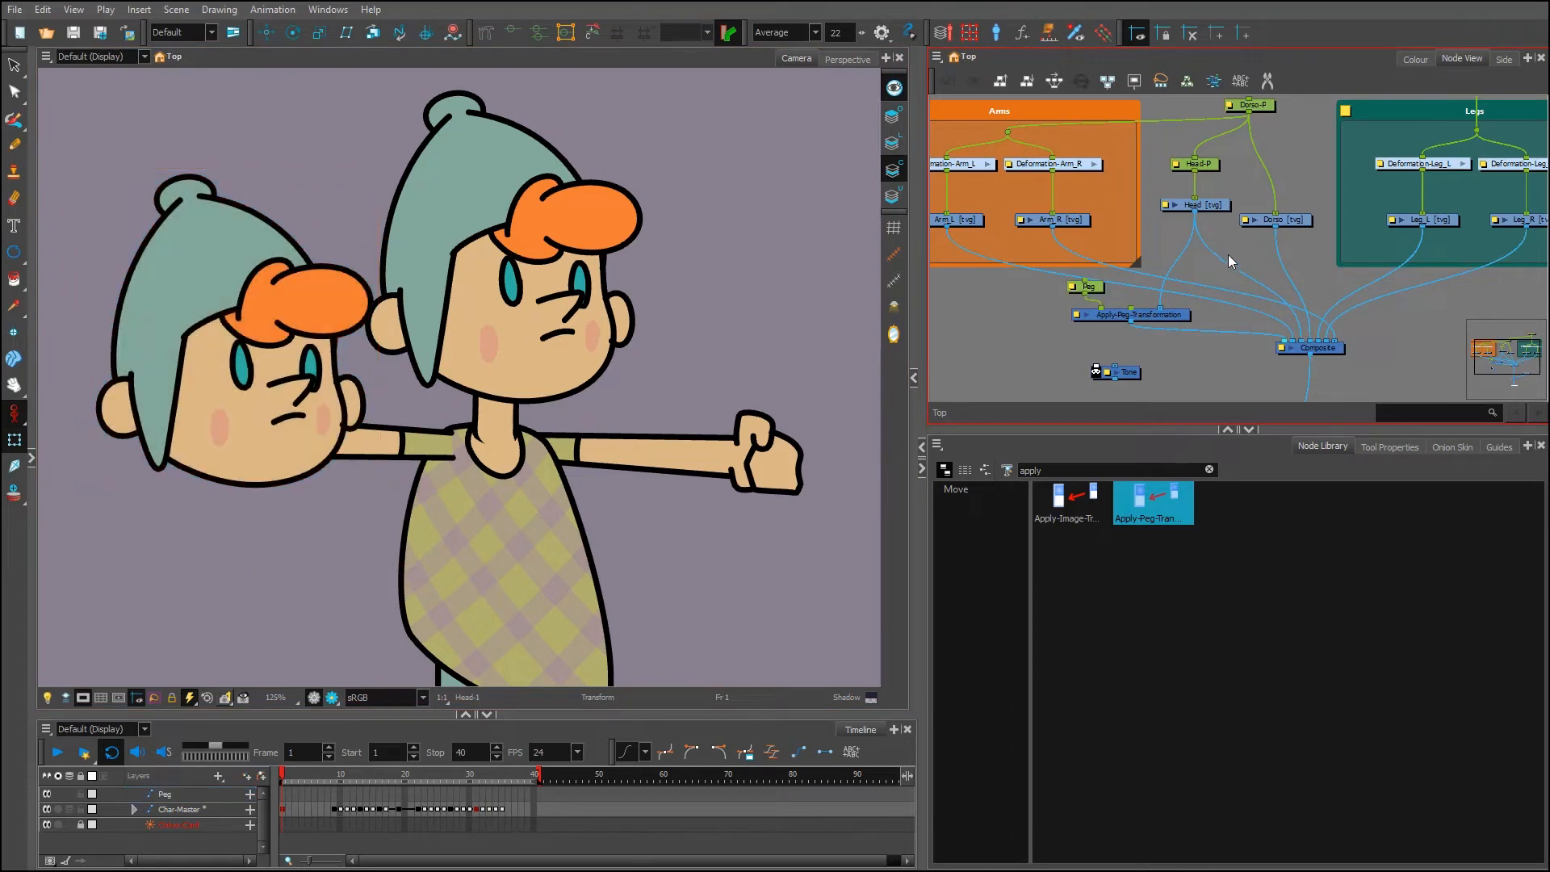
{"action": "left_click", "coordinate": [1197, 164]}
{"action": "scroll", "coordinate": [862, 258], "scroll_direction": "down", "scroll_amount": 1}
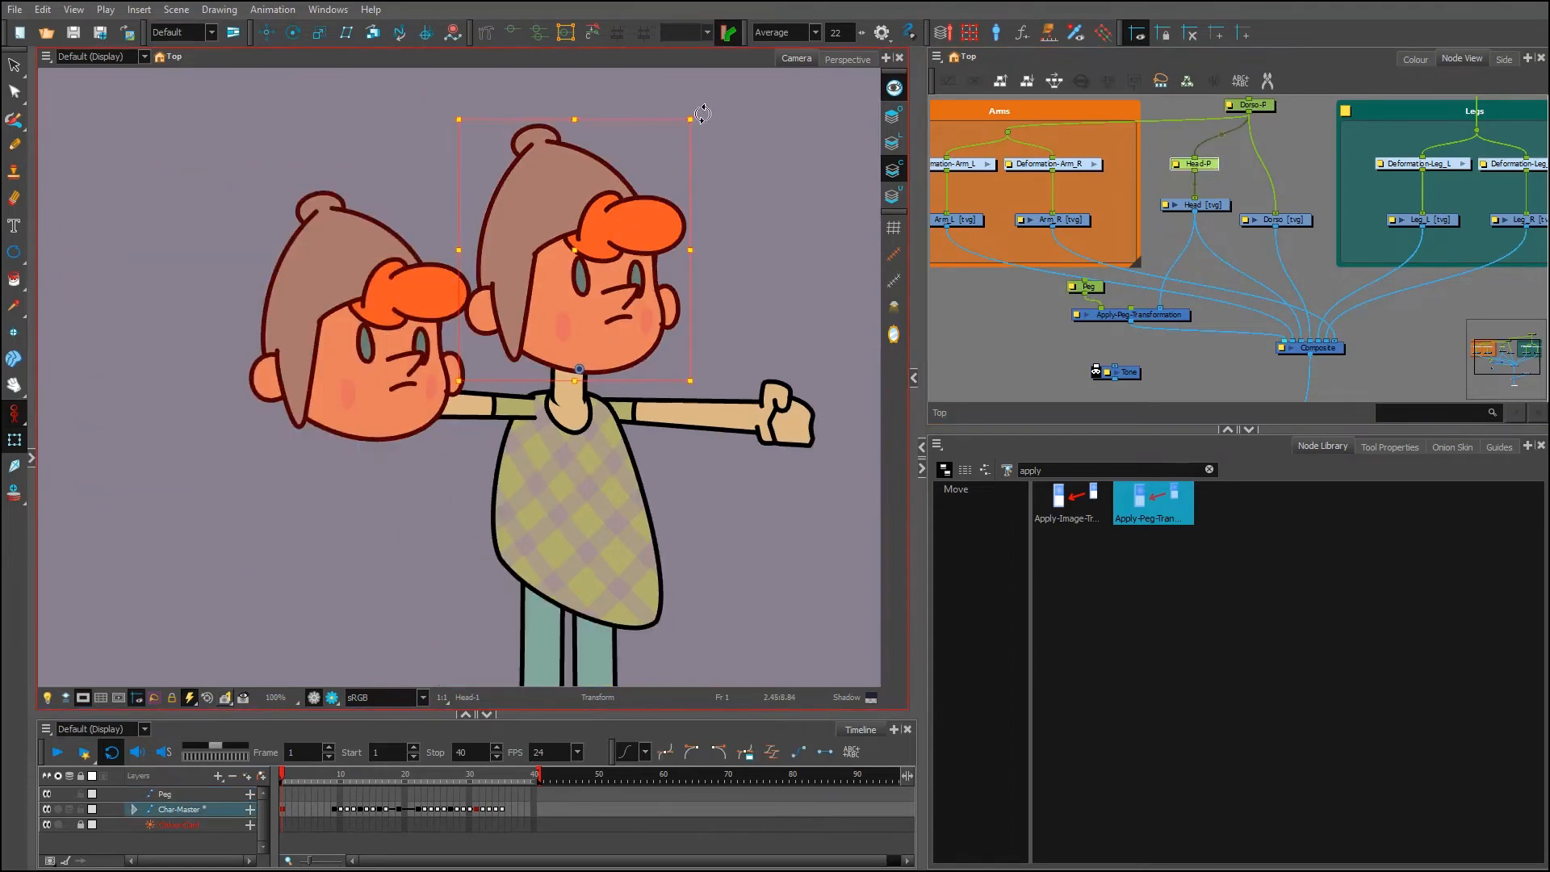
{"action": "mouse_move", "coordinate": [703, 113]}
{"action": "left_mouse_down"}
{"action": "mouse_move", "coordinate": [517, 103]}
{"action": "mouse_move", "coordinate": [775, 218]}
{"action": "mouse_move", "coordinate": [707, 313]}
{"action": "left_mouse_up"}
{"action": "key", "text": "ctrl+z"}
{"action": "left_click", "coordinate": [1247, 254]}
Disconnect the Apply-Peg-Transformation node from the composite and delete it together with its peg
{"action": "scroll", "coordinate": [1131, 343], "scroll_direction": "up", "scroll_amount": 4}
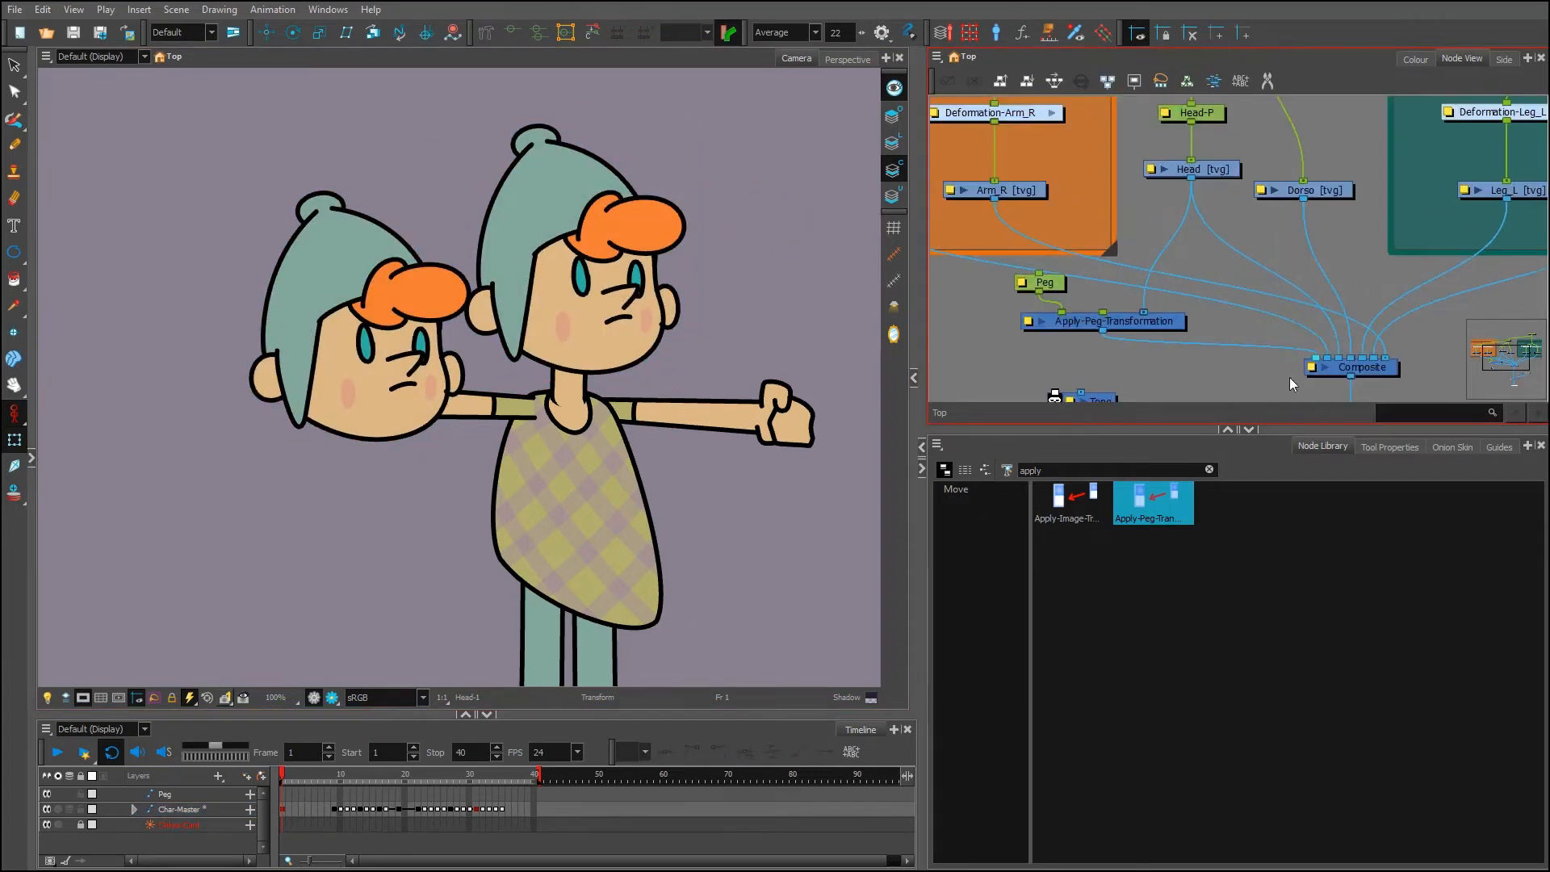
{"action": "left_click_drag", "start_coordinate": [1116, 308], "coordinate": [1284, 323]}
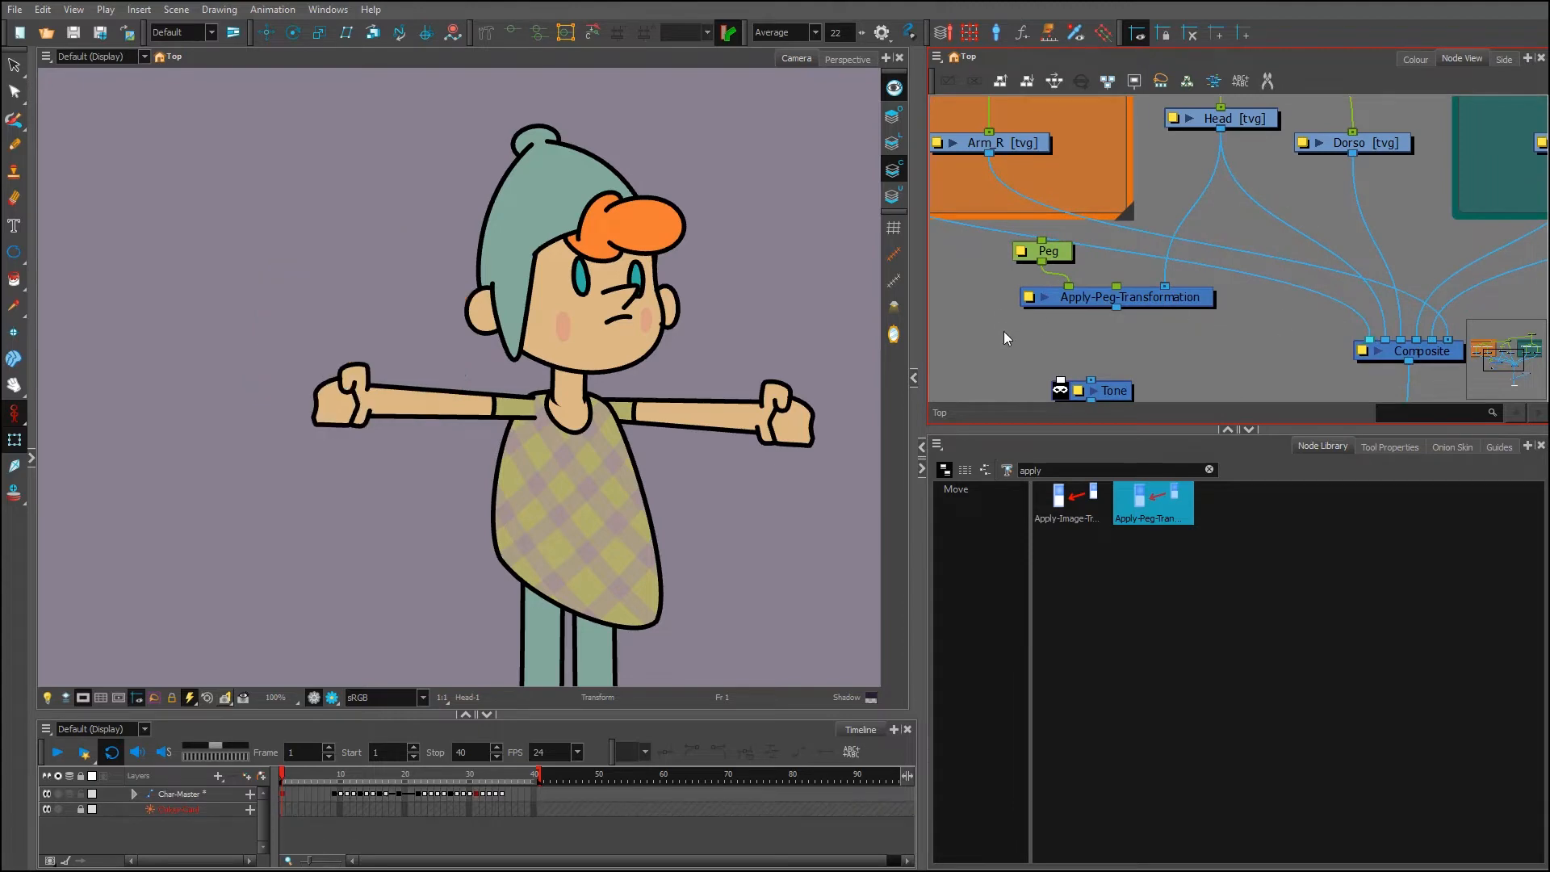
{"action": "left_click", "coordinate": [1066, 278]}
{"action": "key", "text": "Delete"}
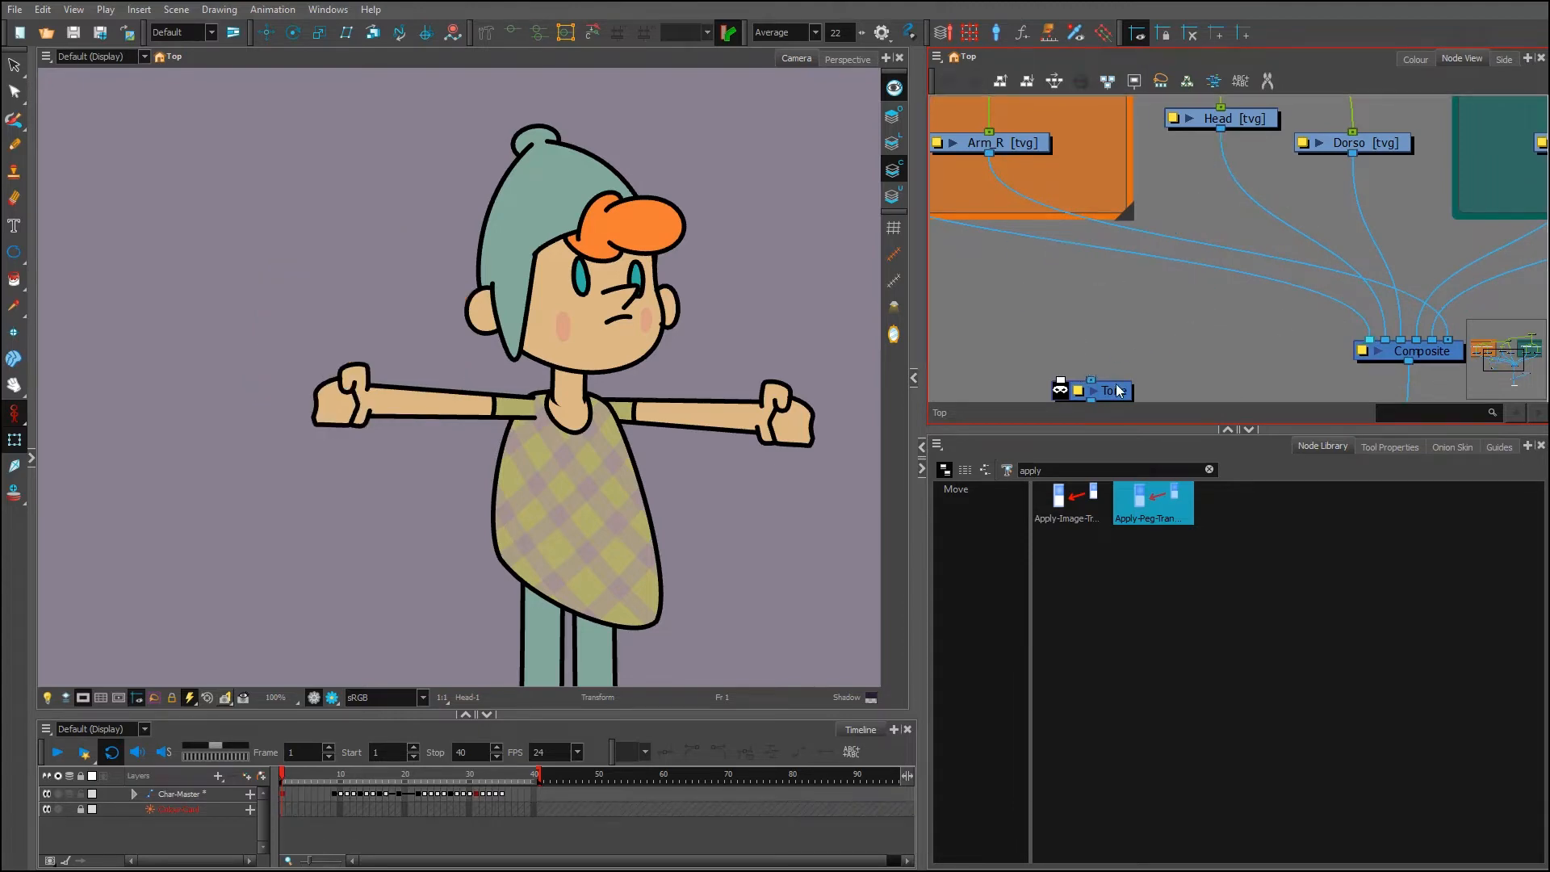
Insert the Tone node on the connection between Head and the composite, and switch the camera view to render preview
{"action": "left_click_drag", "start_coordinate": [1122, 391], "coordinate": [1250, 347]}
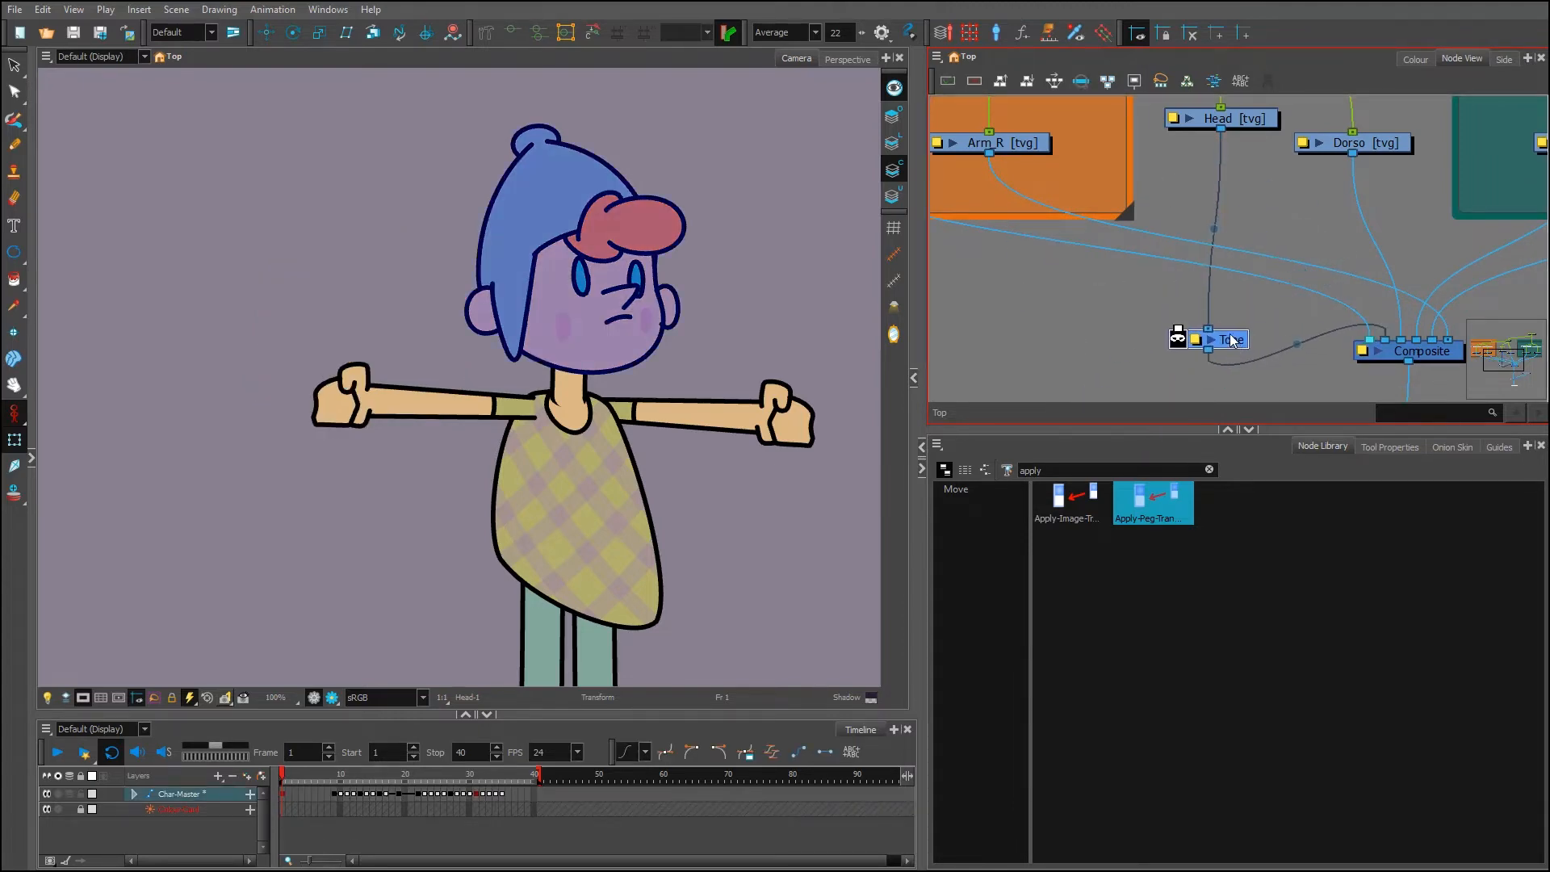
{"action": "left_click", "coordinate": [333, 698]}
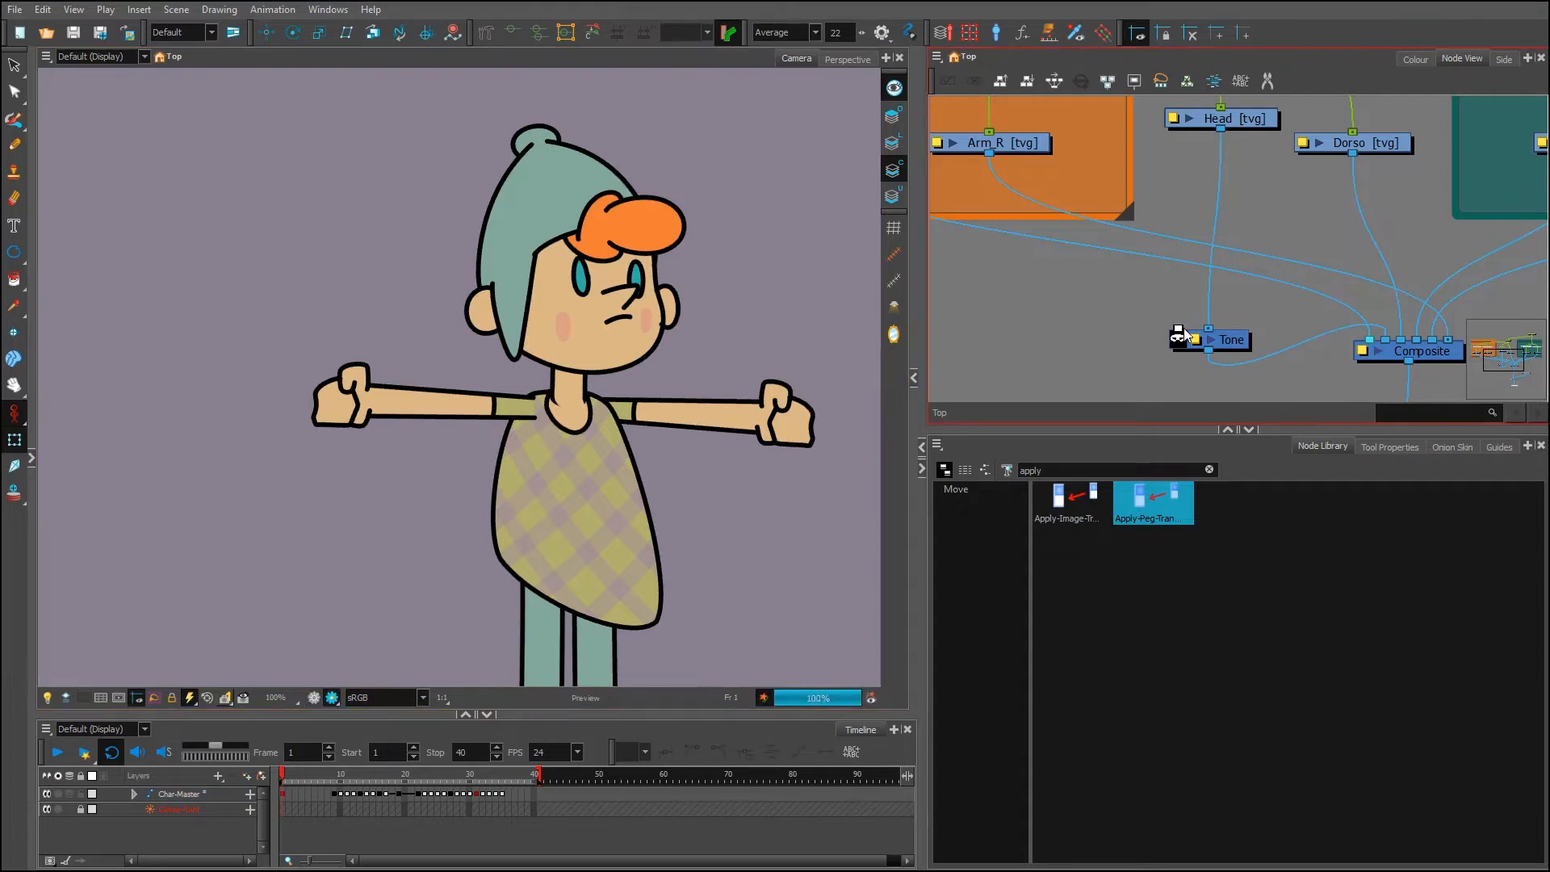
{"action": "scroll", "coordinate": [1211, 339], "scroll_direction": "up", "scroll_amount": 3}
{"action": "left_click_drag", "start_coordinate": [1293, 428], "coordinate": [1293, 571]}
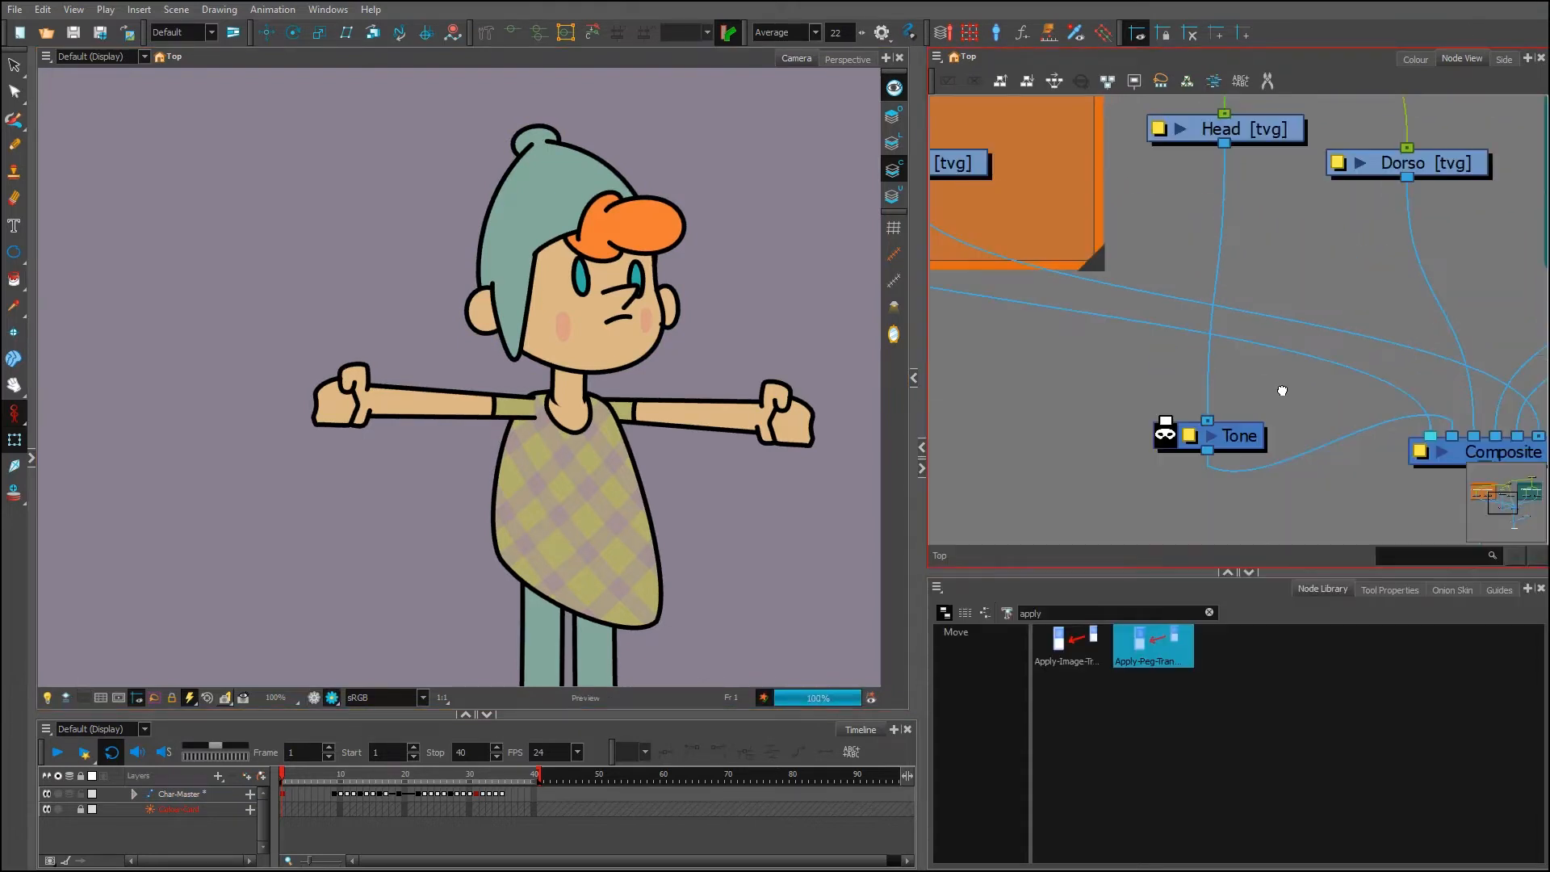
Connect the Head drawing to the Tone node's matte input as well
{"action": "left_click_drag", "start_coordinate": [1216, 177], "coordinate": [1173, 433]}
{"action": "left_click", "coordinate": [510, 267]}
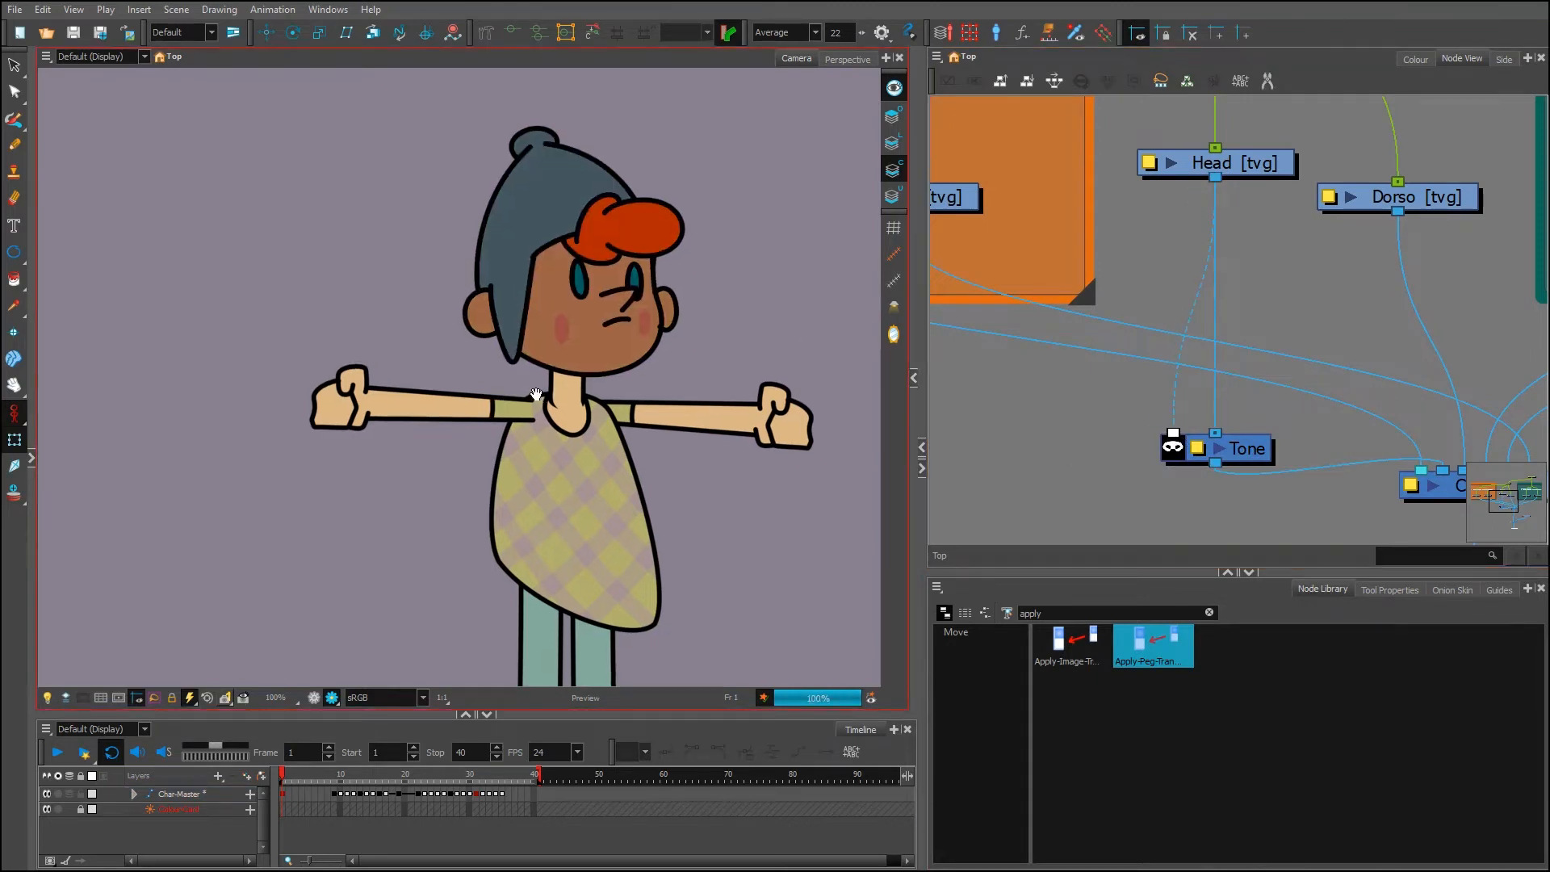
{"action": "scroll", "coordinate": [431, 222], "scroll_direction": "up", "scroll_amount": 1}
{"action": "left_click", "coordinate": [559, 352]}
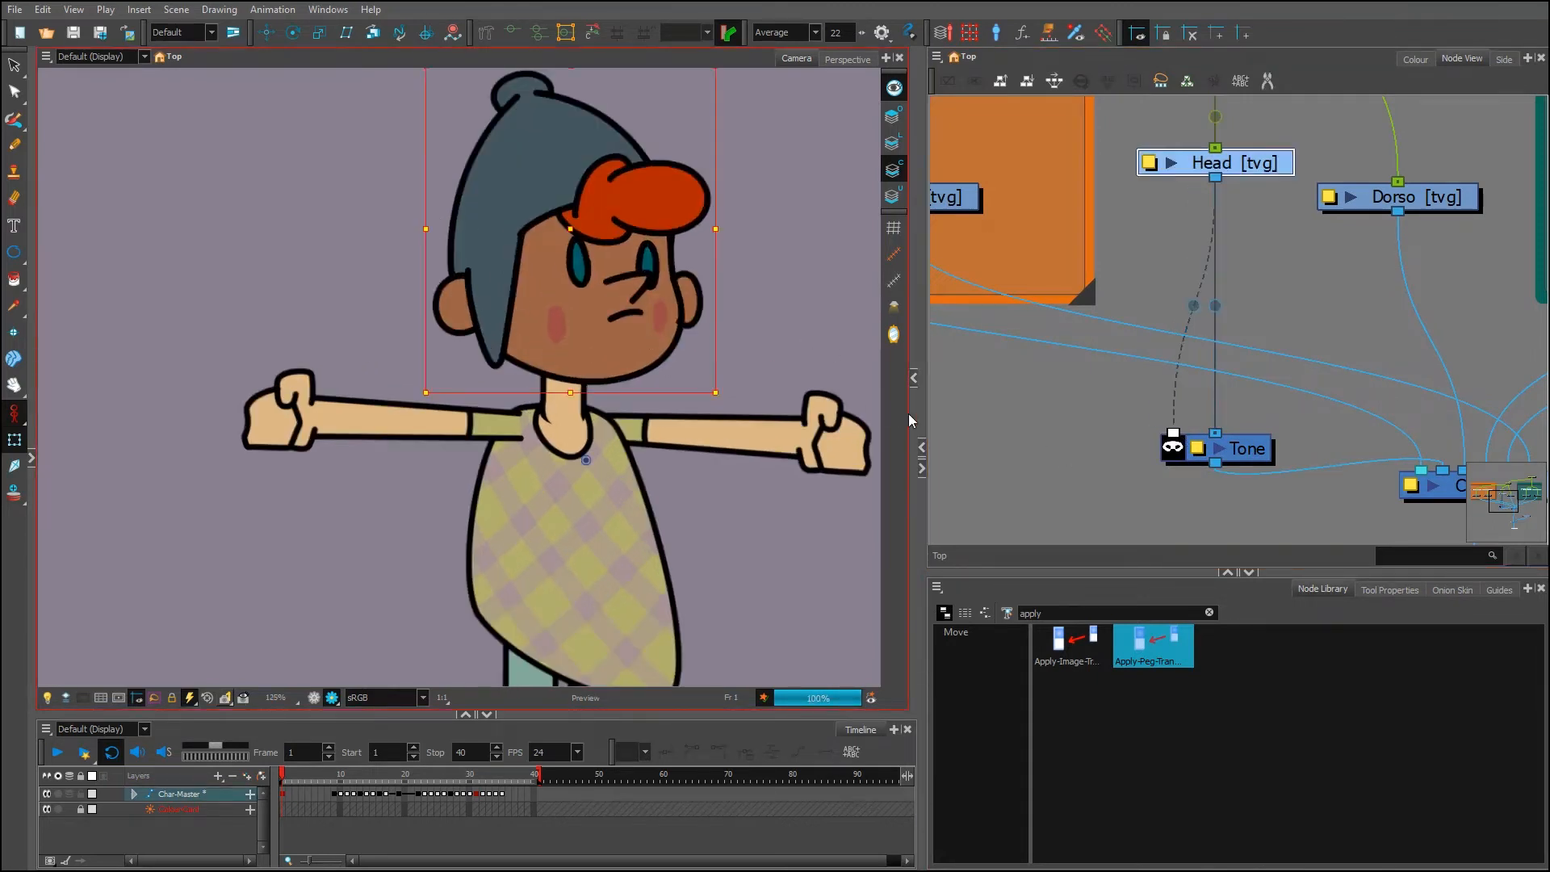
Add an Apply-Peg-Transformation node and insert it on the matte connection between Head and Tone
{"action": "left_click", "coordinate": [969, 418]}
{"action": "key", "text": "Tab"}
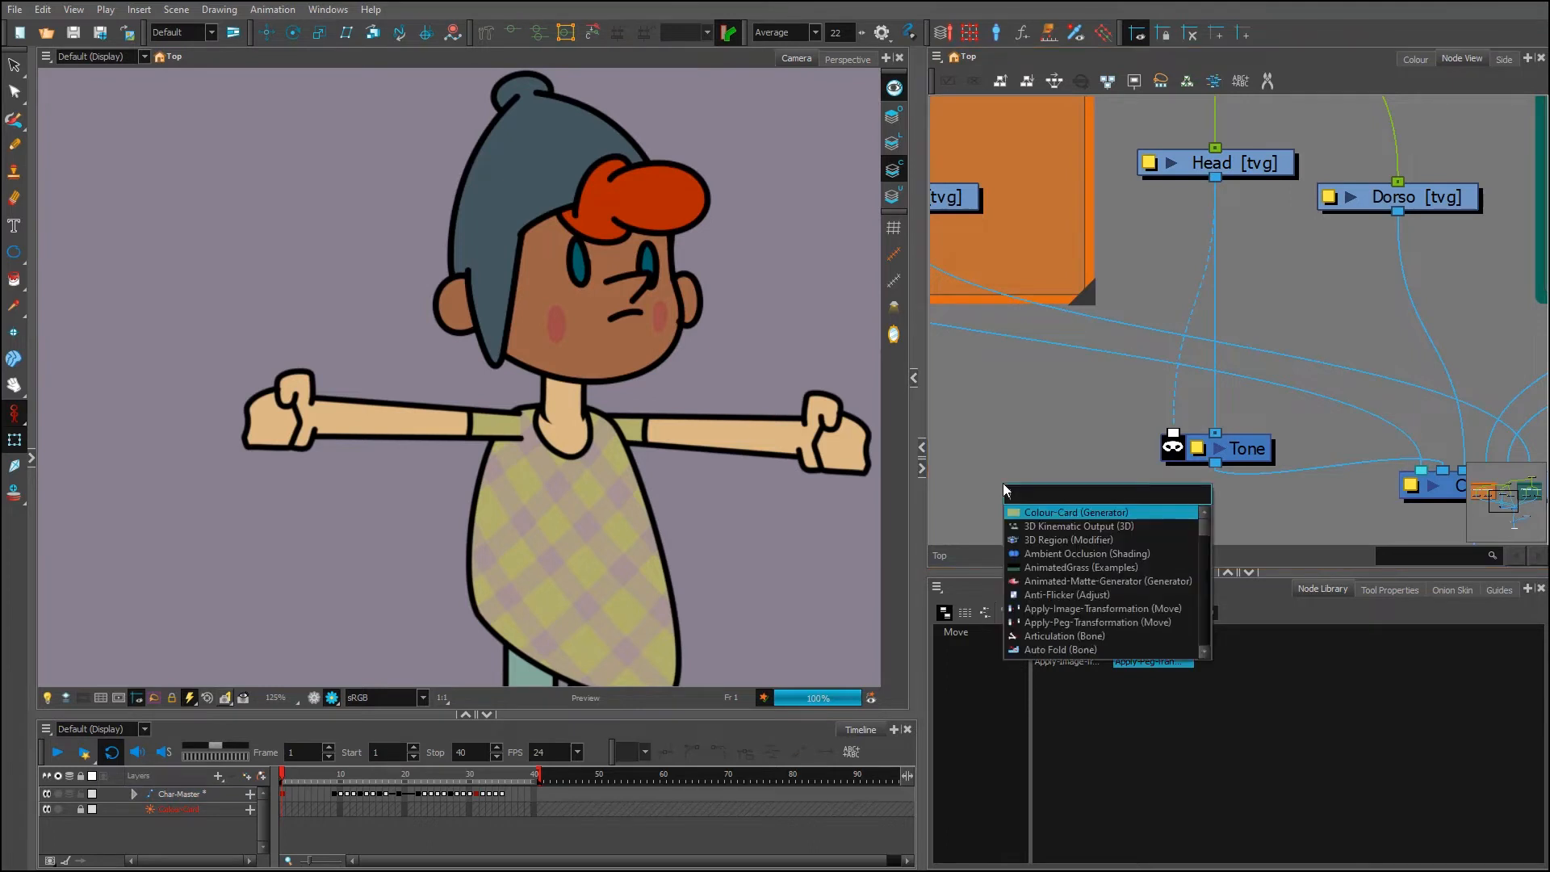
{"action": "type", "text": "appl"}
{"action": "left_click", "coordinate": [1110, 526]}
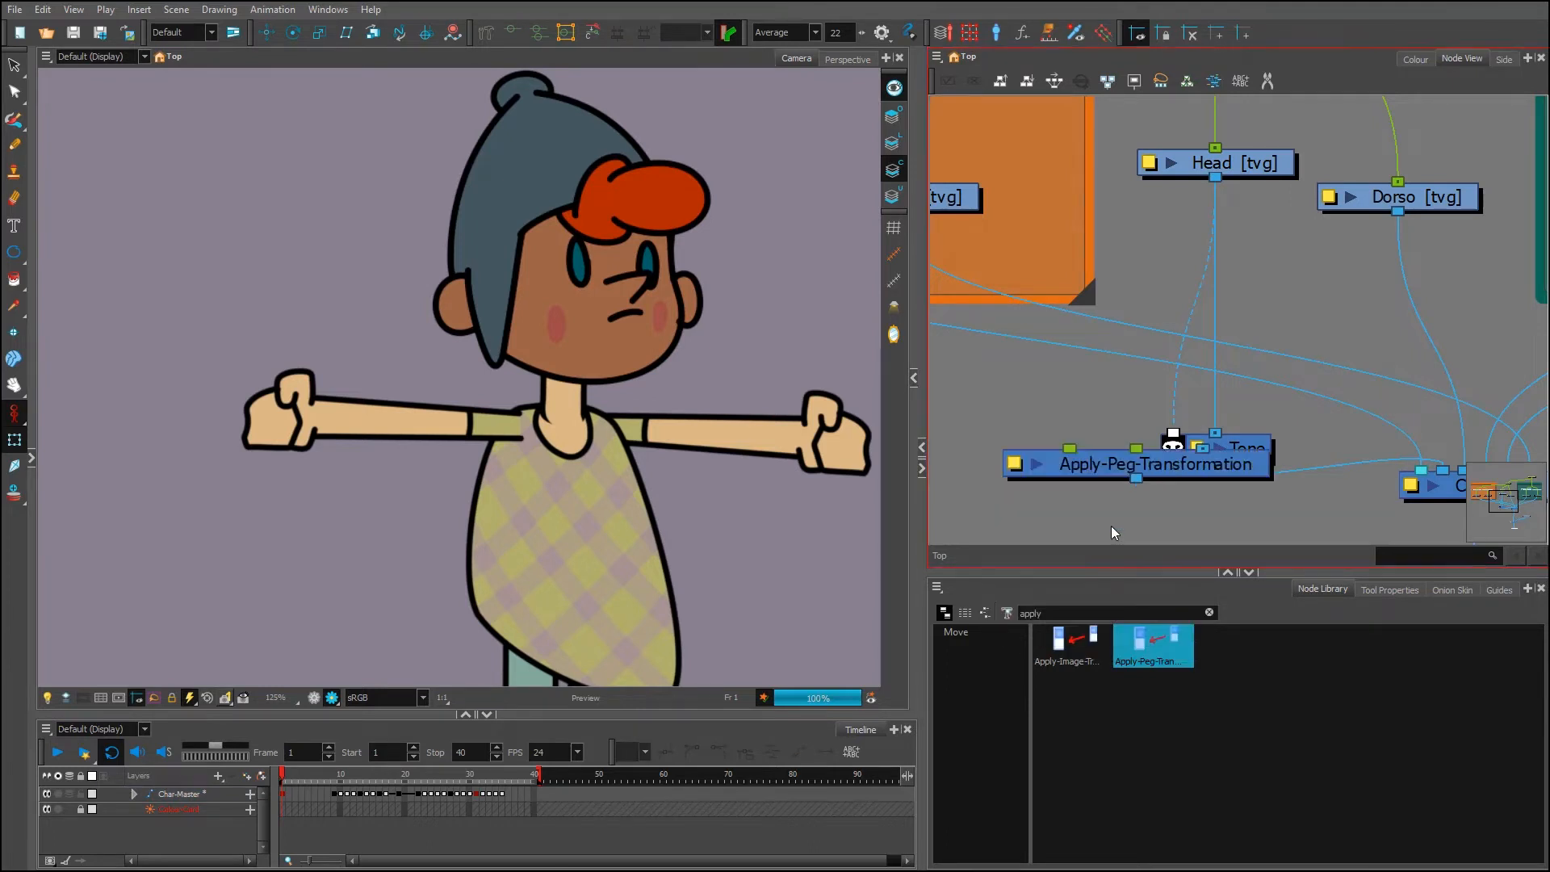
{"action": "left_click_drag", "start_coordinate": [1235, 466], "coordinate": [1250, 513]}
{"action": "left_click_drag", "start_coordinate": [1103, 386], "coordinate": [1232, 406]}
Add a peg and connect it to the first input of the Apply-Peg-Transformation node, placing it just above
{"action": "left_click", "coordinate": [1050, 453]}
{"action": "key", "text": "ctrl+p"}
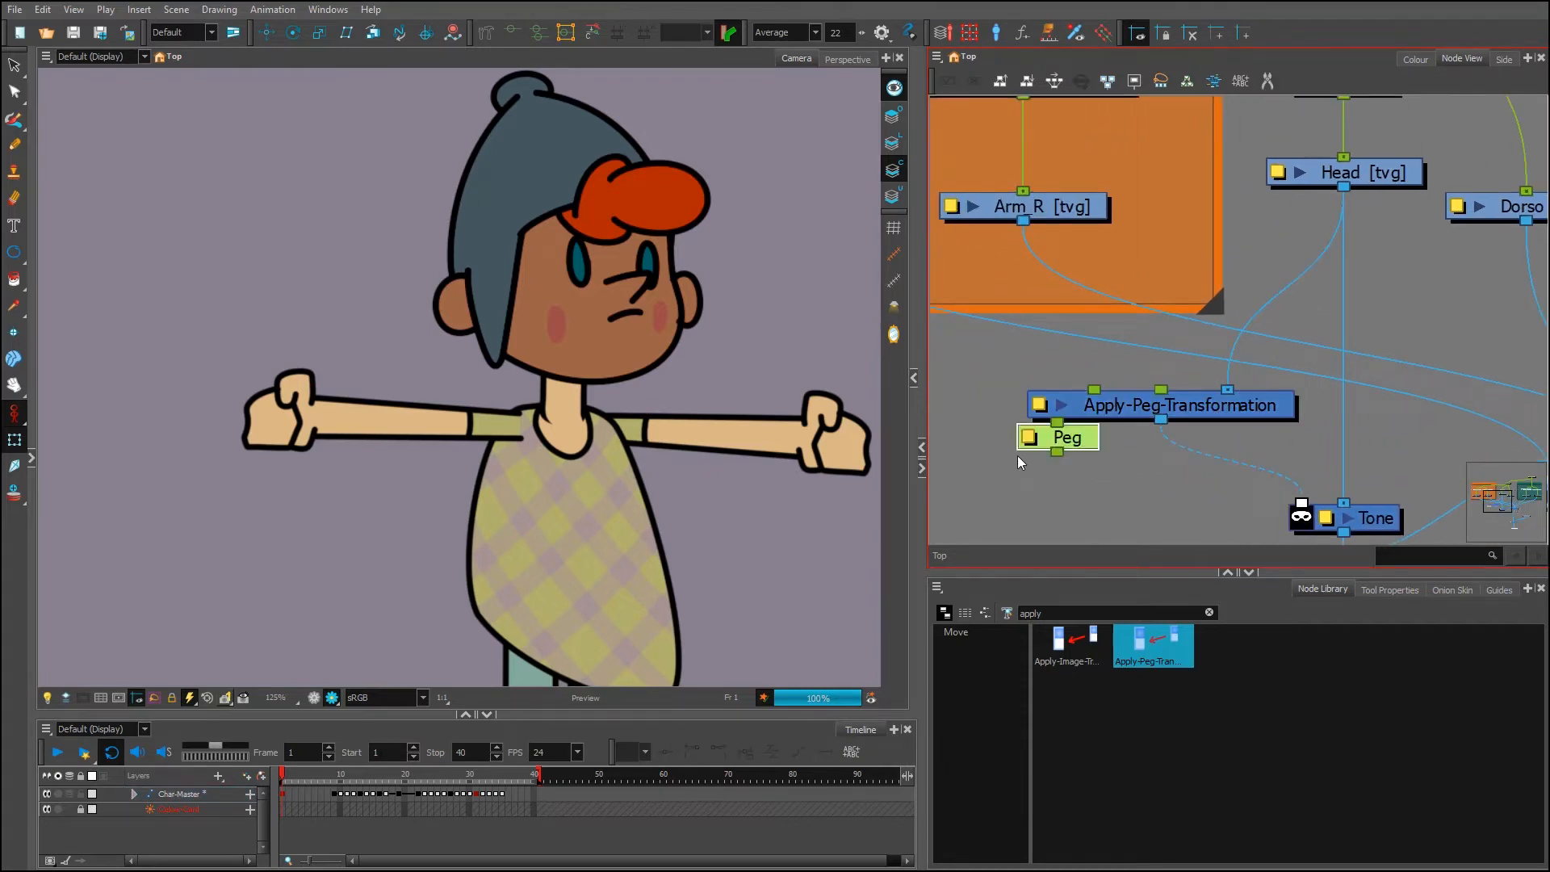
{"action": "left_click_drag", "start_coordinate": [1074, 444], "coordinate": [1092, 389]}
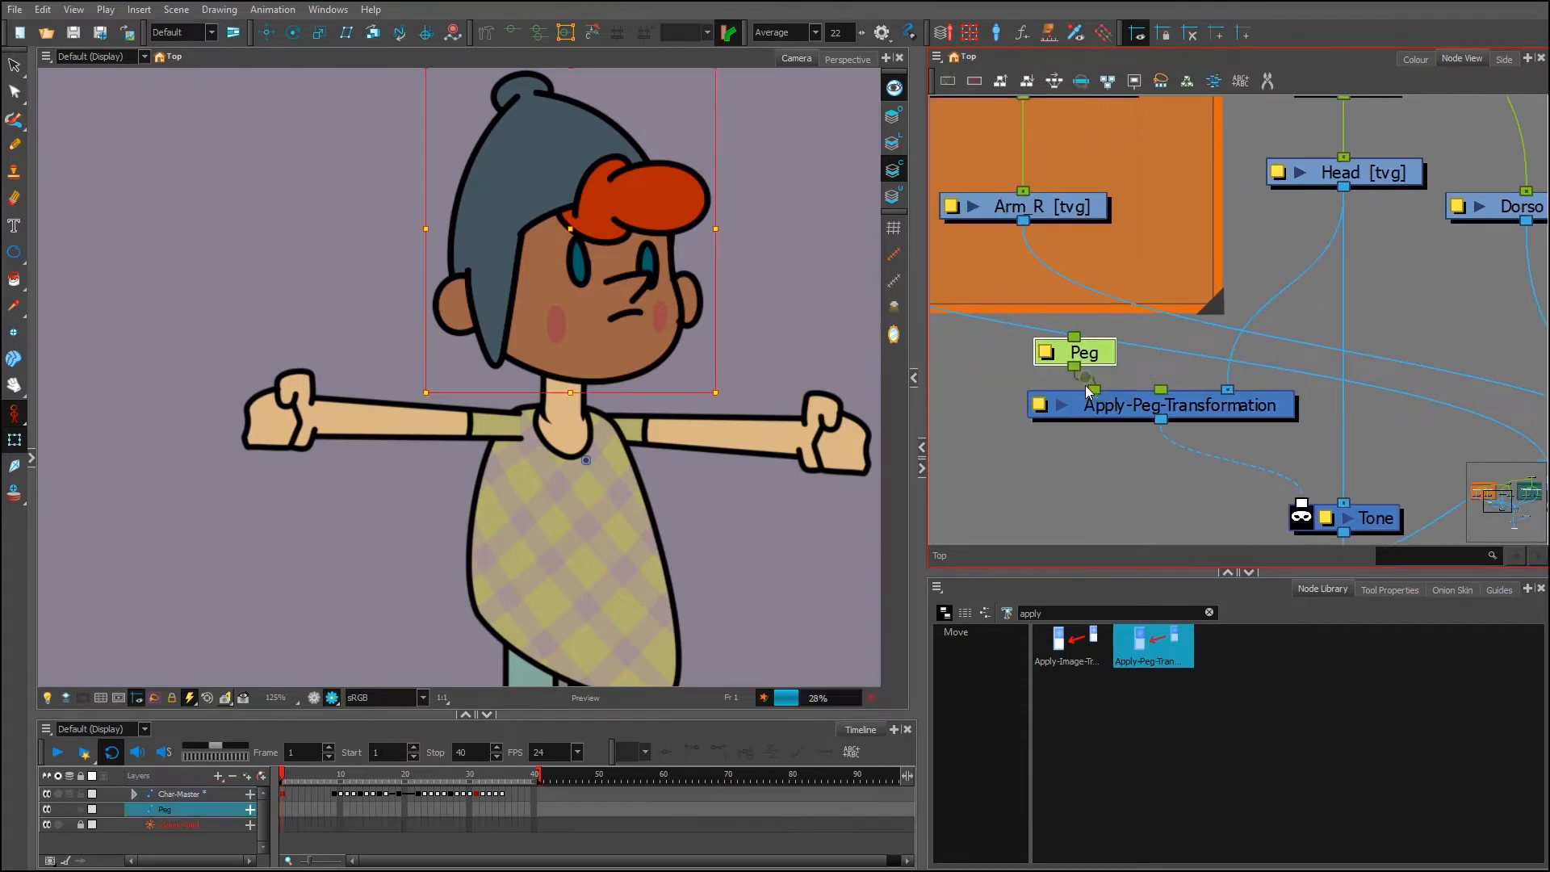
Offset the matte copy of the head slightly upward with the new peg
{"action": "left_click", "coordinate": [605, 235]}
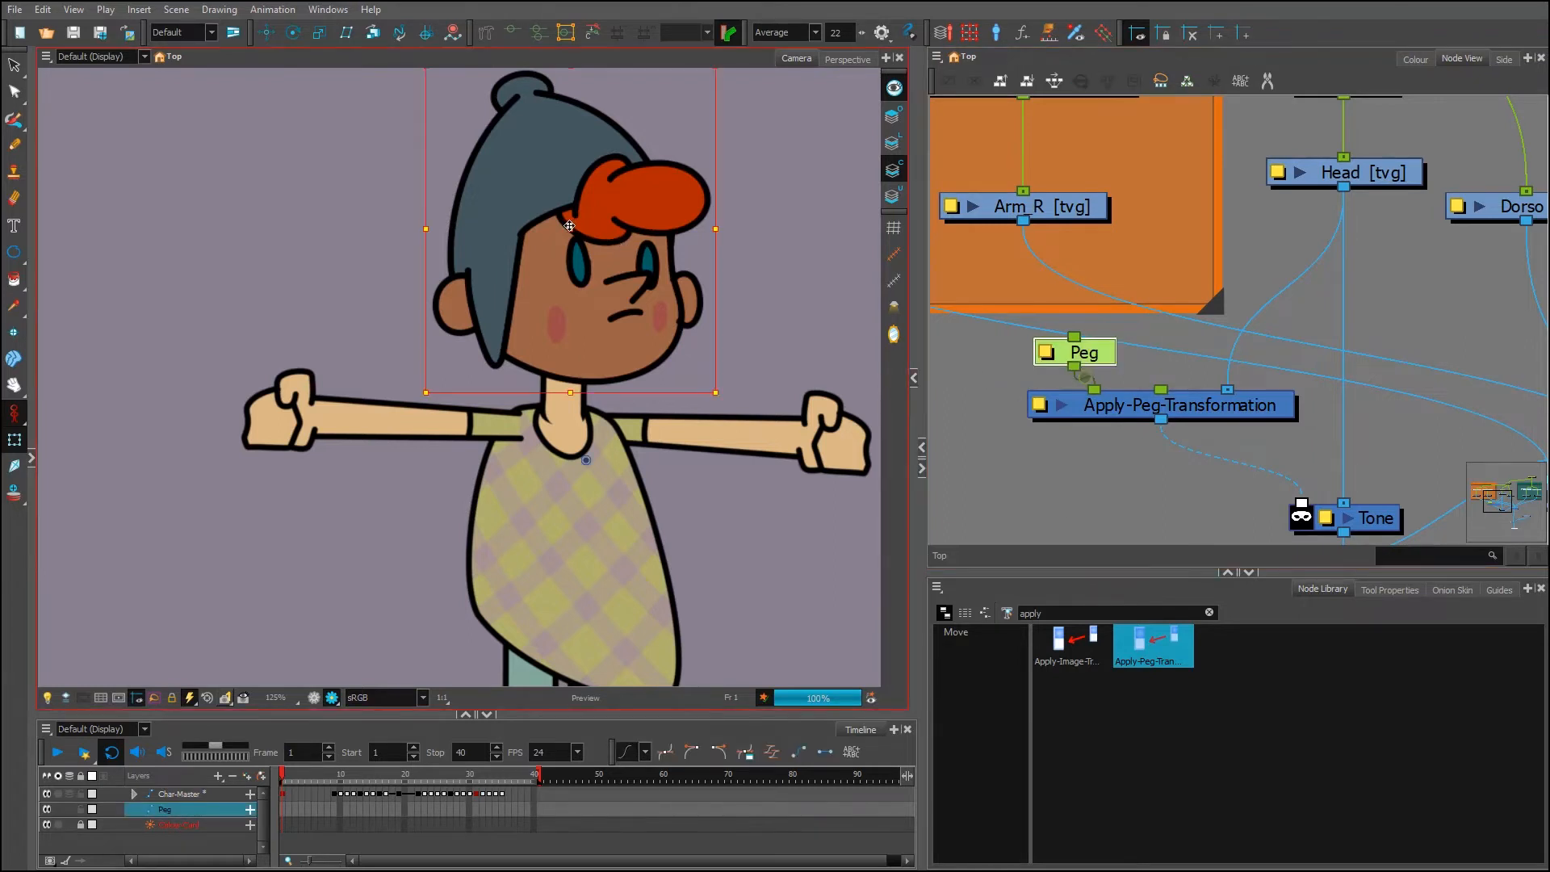
{"action": "mouse_move", "coordinate": [569, 226]}
{"action": "left_mouse_down"}
{"action": "mouse_move", "coordinate": [567, 205]}
{"action": "mouse_move", "coordinate": [565, 260]}
{"action": "mouse_move", "coordinate": [574, 213]}
{"action": "left_mouse_up"}
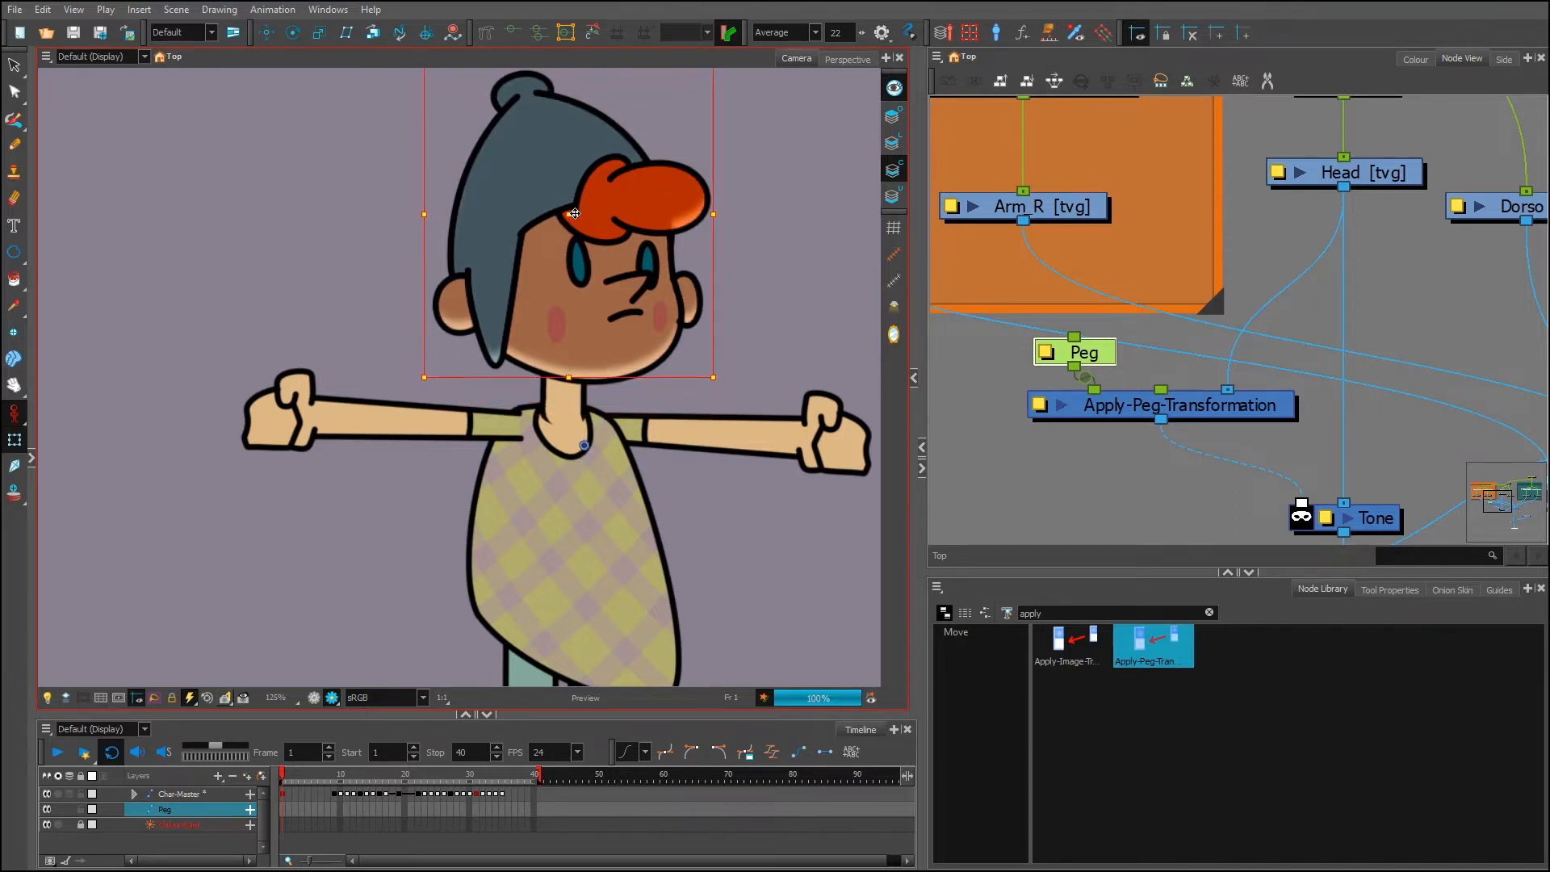
{"action": "left_click", "coordinate": [1060, 483]}
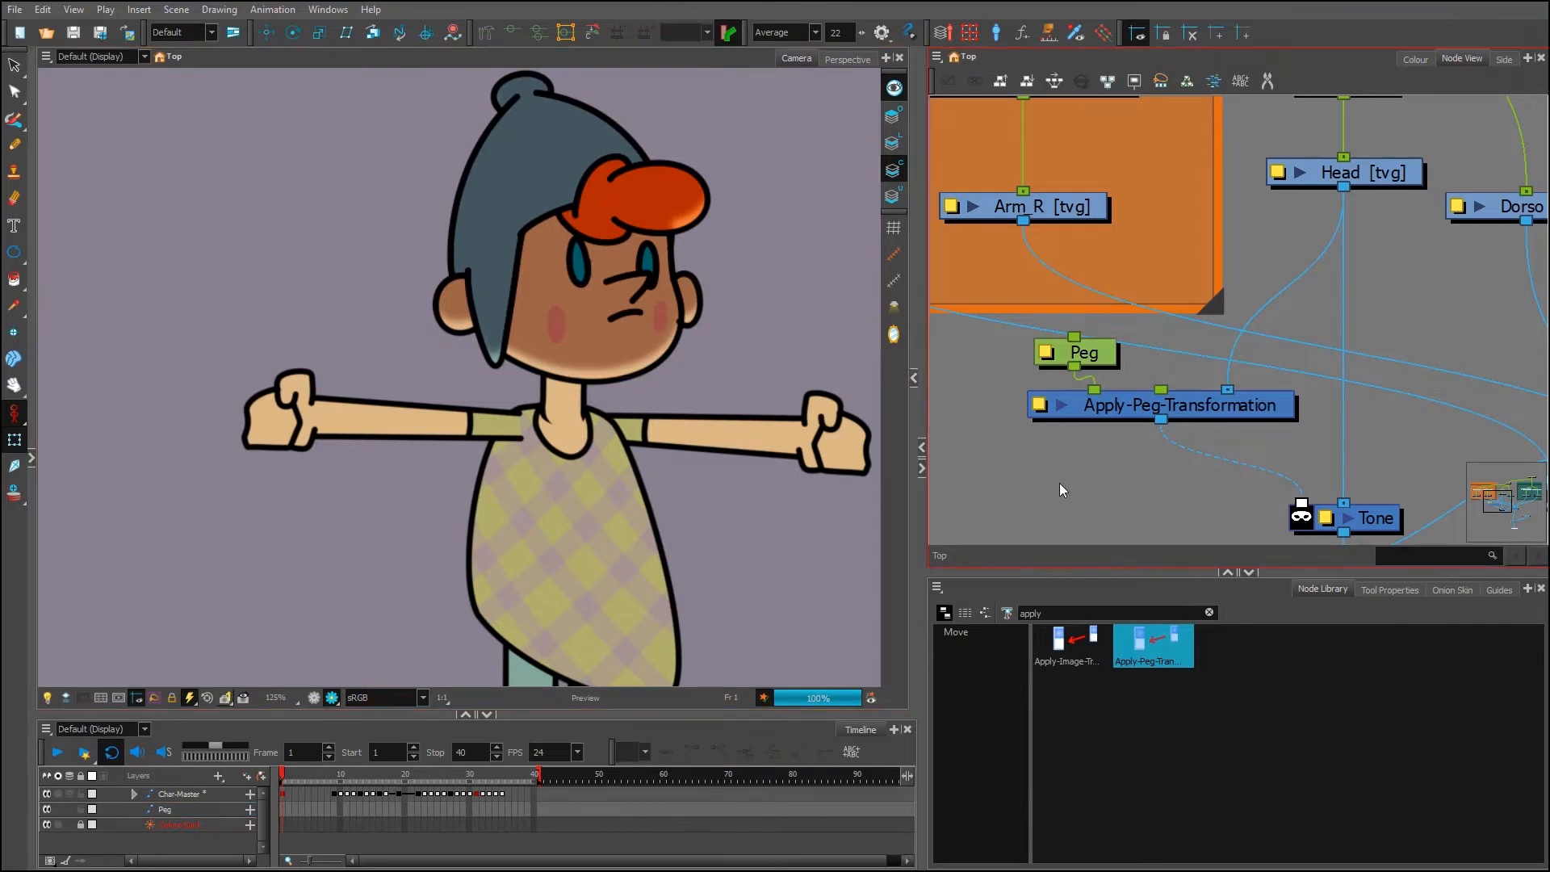
{"action": "scroll", "coordinate": [1060, 483], "scroll_direction": "down", "scroll_amount": 1}
{"action": "scroll", "coordinate": [670, 445], "scroll_direction": "up", "scroll_amount": 2}
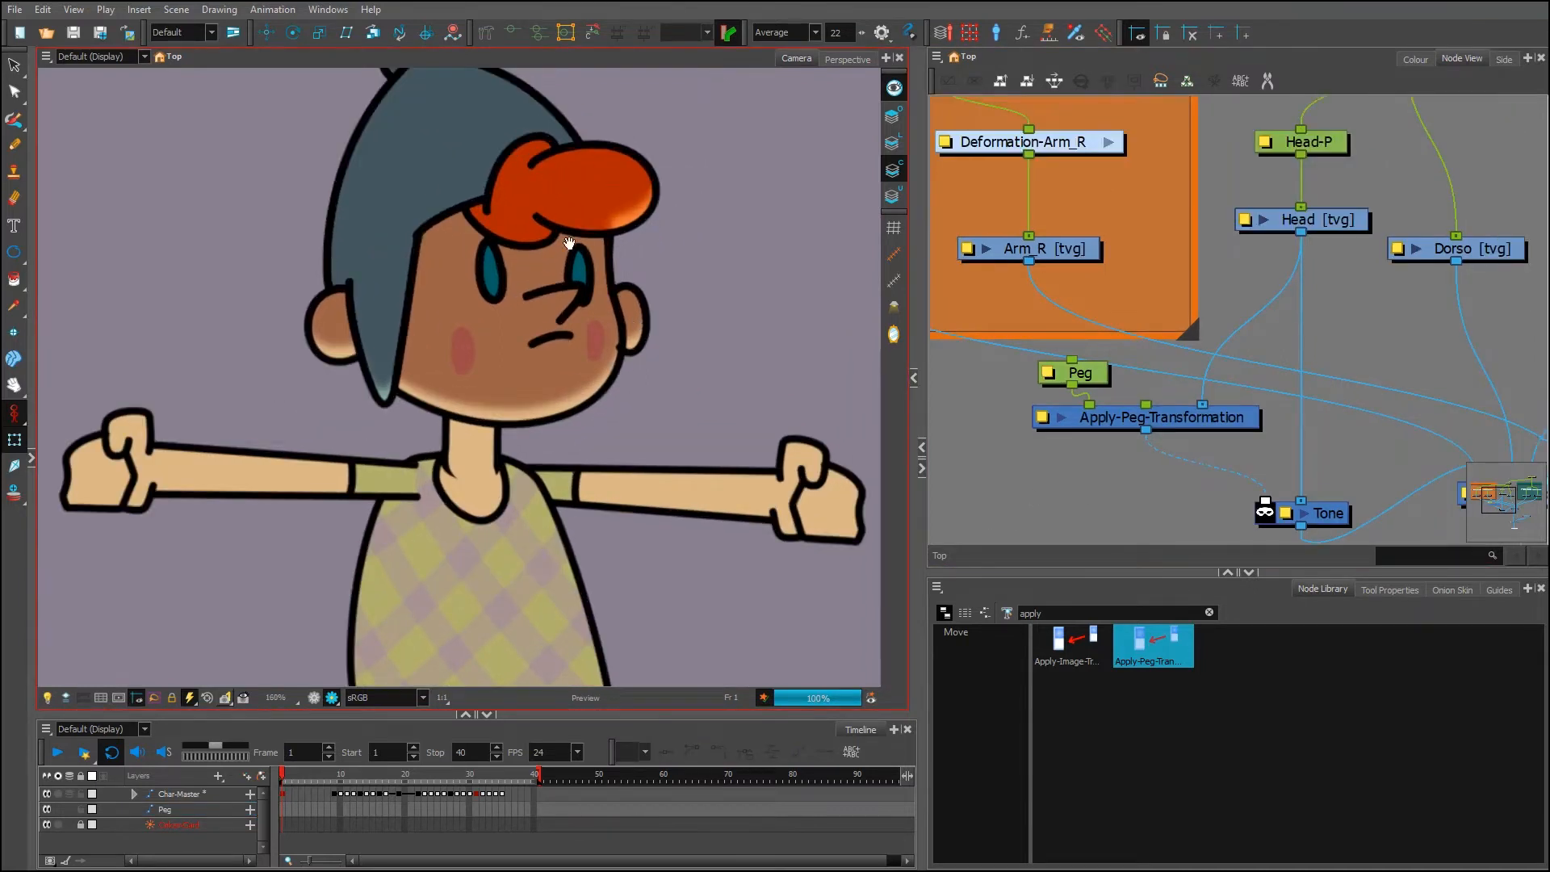
{"action": "left_click_drag", "start_coordinate": [569, 243], "coordinate": [578, 267]}
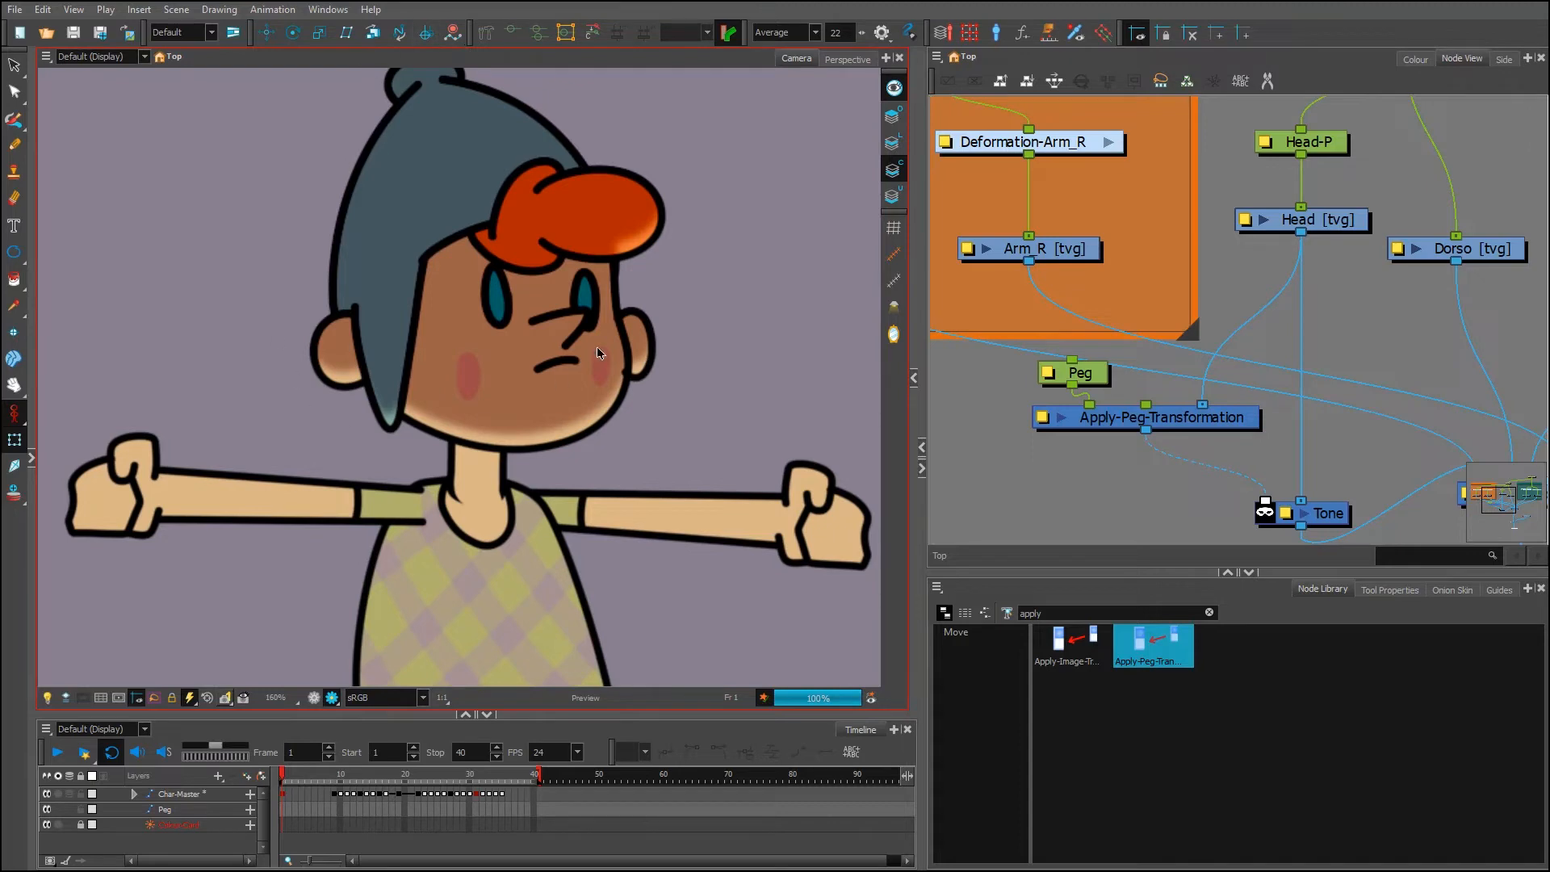
Invert the Tone node's matte
{"action": "scroll", "coordinate": [1202, 506], "scroll_direction": "up", "scroll_amount": 3}
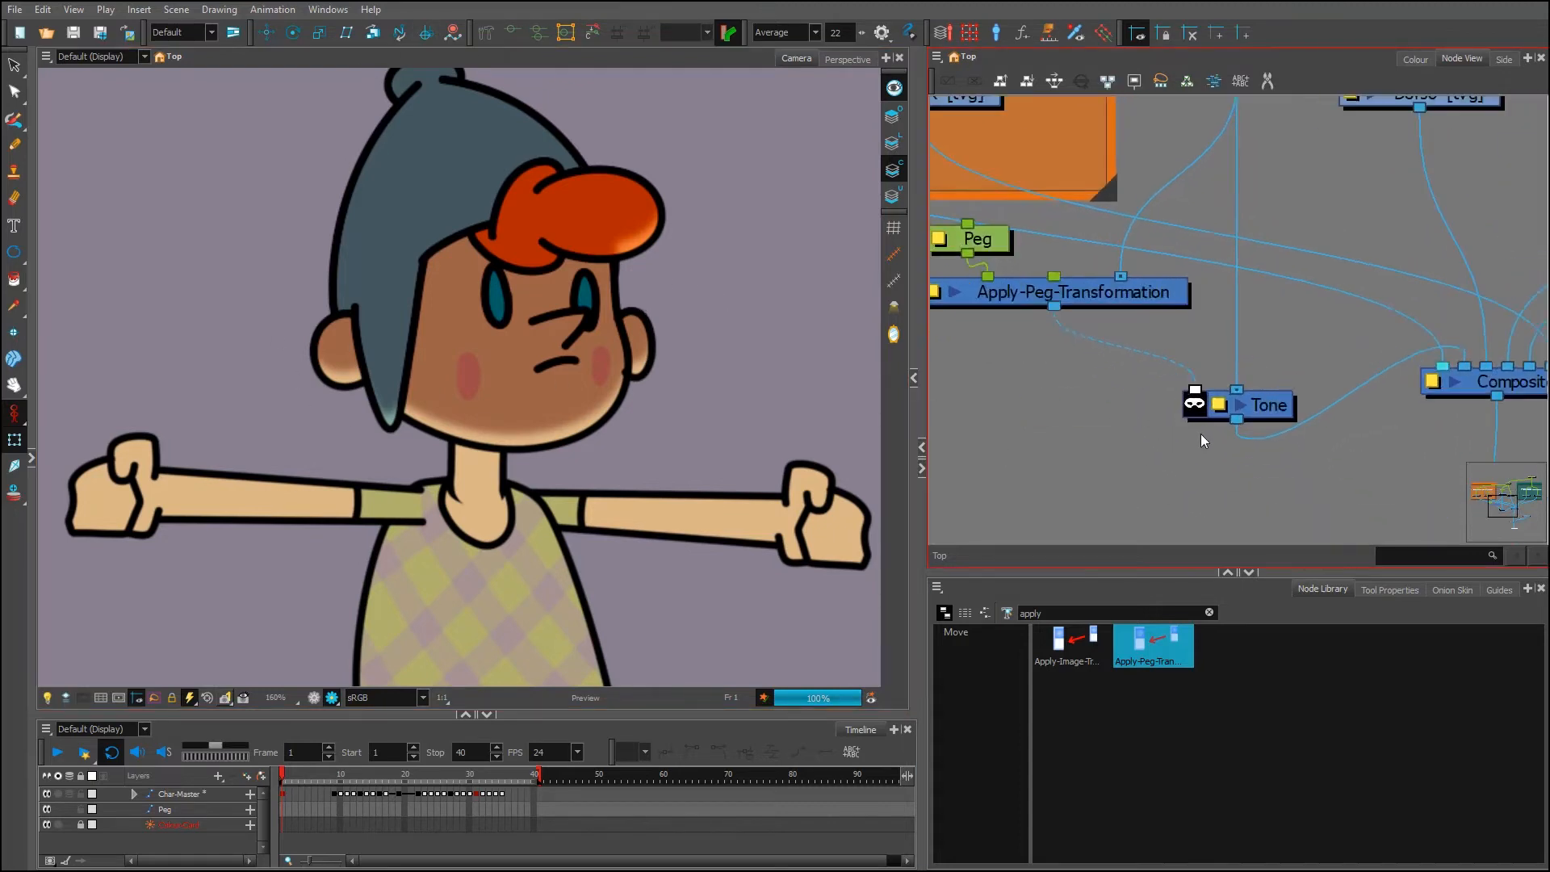
{"action": "scroll", "coordinate": [1183, 393], "scroll_direction": "up", "scroll_amount": 4}
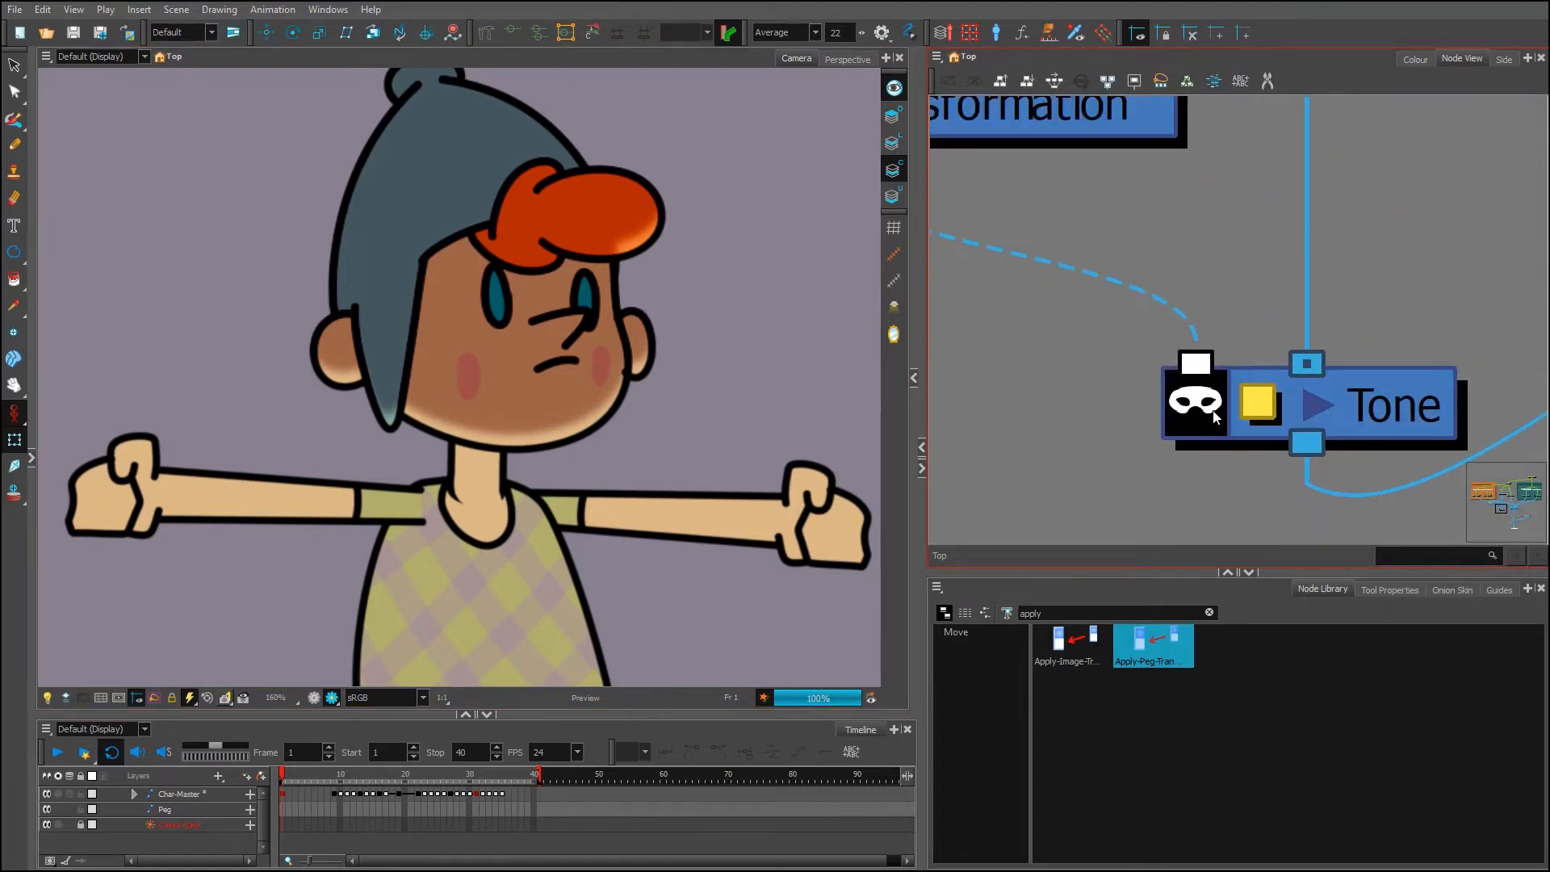
{"action": "scroll", "coordinate": [1195, 407], "scroll_direction": "down", "scroll_amount": 3}
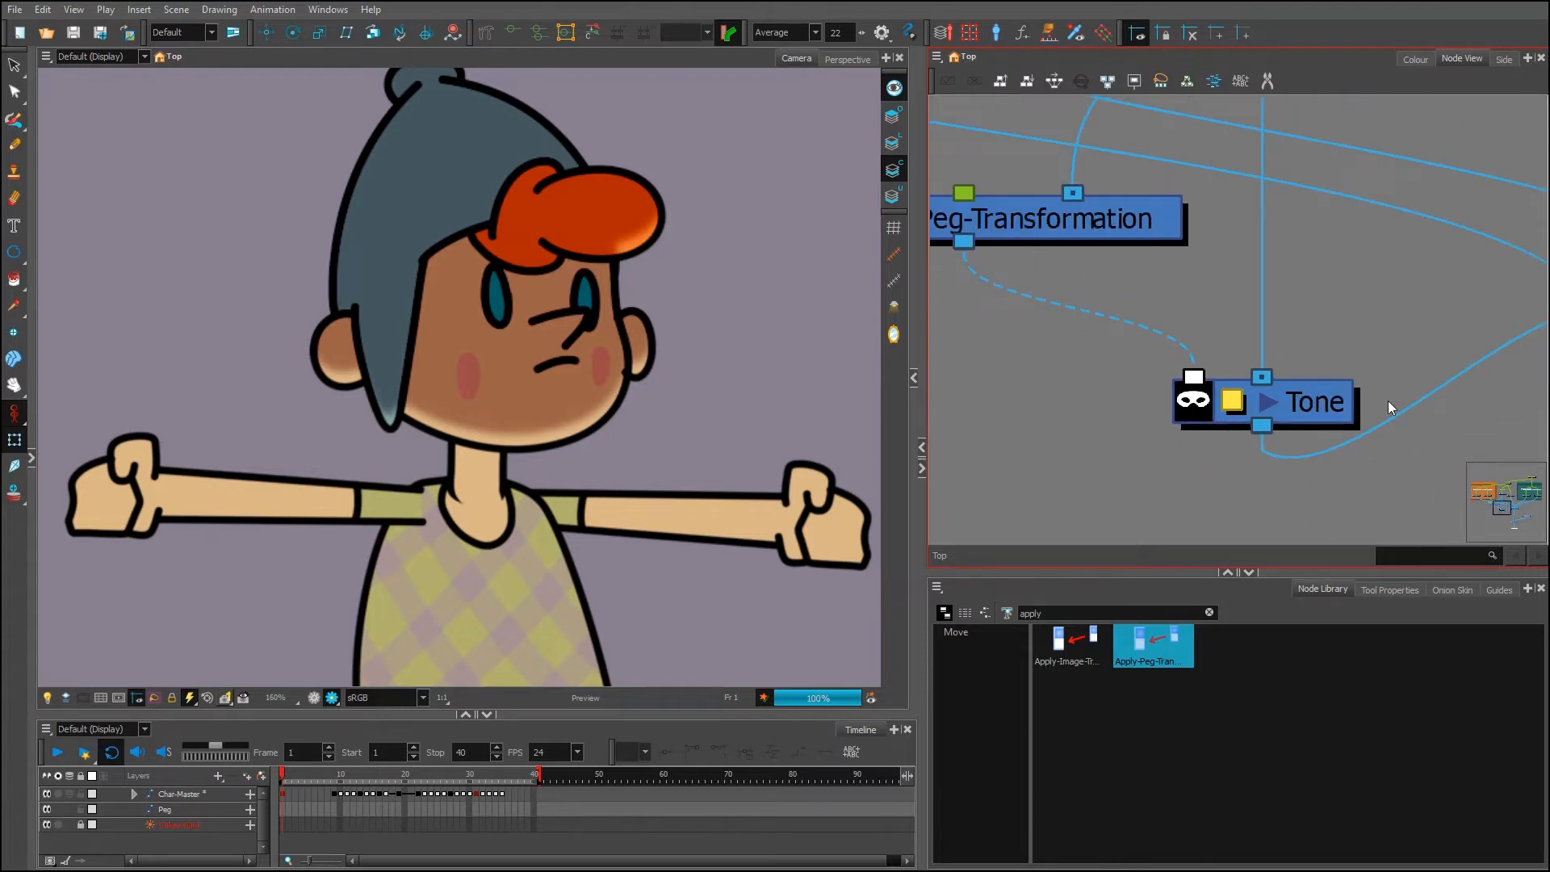
{"action": "left_click", "coordinate": [1198, 409]}
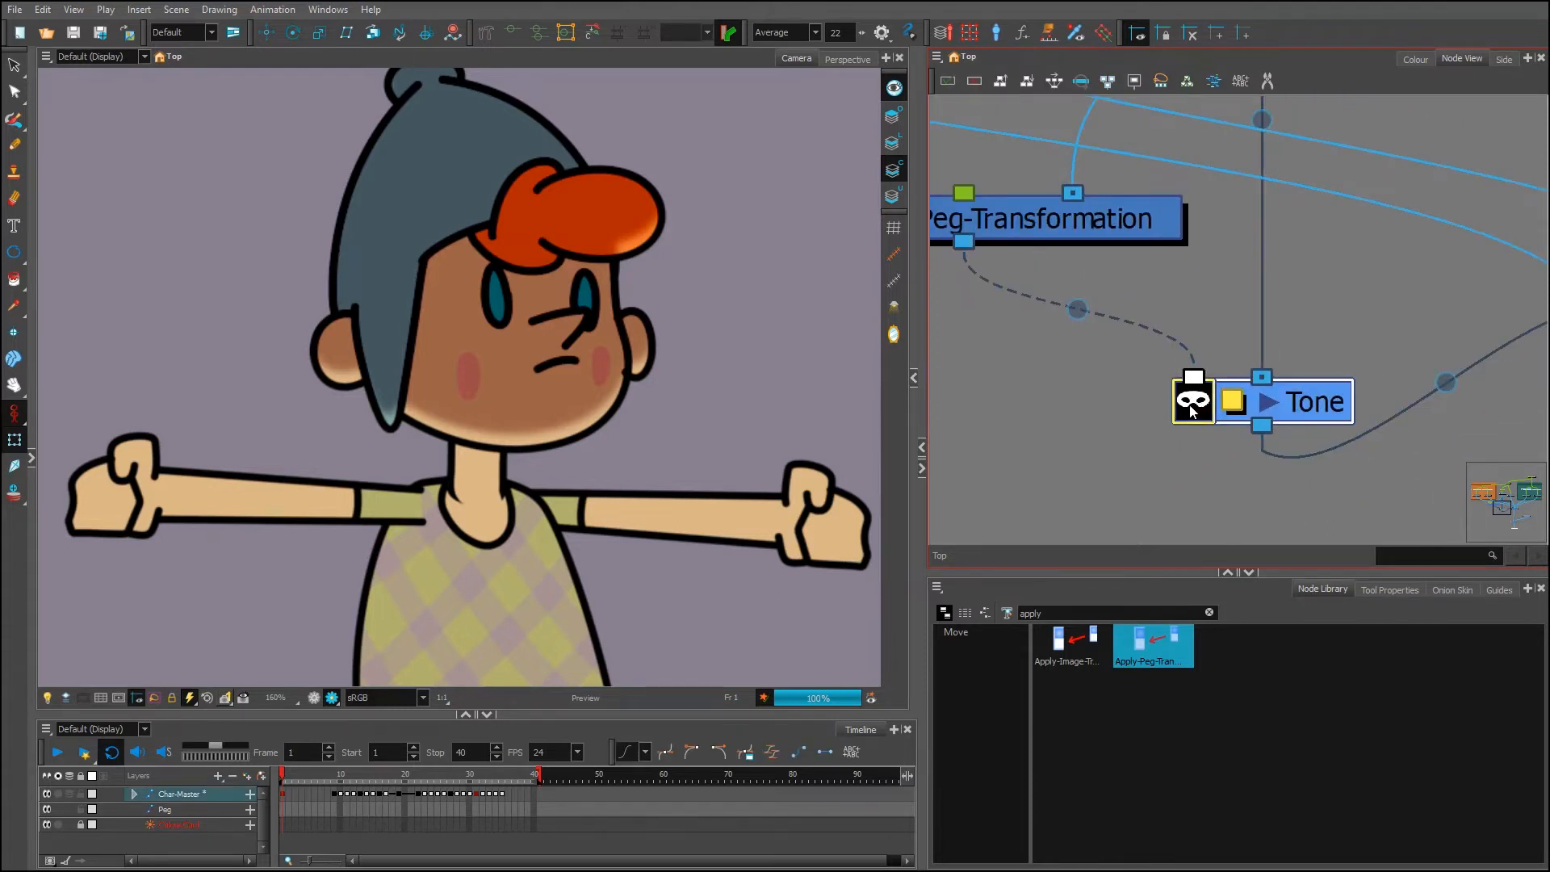
{"action": "left_click", "coordinate": [1193, 413]}
{"action": "left_click", "coordinate": [1058, 415]}
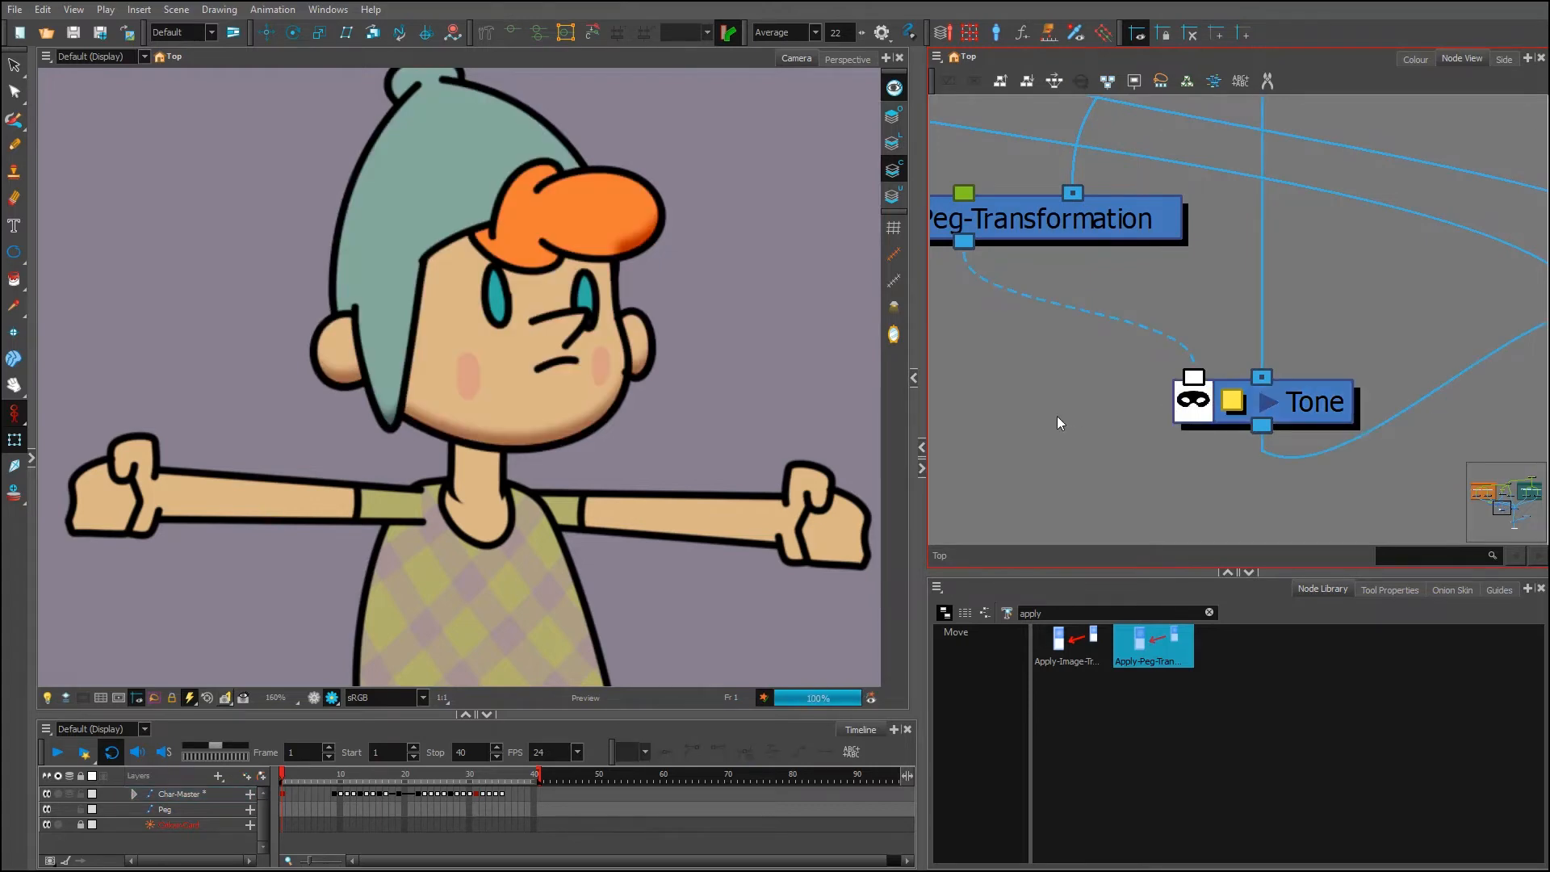
Open the layer properties of the Tone node
{"action": "scroll", "coordinate": [511, 369], "scroll_direction": "down", "scroll_amount": 2}
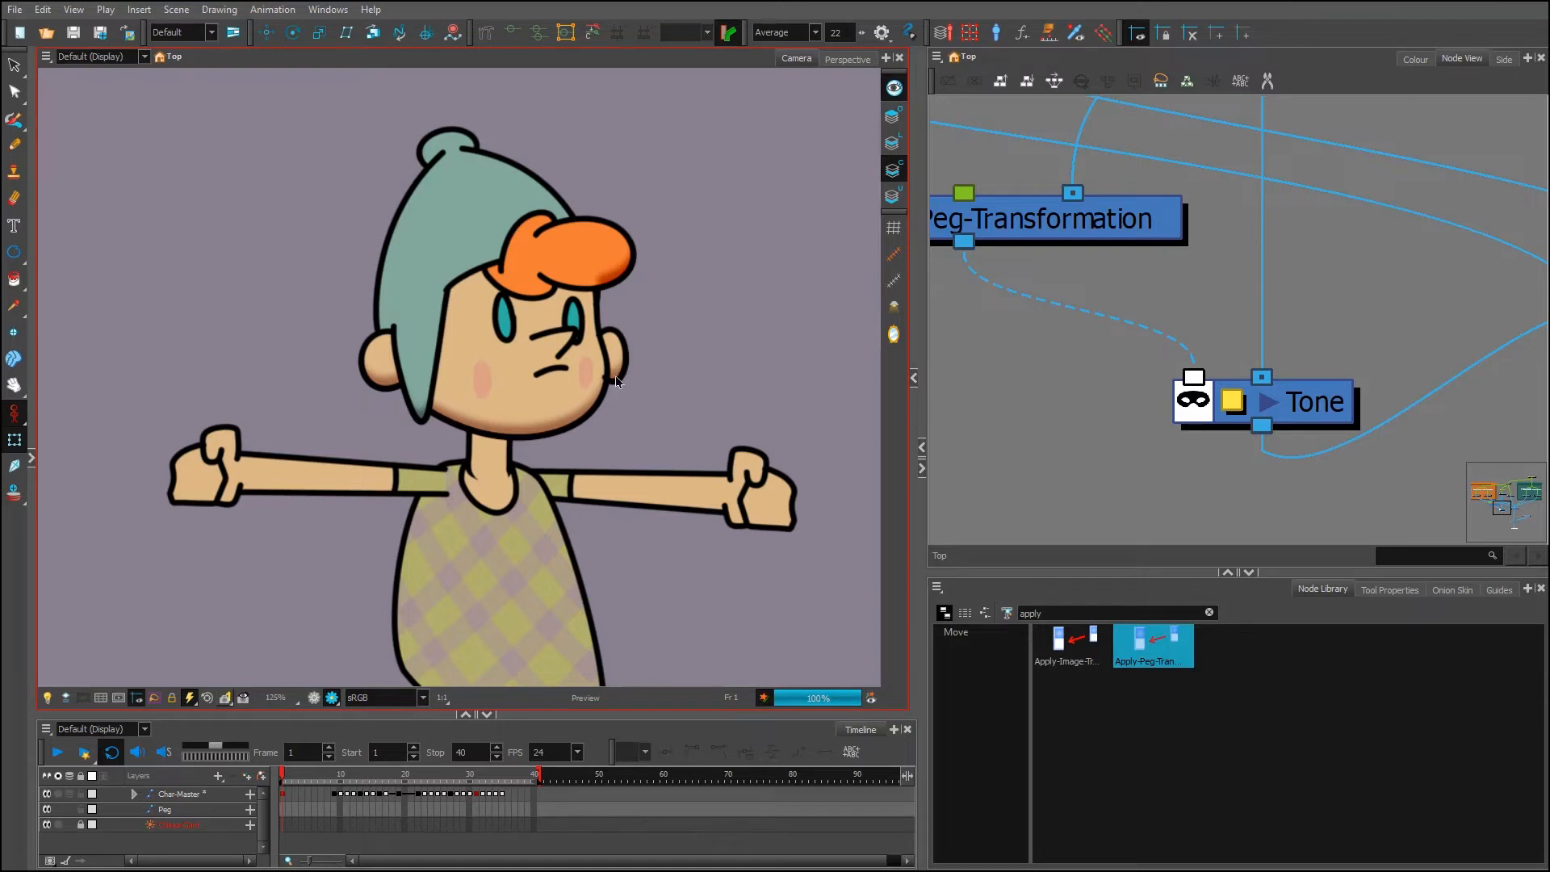
{"action": "scroll", "coordinate": [381, 368], "scroll_direction": "up", "scroll_amount": 3}
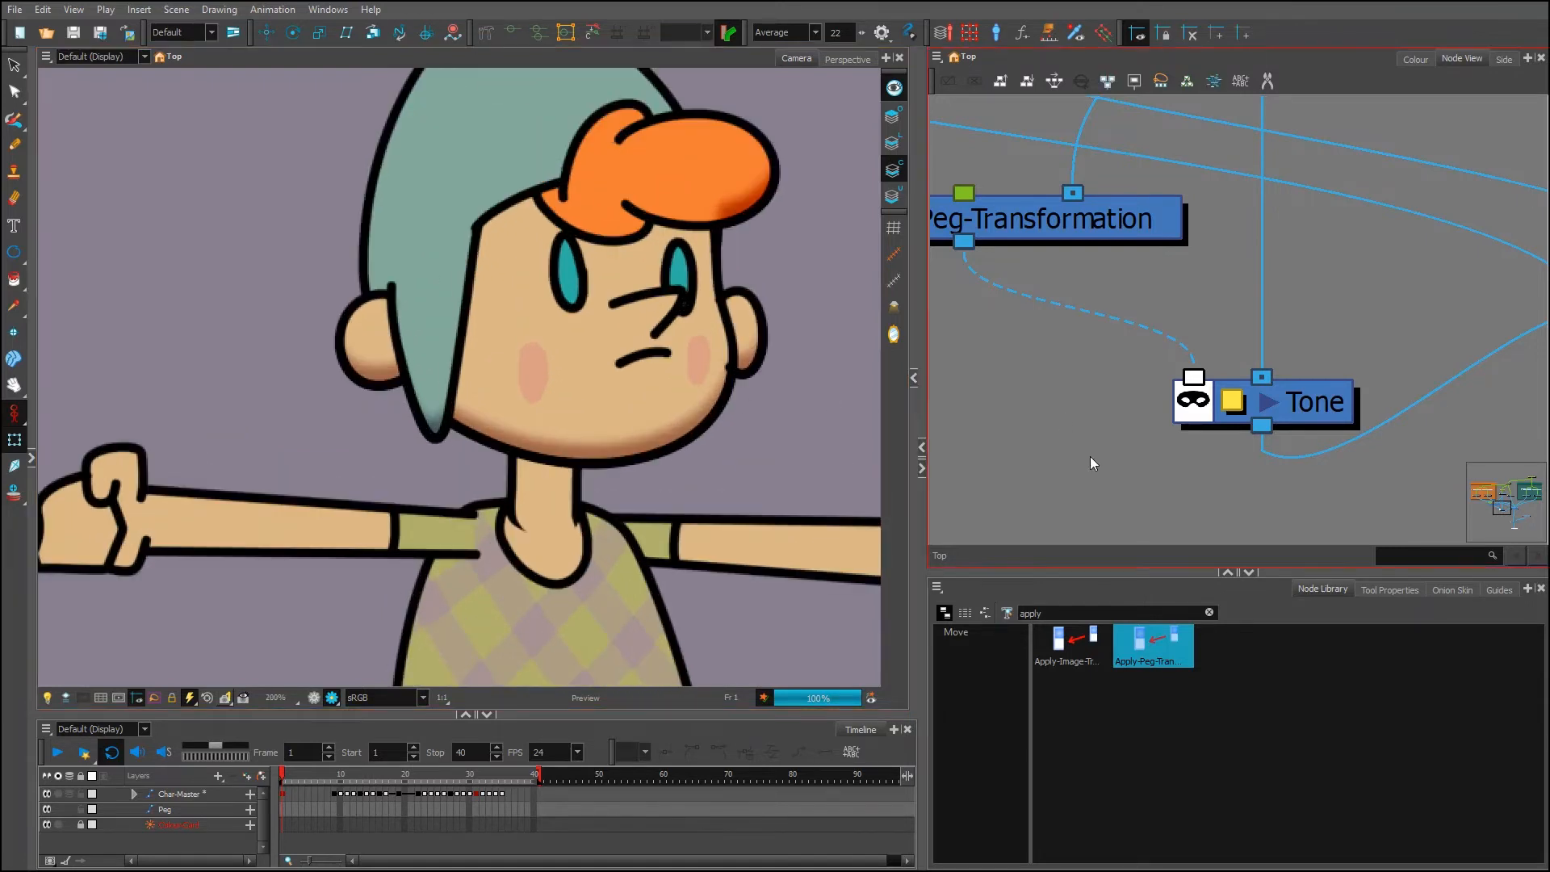
{"action": "scroll", "coordinate": [1264, 403], "scroll_direction": "down", "scroll_amount": 3}
{"action": "left_click", "coordinate": [1227, 404]}
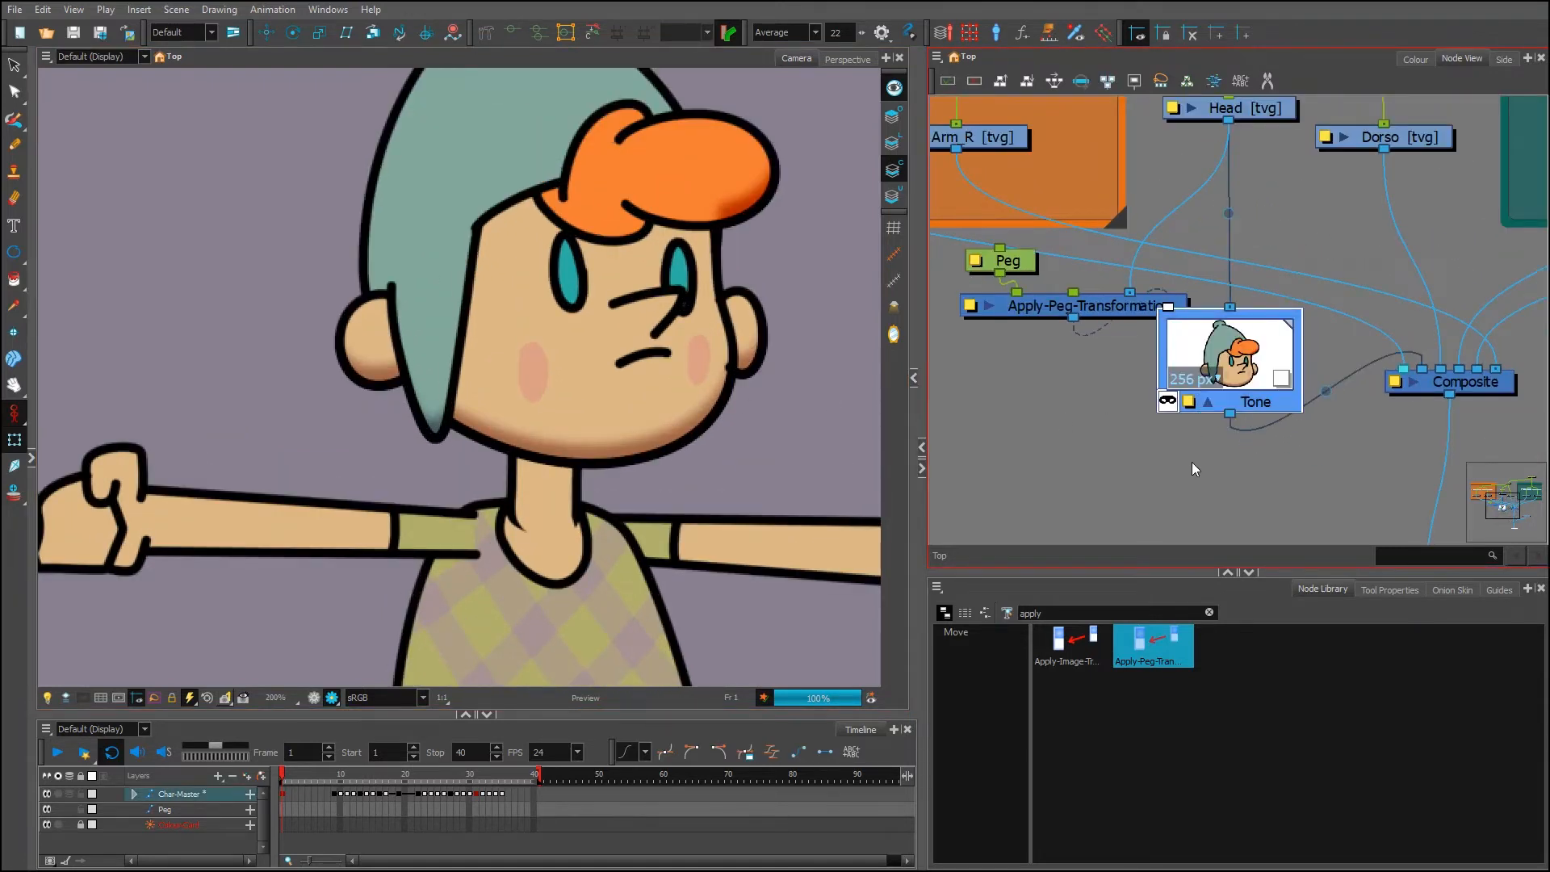
{"action": "left_click", "coordinate": [1209, 404]}
{"action": "left_click", "coordinate": [1216, 402]}
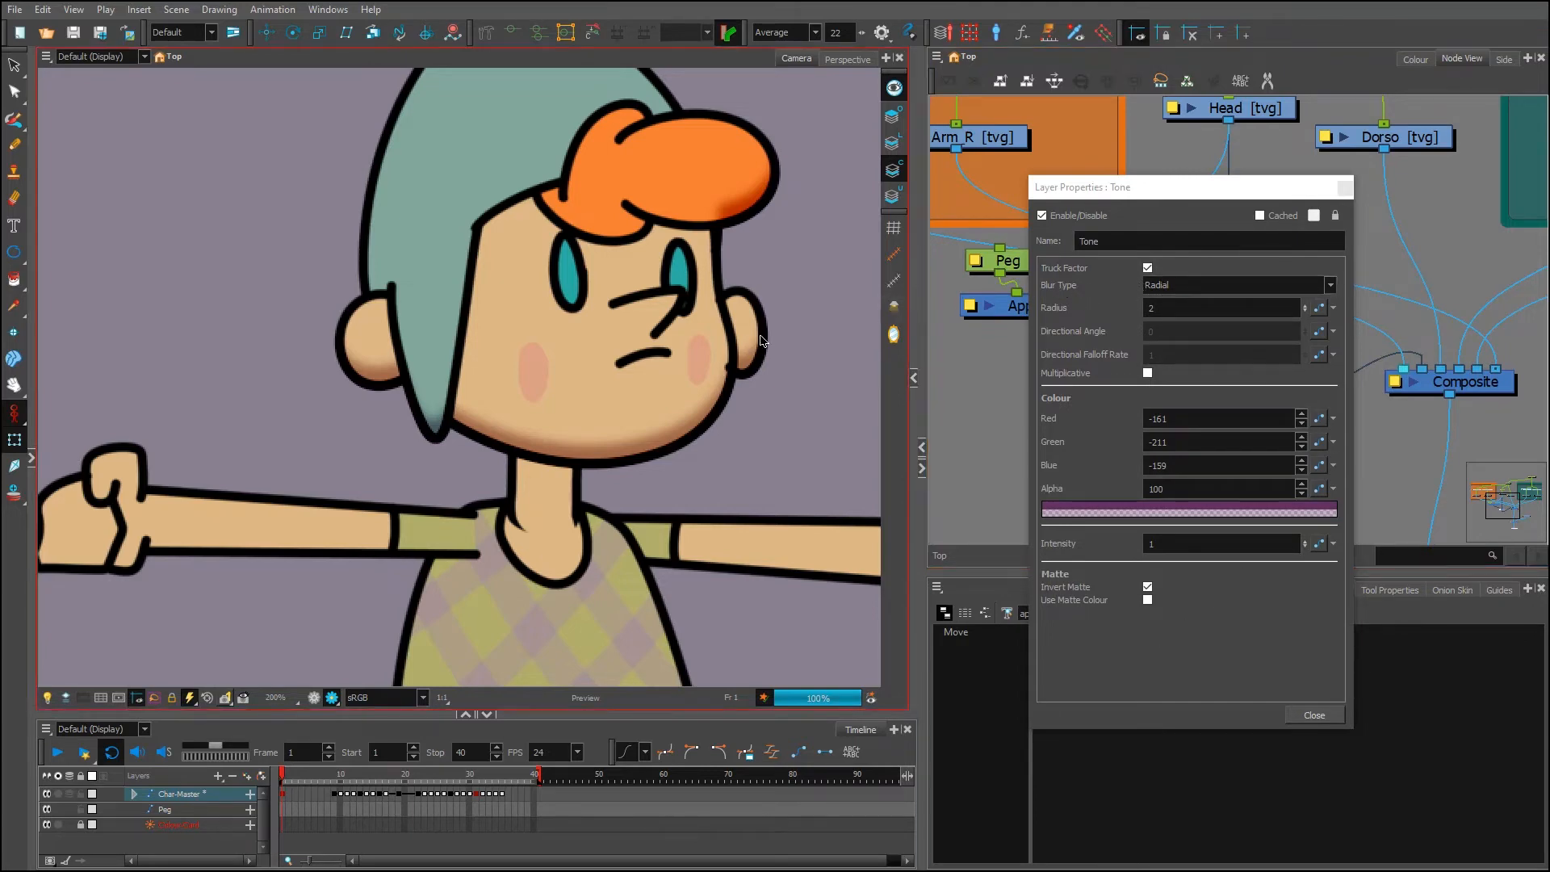
Try a blur radius of 0 on the Tone node, and set it back to 2
{"action": "scroll", "coordinate": [636, 429], "scroll_direction": "down", "scroll_amount": 3}
{"action": "scroll", "coordinate": [635, 337], "scroll_direction": "up", "scroll_amount": 2}
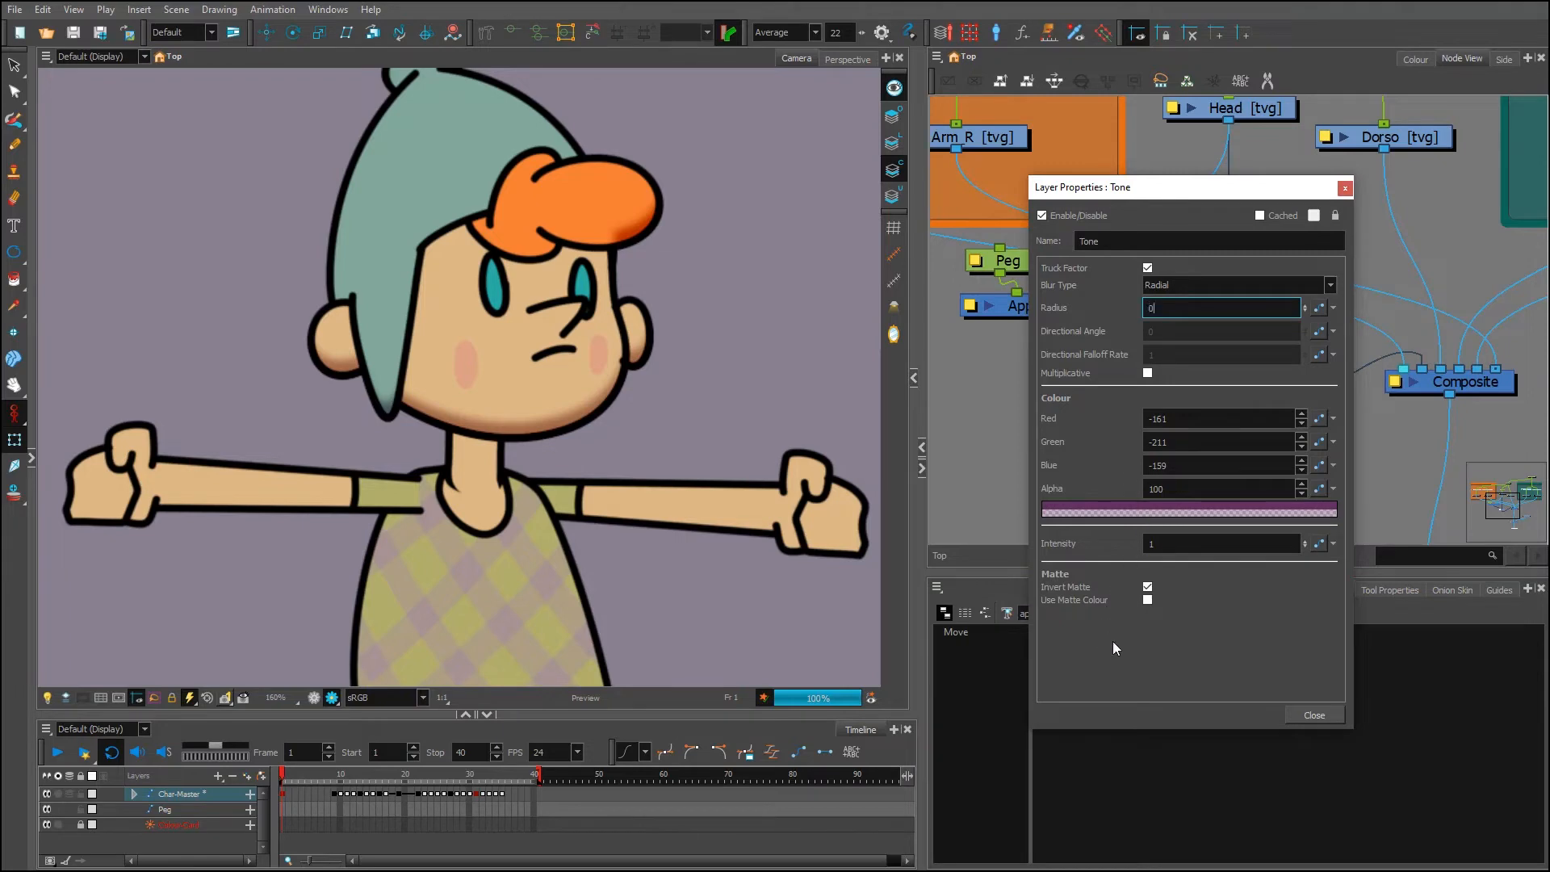
{"action": "key", "text": "Return"}
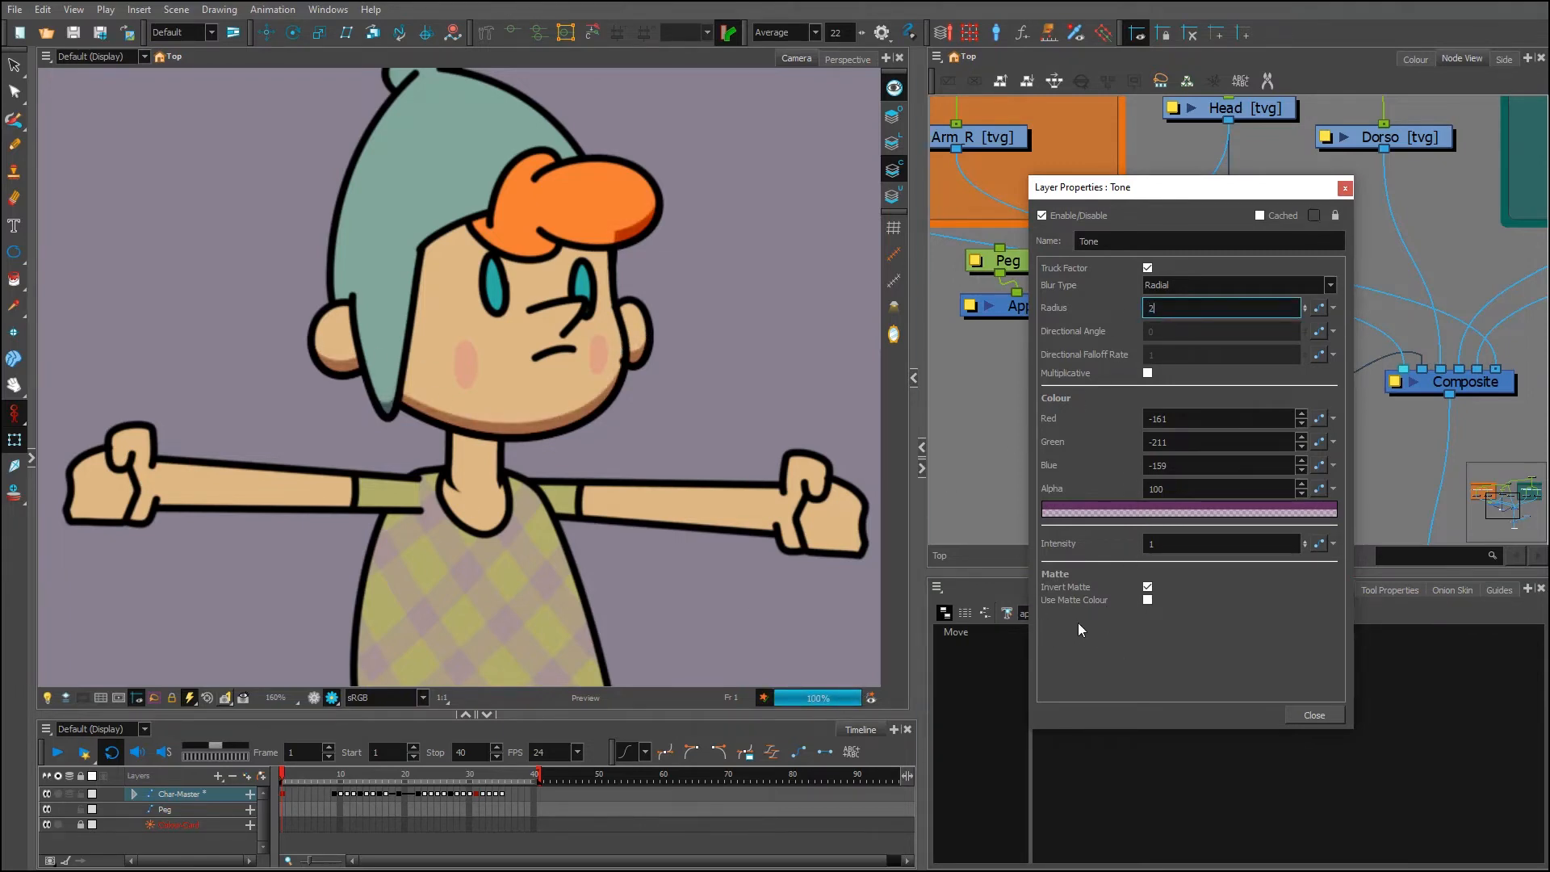
{"action": "key", "text": "Return"}
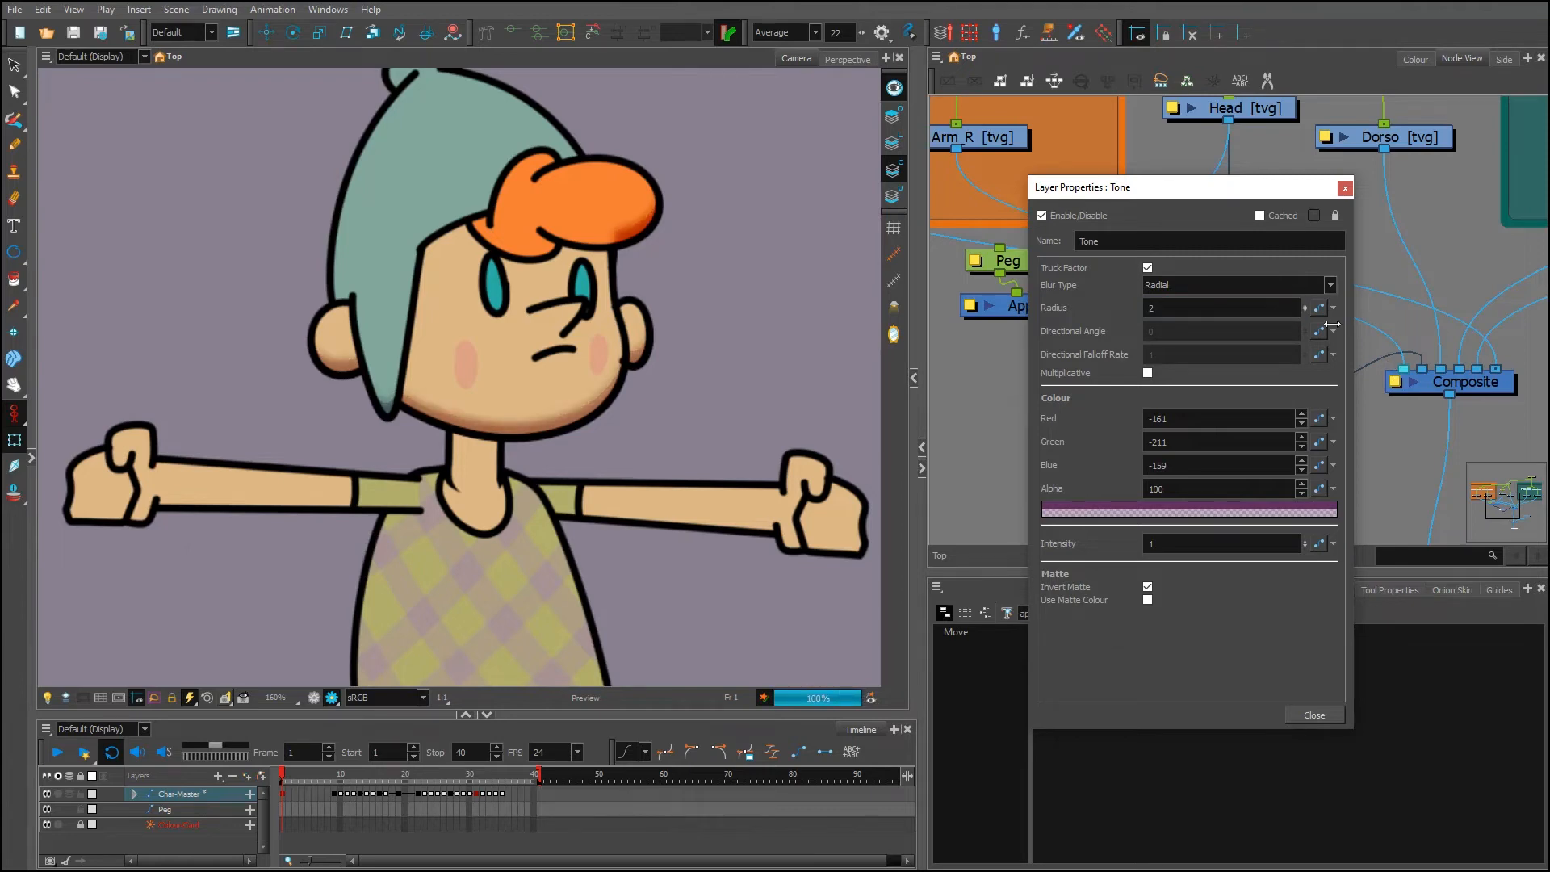
Try blue and purple tone colours, and set a dark purple with red -177, green -212 and blue -167
{"action": "left_click", "coordinate": [1175, 511]}
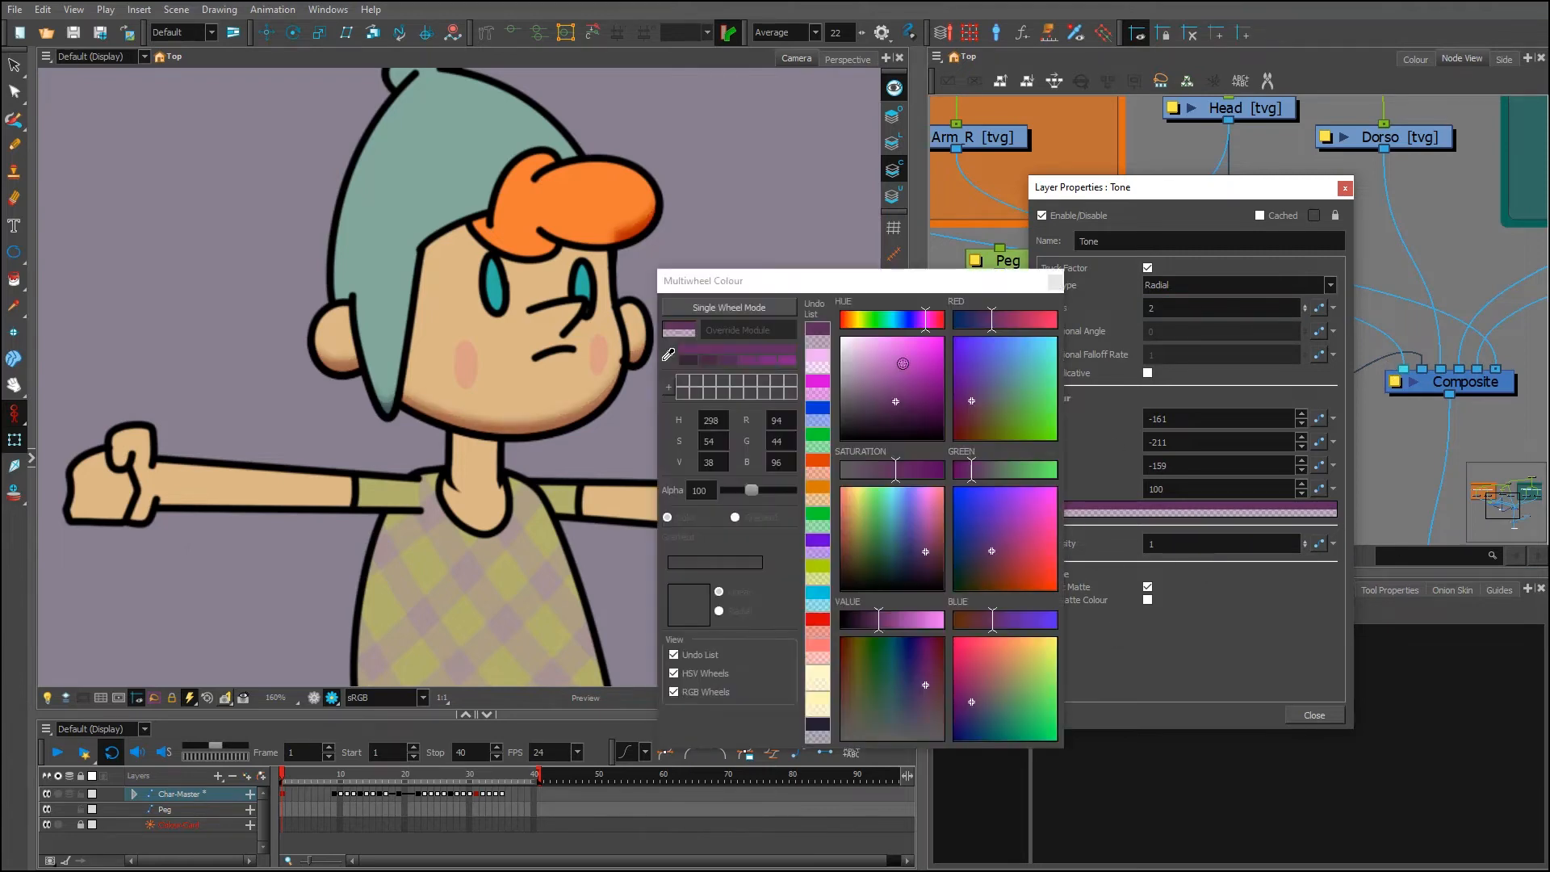
{"action": "mouse_move", "coordinate": [903, 323]}
{"action": "left_mouse_down"}
{"action": "mouse_move", "coordinate": [864, 323]}
{"action": "mouse_move", "coordinate": [902, 323]}
{"action": "left_mouse_up"}
{"action": "left_click", "coordinate": [923, 379]}
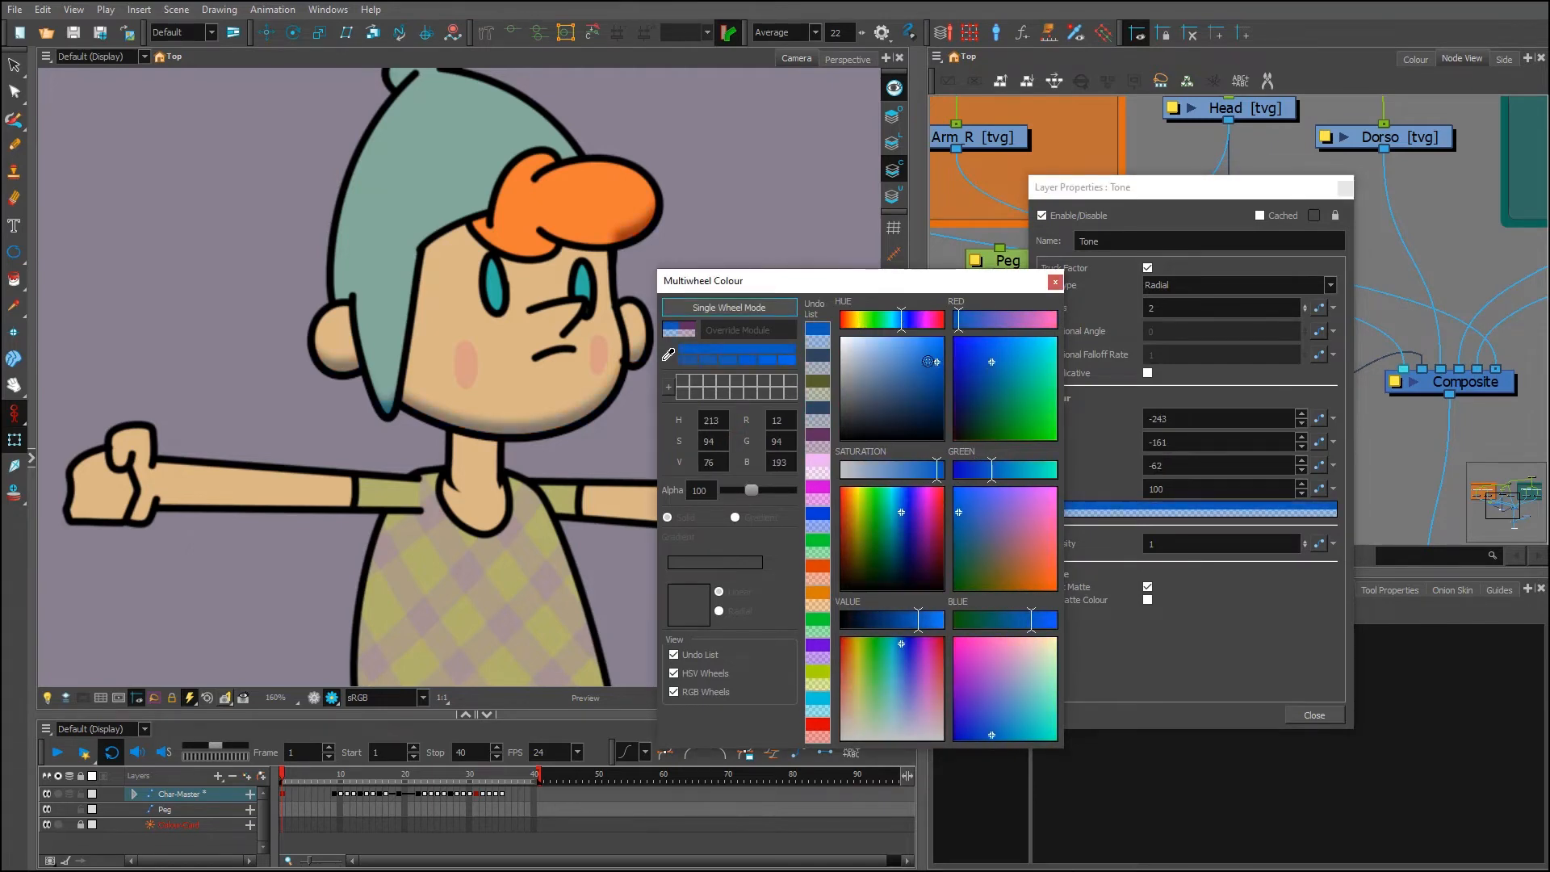
{"action": "left_click", "coordinate": [922, 322]}
{"action": "left_click", "coordinate": [910, 398]}
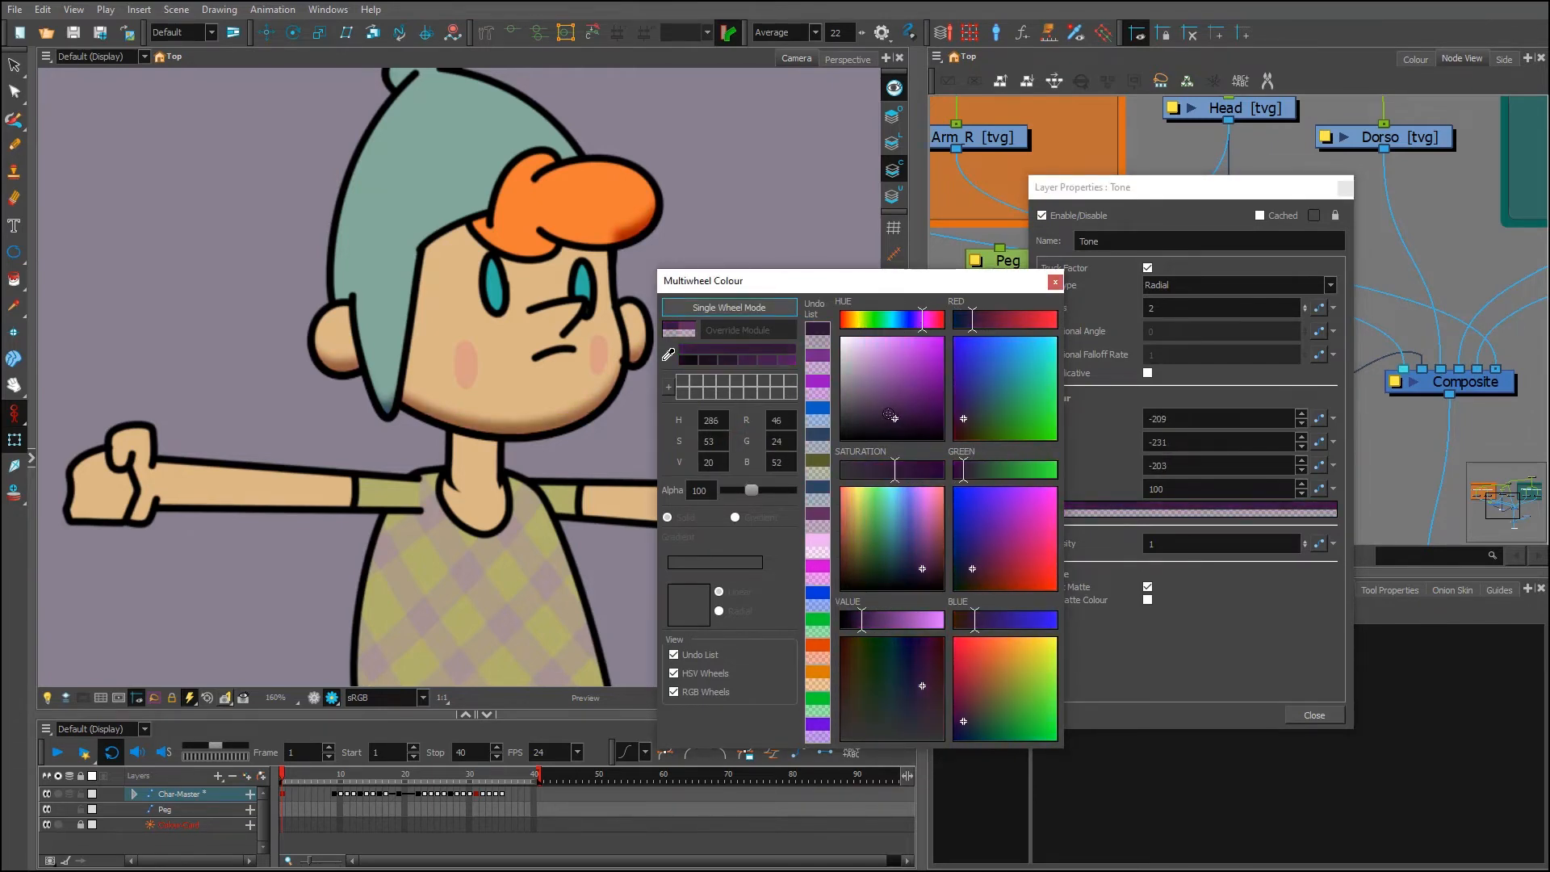
{"action": "left_click", "coordinate": [893, 404]}
{"action": "left_click", "coordinate": [1050, 284]}
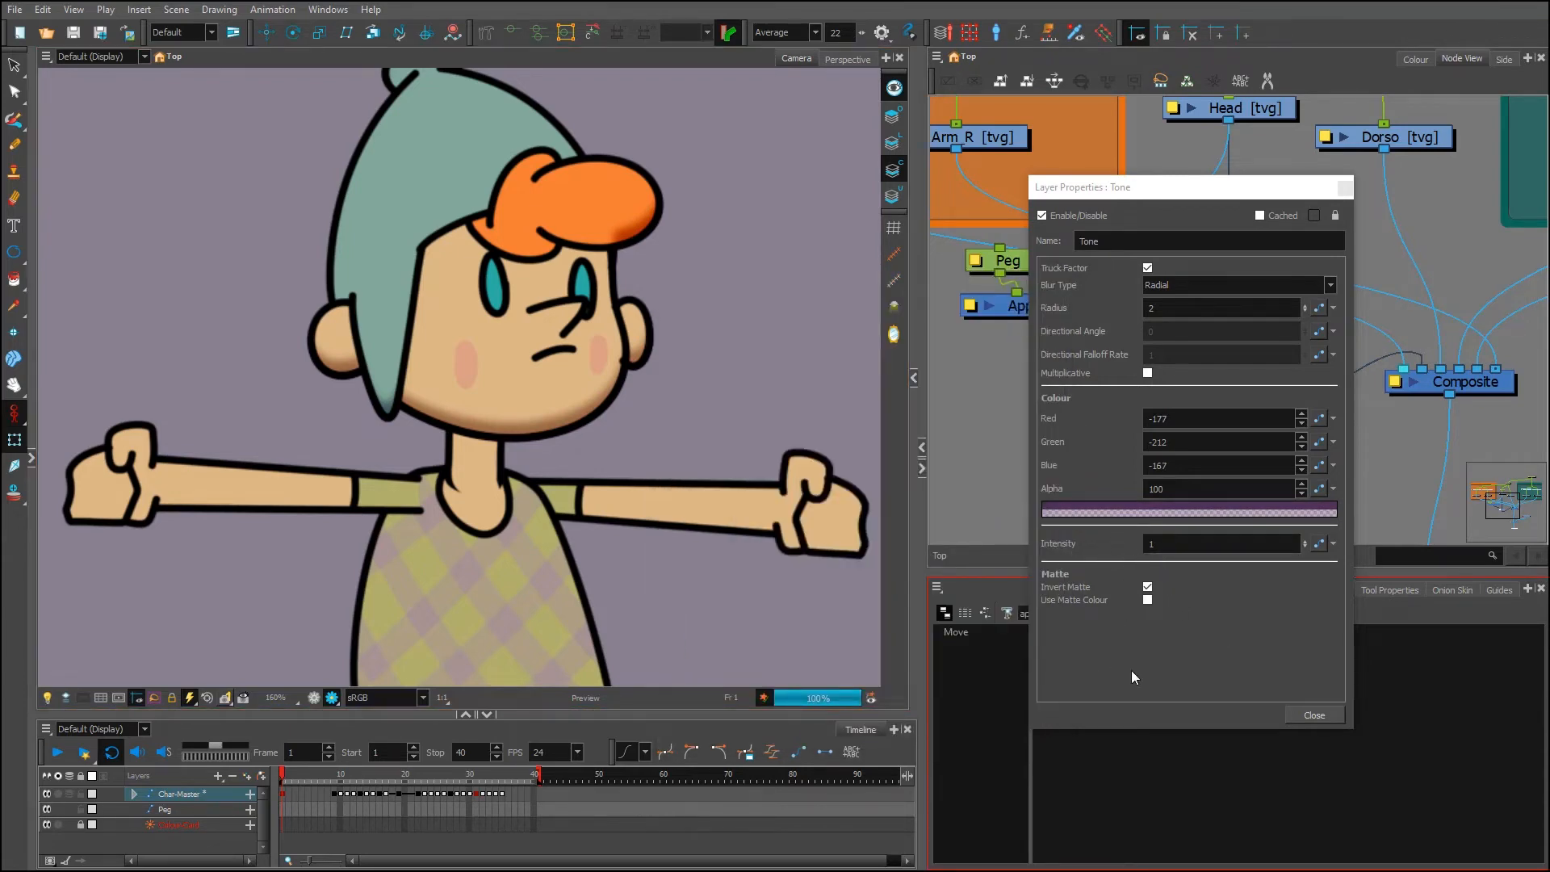
Try tone intensity values of 4 and 2
{"action": "left_click", "coordinate": [1223, 628]}
{"action": "double_click", "coordinate": [1190, 541]}
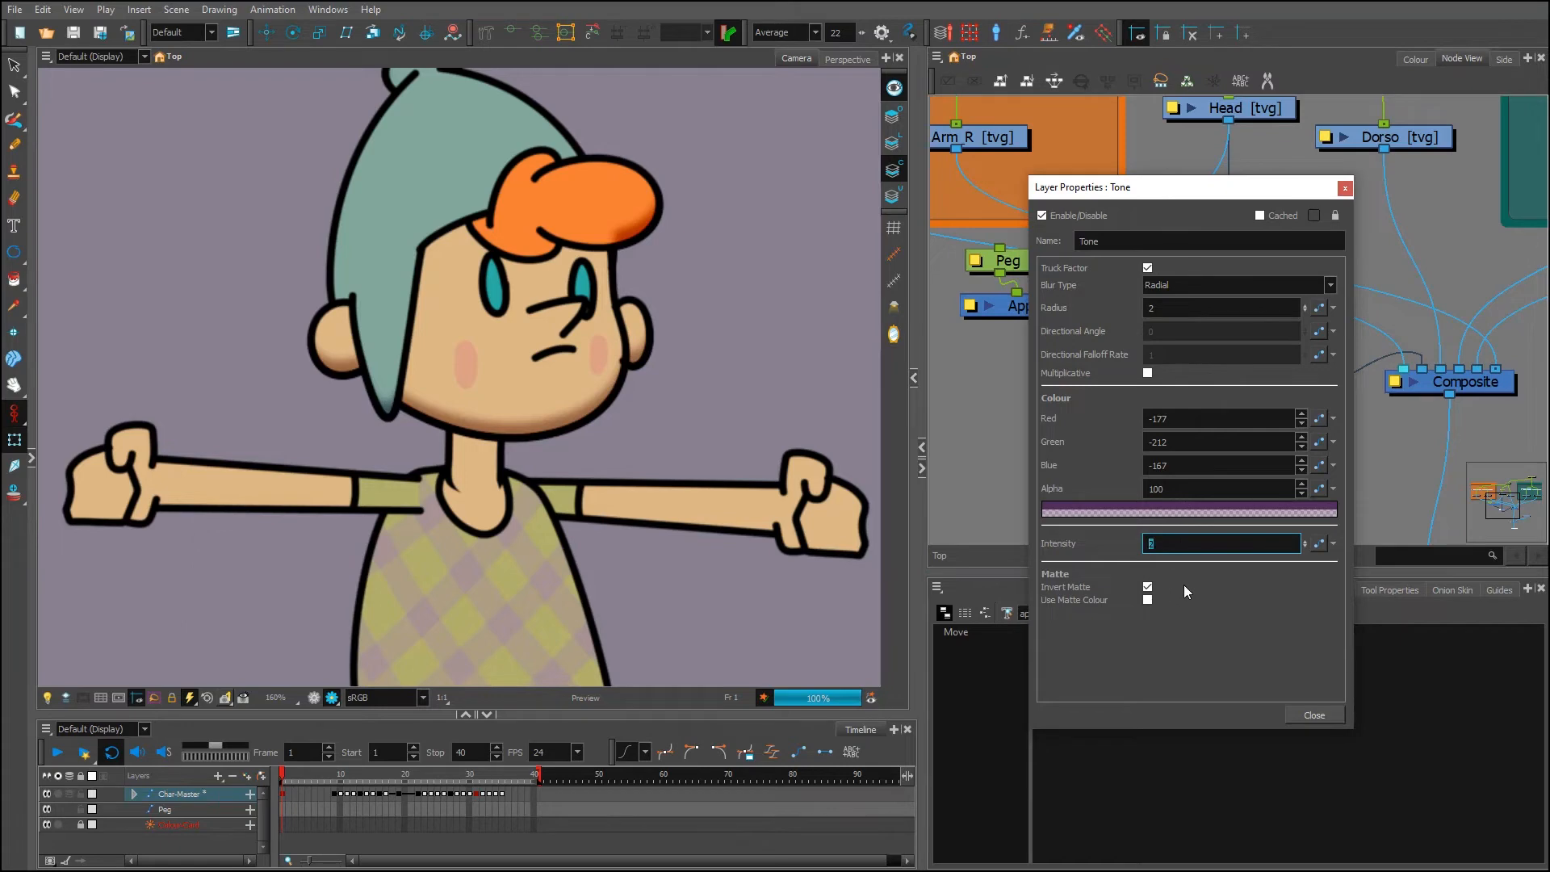
{"action": "type", "text": "4"}
{"action": "key", "text": "Return"}
{"action": "double_click", "coordinate": [1152, 544]}
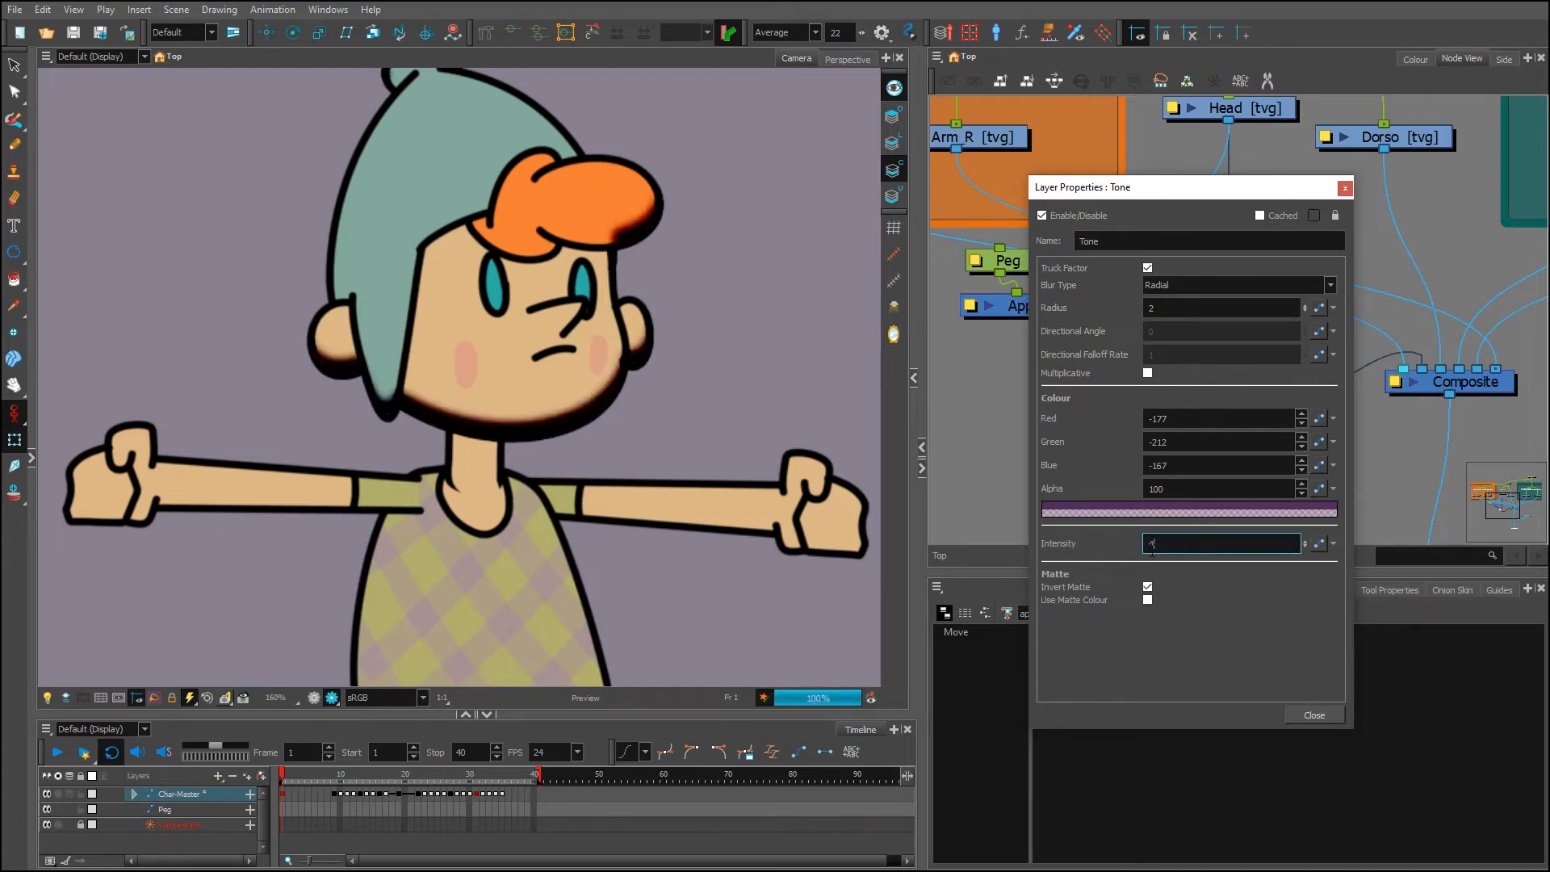
{"action": "key", "text": "Return"}
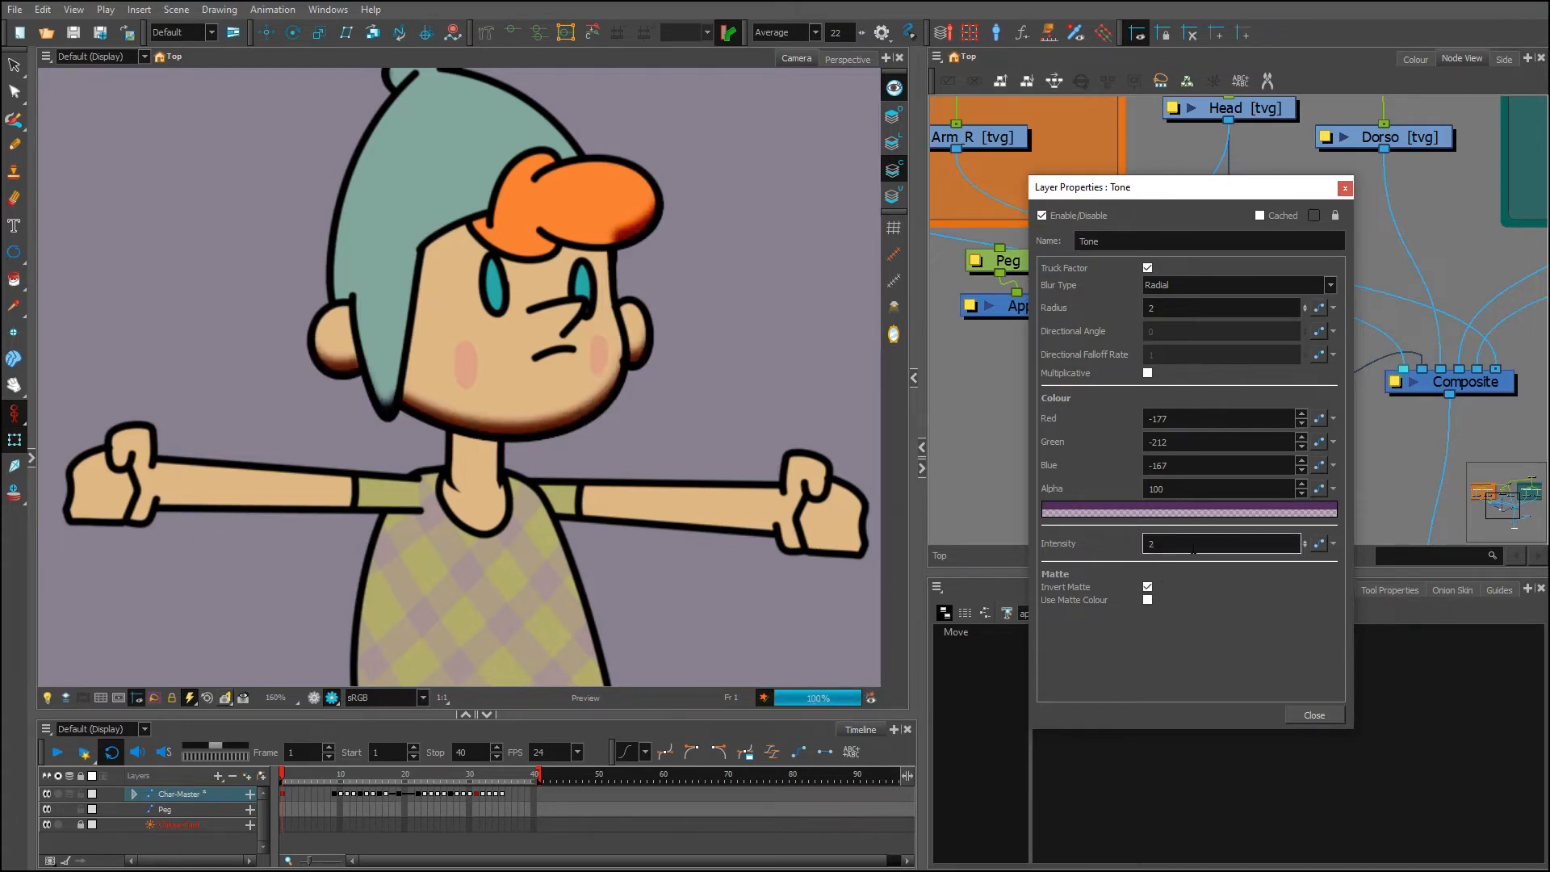
Set the Tone node's intensity to 0.5 and check the shading along the chin
{"action": "double_click", "coordinate": [1153, 544]}
{"action": "type", "text": "0.522"}
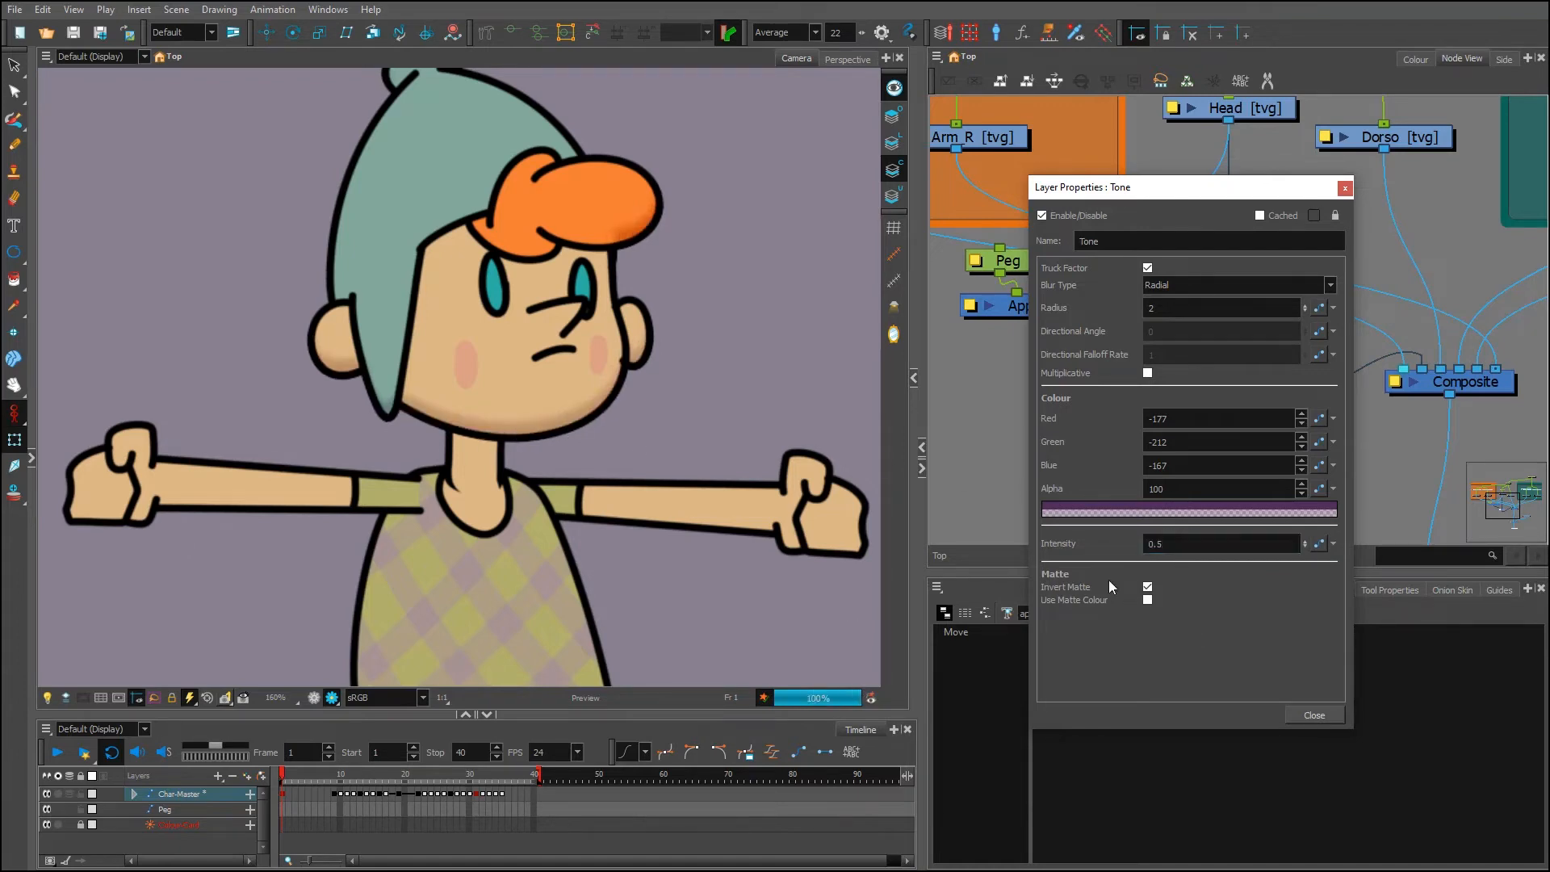
{"action": "scroll", "coordinate": [496, 414], "scroll_direction": "up", "scroll_amount": 4}
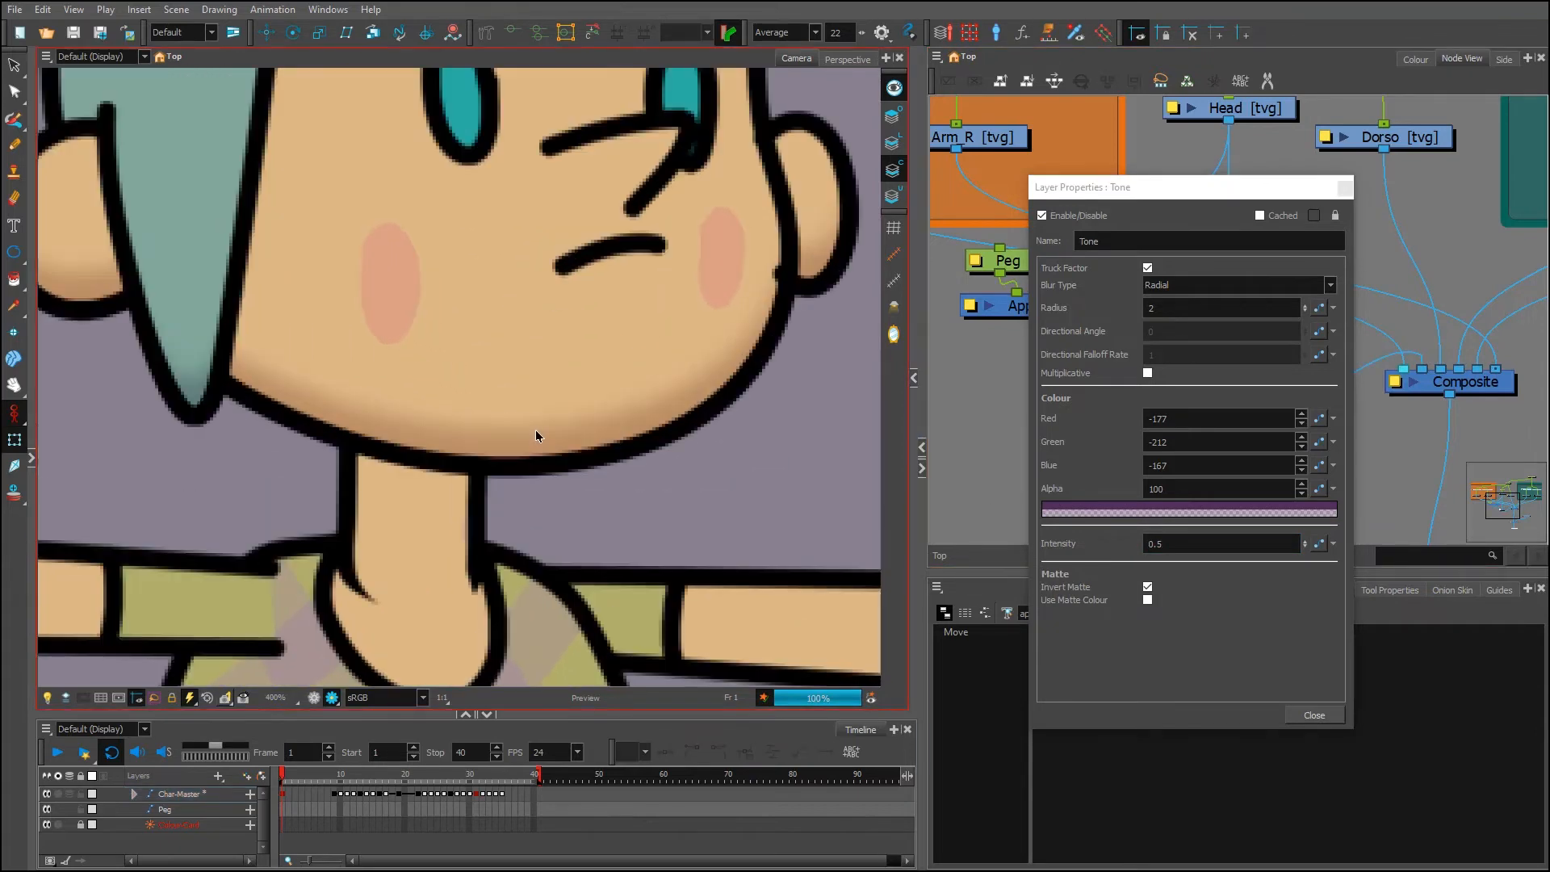
Set the Tone node's intensity to 1
{"action": "scroll", "coordinate": [535, 430], "scroll_direction": "down", "scroll_amount": 4}
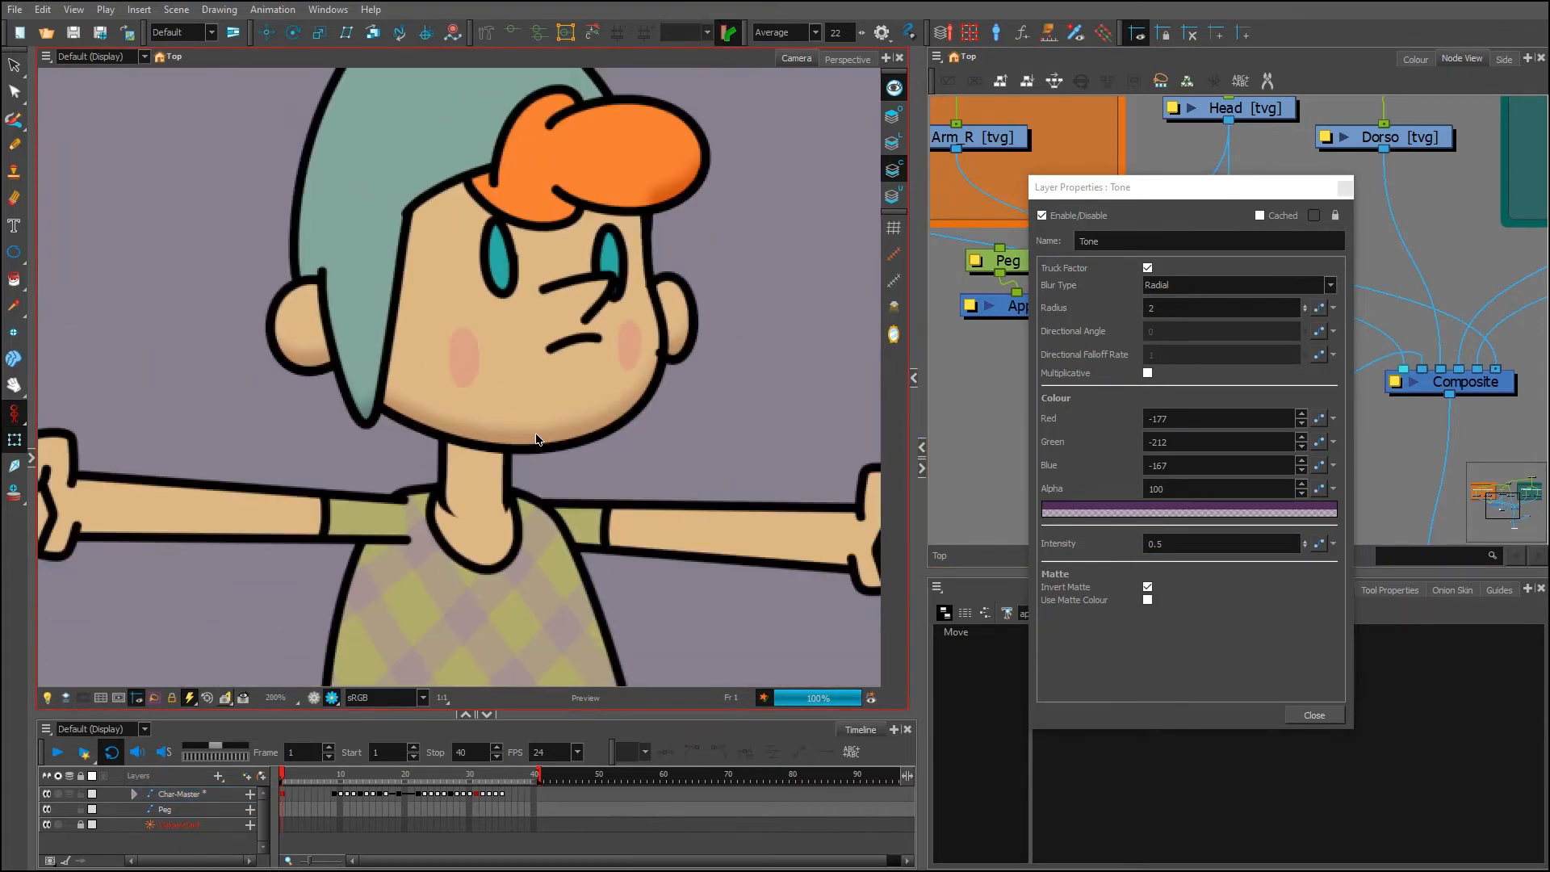
{"action": "left_click", "coordinate": [1117, 568]}
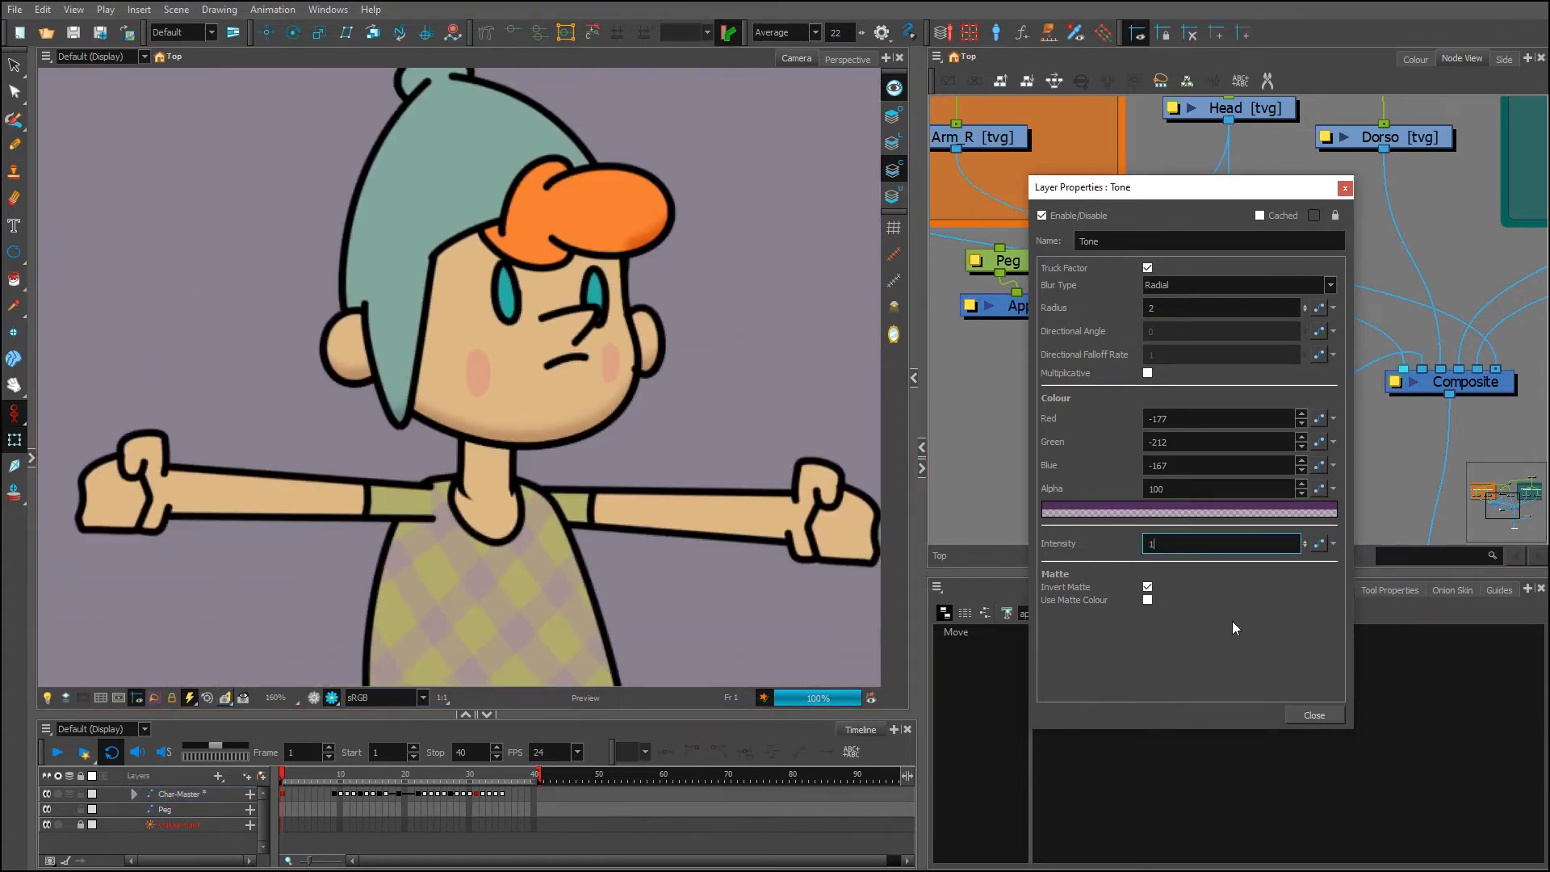
{"action": "key", "text": "Return"}
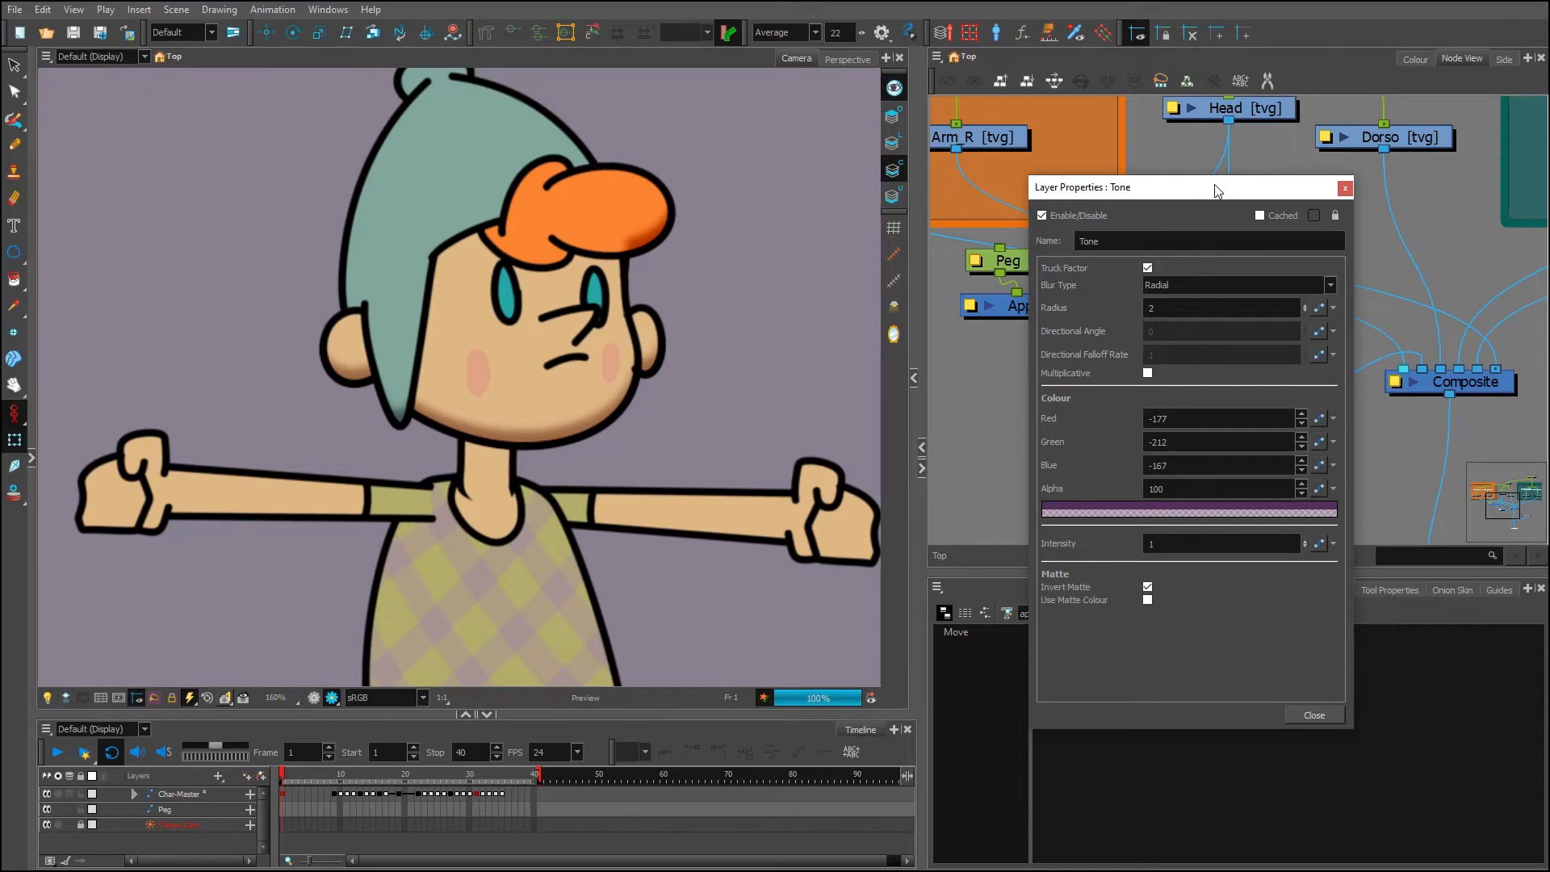
Turn off Invert Matte on the Tone node to compare the shading, and turn it back on
{"action": "left_click_drag", "start_coordinate": [1218, 191], "coordinate": [1167, 175]}
{"action": "left_click", "coordinate": [1069, 572]}
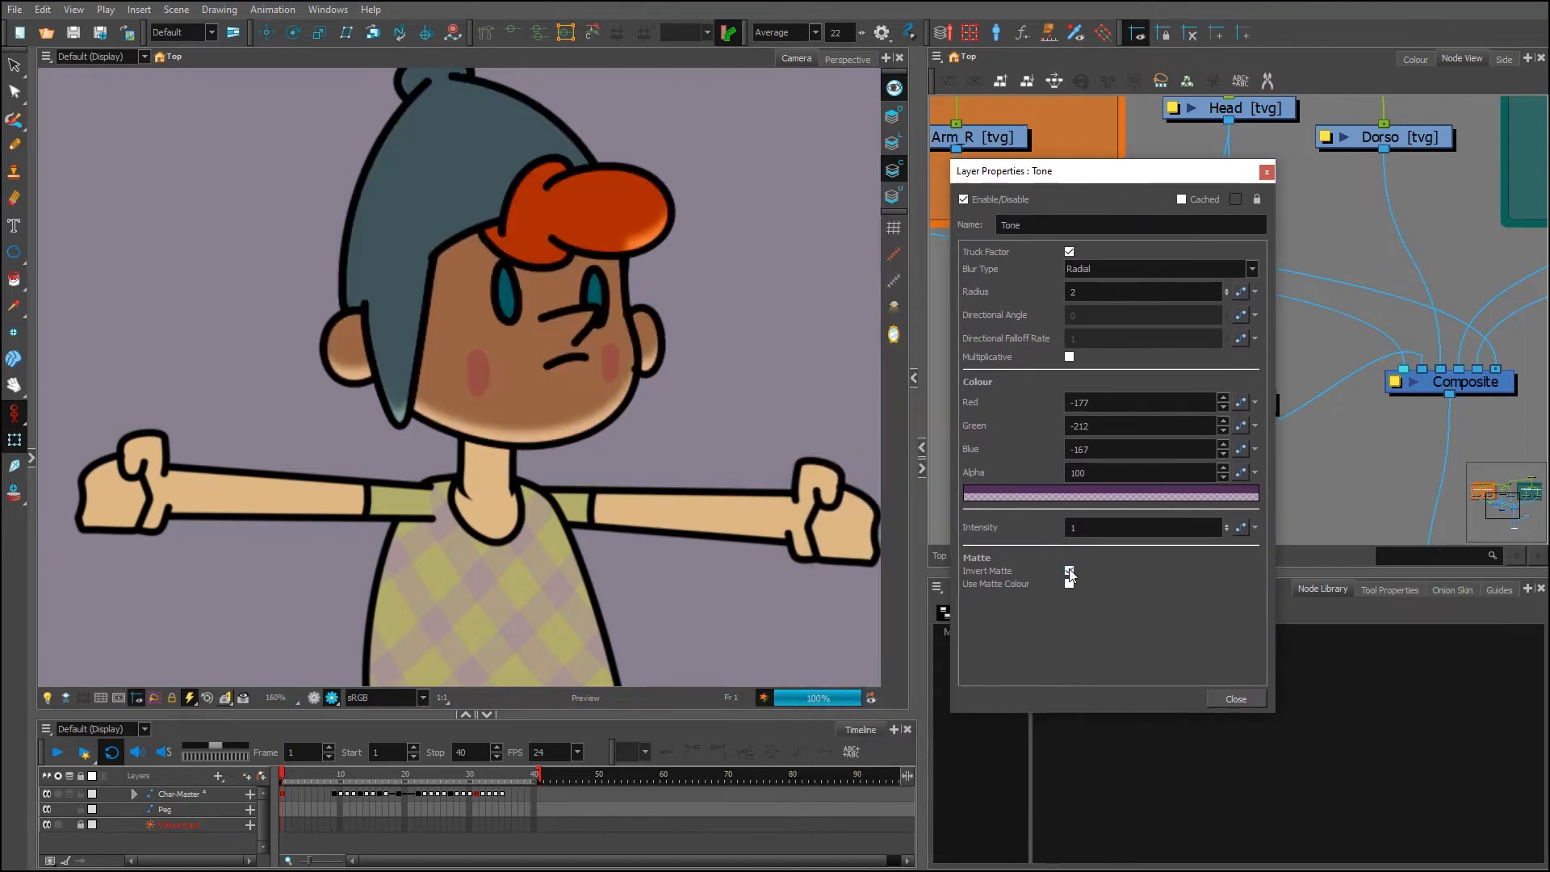
{"action": "left_click", "coordinate": [1070, 573]}
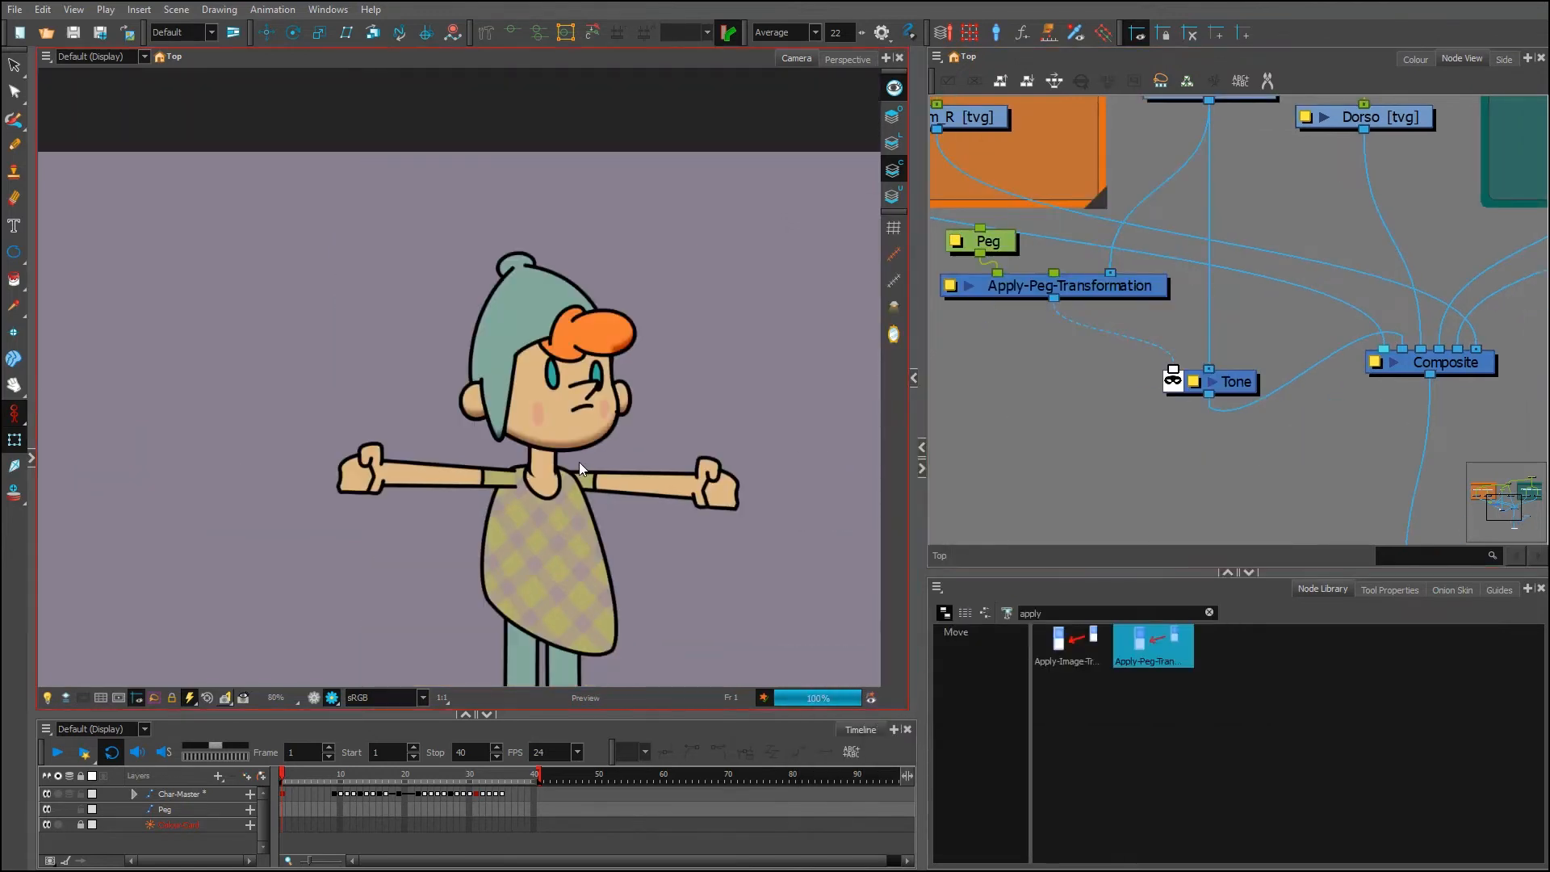
Rotate the head with its Head-P peg to test how the shading follows it, and leave it nearly upright
{"action": "scroll", "coordinate": [580, 465], "scroll_direction": "down", "scroll_amount": 1}
{"action": "scroll", "coordinate": [594, 463], "scroll_direction": "up", "scroll_amount": 3}
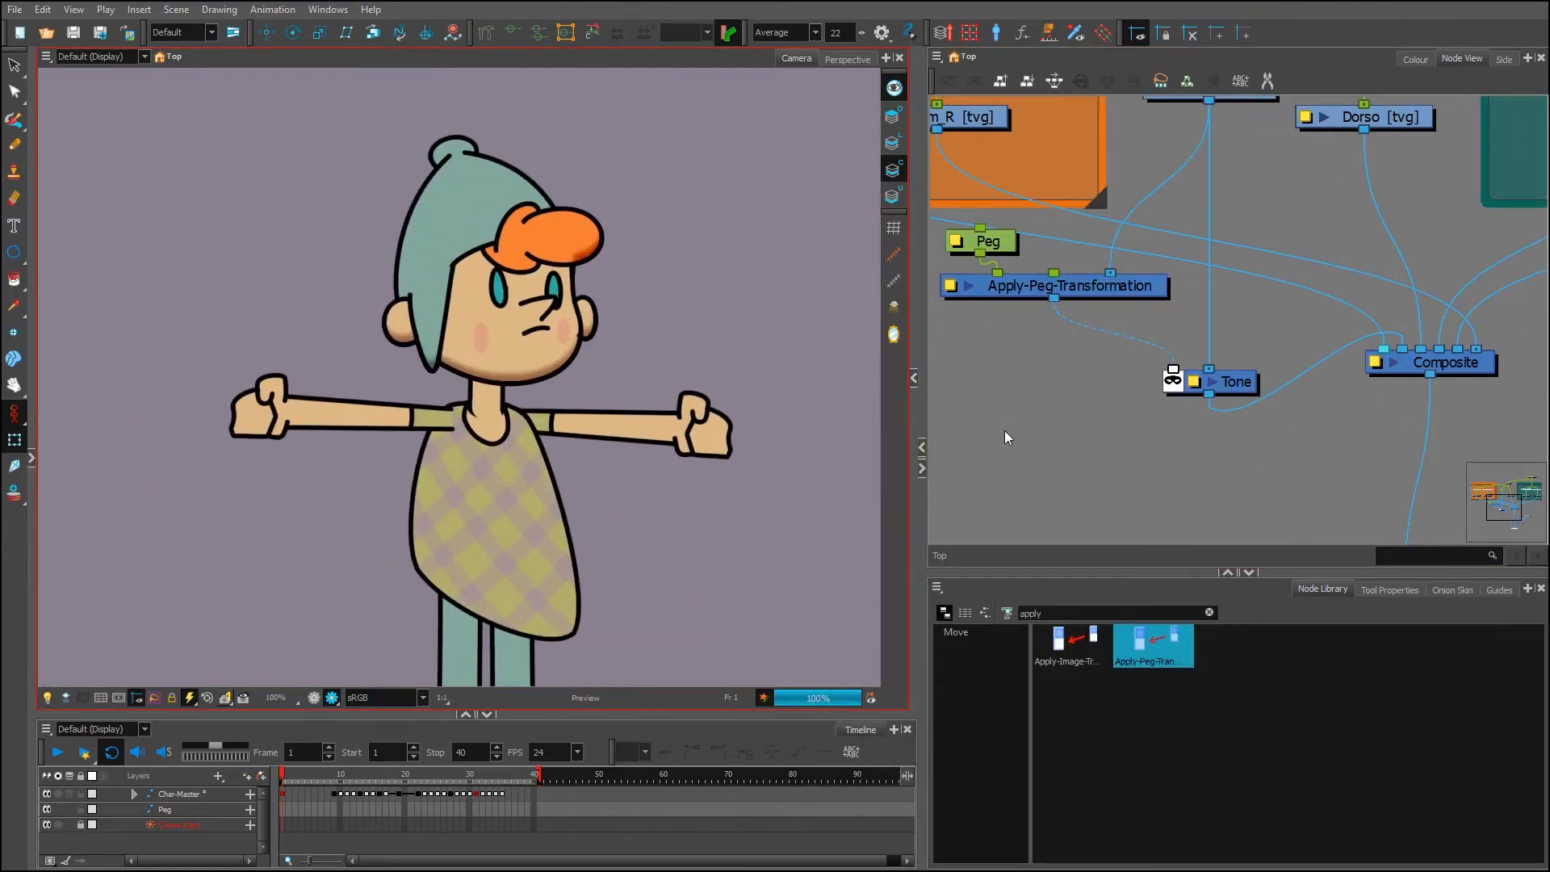
{"action": "scroll", "coordinate": [1082, 402], "scroll_direction": "up", "scroll_amount": 1}
{"action": "scroll", "coordinate": [1082, 402], "scroll_direction": "up", "scroll_amount": 3}
{"action": "left_click", "coordinate": [1201, 234]}
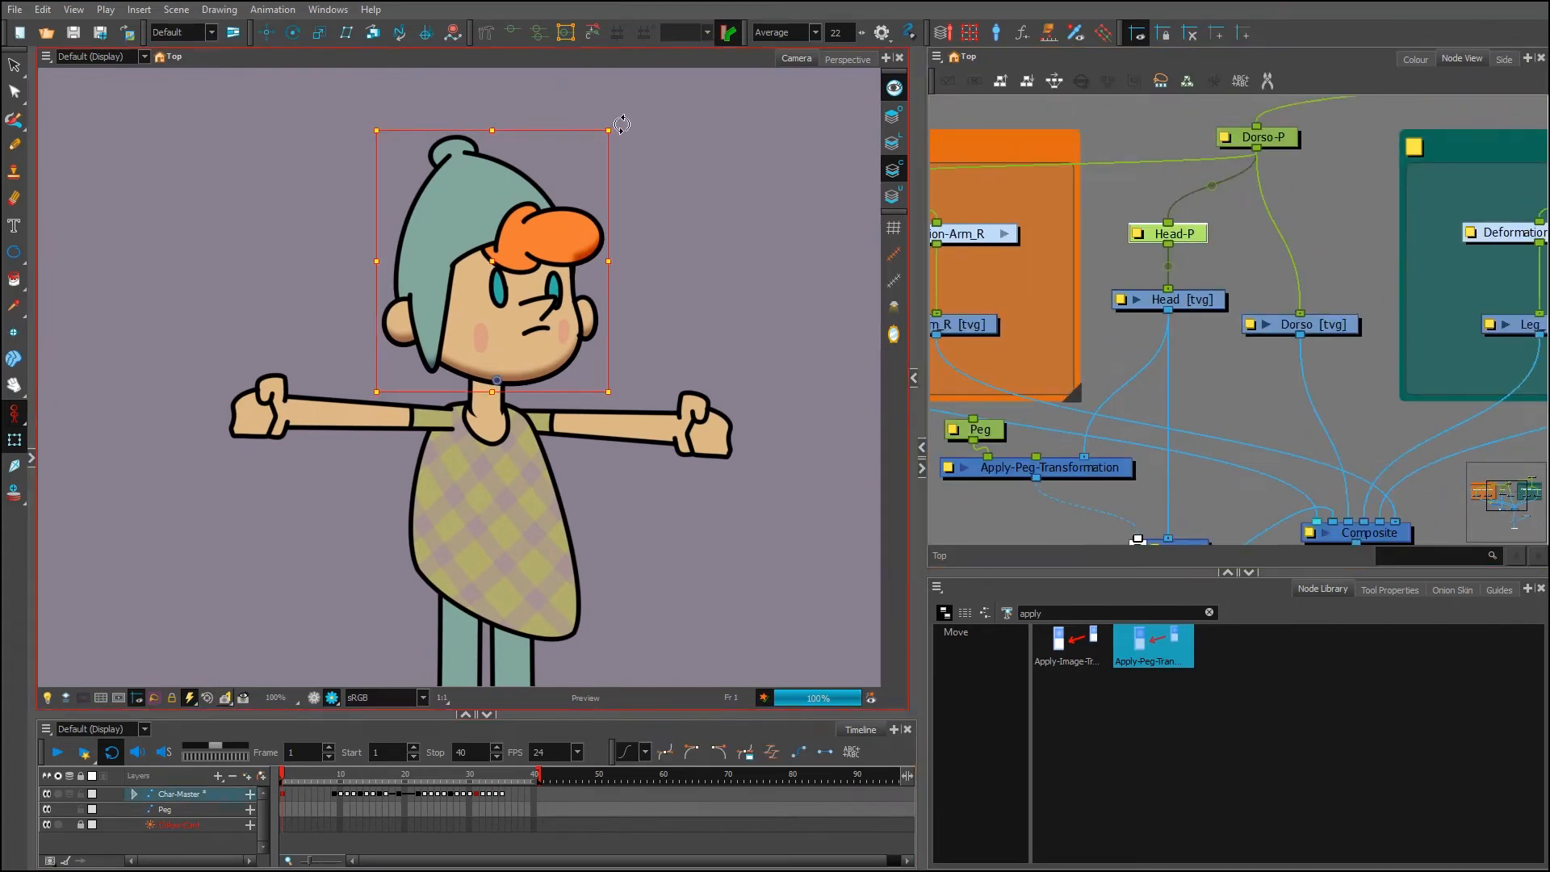
{"action": "left_click_drag", "start_coordinate": [619, 128], "coordinate": [537, 210]}
{"action": "left_click_drag", "start_coordinate": [570, 113], "coordinate": [533, 139]}
{"action": "key", "text": "ctrl+z"}
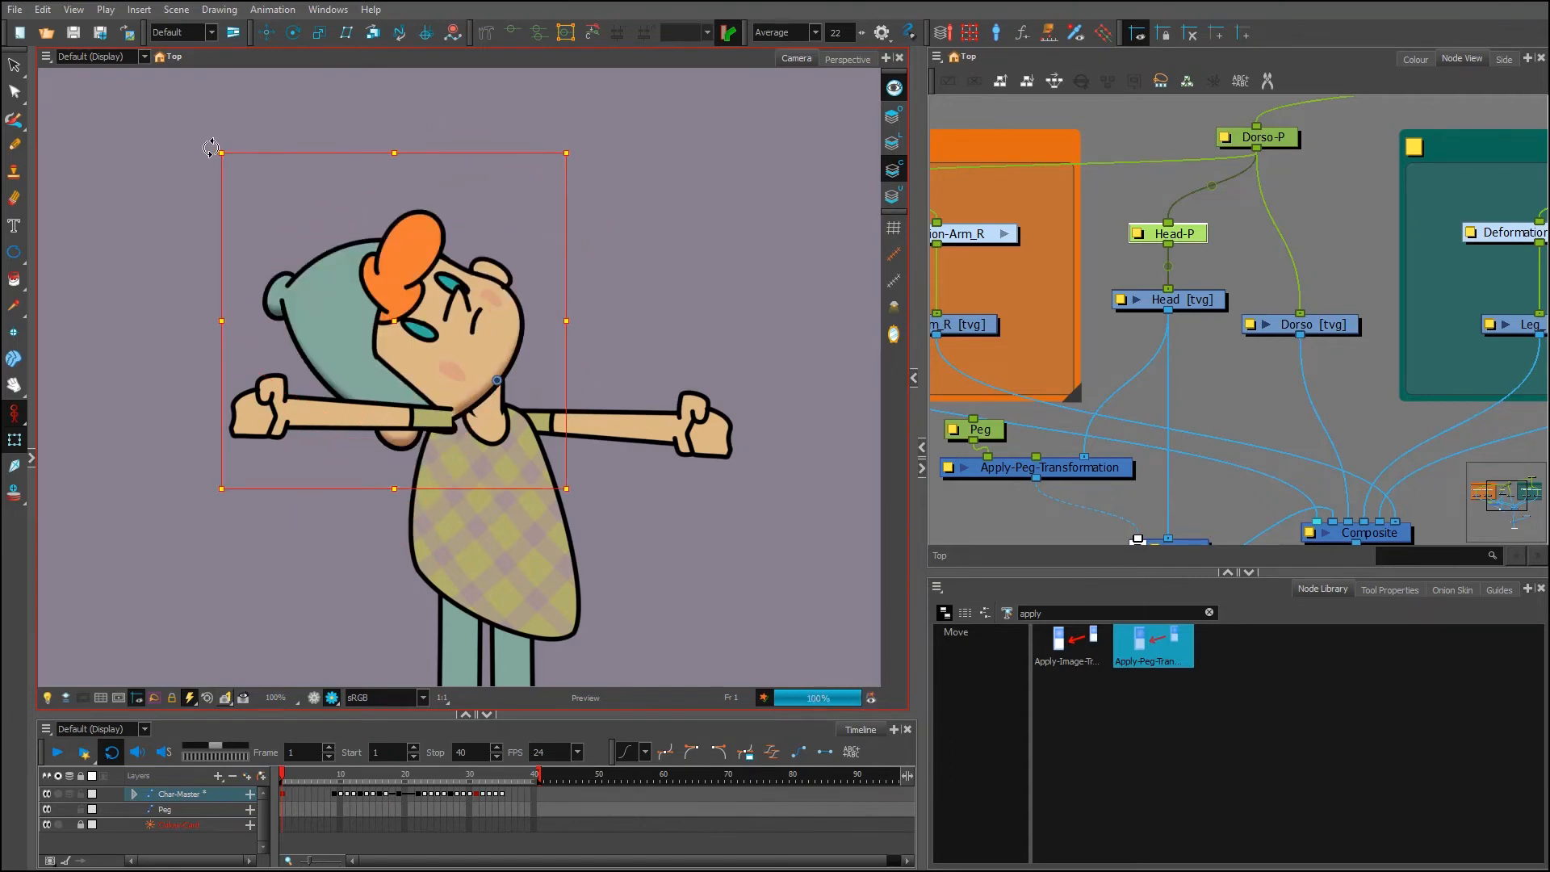
{"action": "left_click_drag", "start_coordinate": [208, 148], "coordinate": [584, 168]}
{"action": "left_click", "coordinate": [1234, 369]}
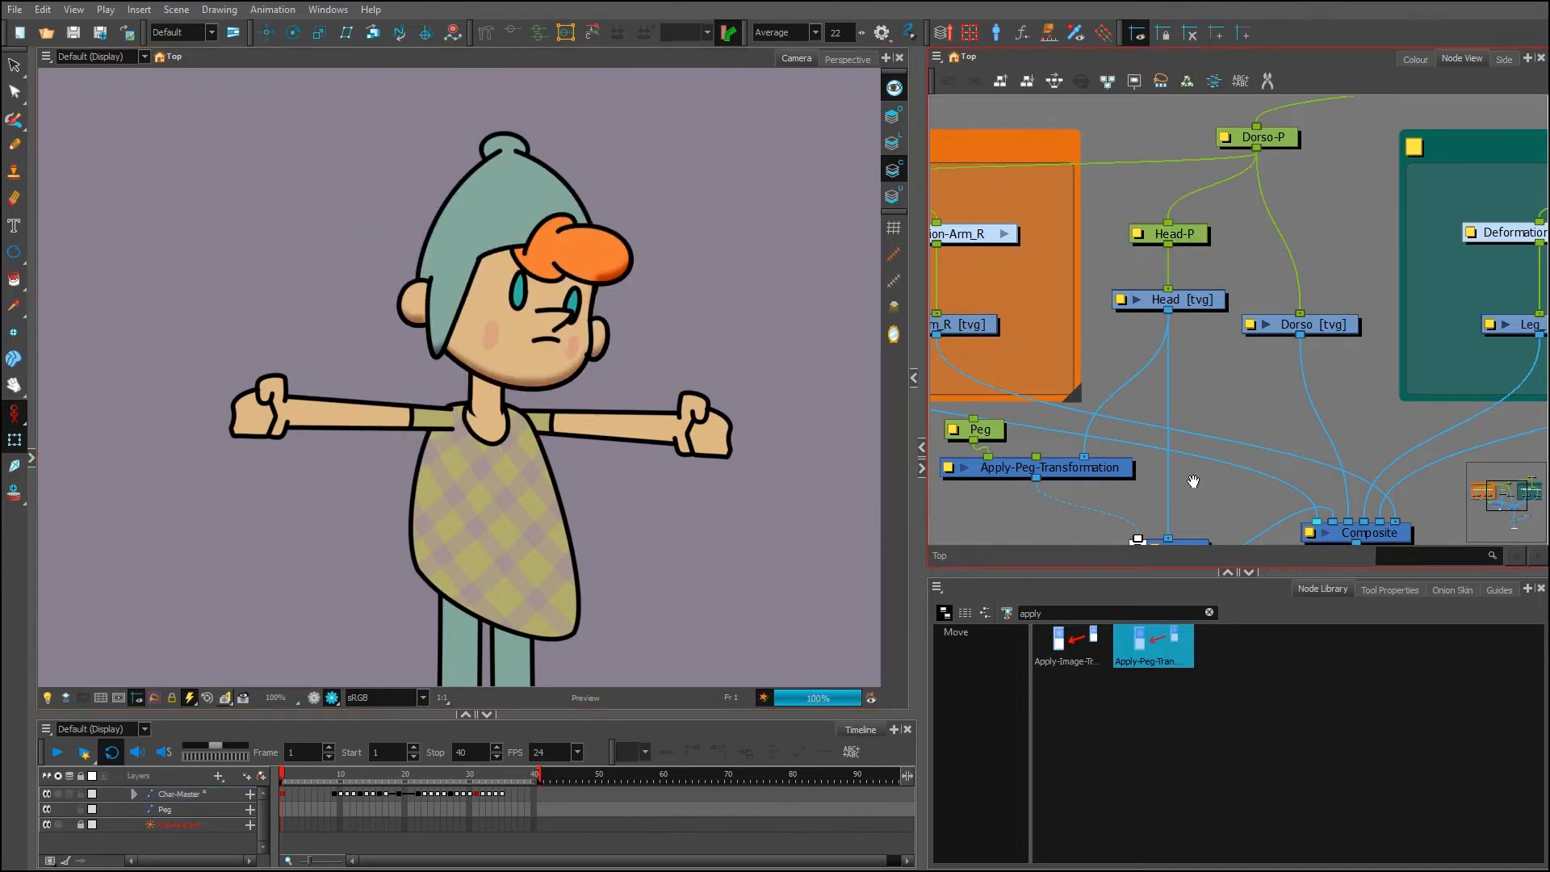
Enlarge the node area and move the Tone node up closer to the Apply-Peg-Transformation node
{"action": "scroll", "coordinate": [1195, 339], "scroll_direction": "down", "scroll_amount": 3}
{"action": "left_click_drag", "start_coordinate": [1136, 586], "coordinate": [1137, 634]}
{"action": "left_click_drag", "start_coordinate": [1077, 361], "coordinate": [1054, 362]}
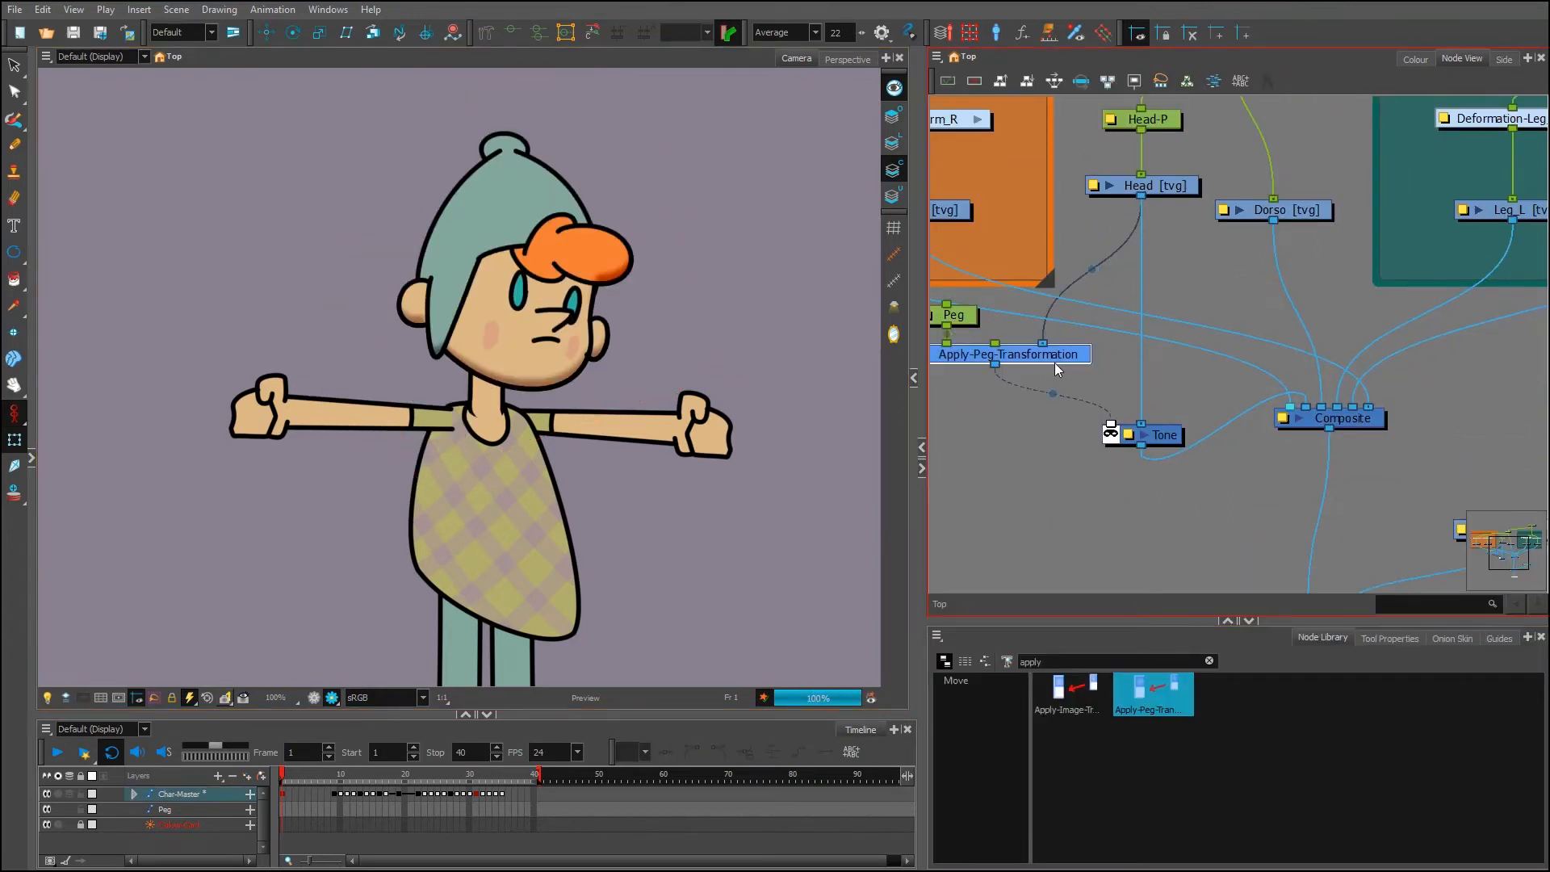
{"action": "left_click_drag", "start_coordinate": [1160, 441], "coordinate": [1160, 410]}
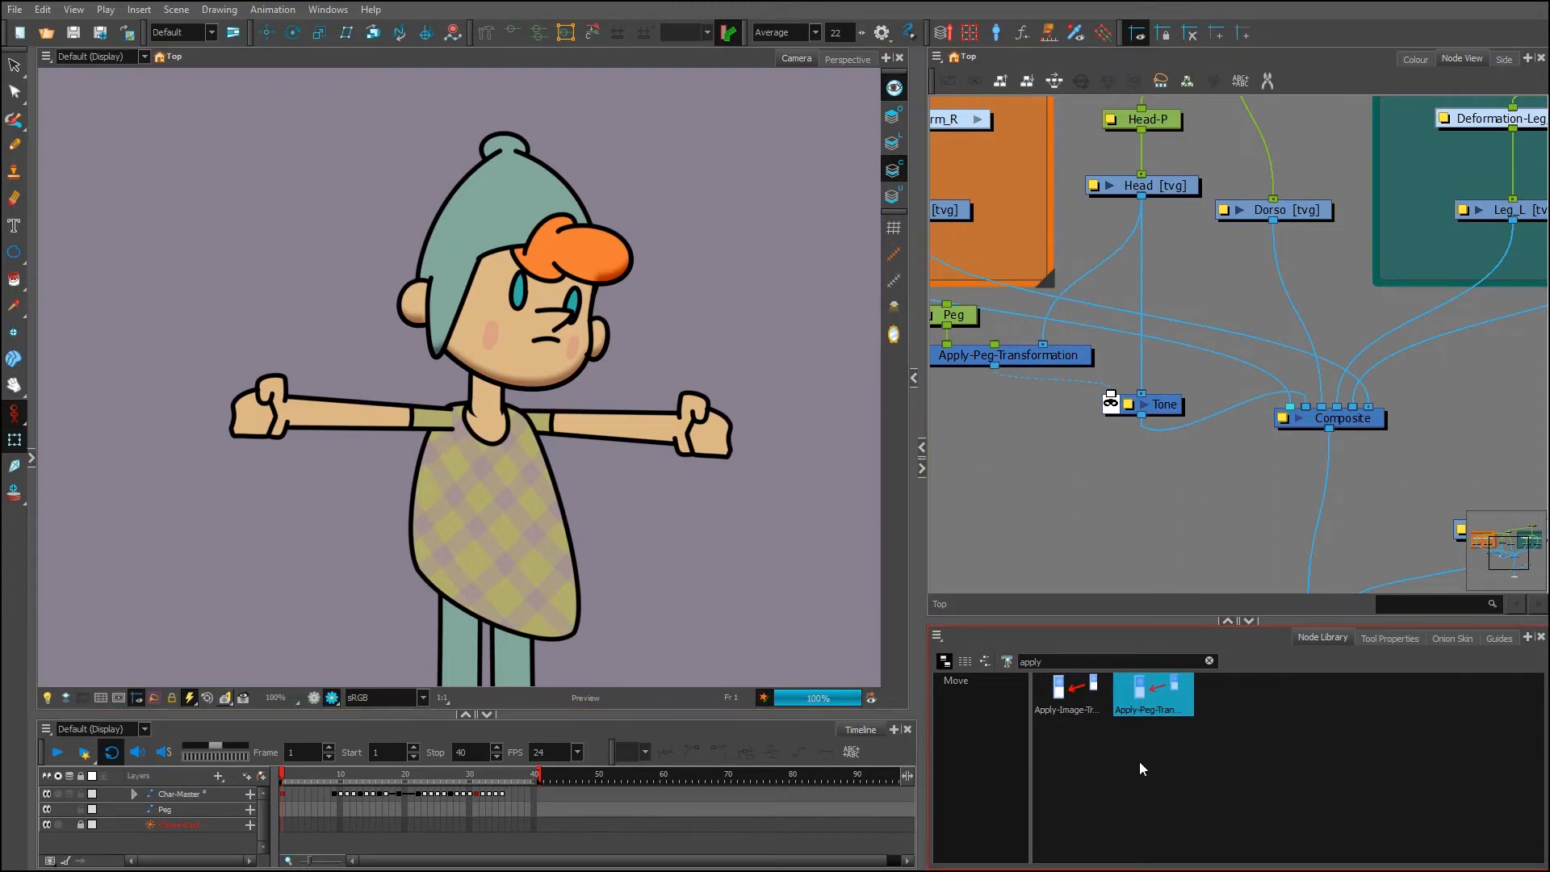
Search the node library for "hi" and add a Highlight node below the Tone node
{"action": "double_click", "coordinate": [1038, 661]}
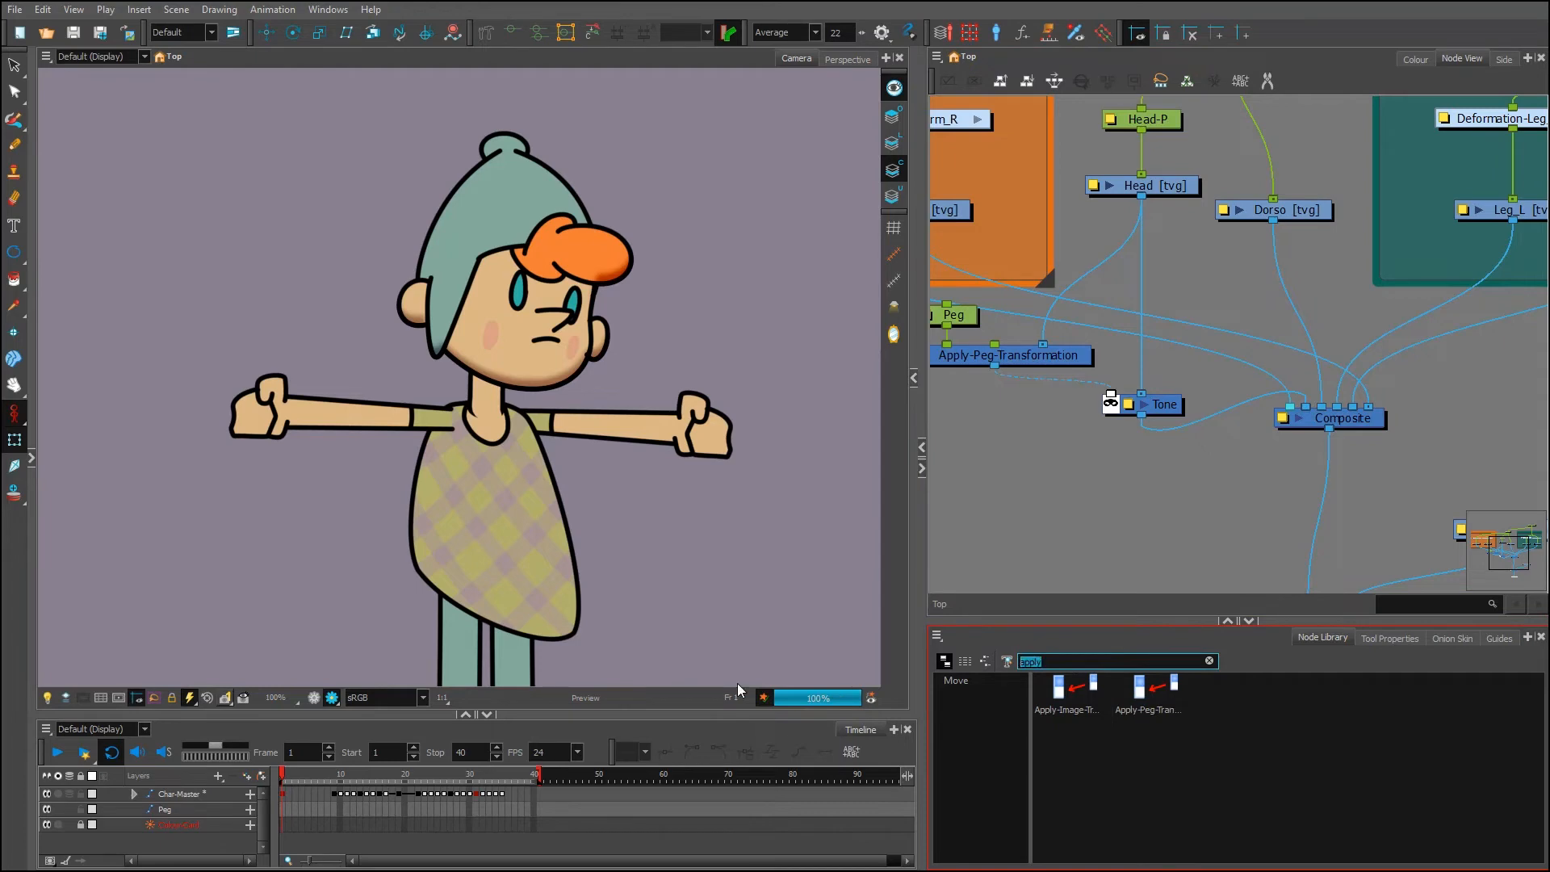
{"action": "type", "text": "hi"}
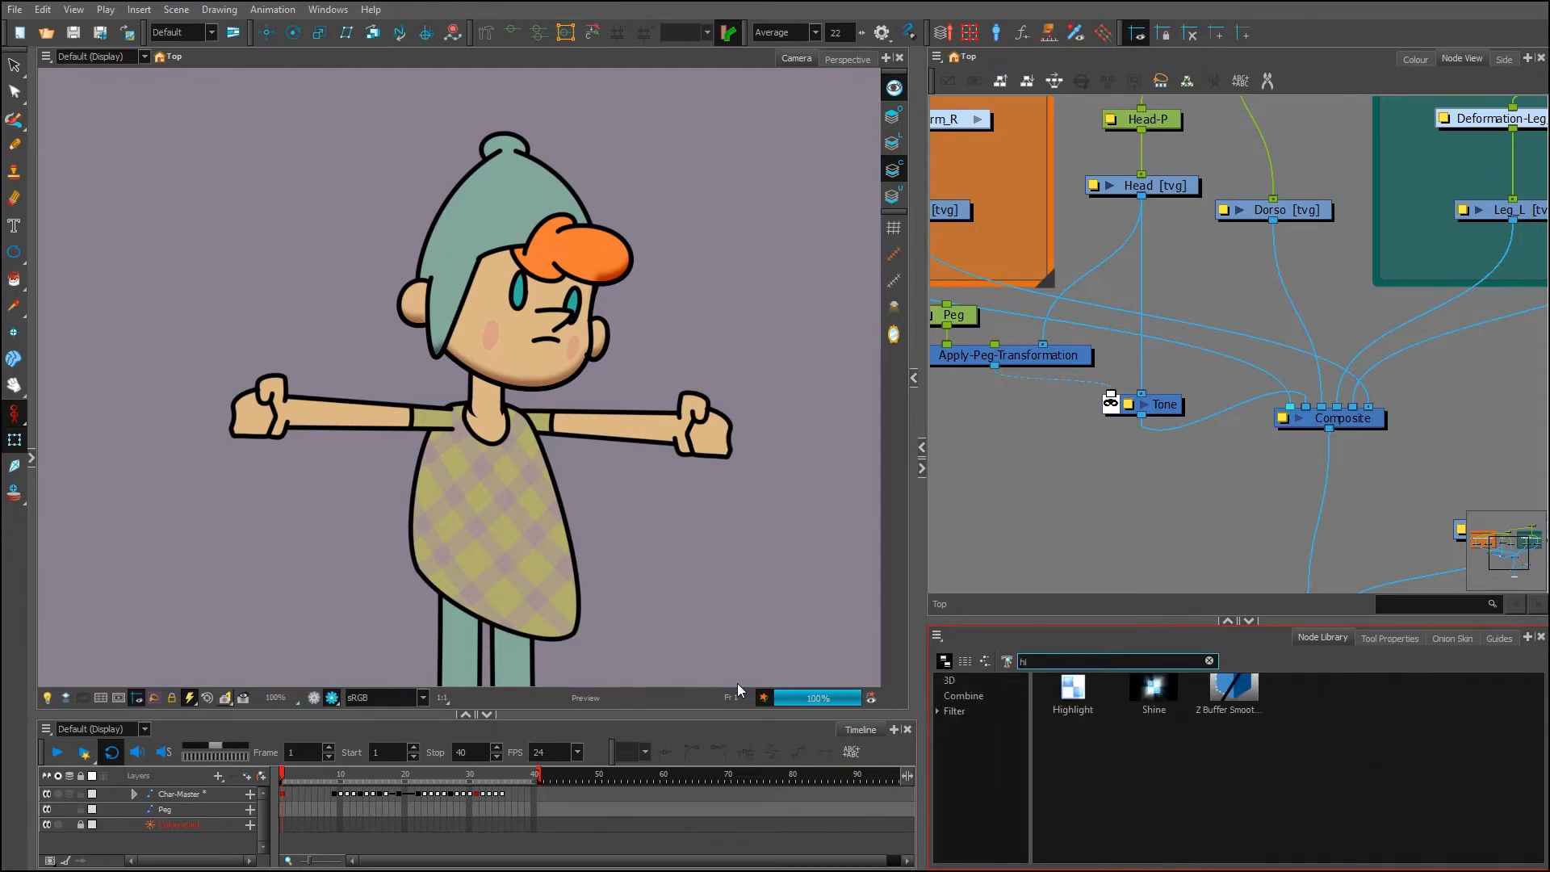
{"action": "left_click_drag", "start_coordinate": [1073, 688], "coordinate": [1011, 522]}
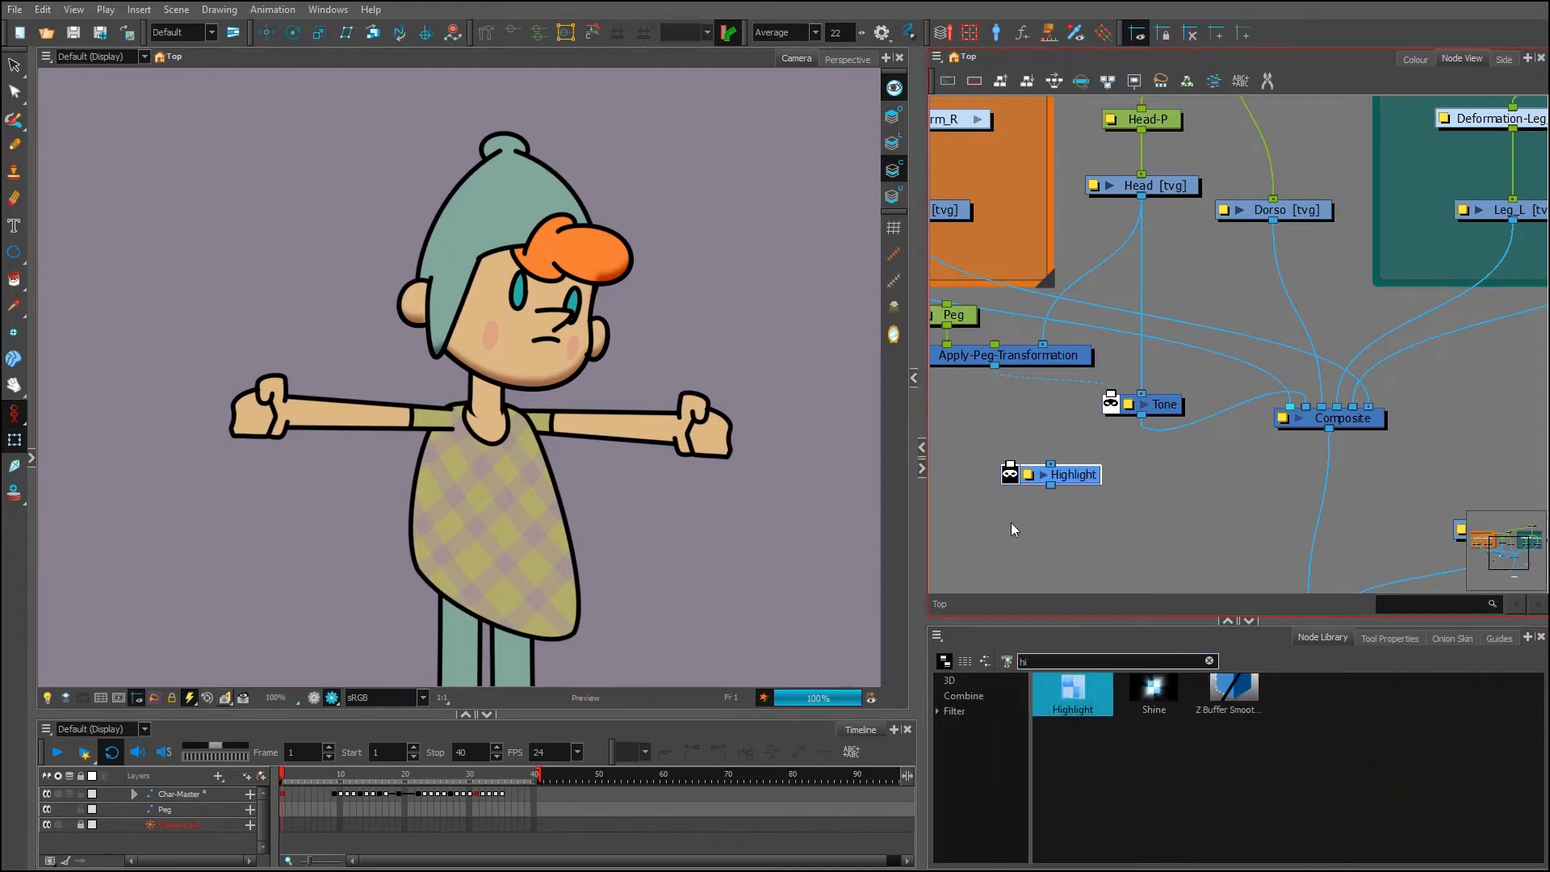
Space out the Tone and Composite nodes and insert the Highlight node into the connection between them
{"action": "left_click_drag", "start_coordinate": [1370, 424], "coordinate": [1349, 479]}
{"action": "left_click_drag", "start_coordinate": [1176, 395], "coordinate": [1141, 399]}
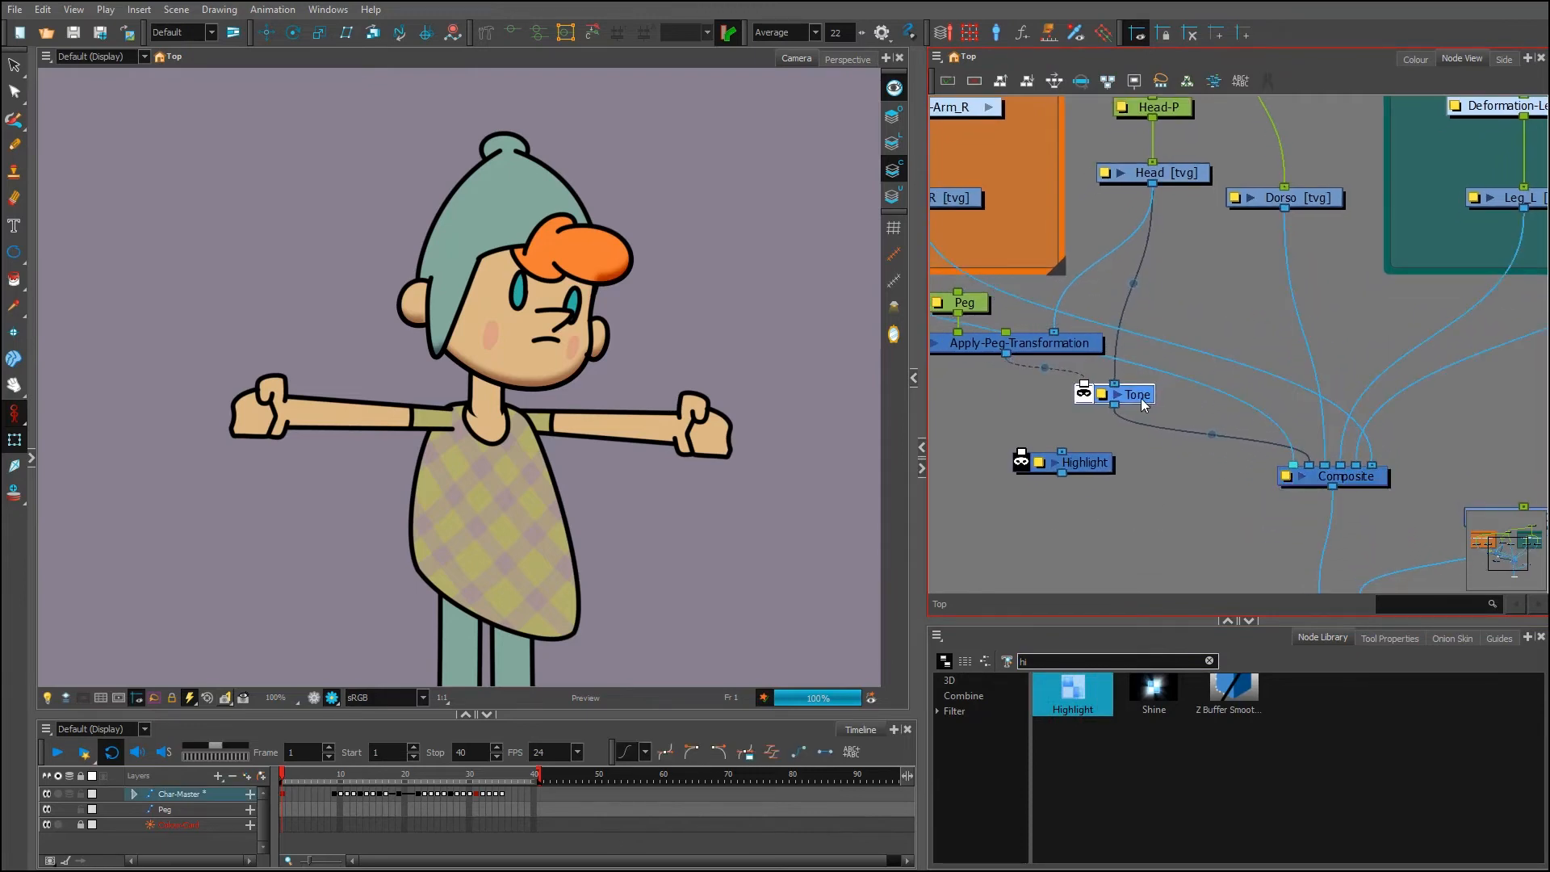
{"action": "left_click_drag", "start_coordinate": [1103, 462], "coordinate": [1099, 516]}
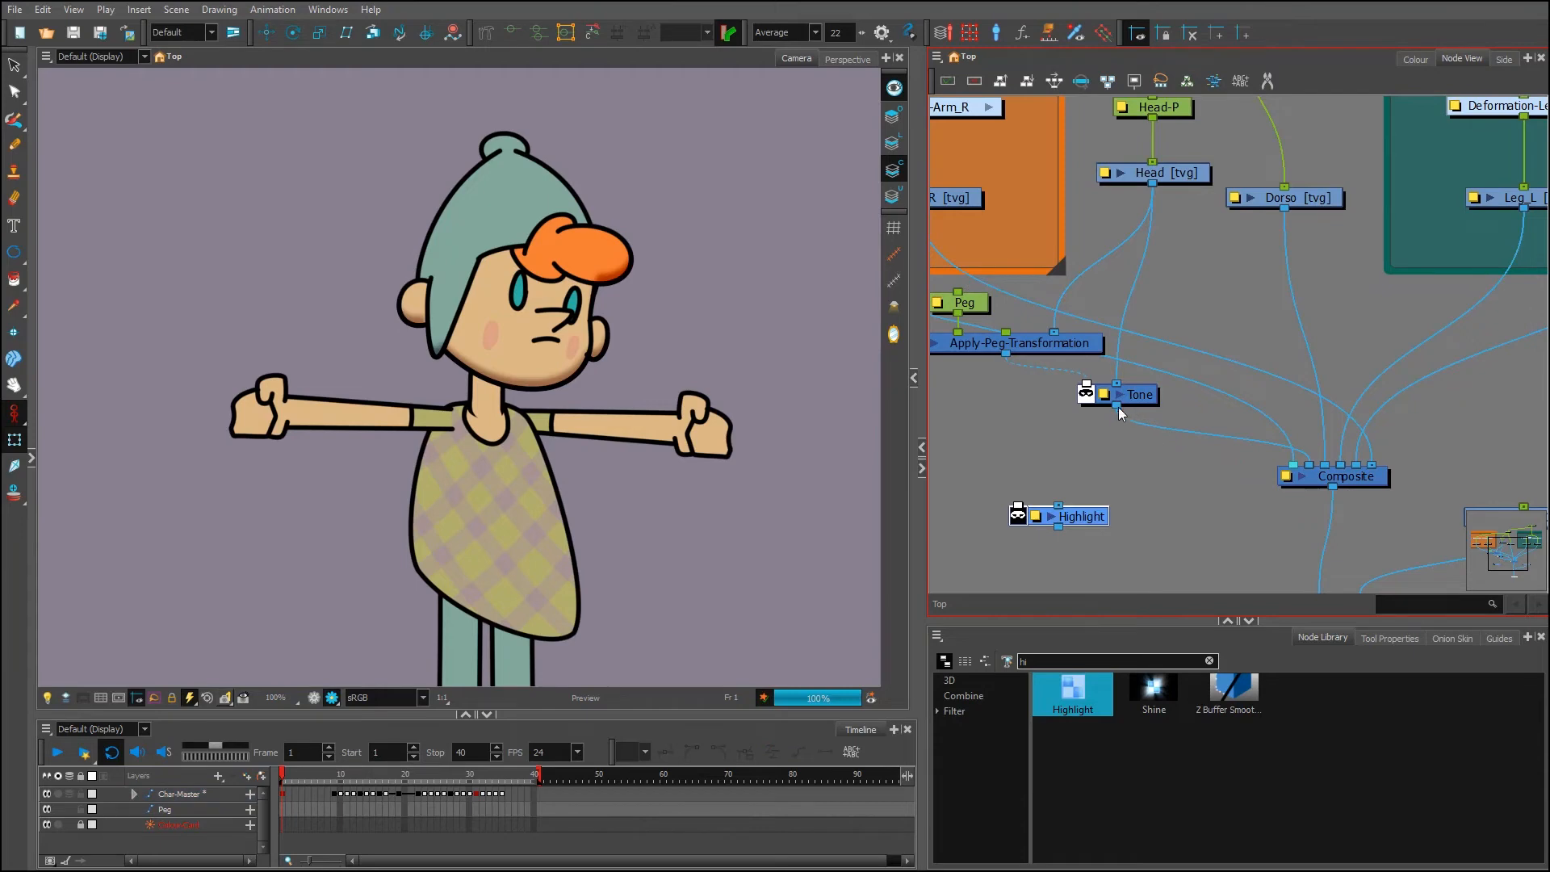
{"action": "left_click_drag", "start_coordinate": [1117, 385], "coordinate": [1156, 201]}
{"action": "left_click_drag", "start_coordinate": [1141, 395], "coordinate": [1135, 405]}
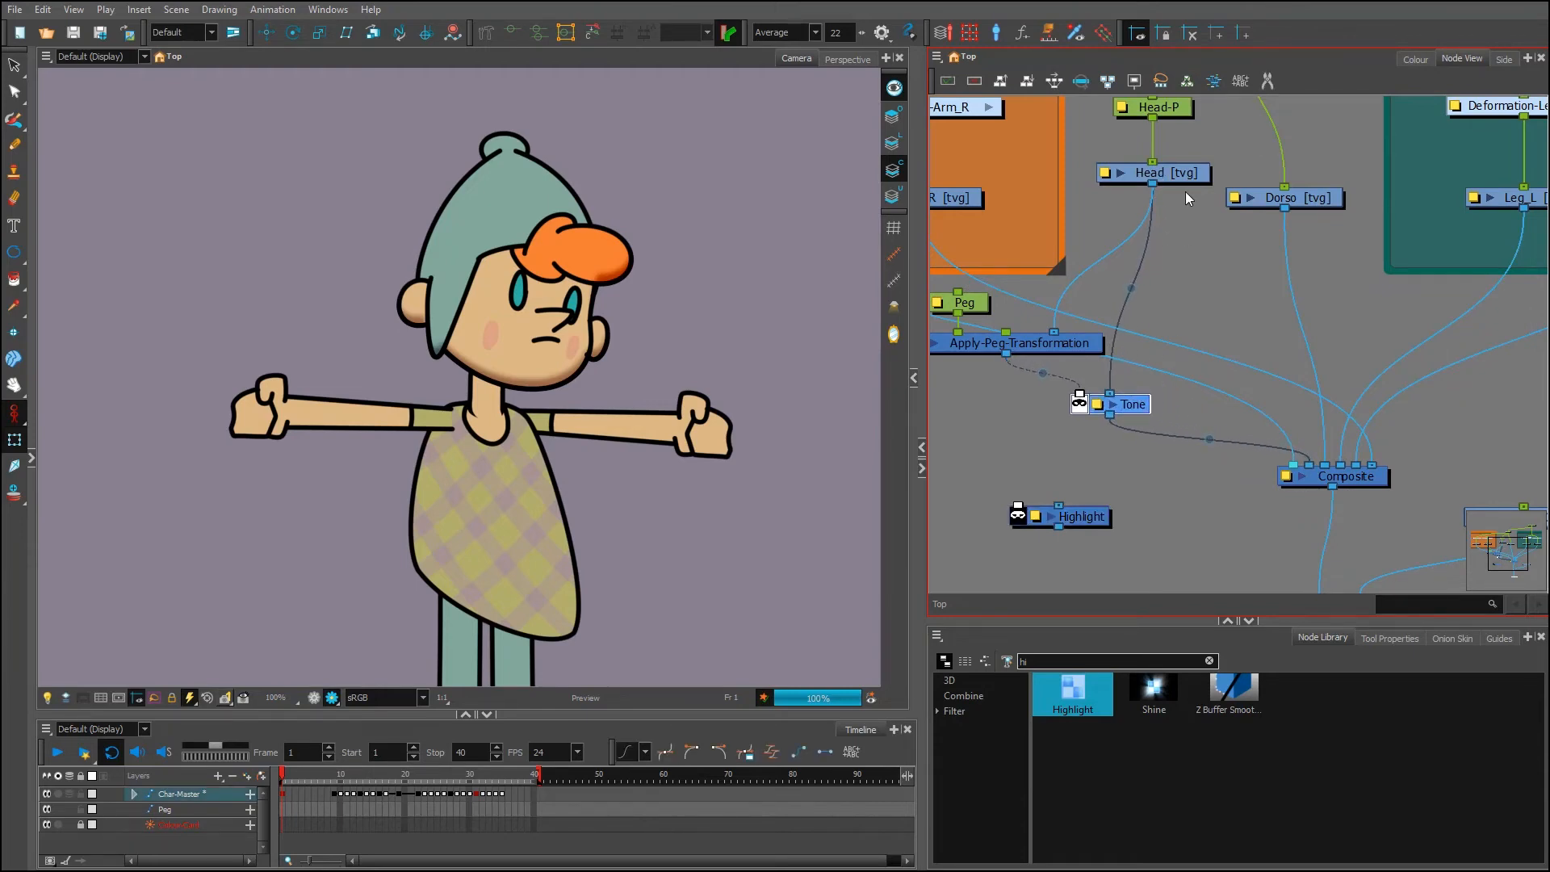
{"action": "left_click", "coordinate": [1177, 173]}
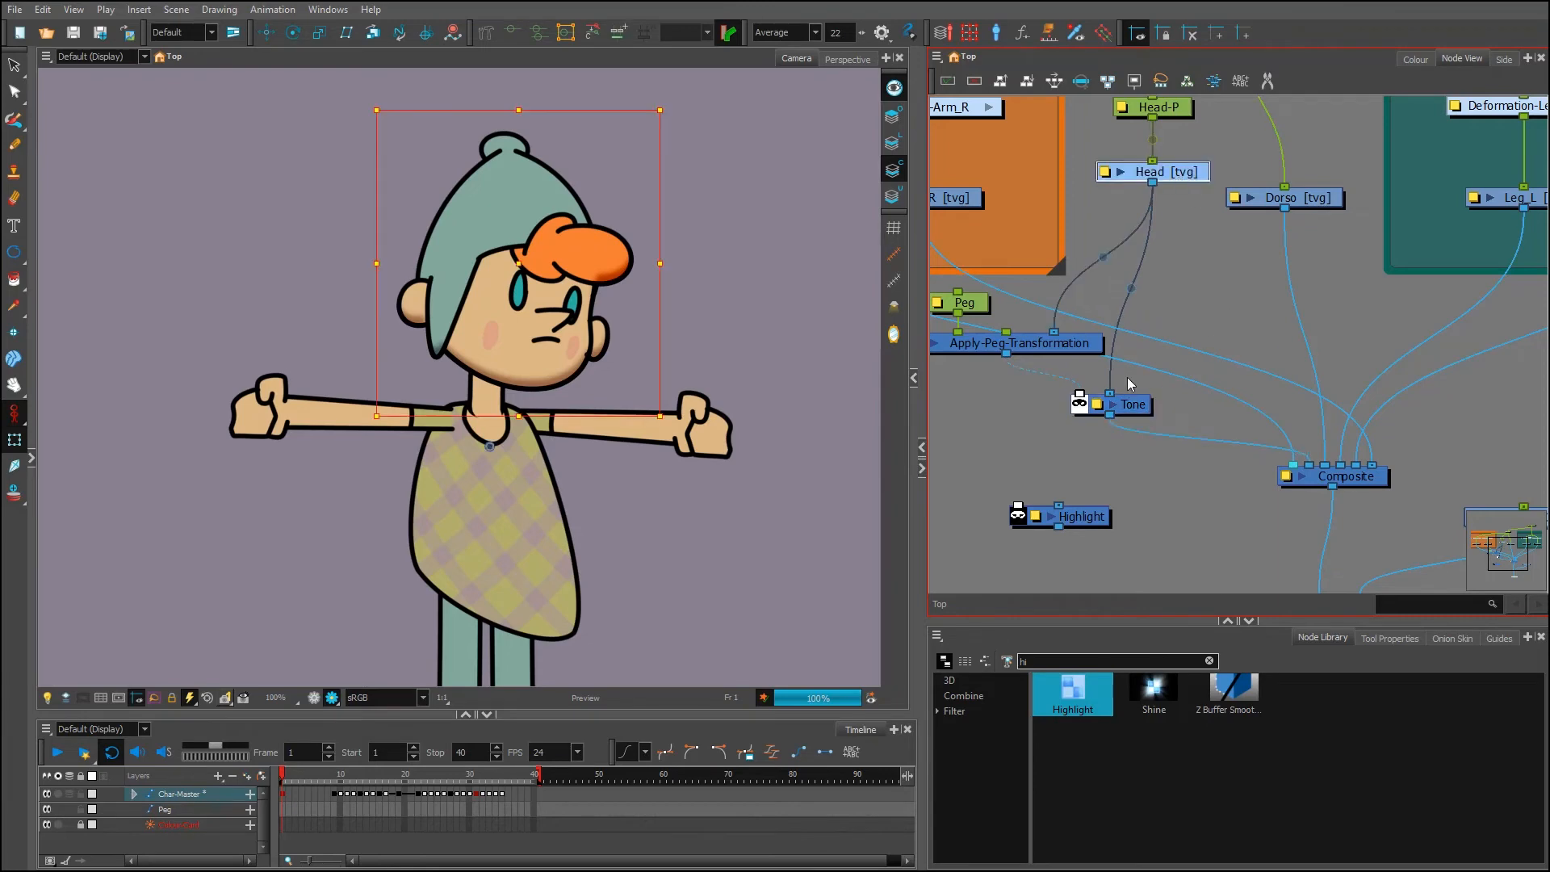
{"action": "left_click", "coordinate": [1172, 488]}
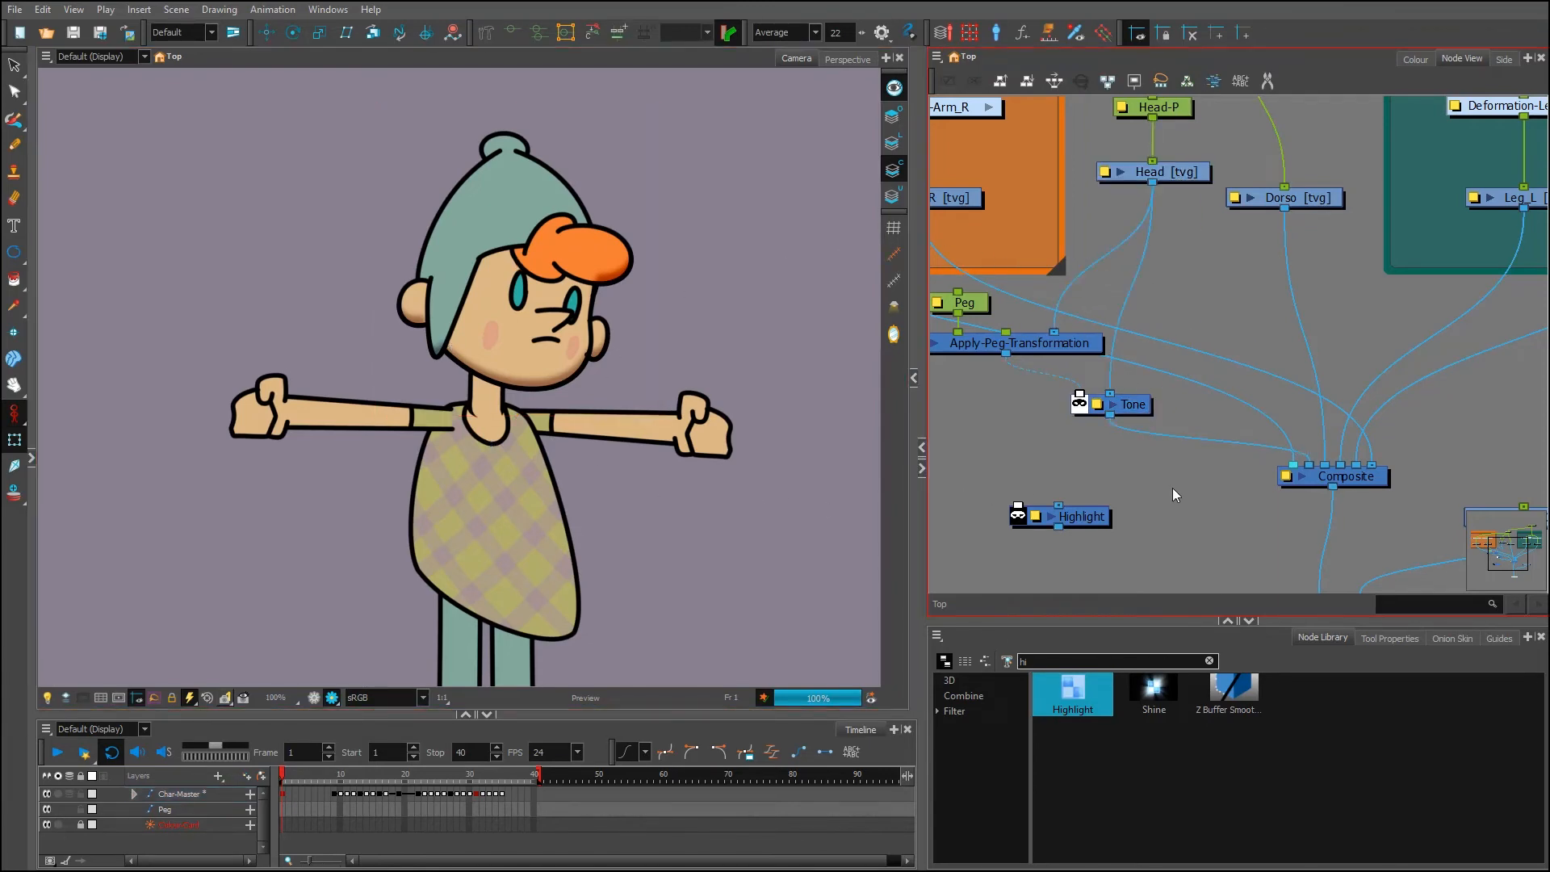
{"action": "left_click_drag", "start_coordinate": [1098, 519], "coordinate": [1151, 517]}
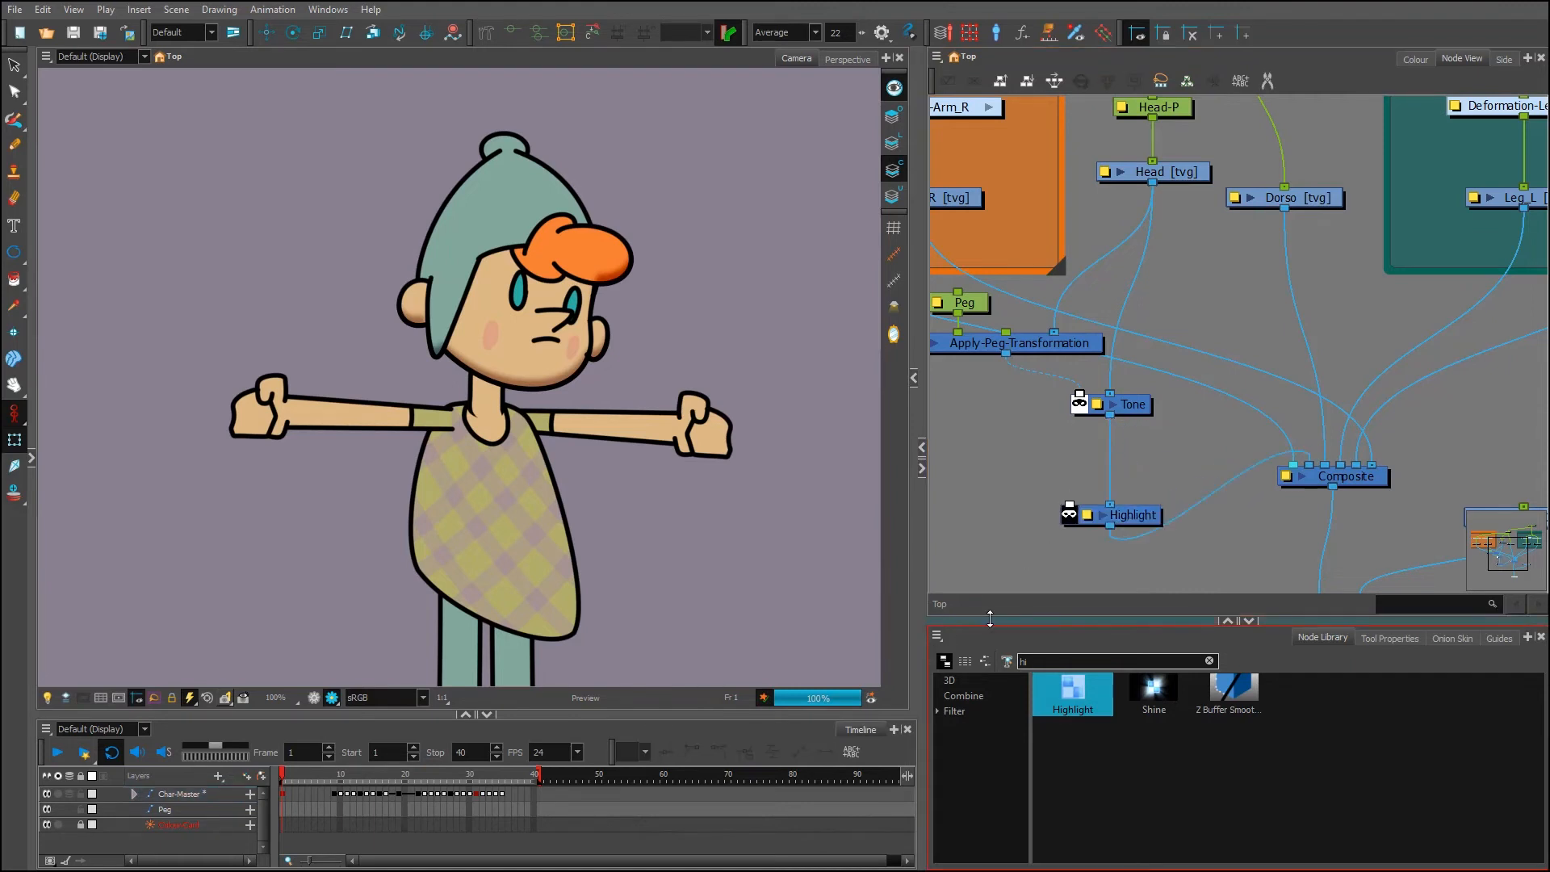
{"action": "left_click_drag", "start_coordinate": [1357, 480], "coordinate": [1343, 533]}
Disable the Tone node and connect the Head drawing to the Highlight node's matte input
{"action": "left_click", "coordinate": [1175, 401]}
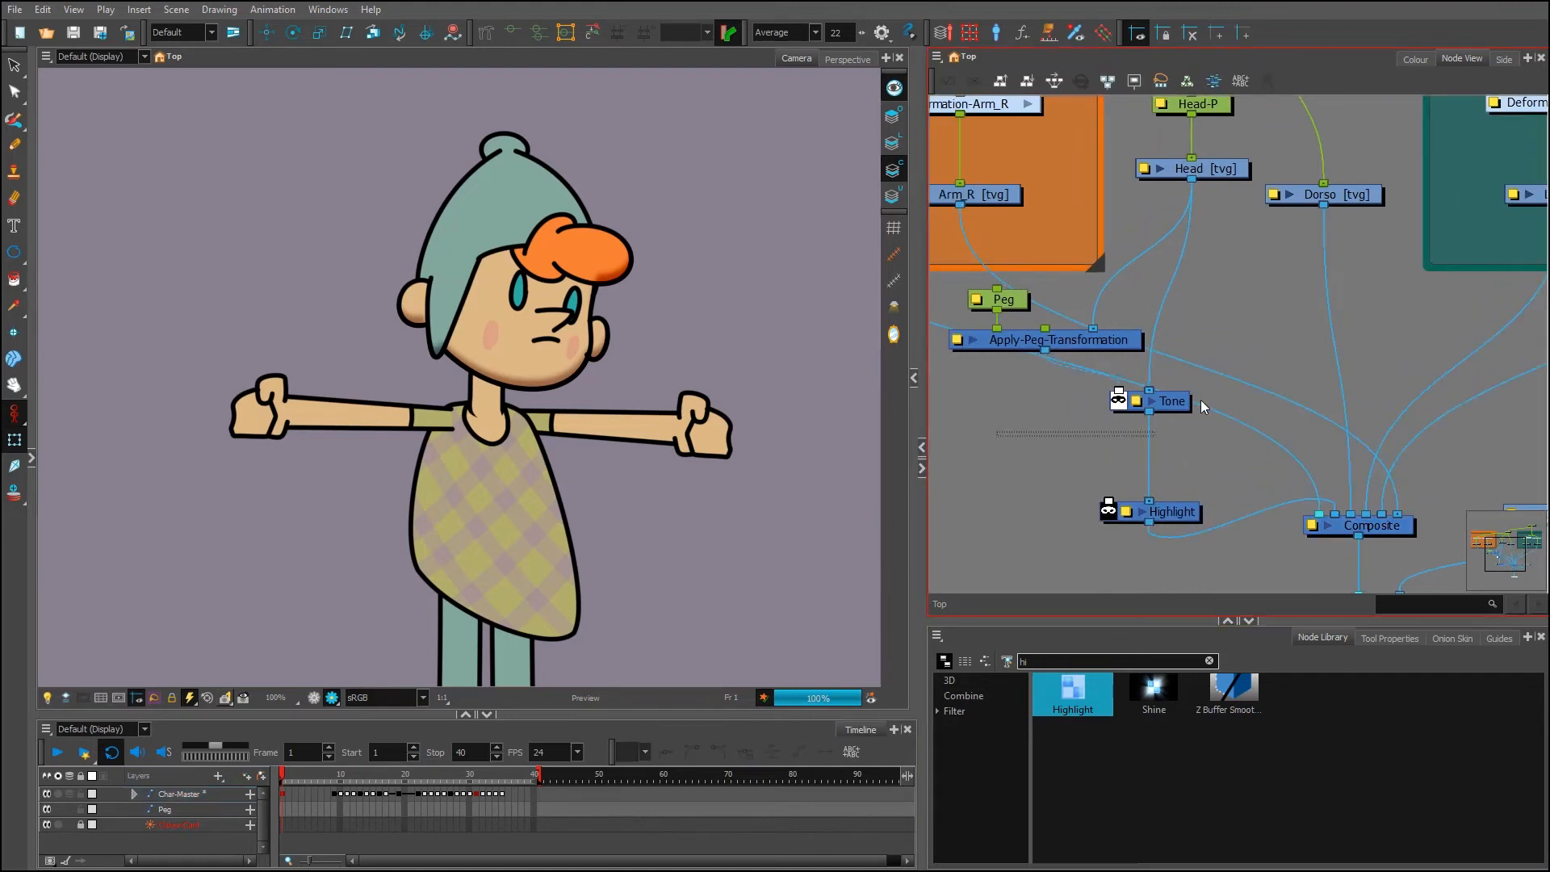
{"action": "left_click", "coordinate": [975, 82]}
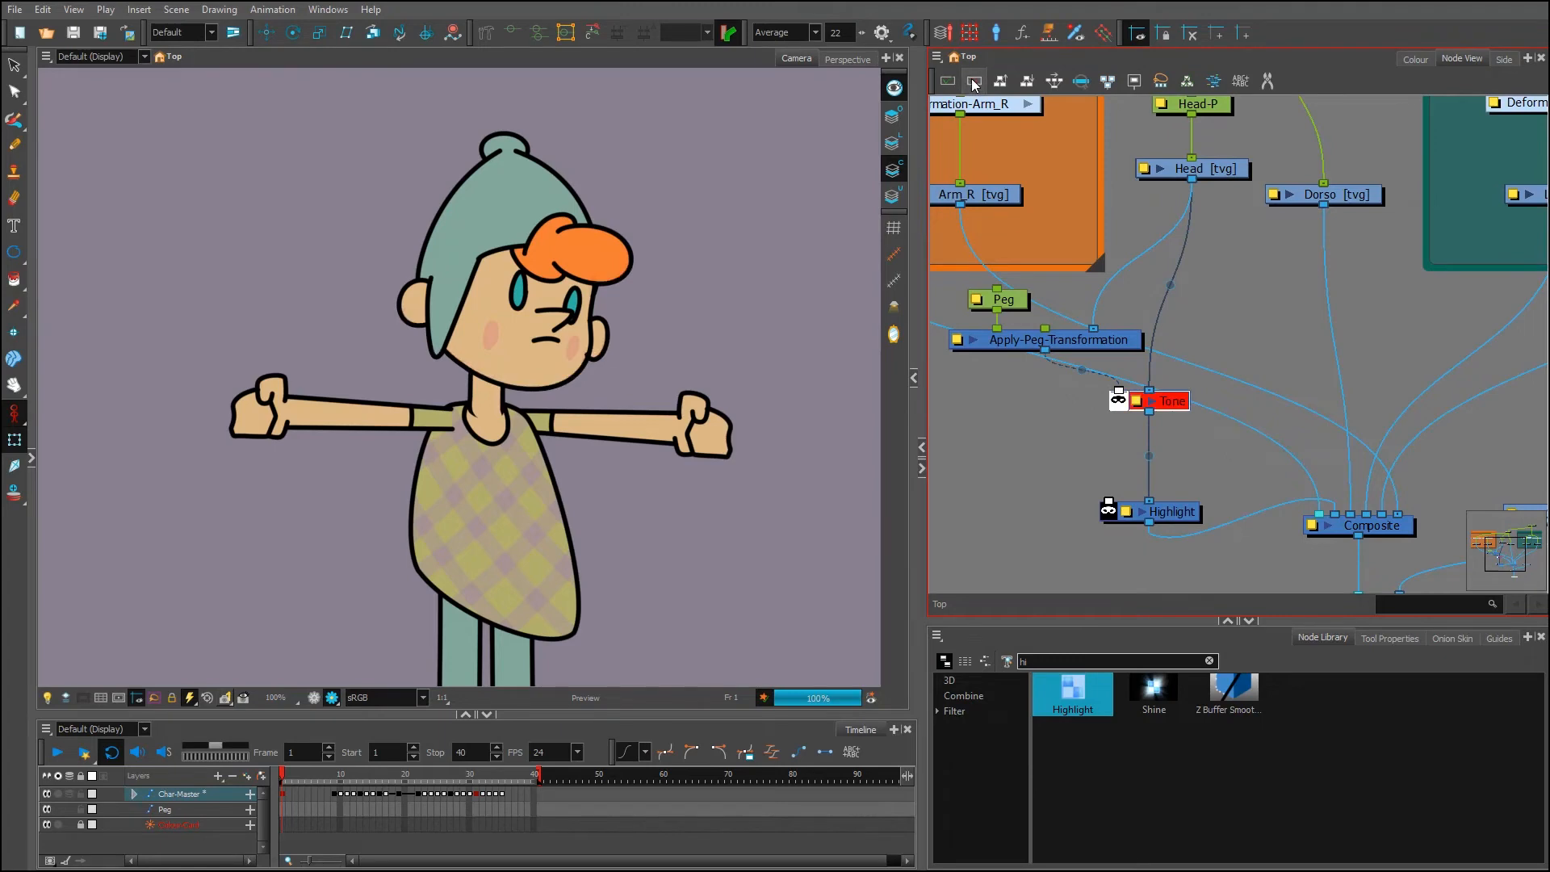
{"action": "left_click_drag", "start_coordinate": [1054, 537], "coordinate": [1049, 486]}
{"action": "scroll", "coordinate": [1151, 494], "scroll_direction": "up", "scroll_amount": 3}
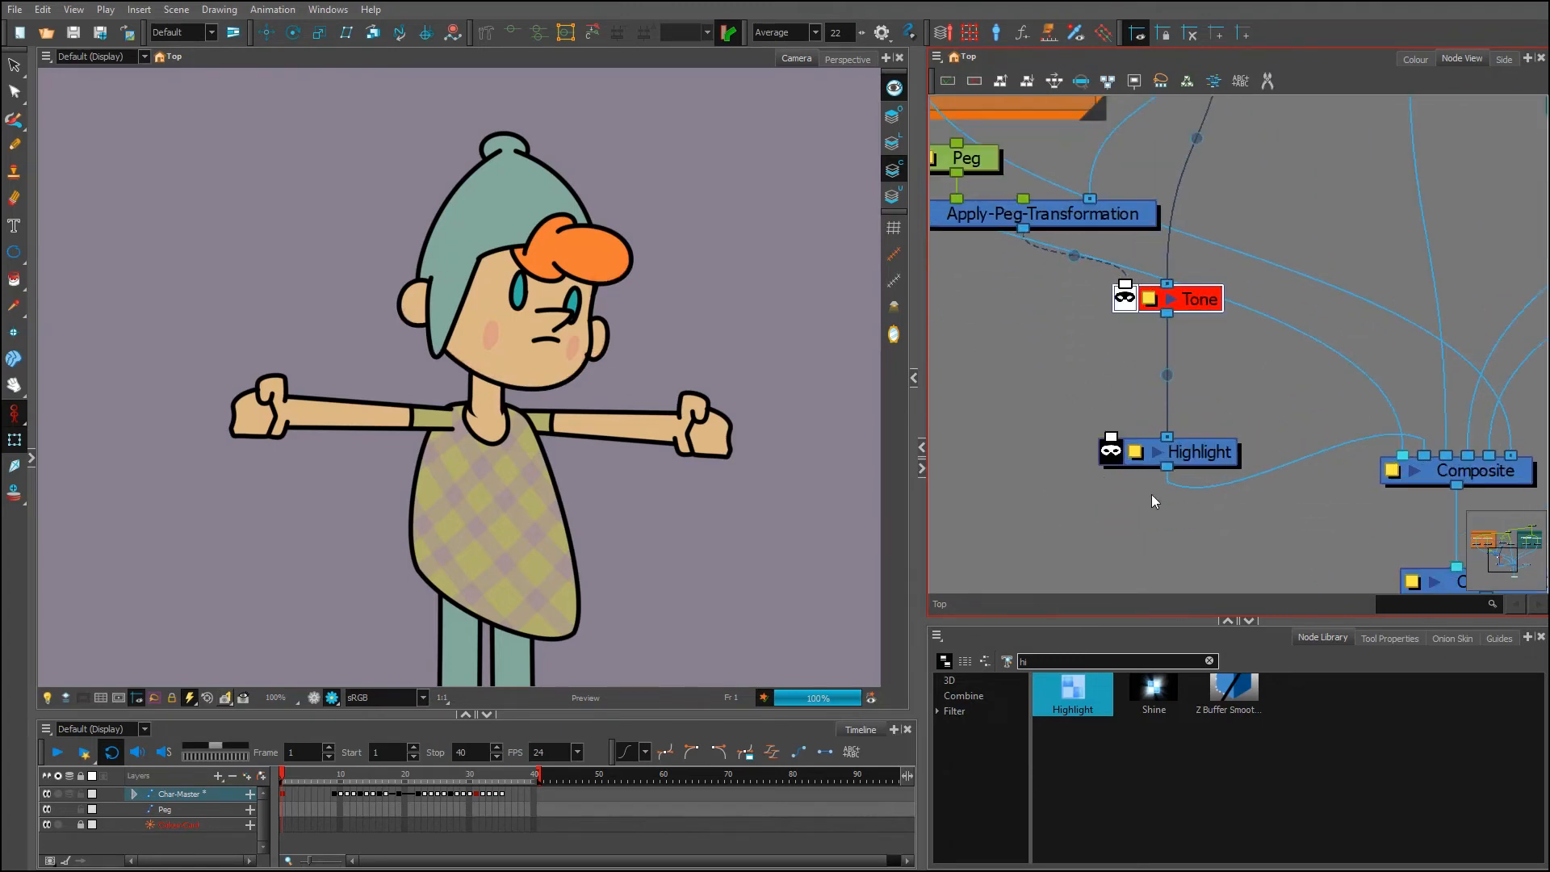
{"action": "left_click", "coordinate": [1166, 495]}
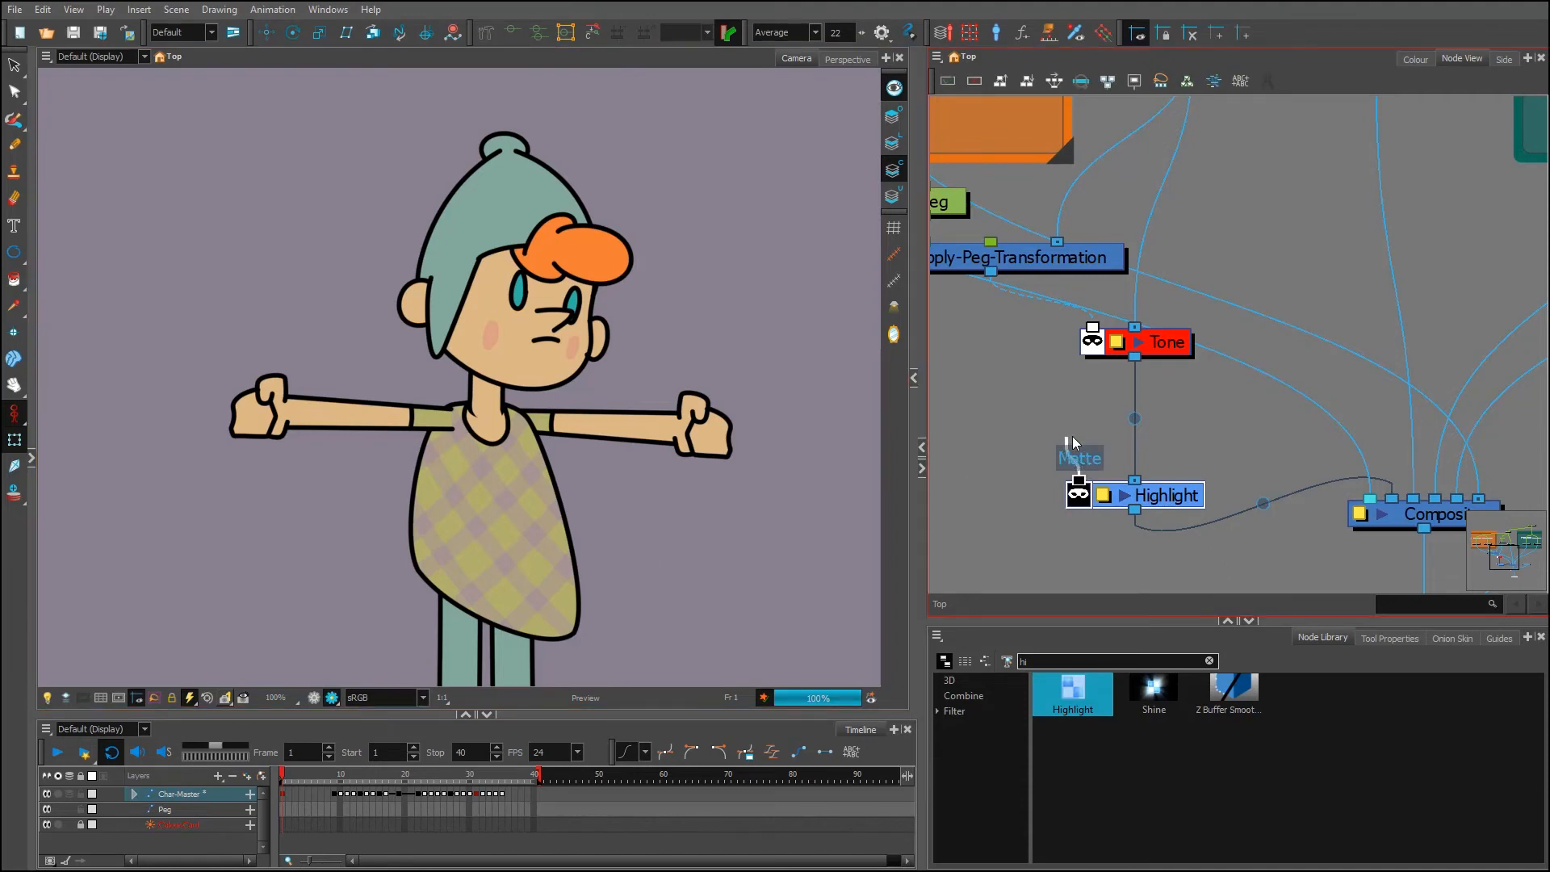
{"action": "scroll", "coordinate": [1069, 434], "scroll_direction": "down", "scroll_amount": 3}
{"action": "left_click_drag", "start_coordinate": [1078, 439], "coordinate": [1146, 205]}
{"action": "left_click_drag", "start_coordinate": [1101, 487], "coordinate": [1052, 482]}
{"action": "left_click", "coordinate": [1064, 545]}
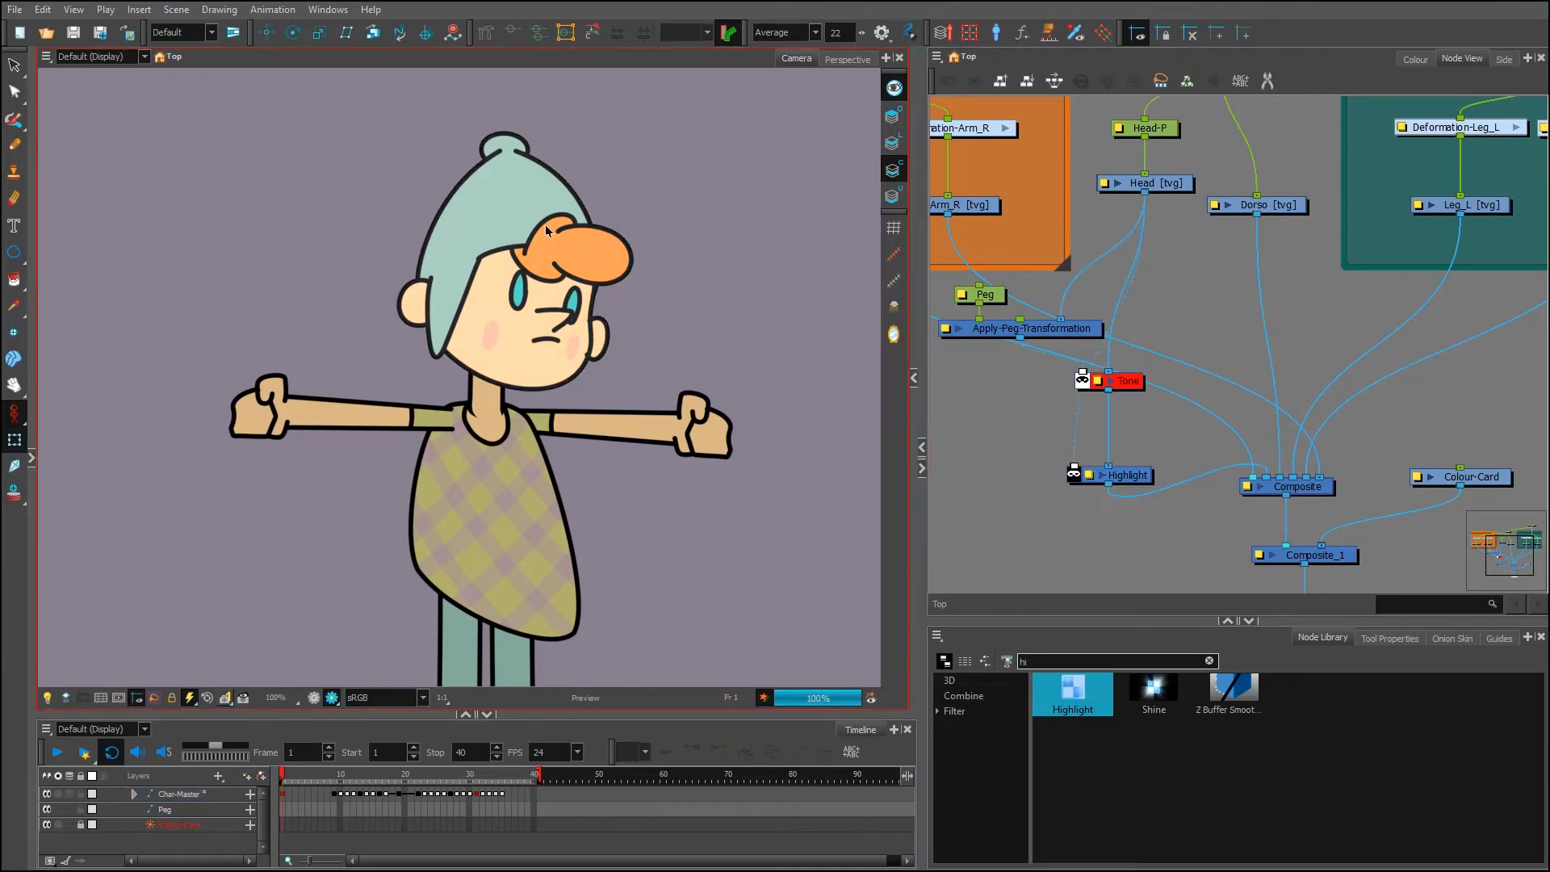
Change the Highlight node's colour to a pale yellow with red 255, green 230 and blue 181
{"action": "scroll", "coordinate": [545, 225], "scroll_direction": "up", "scroll_amount": 4}
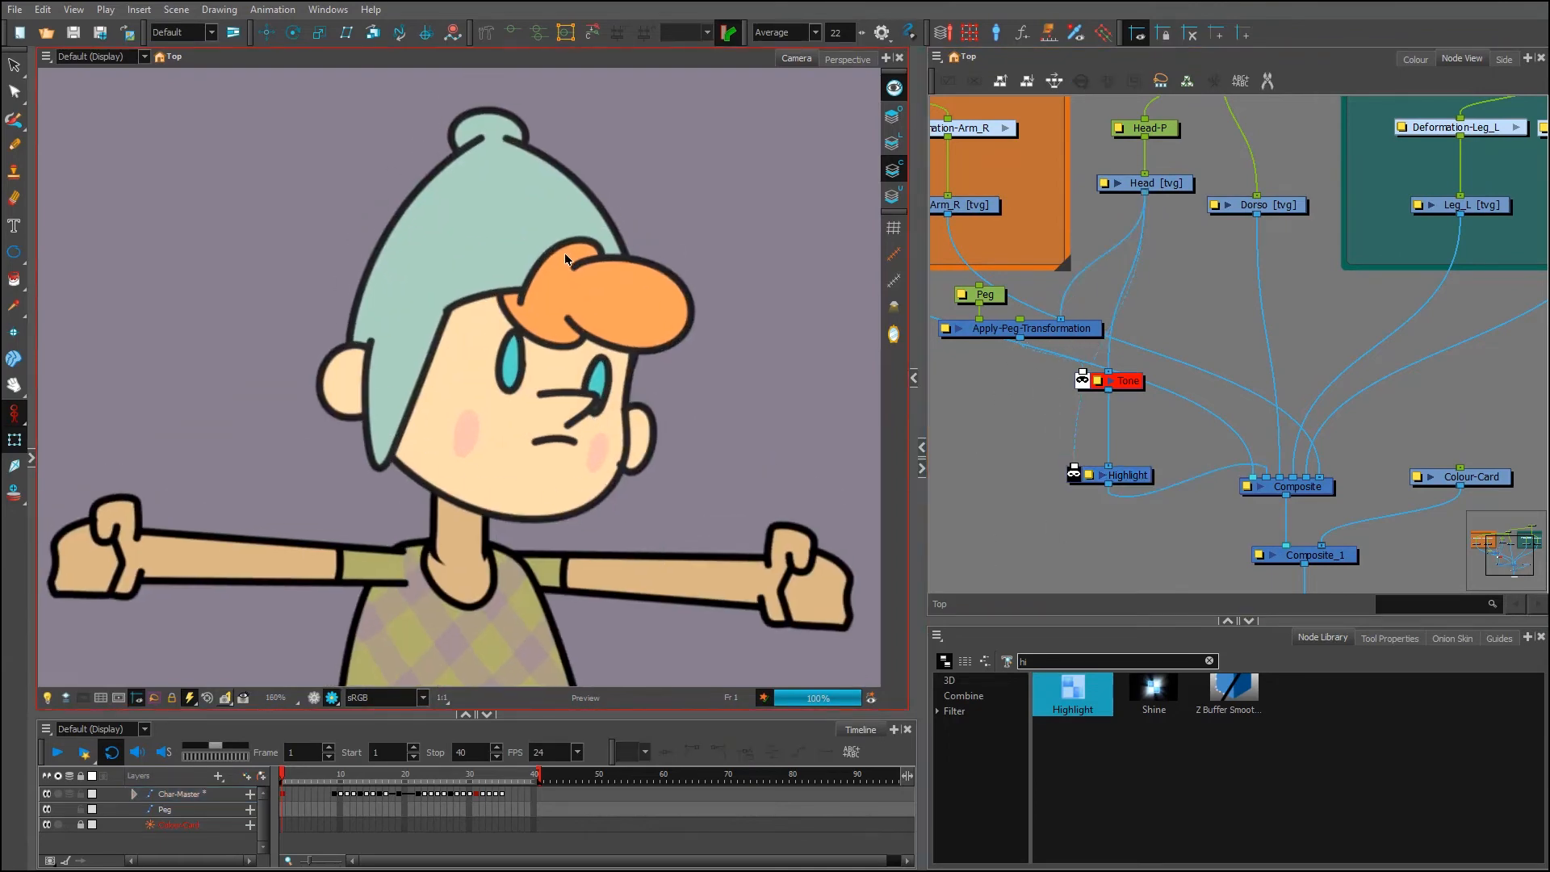
{"action": "double_click", "coordinate": [1095, 477]}
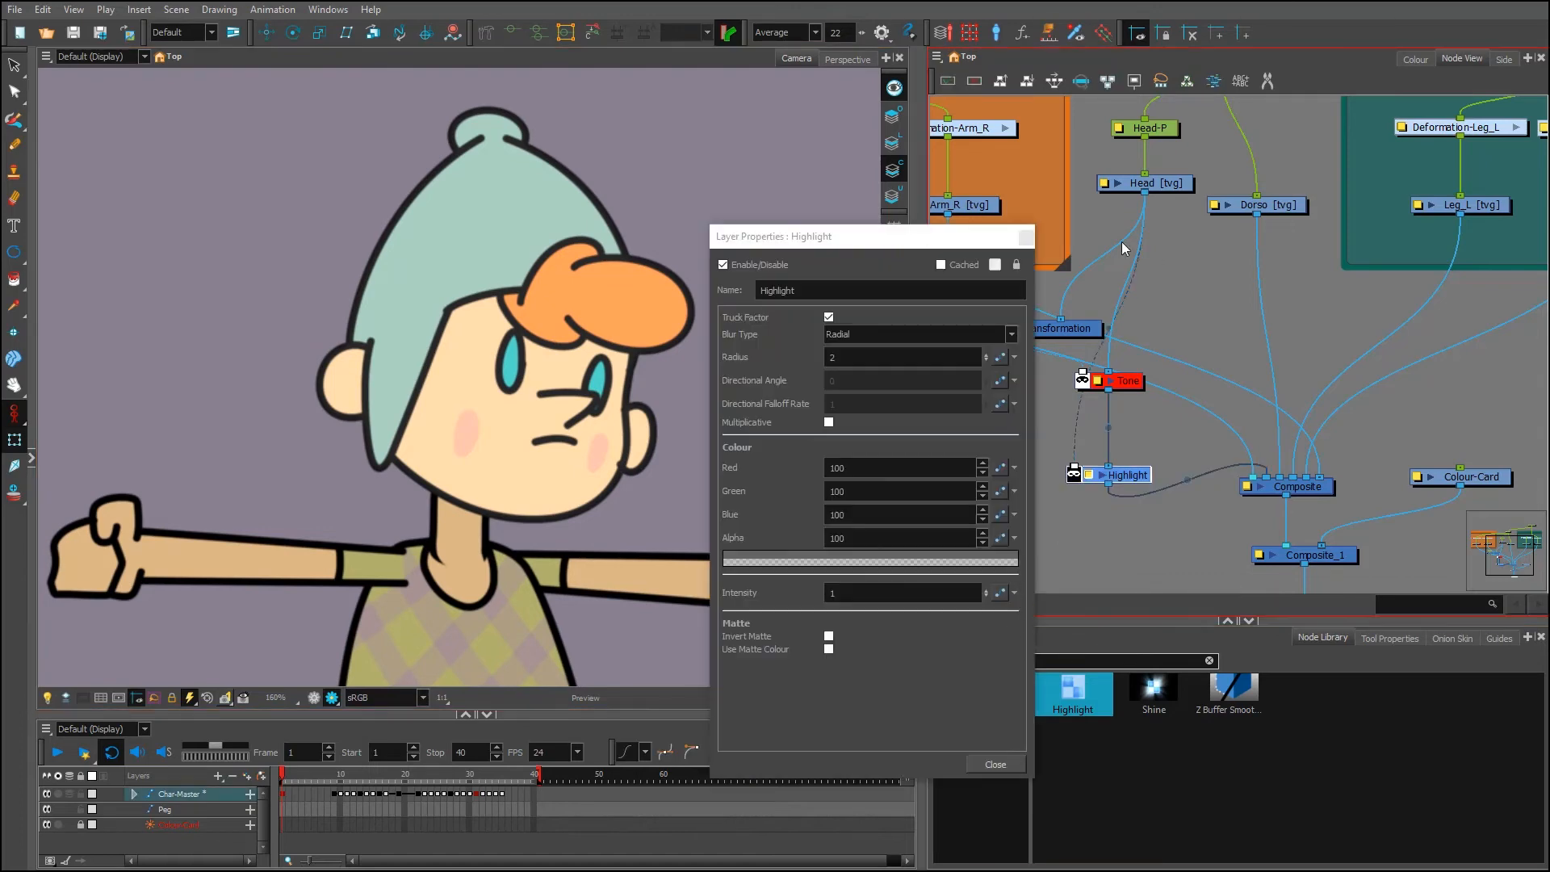
{"action": "left_click_drag", "start_coordinate": [872, 241], "coordinate": [1169, 232]}
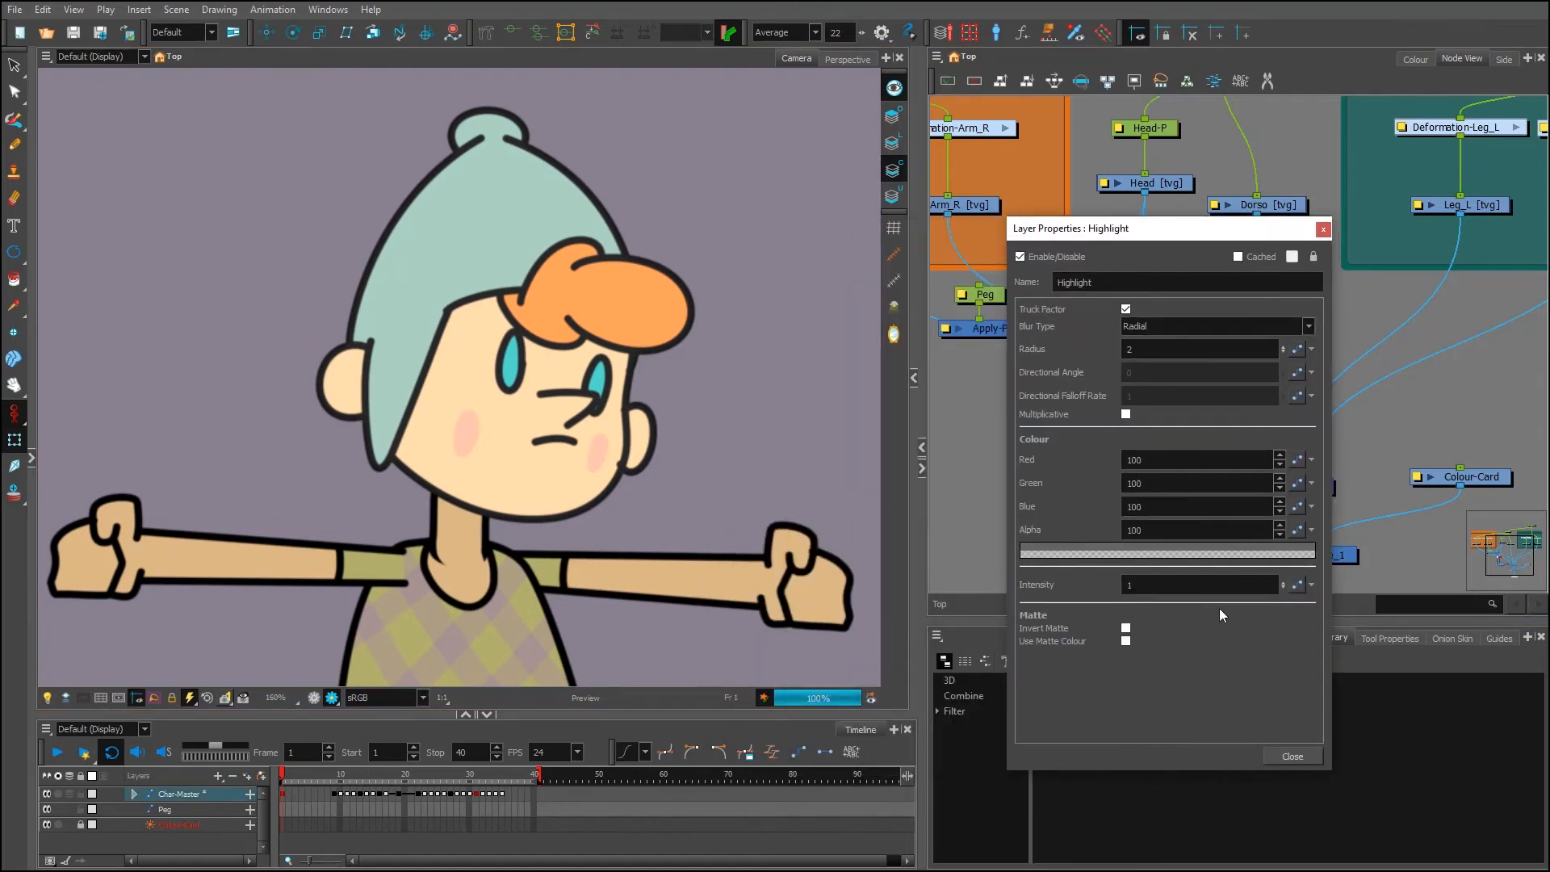
{"action": "left_click", "coordinate": [1198, 551]}
{"action": "left_click", "coordinate": [852, 319]}
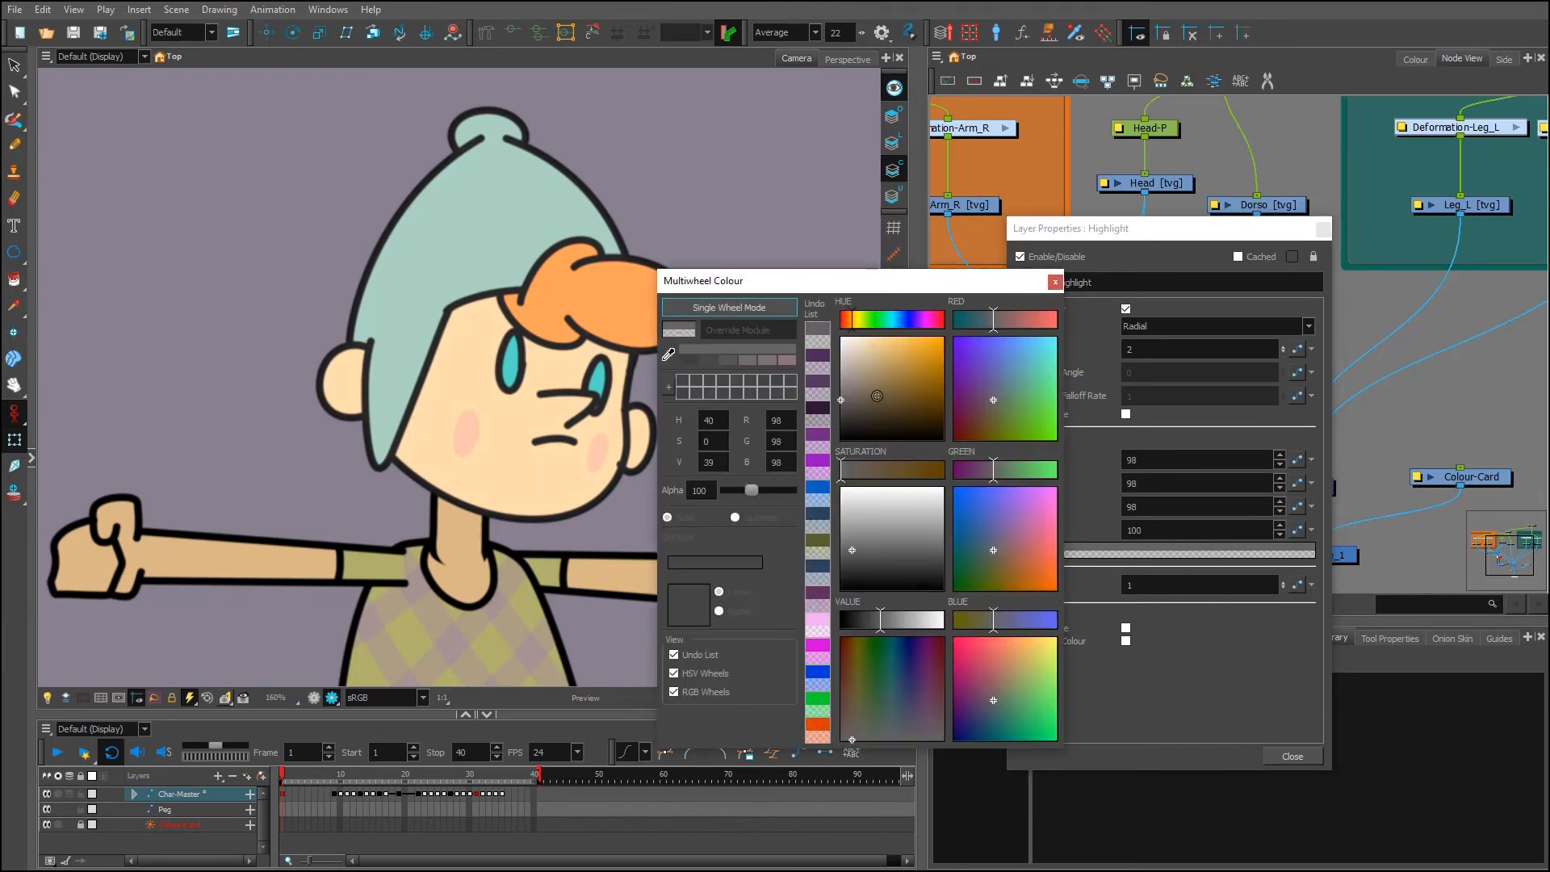
{"action": "left_click", "coordinate": [871, 342]}
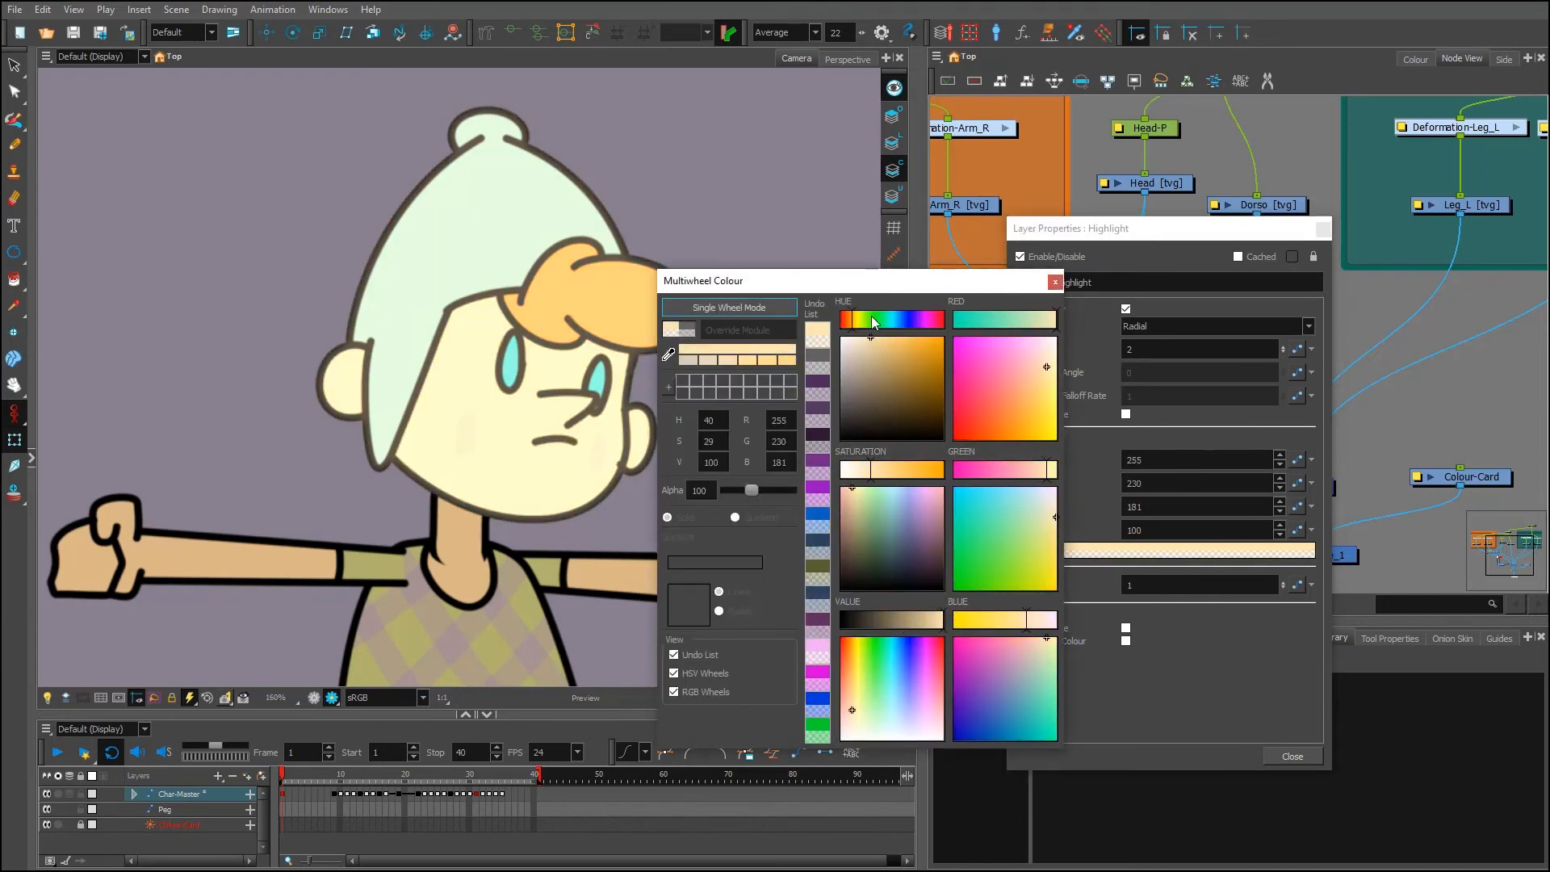
{"action": "left_click", "coordinate": [1055, 282]}
{"action": "left_click", "coordinate": [1324, 230]}
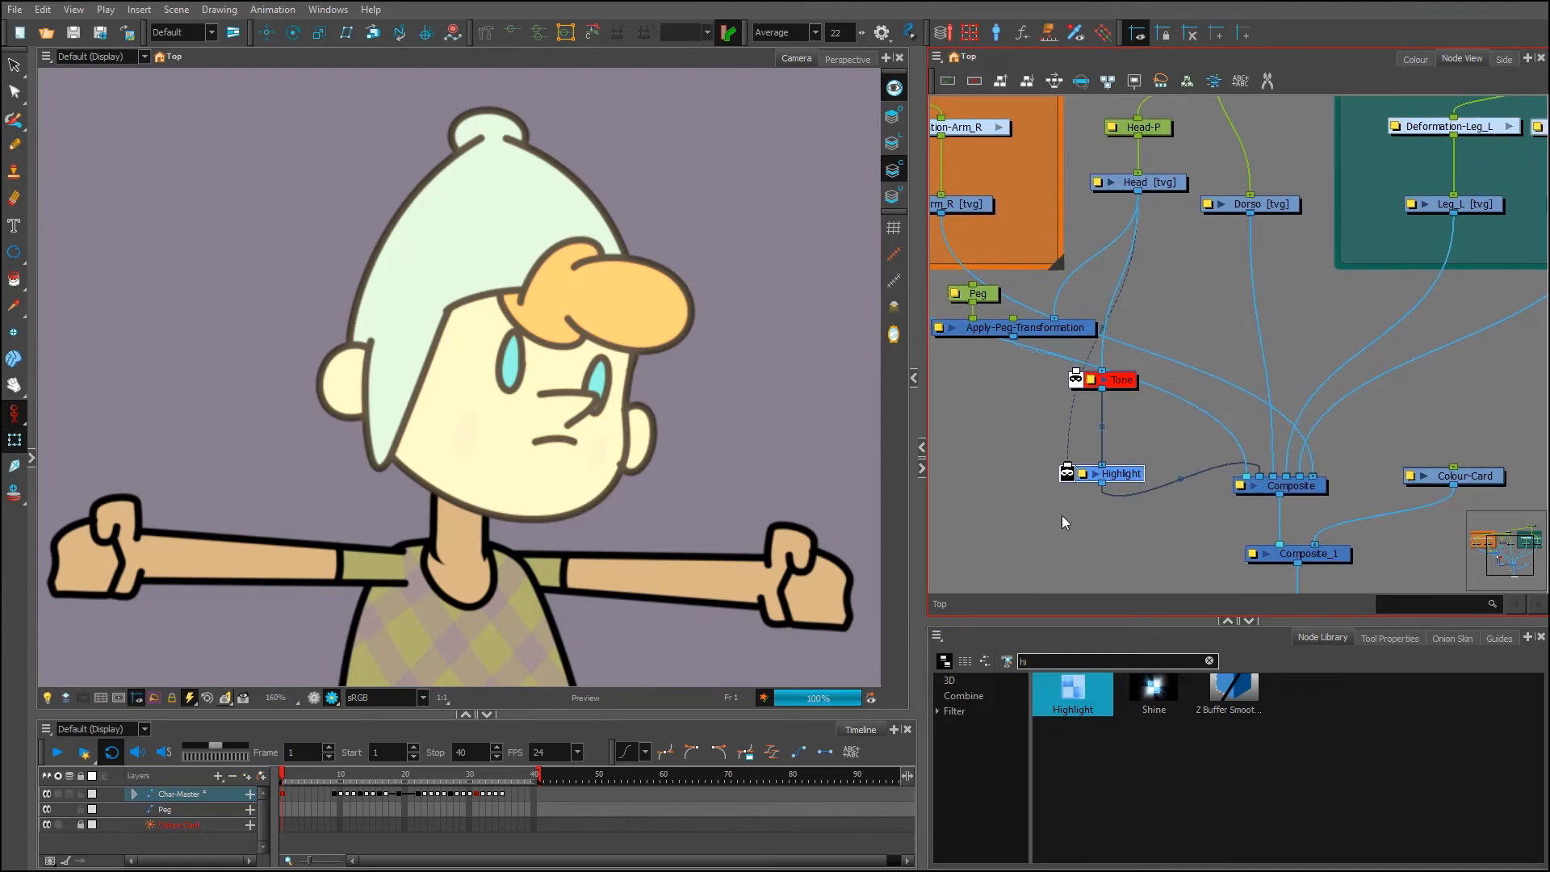
Add a second Apply-Peg-Transformation node and insert it between the Head drawing and the Highlight node's matte input
{"action": "left_click", "coordinate": [1063, 524]}
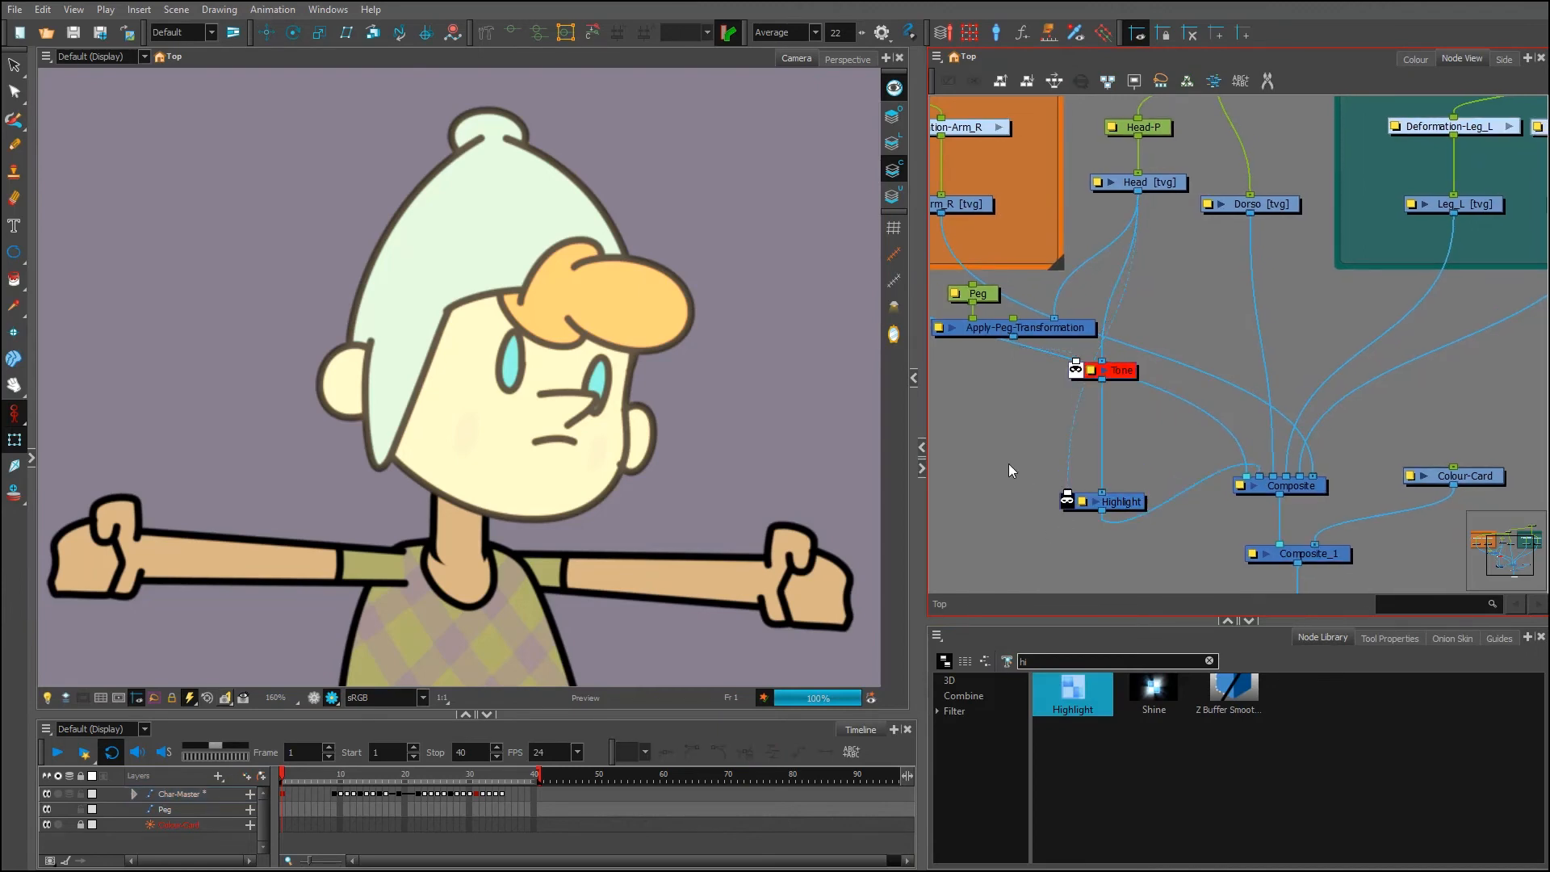
{"action": "type", "text": "apply"}
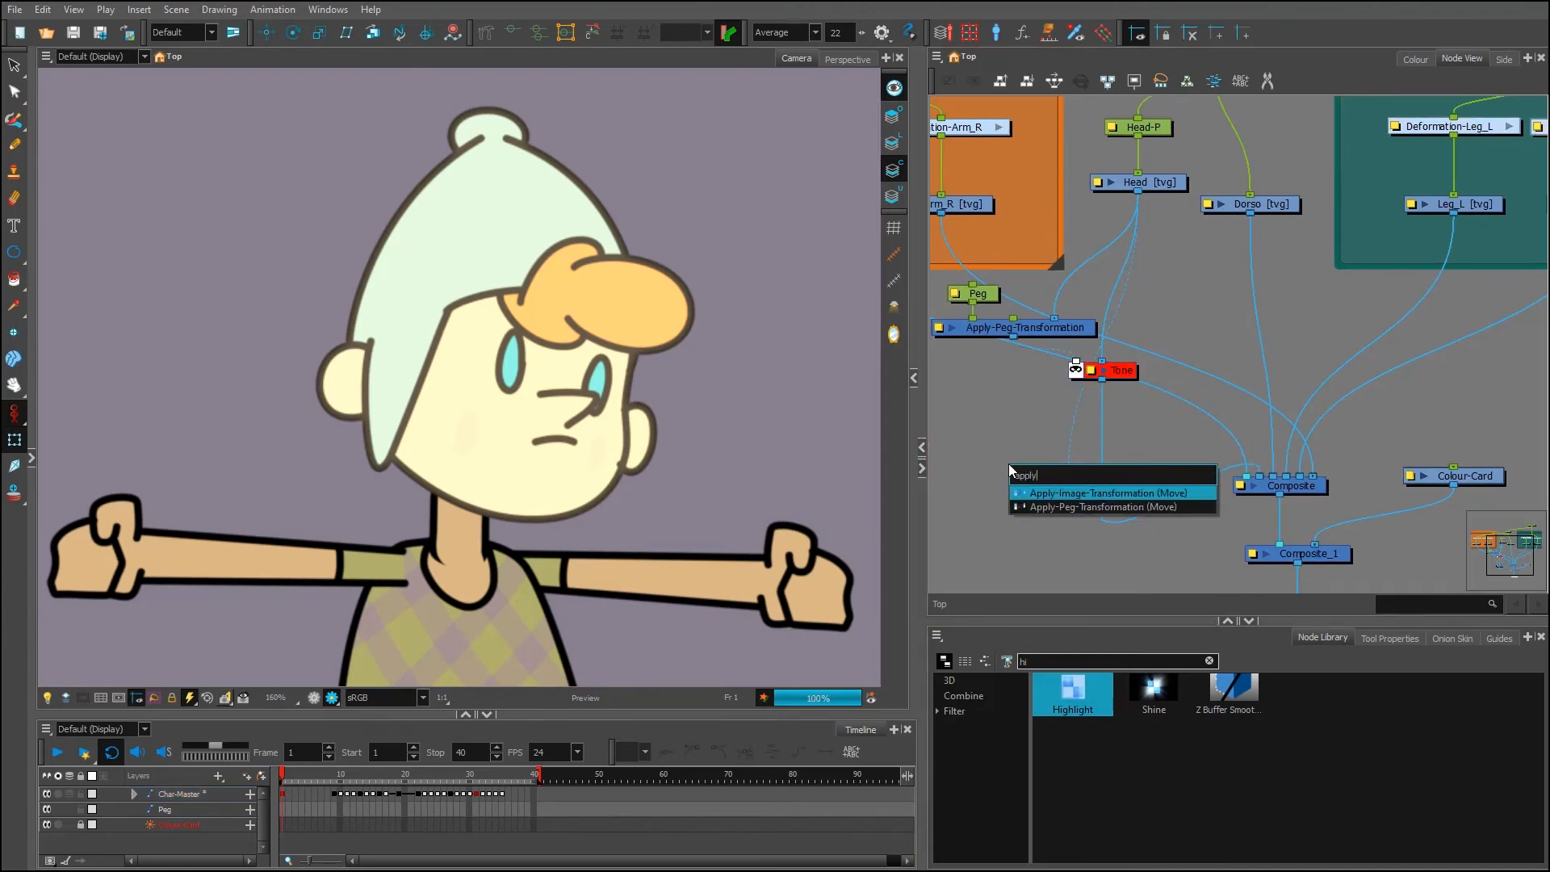
{"action": "left_click", "coordinate": [1095, 507]}
{"action": "left_click_drag", "start_coordinate": [1111, 481], "coordinate": [1047, 447]}
{"action": "left_click", "coordinate": [1097, 396]}
{"action": "left_click_drag", "start_coordinate": [1179, 175], "coordinate": [1156, 186]}
{"action": "left_click", "coordinate": [985, 506]}
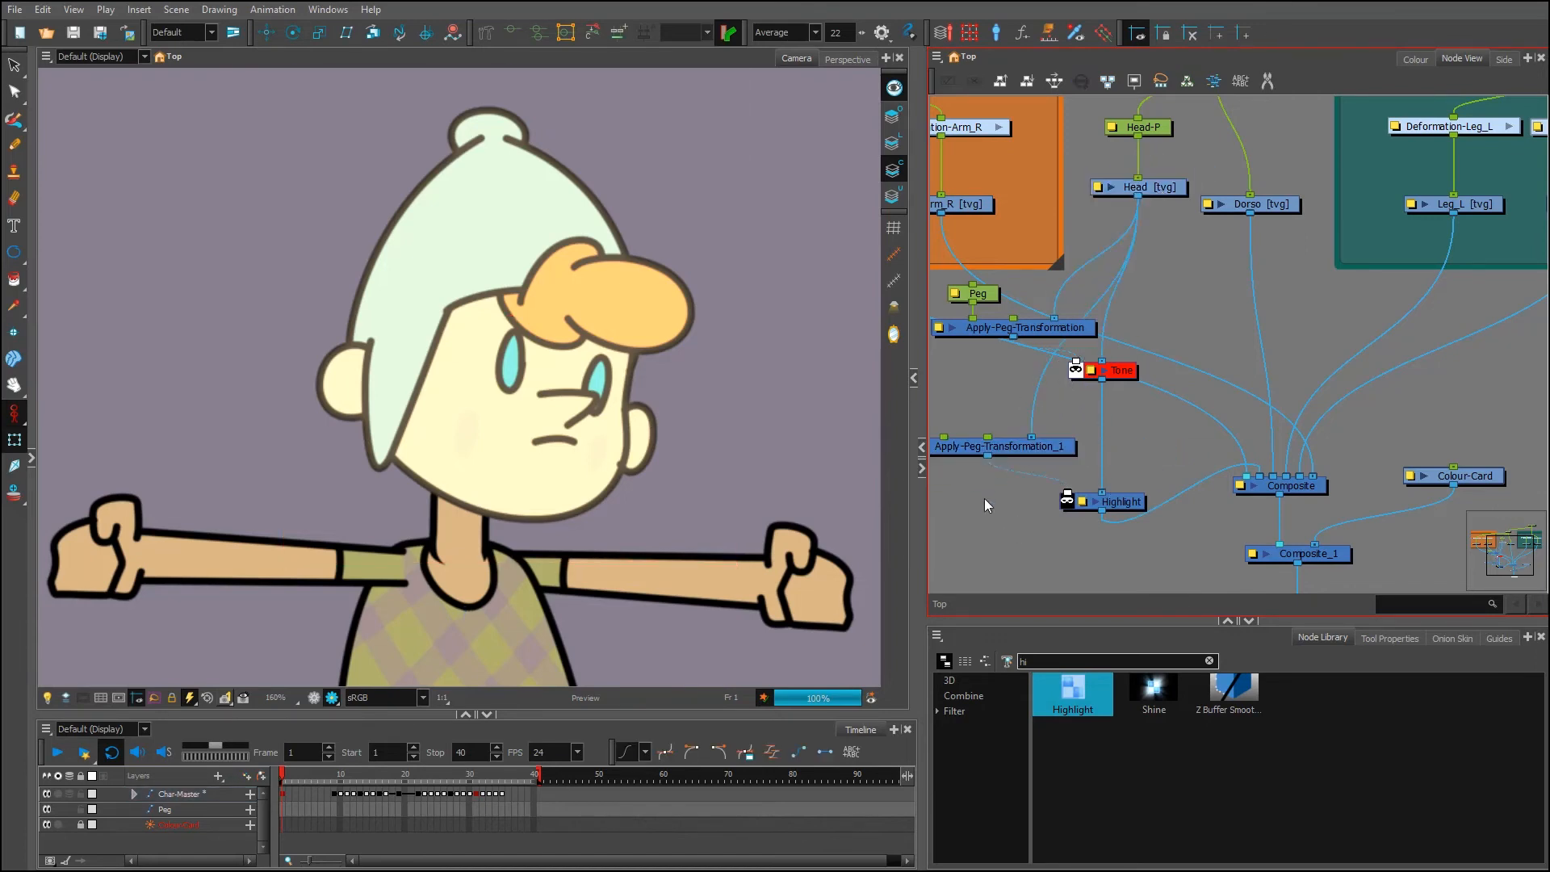
Connect a new peg to the second Apply-Peg-Transformation node and shift the peg slightly down to offset the highlight matte
{"action": "key", "text": "ctrl+p"}
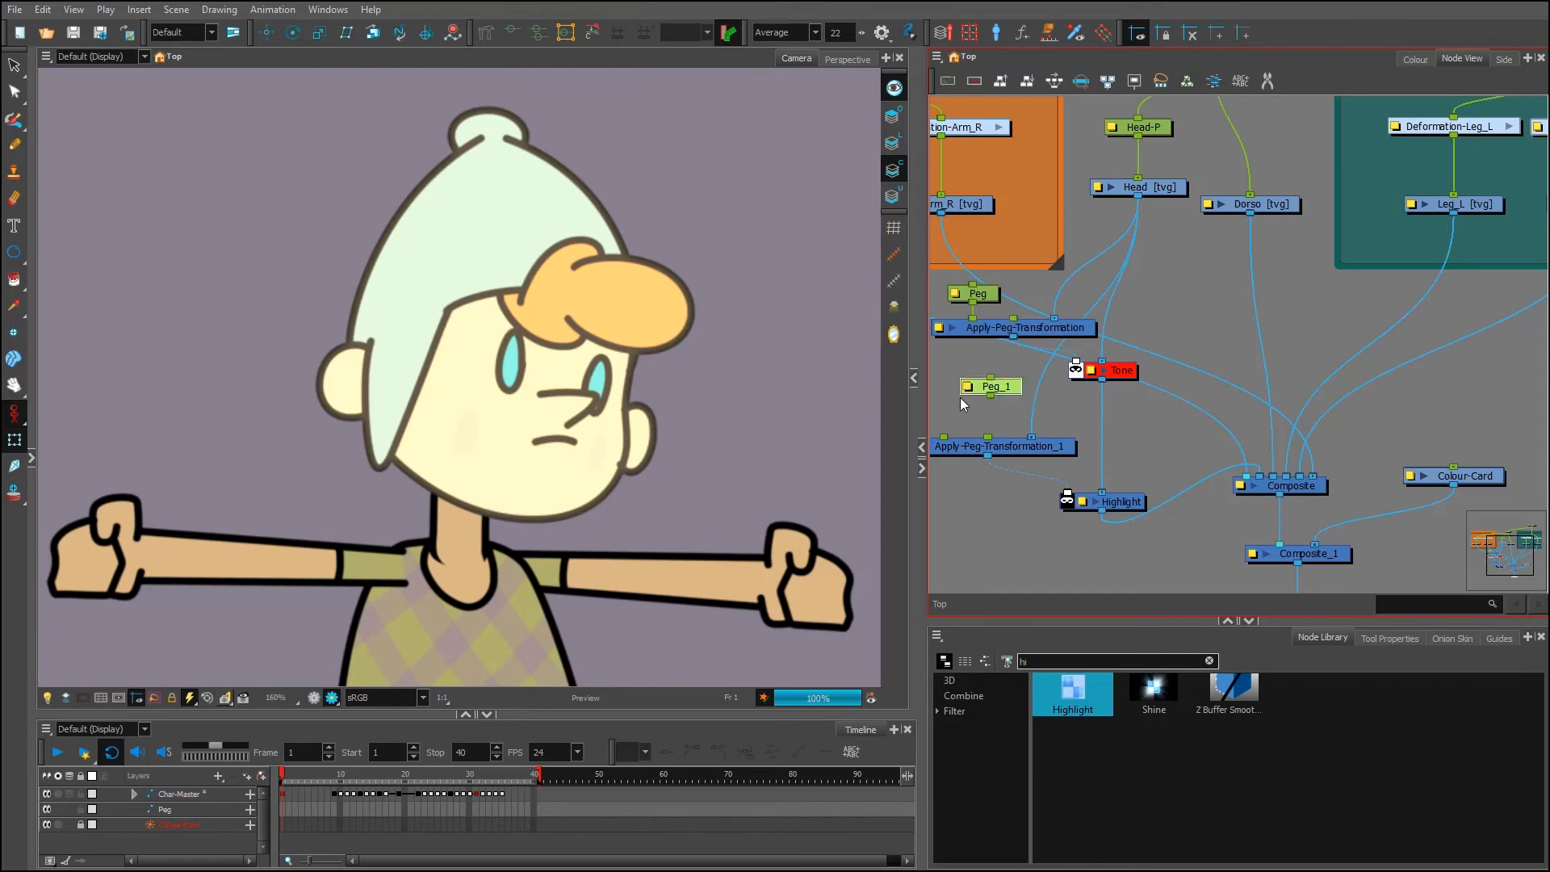
{"action": "left_click_drag", "start_coordinate": [961, 397], "coordinate": [1030, 451]}
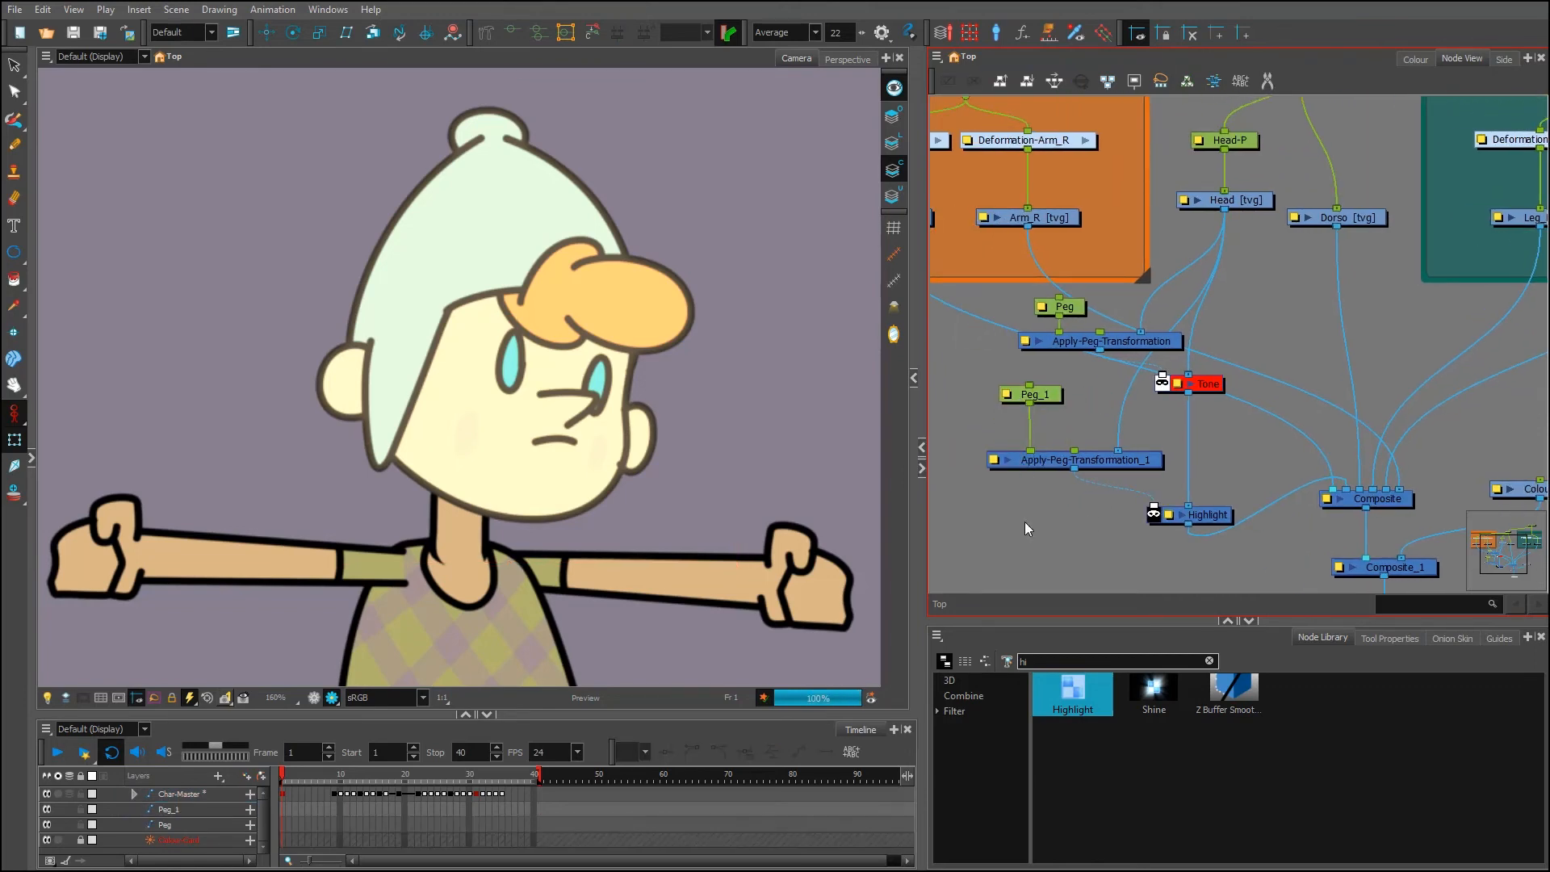
{"action": "left_click", "coordinate": [1043, 397]}
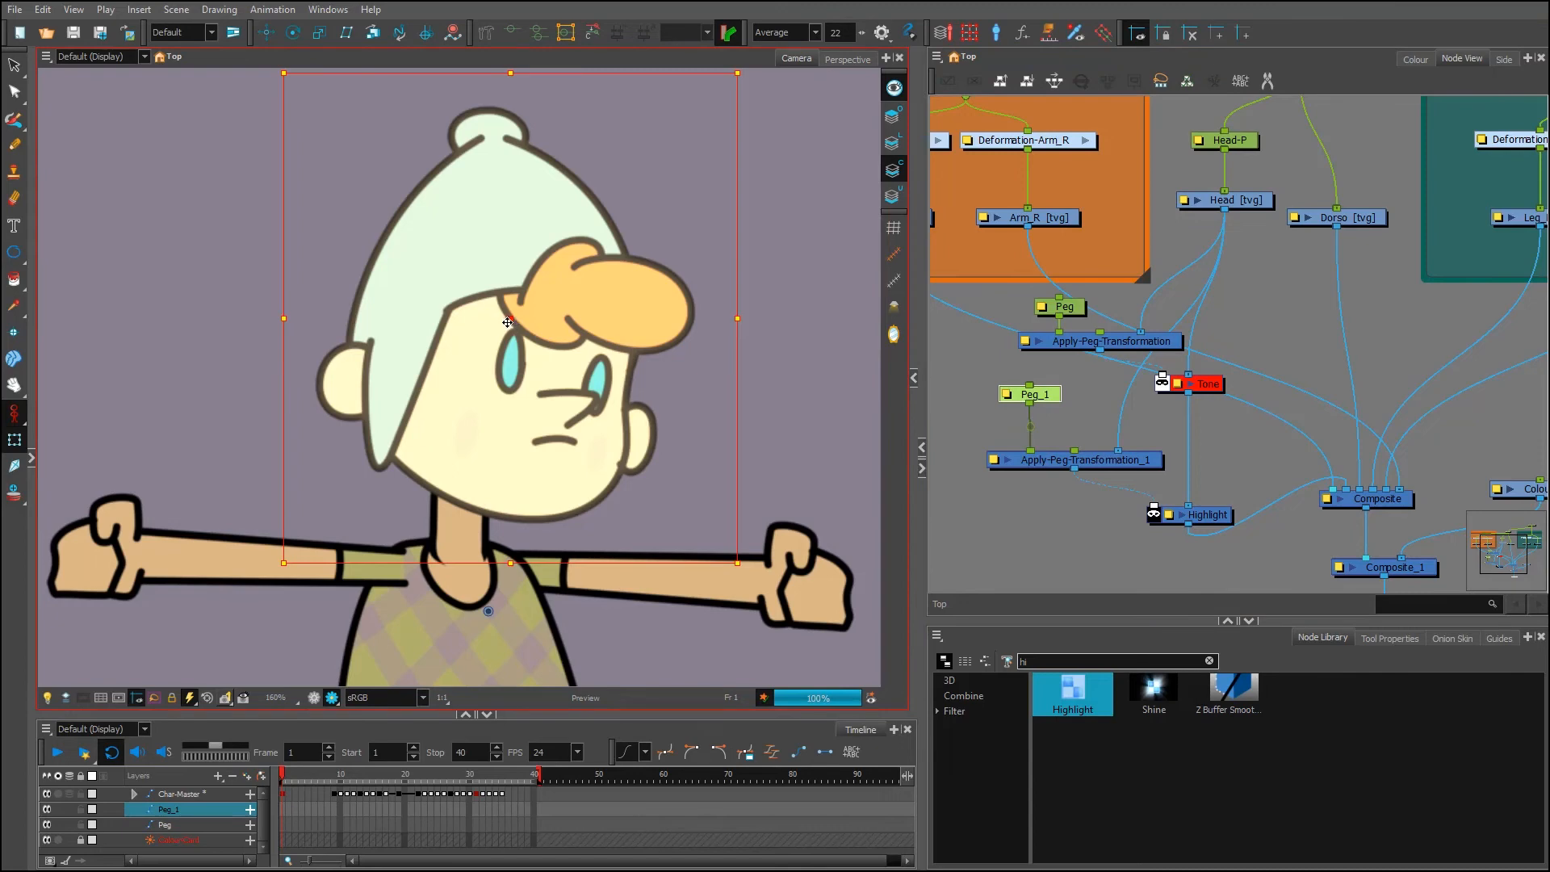
{"action": "left_click_drag", "start_coordinate": [507, 323], "coordinate": [513, 343]}
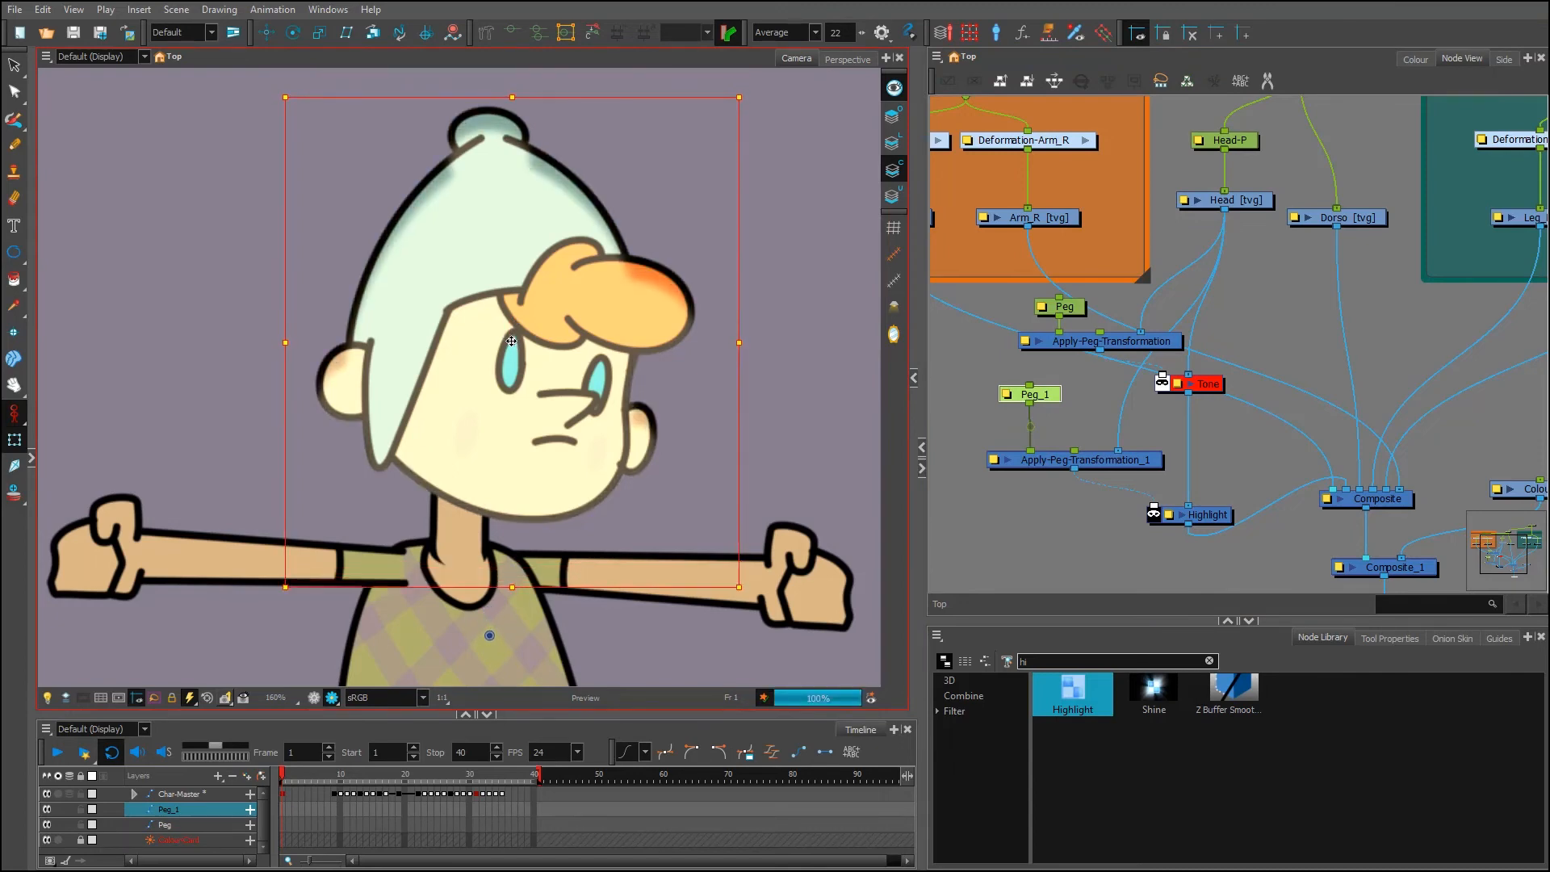
Invert the matte of the Highlight node
{"action": "left_click", "coordinate": [1190, 533]}
{"action": "scroll", "coordinate": [1187, 532], "scroll_direction": "up", "scroll_amount": 2}
{"action": "scroll", "coordinate": [1119, 525], "scroll_direction": "up", "scroll_amount": 1}
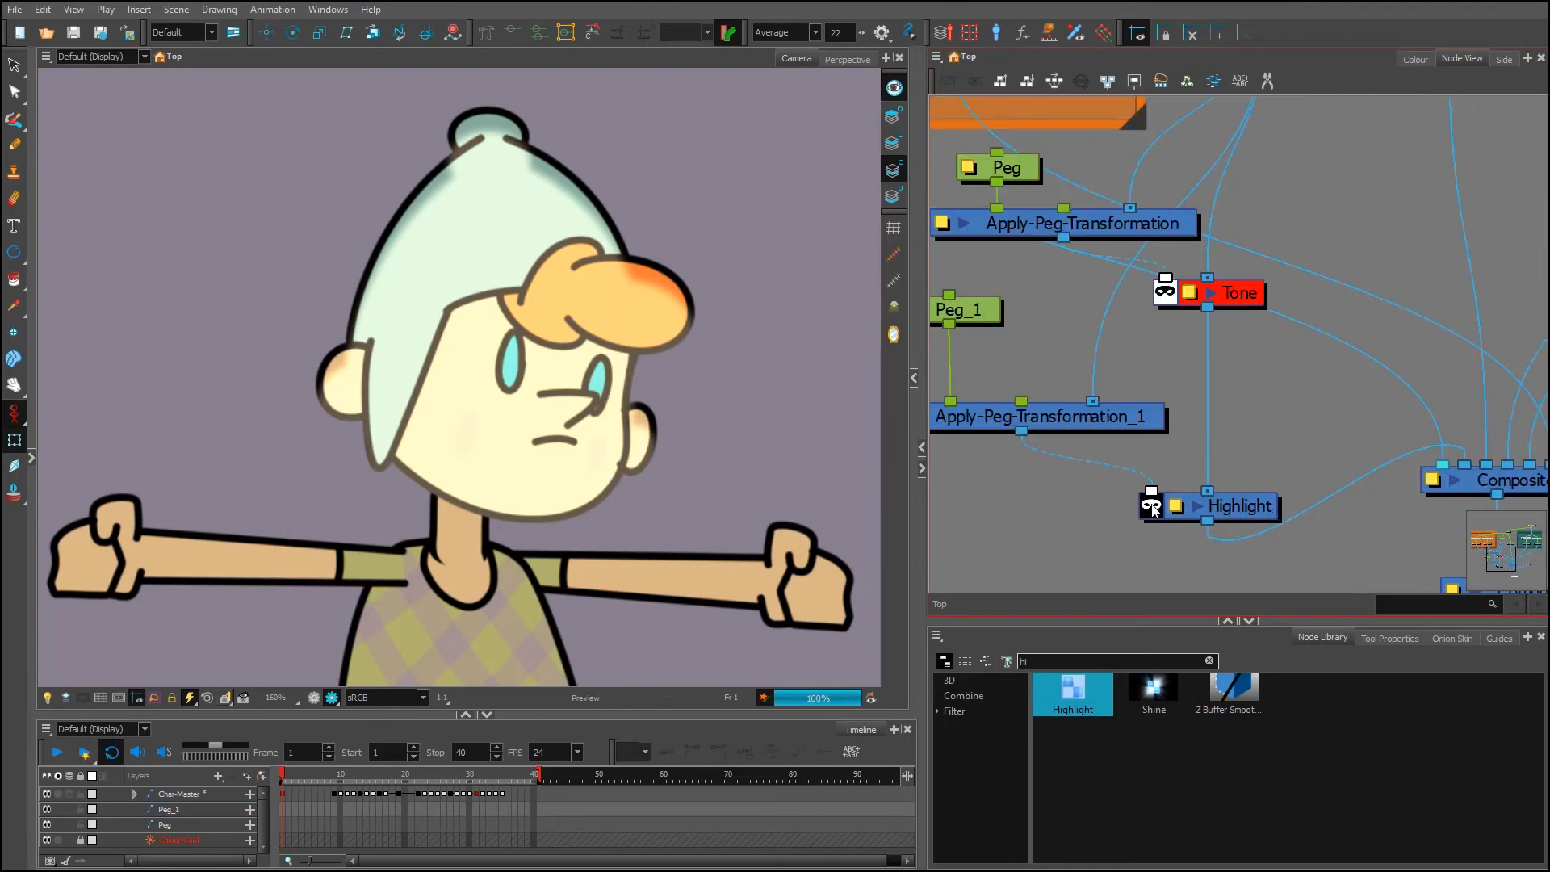
{"action": "left_click", "coordinate": [1151, 507]}
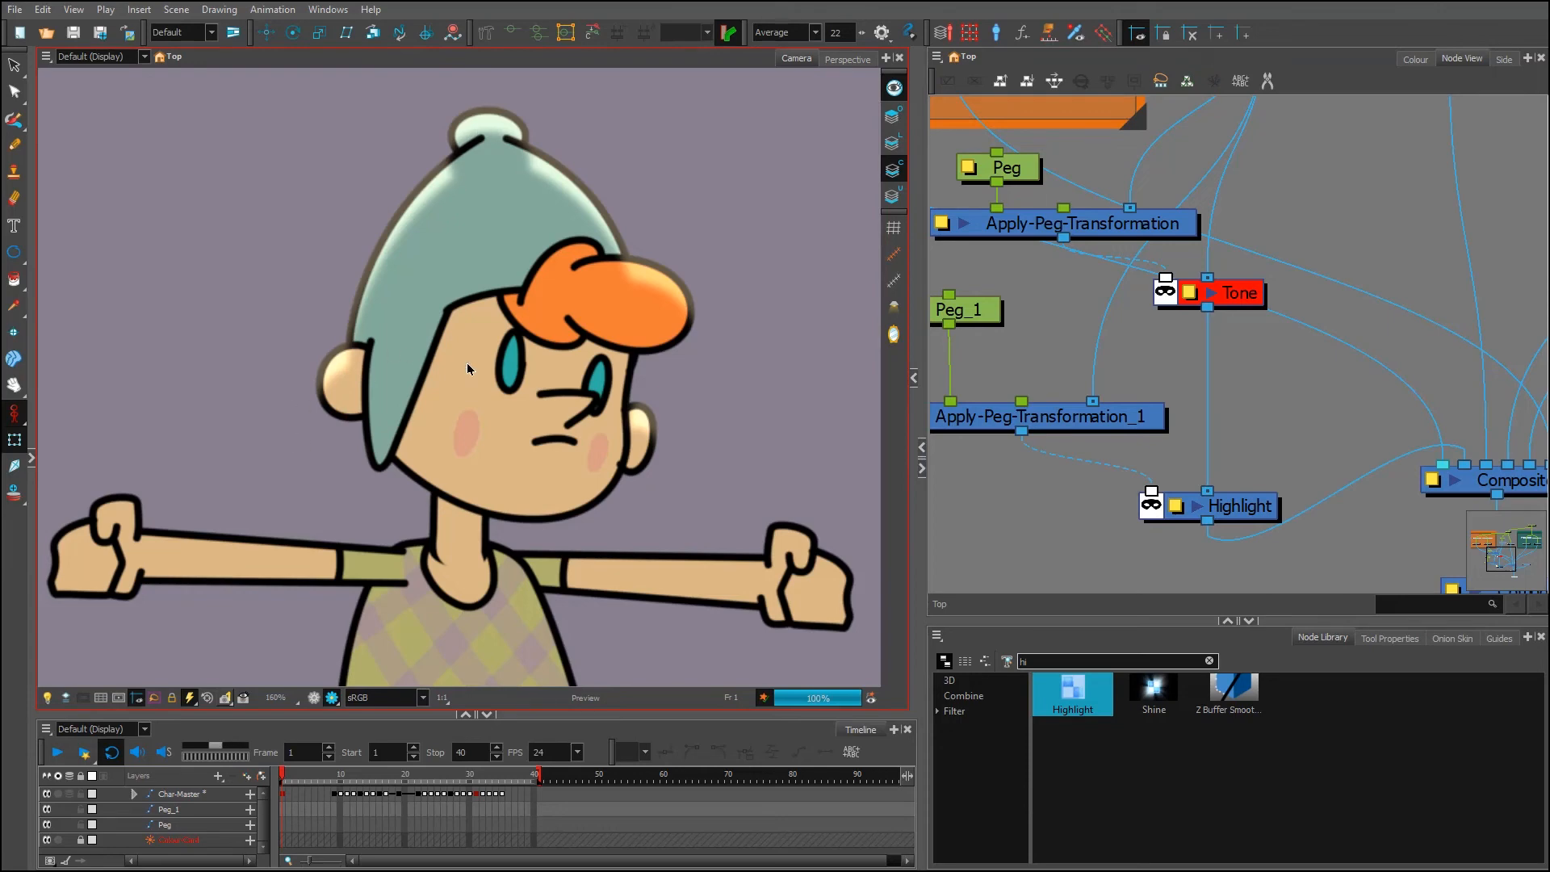
Re-enable the Tone node and check the combined shading and highlight on the head
{"action": "scroll", "coordinate": [594, 428], "scroll_direction": "down", "scroll_amount": 2}
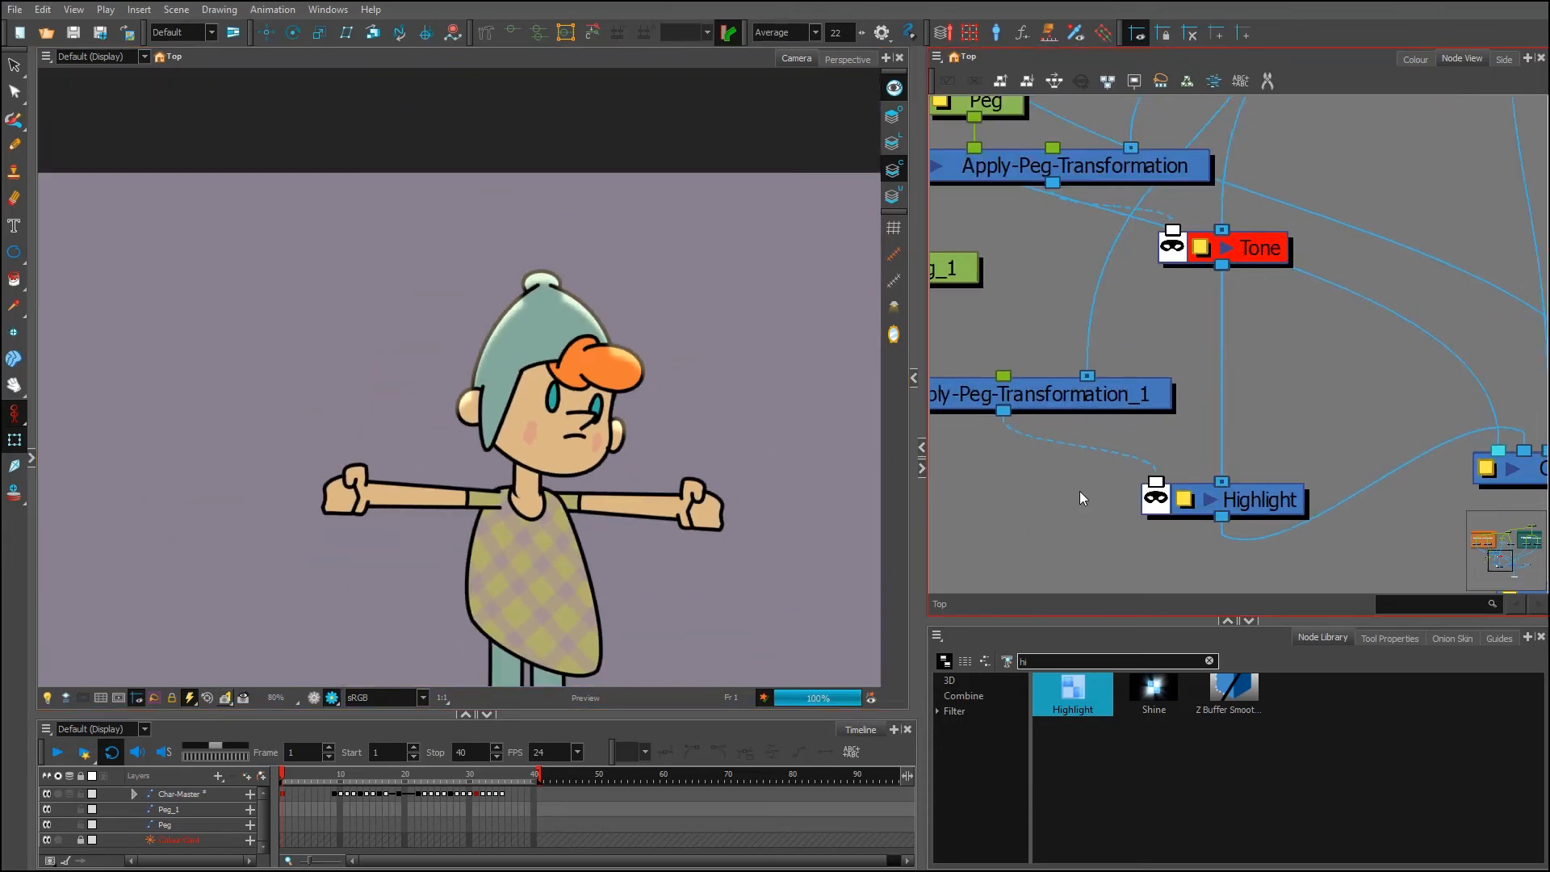
{"action": "scroll", "coordinate": [1174, 424], "scroll_direction": "down", "scroll_amount": 3}
{"action": "left_click", "coordinate": [1138, 278]}
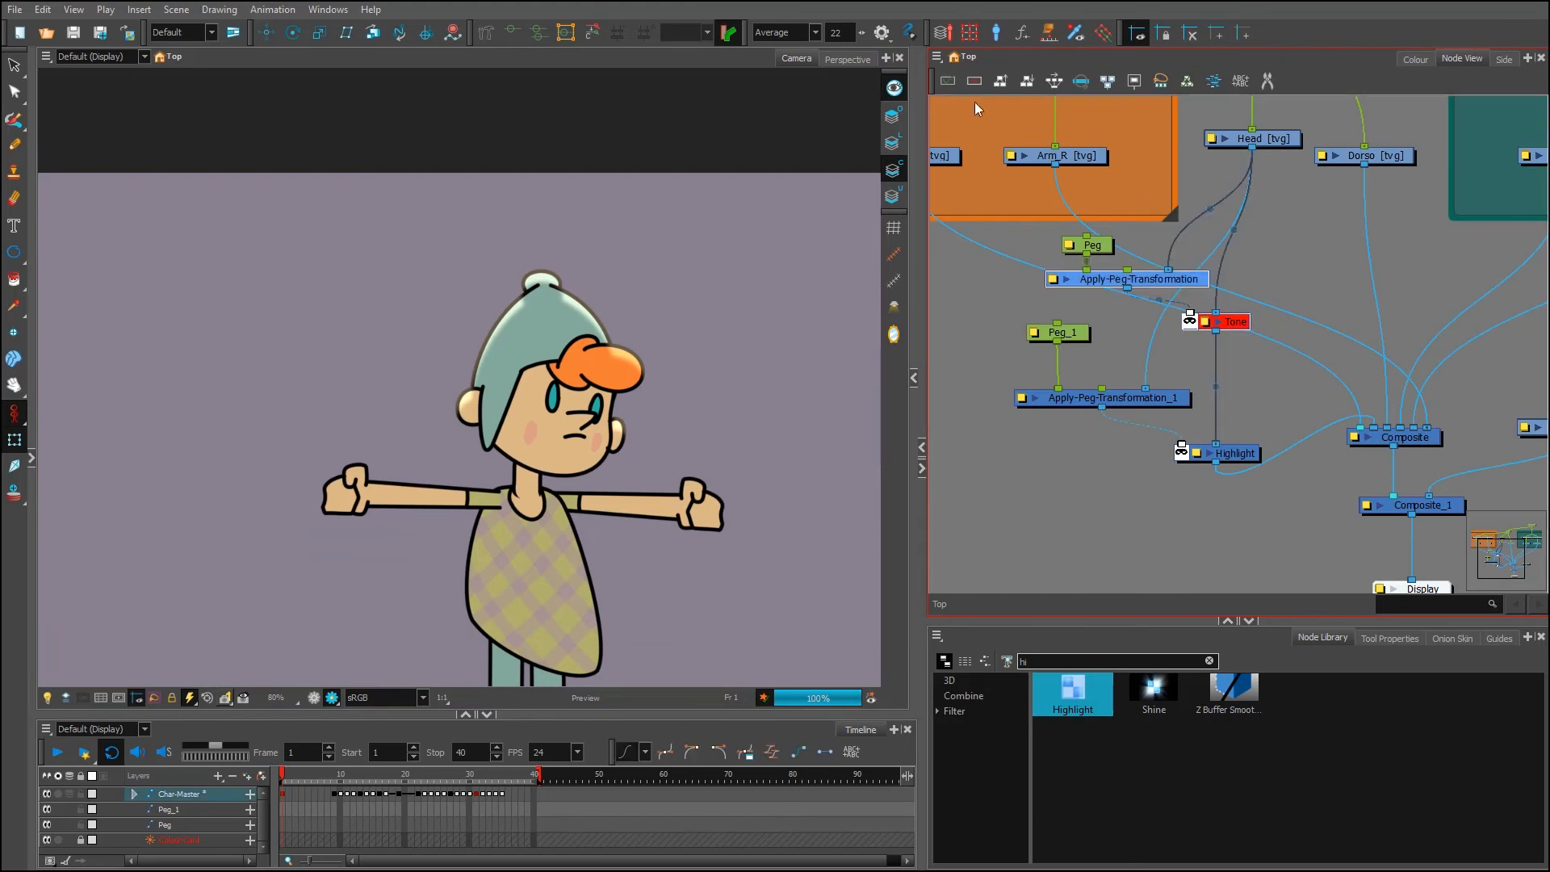
{"action": "left_click", "coordinate": [999, 317]}
{"action": "scroll", "coordinate": [526, 436], "scroll_direction": "up", "scroll_amount": 2}
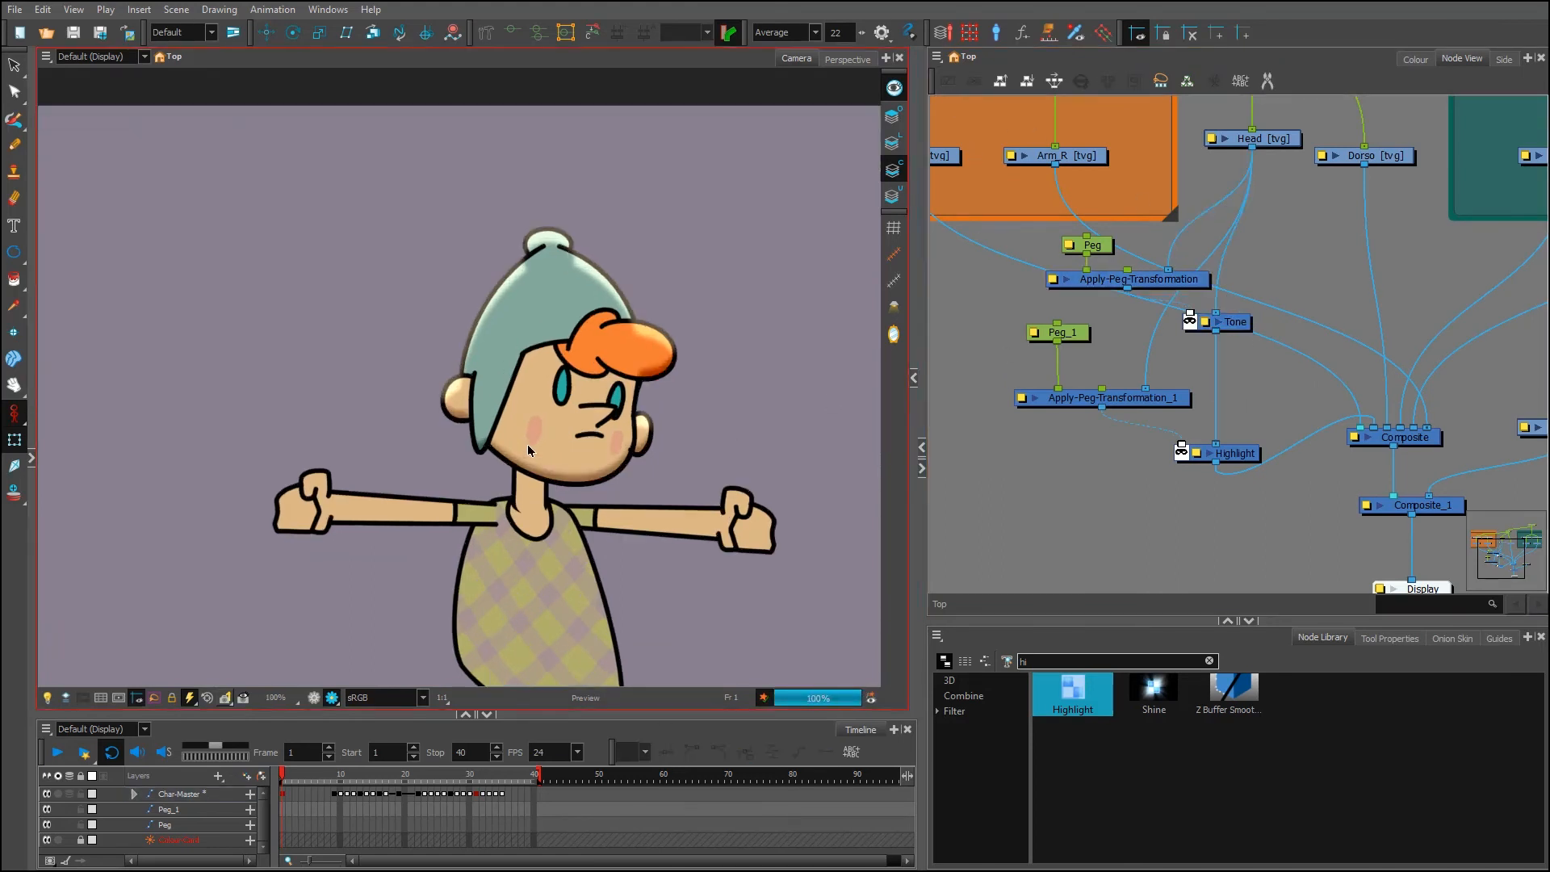
{"action": "scroll", "coordinate": [682, 403], "scroll_direction": "down", "scroll_amount": 2}
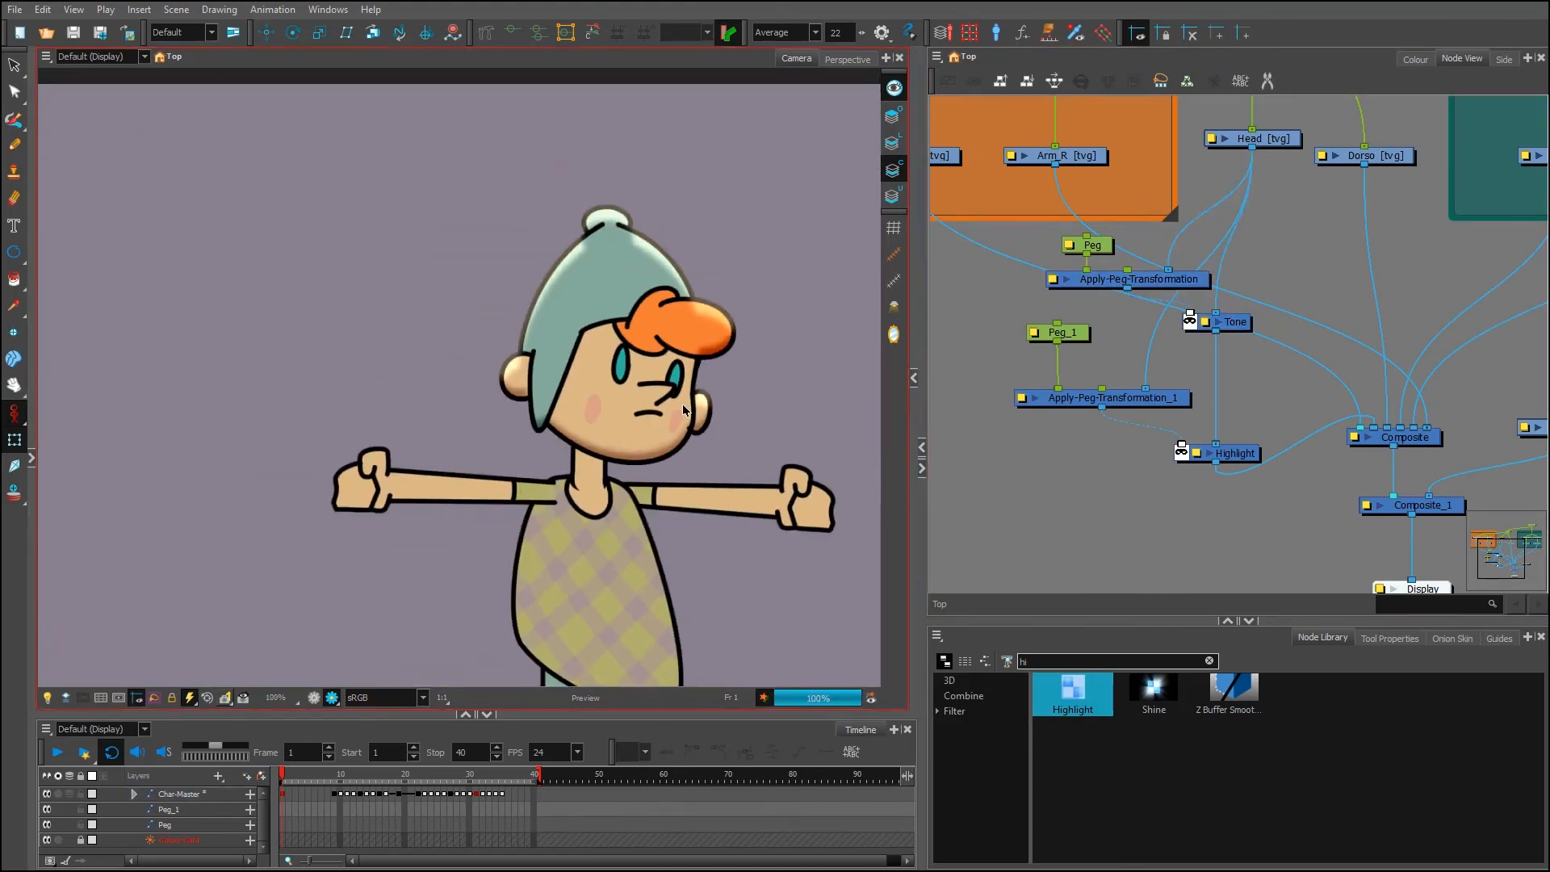
{"action": "left_click_drag", "start_coordinate": [565, 509], "coordinate": [563, 418]}
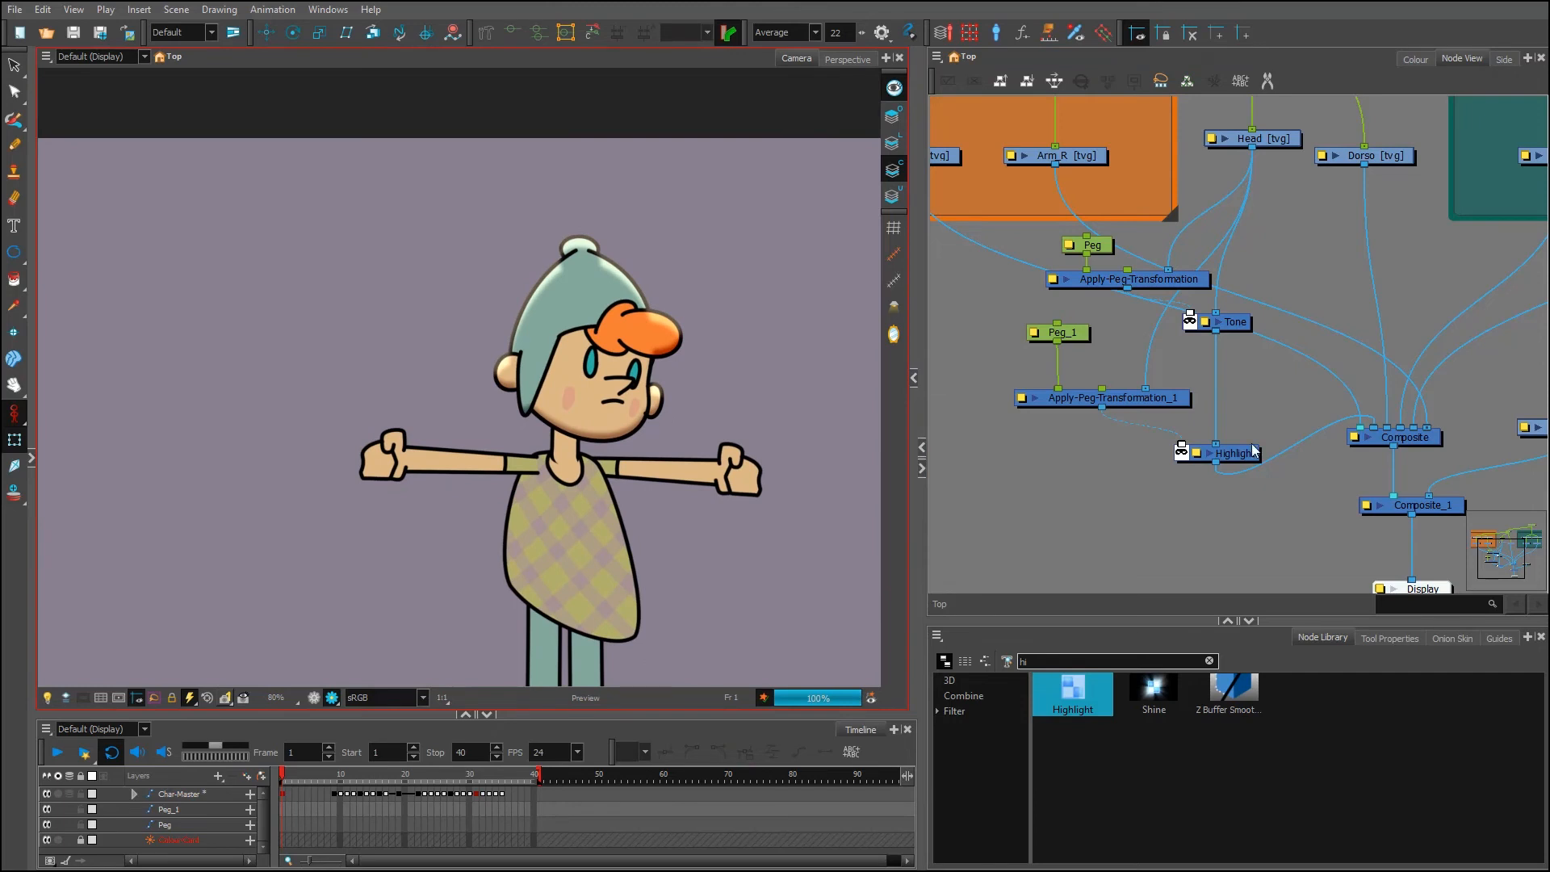
Space out the Tone and Highlight nodes, their Apply-Peg-Transformation nodes and the second peg vertically in the node network
{"action": "left_click_drag", "start_coordinate": [1252, 453], "coordinate": [1244, 479]}
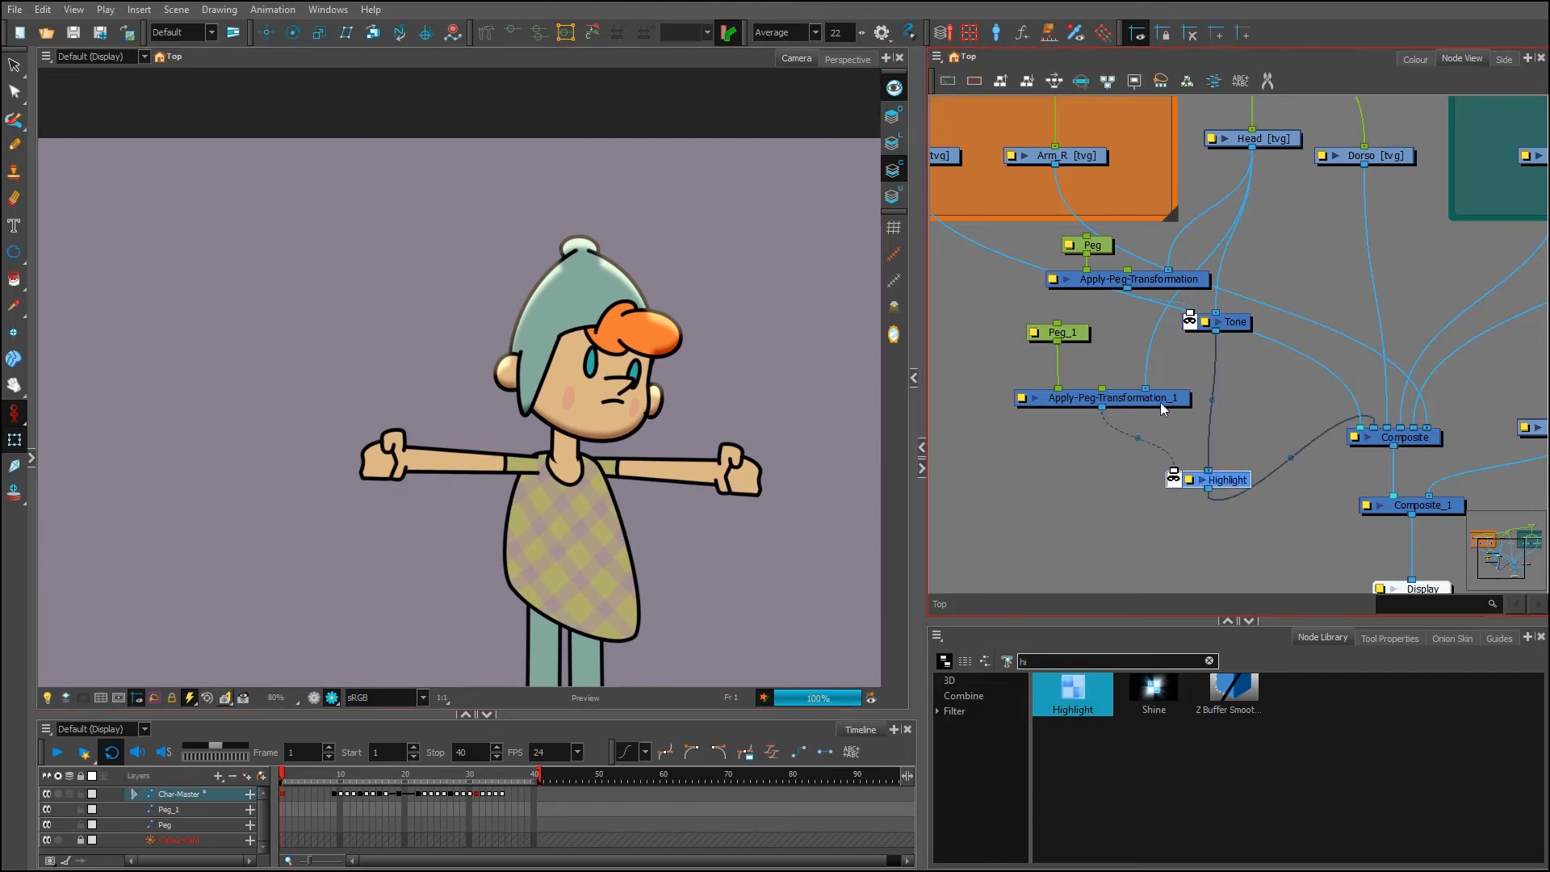
{"action": "left_click_drag", "start_coordinate": [1160, 402], "coordinate": [1160, 428]}
{"action": "left_click_drag", "start_coordinate": [1074, 331], "coordinate": [1074, 369]}
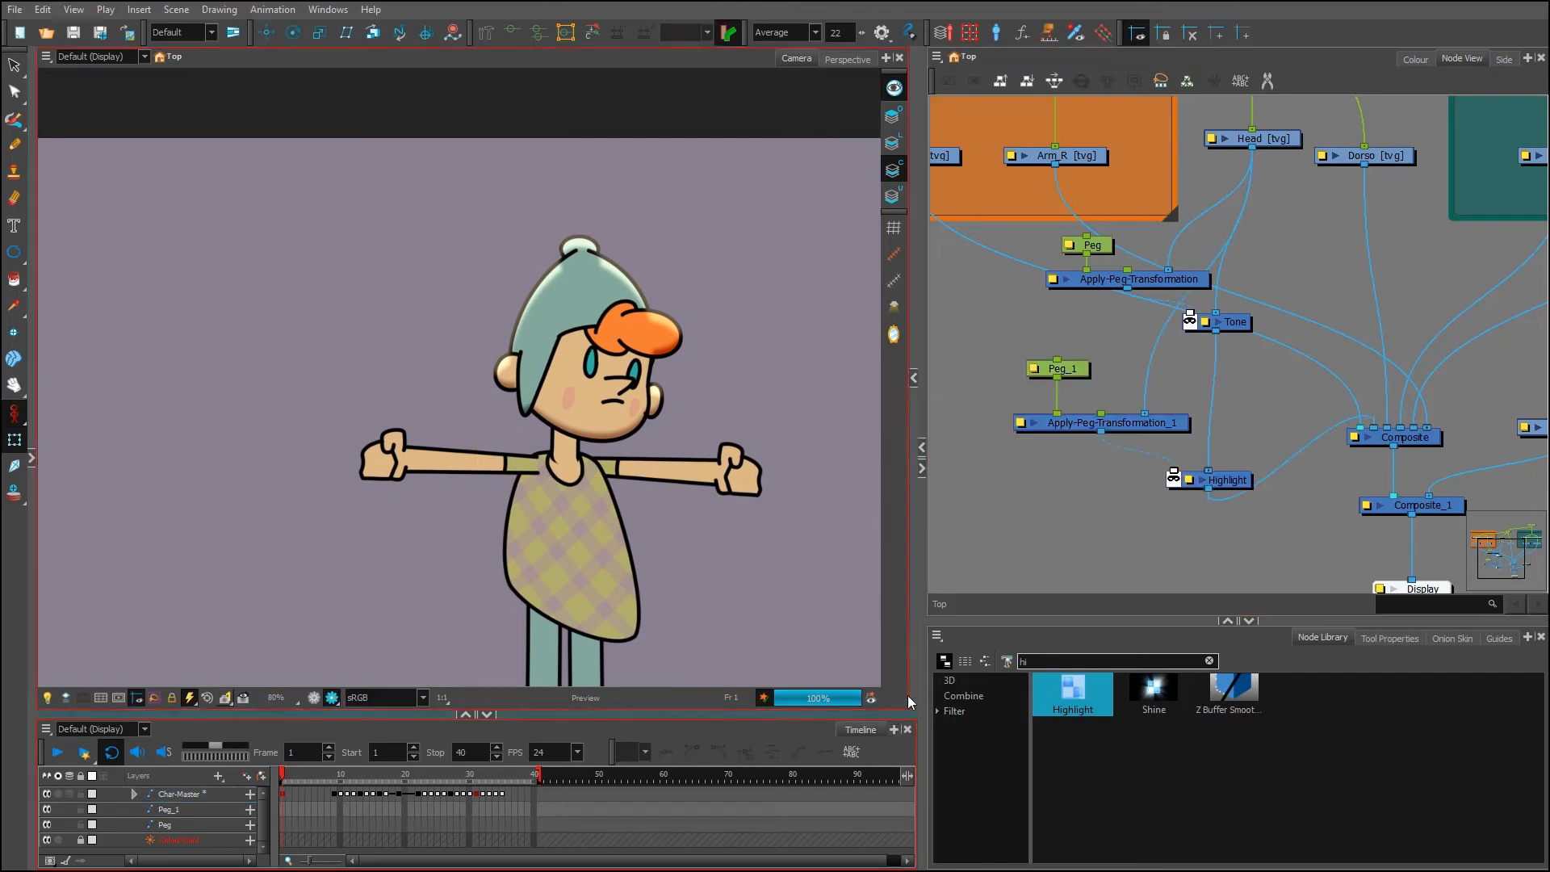
{"action": "left_click_drag", "start_coordinate": [1234, 322], "coordinate": [1238, 376]}
{"action": "left_click_drag", "start_coordinate": [1168, 288], "coordinate": [1168, 309]}
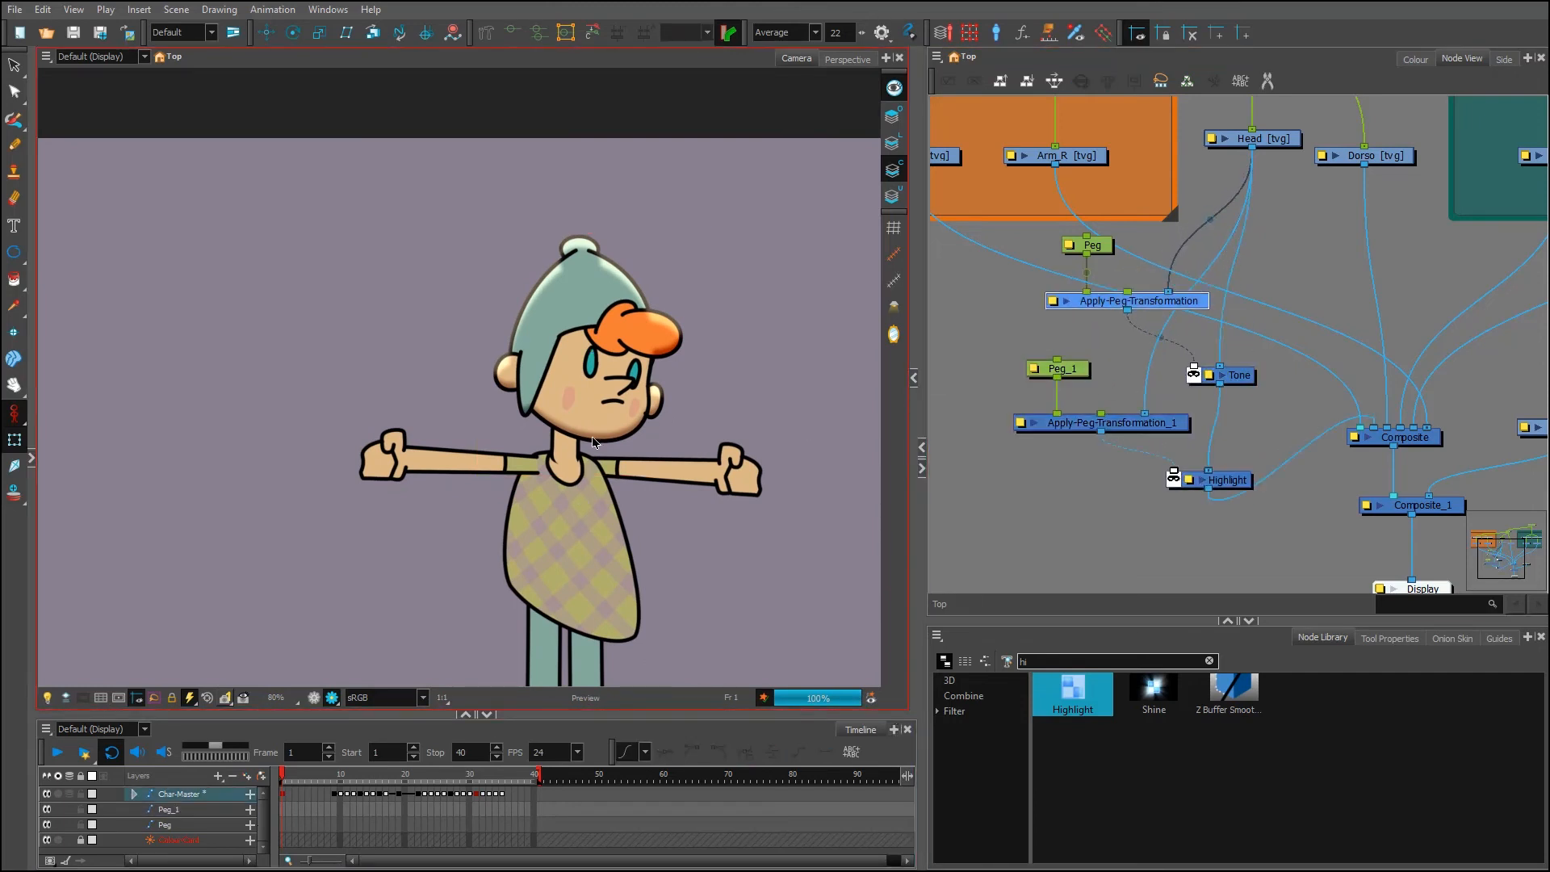
{"action": "scroll", "coordinate": [593, 436], "scroll_direction": "up", "scroll_amount": 2}
{"action": "left_click_drag", "start_coordinate": [693, 468], "coordinate": [658, 440]}
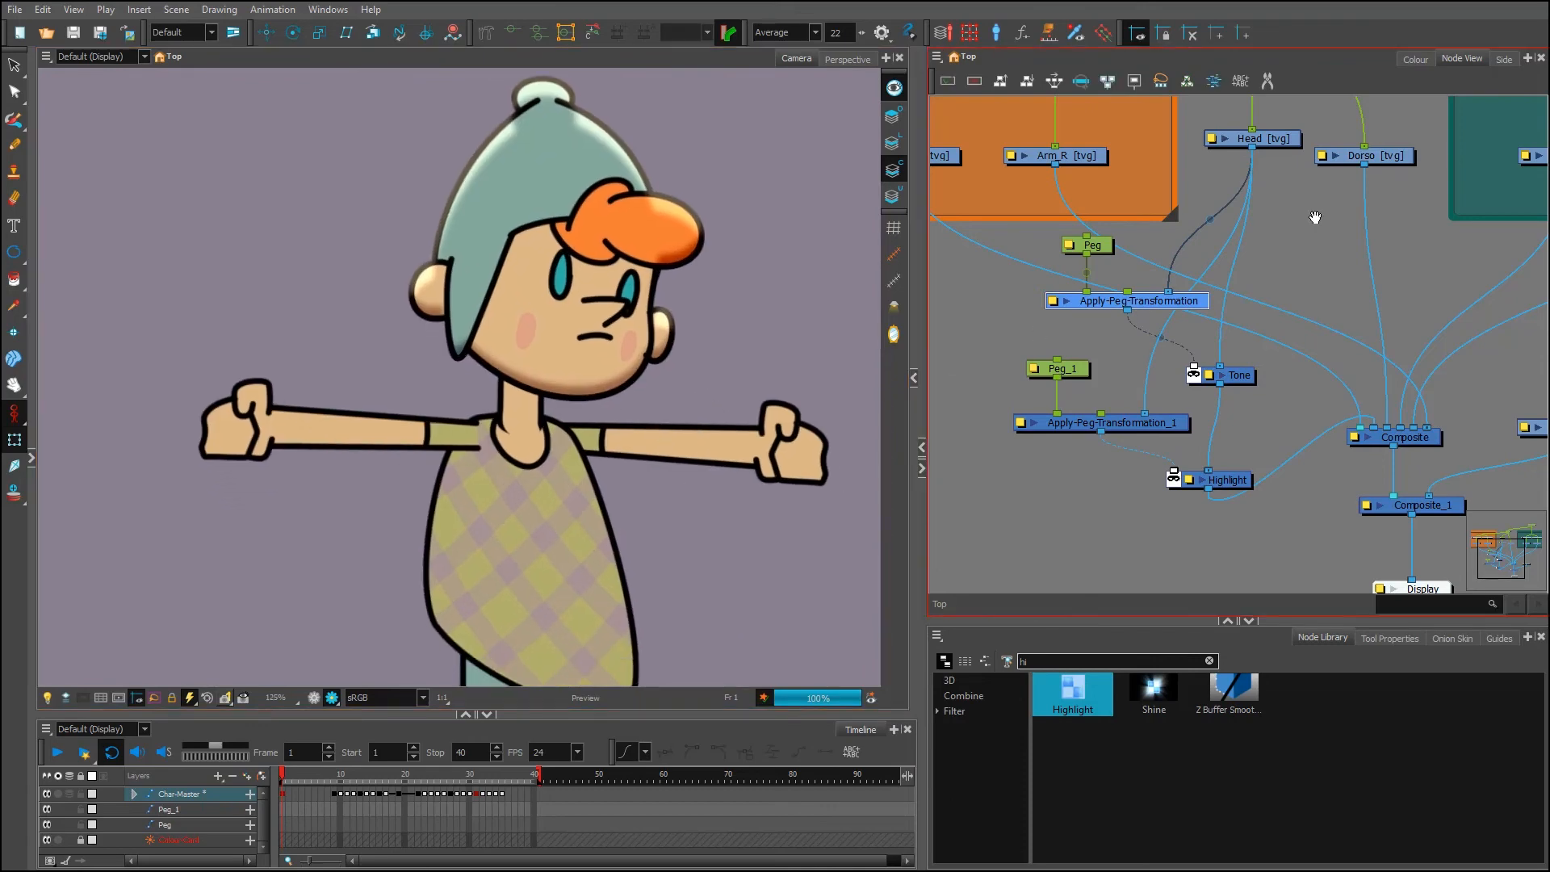
{"action": "scroll", "coordinate": [1315, 218], "scroll_direction": "down", "scroll_amount": 2}
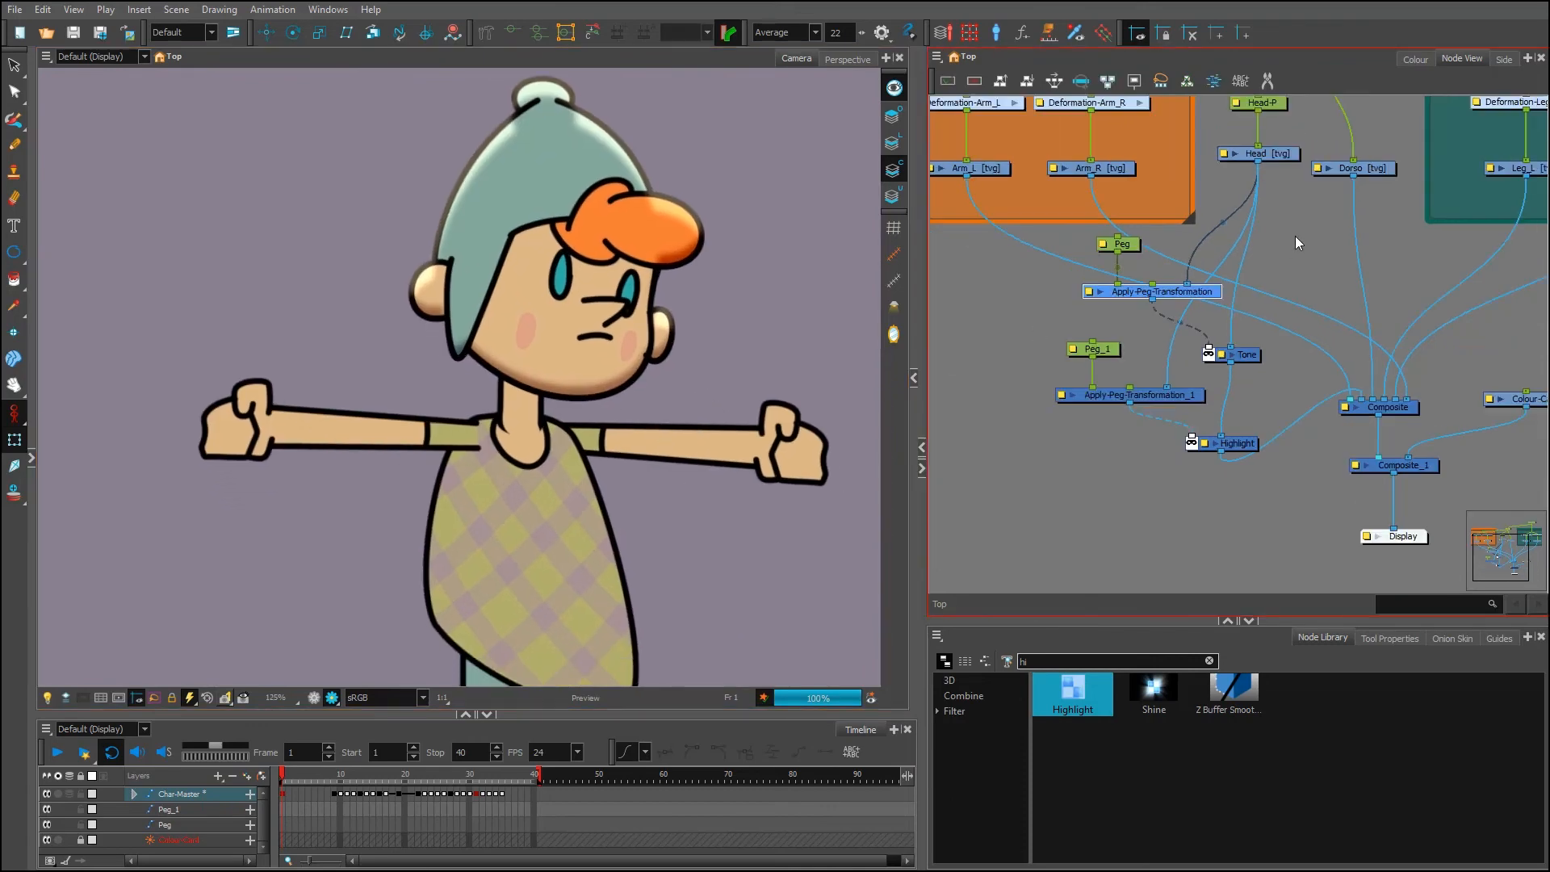
Try rotating the head peg and moving it above the body to test the lighting, and undo both transformations
{"action": "left_click", "coordinate": [630, 242]}
{"action": "scroll", "coordinate": [795, 263], "scroll_direction": "down", "scroll_amount": 1}
{"action": "scroll", "coordinate": [794, 264], "scroll_direction": "down", "scroll_amount": 1}
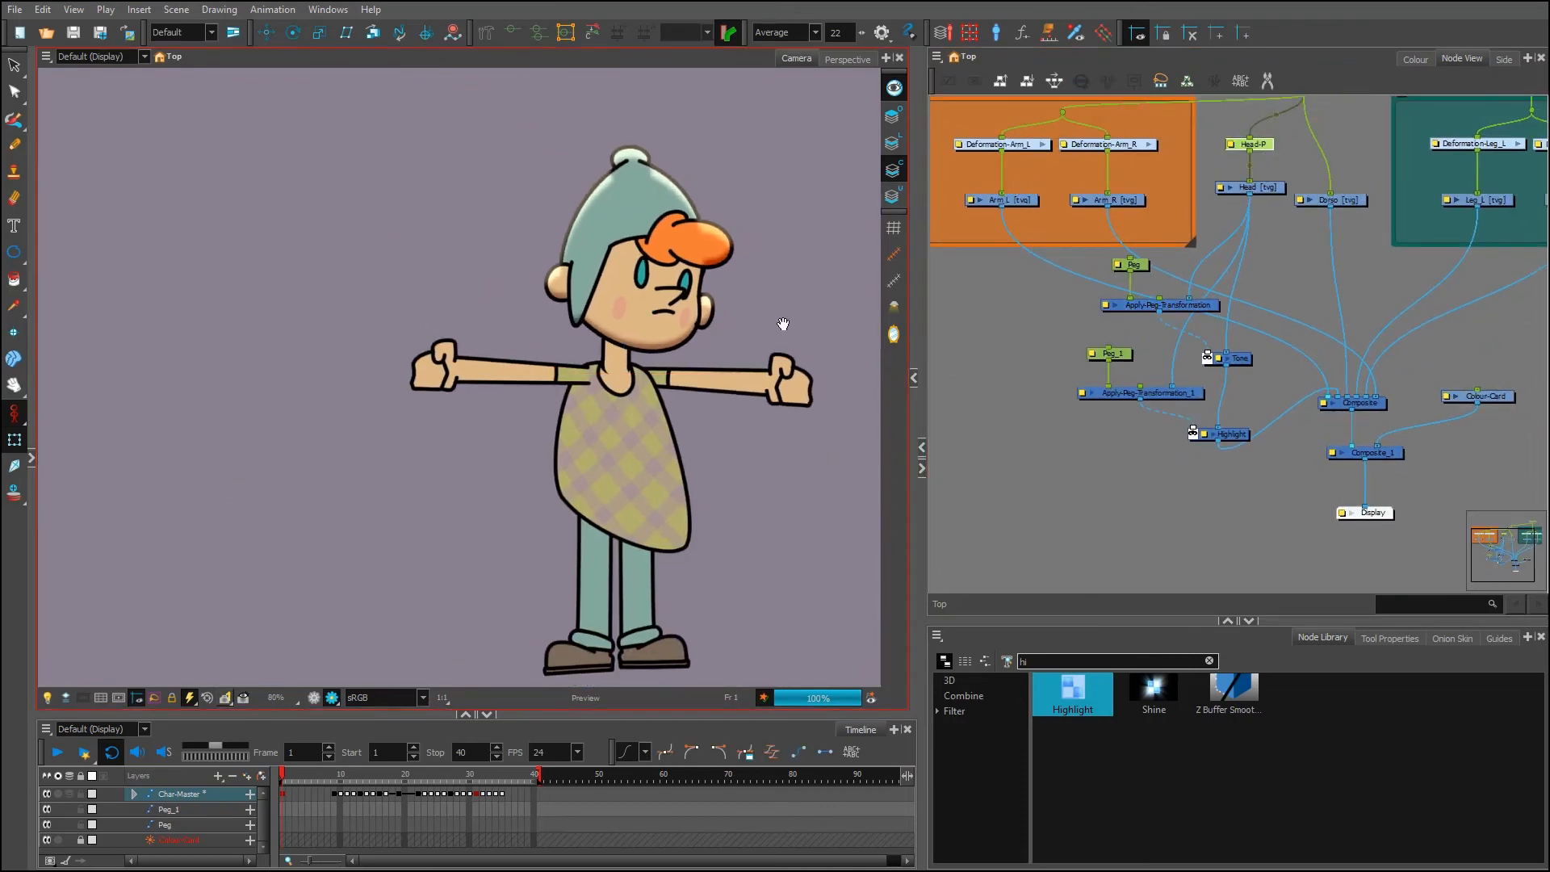
{"action": "left_click_drag", "start_coordinate": [738, 136], "coordinate": [775, 428]}
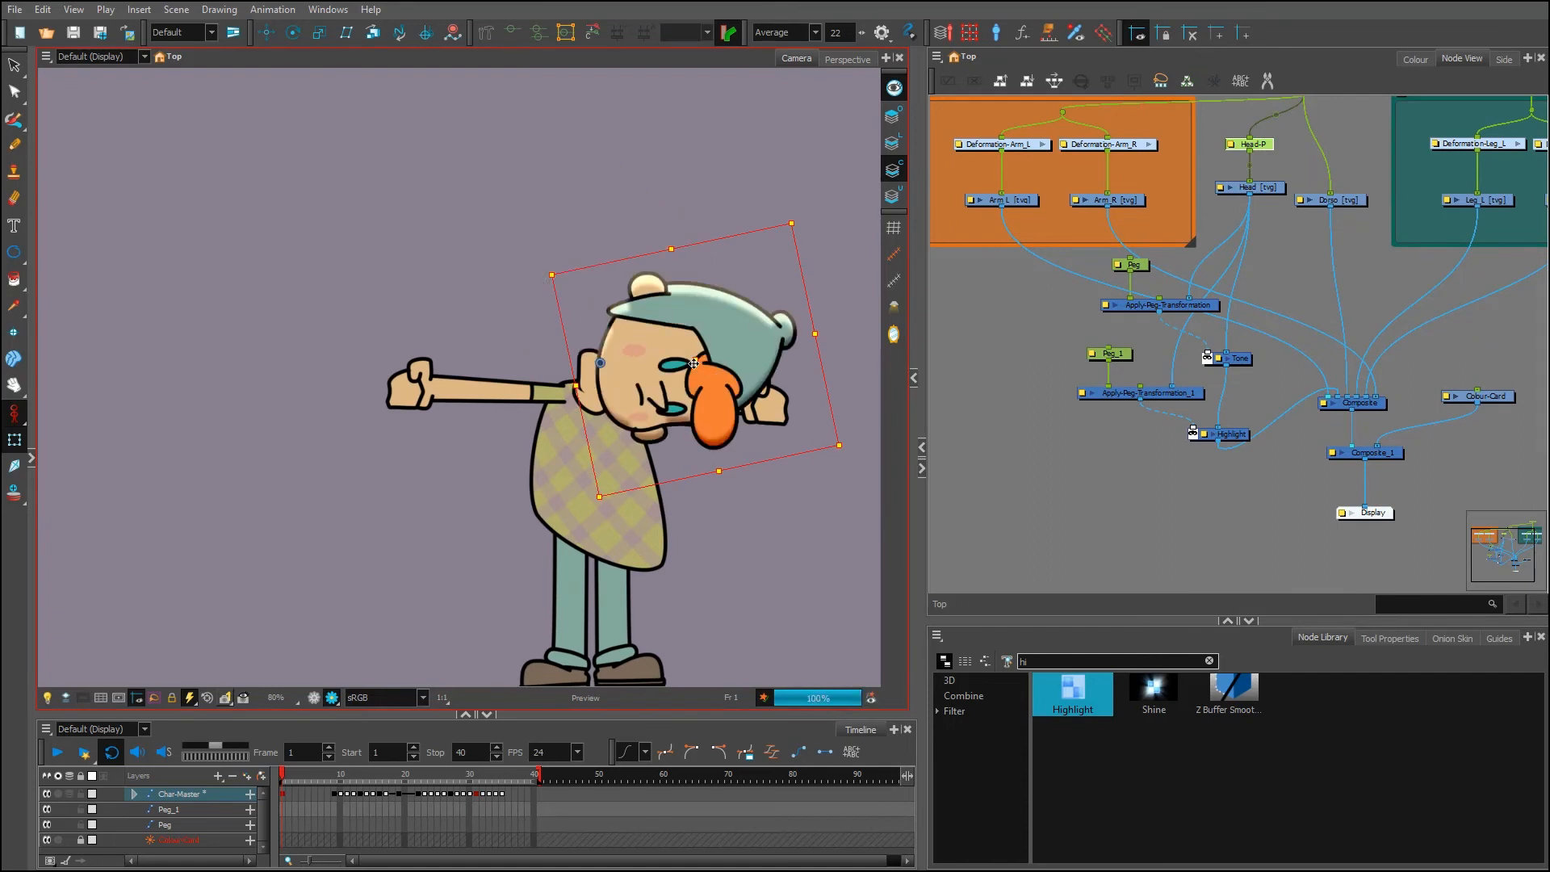
{"action": "left_click_drag", "start_coordinate": [741, 322], "coordinate": [693, 171]}
{"action": "scroll", "coordinate": [542, 157], "scroll_direction": "up", "scroll_amount": 2}
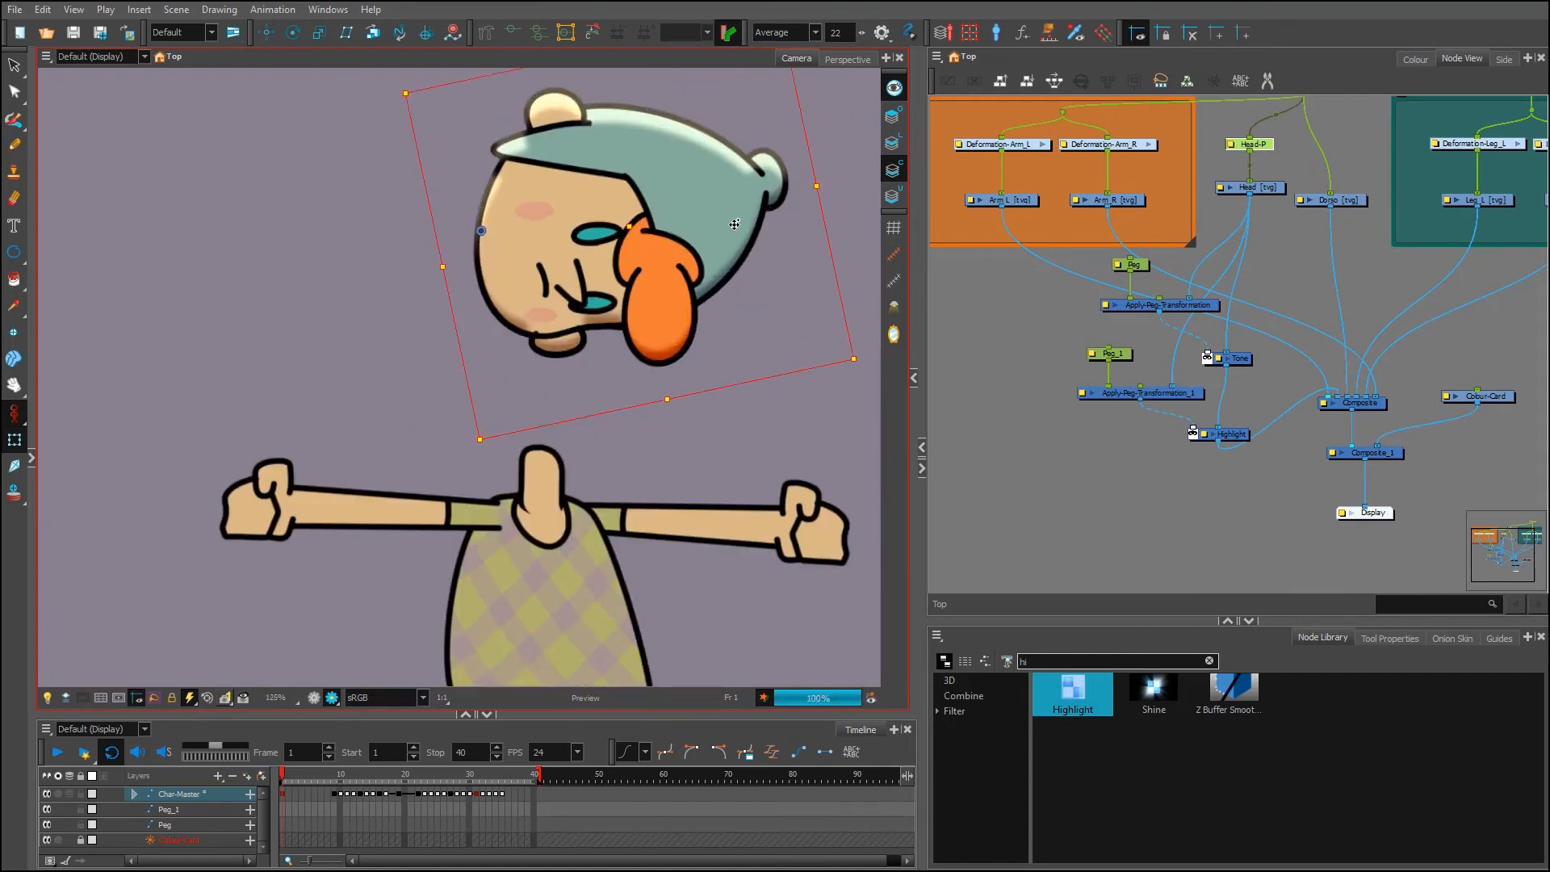
{"action": "key", "text": "ctrl+z"}
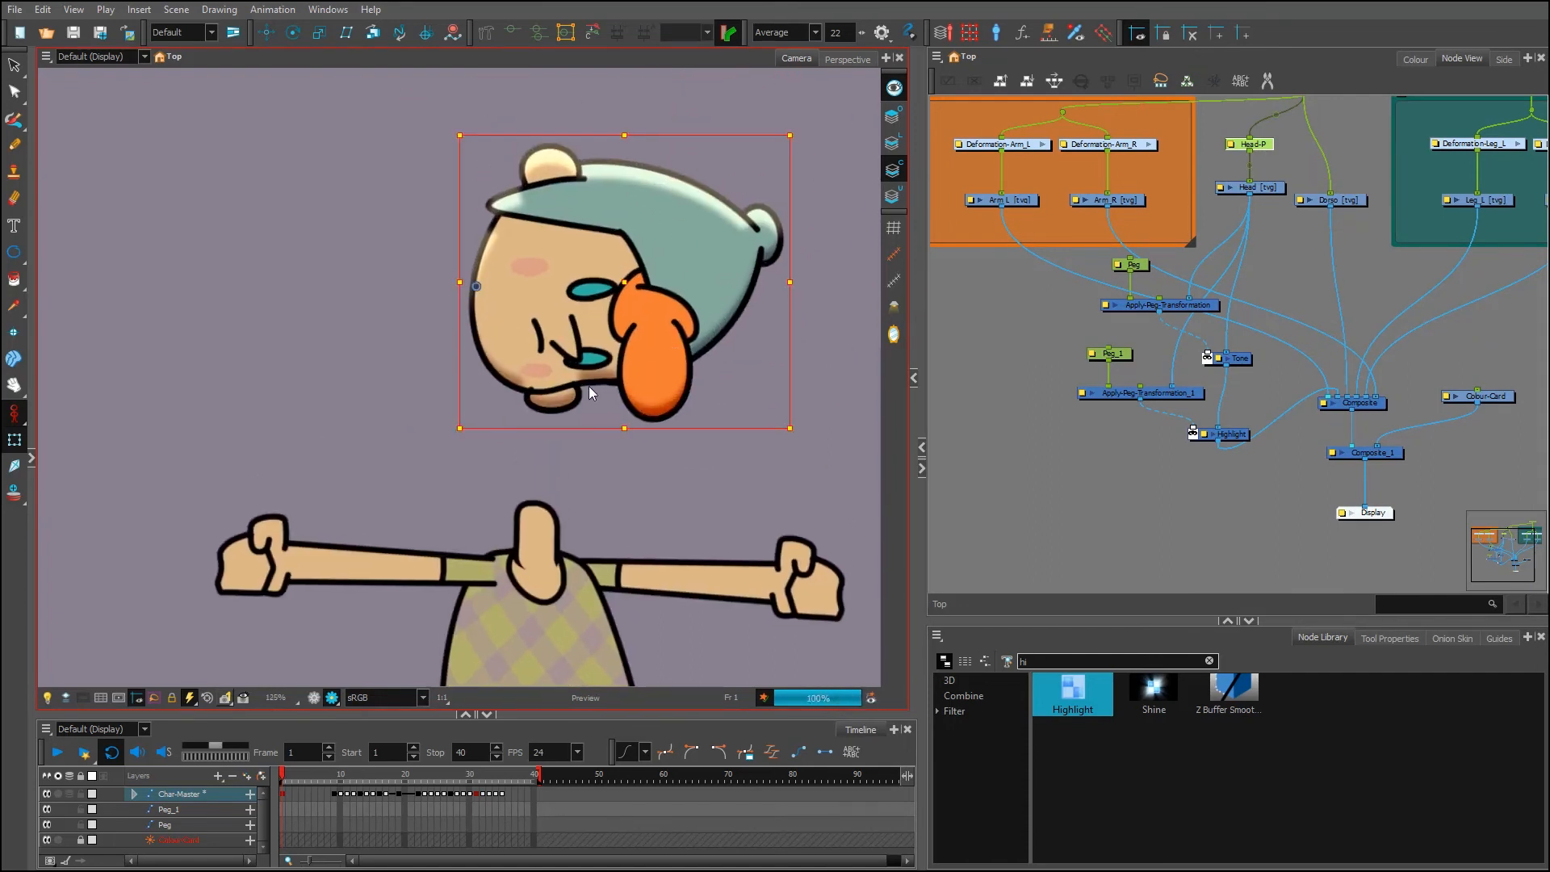
{"action": "key", "text": "ctrl+z"}
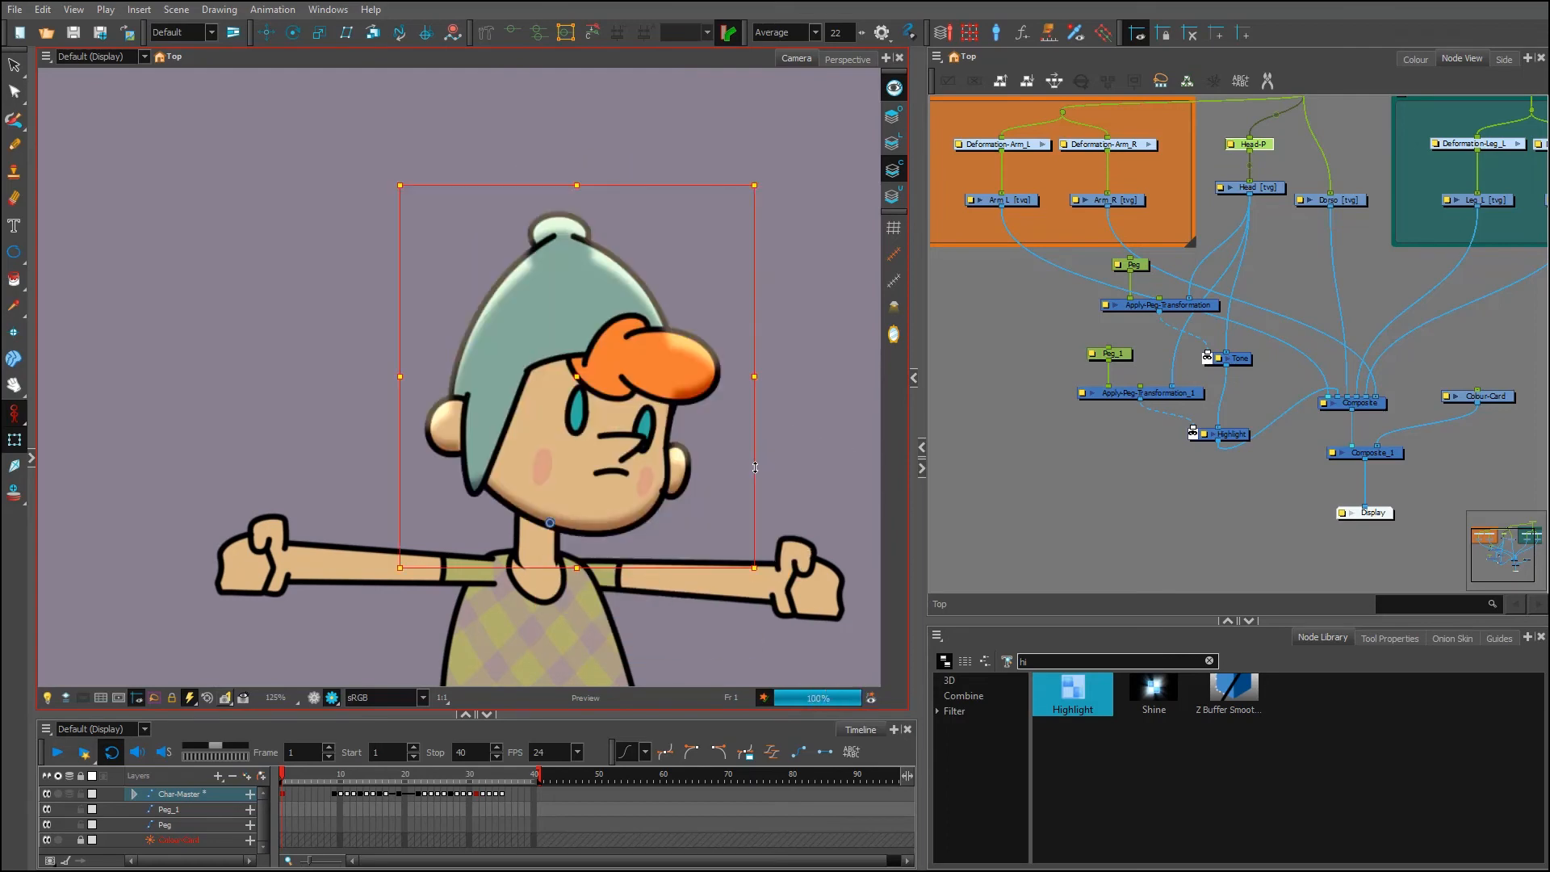
Group the Tone, Highlight, peg and Apply-Peg-Transformation nodes and place the group just below the Head drawing
{"action": "left_click", "coordinate": [1116, 480]}
{"action": "left_click_drag", "start_coordinate": [1007, 507], "coordinate": [1248, 255]}
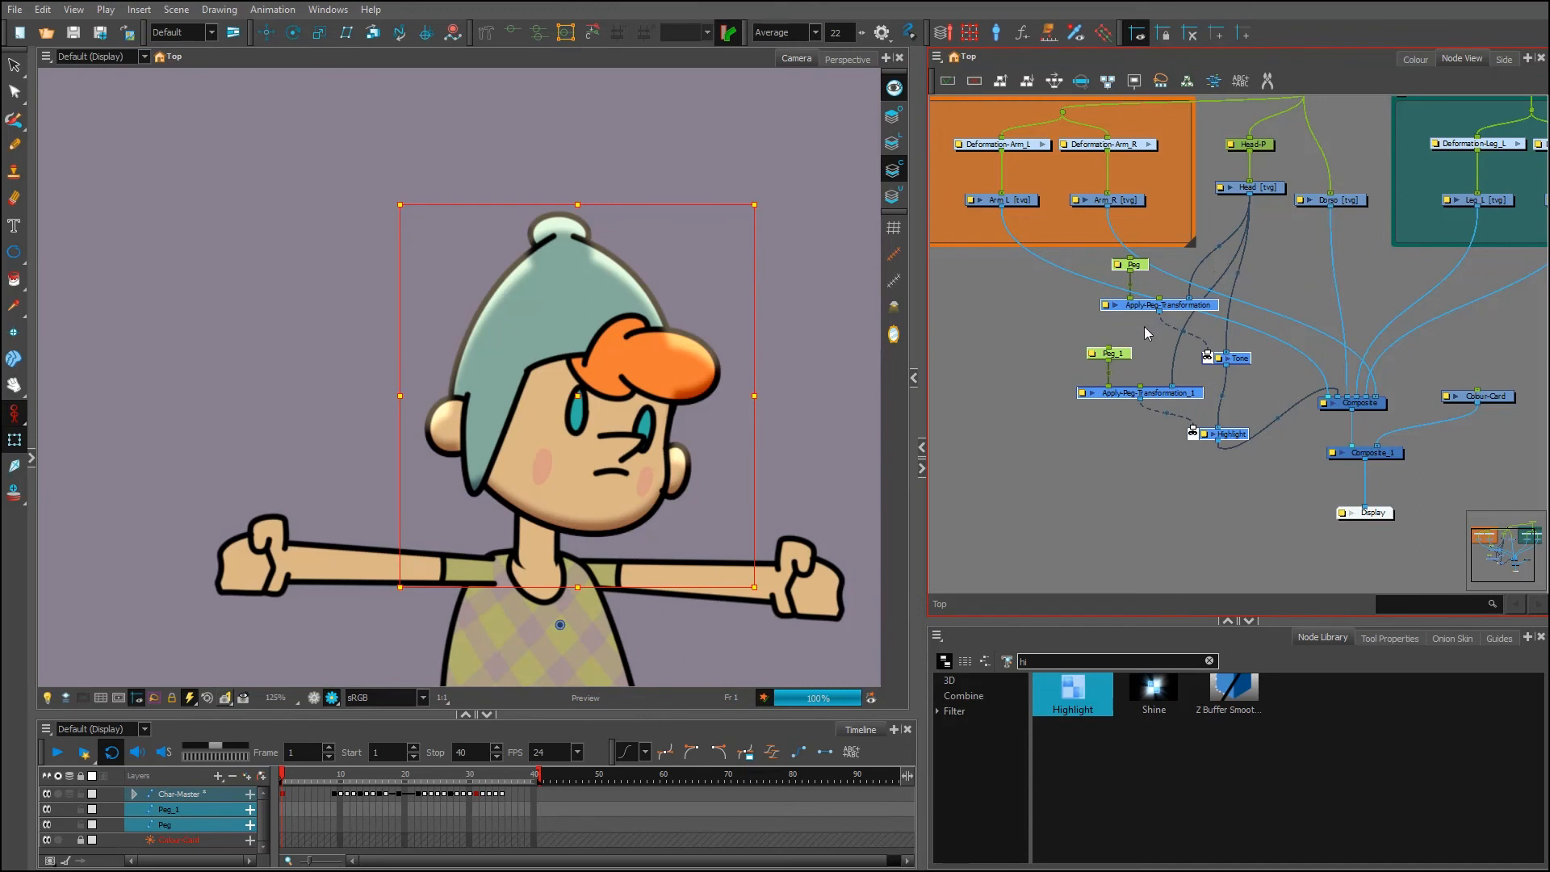
{"action": "key", "text": "ctrl+g"}
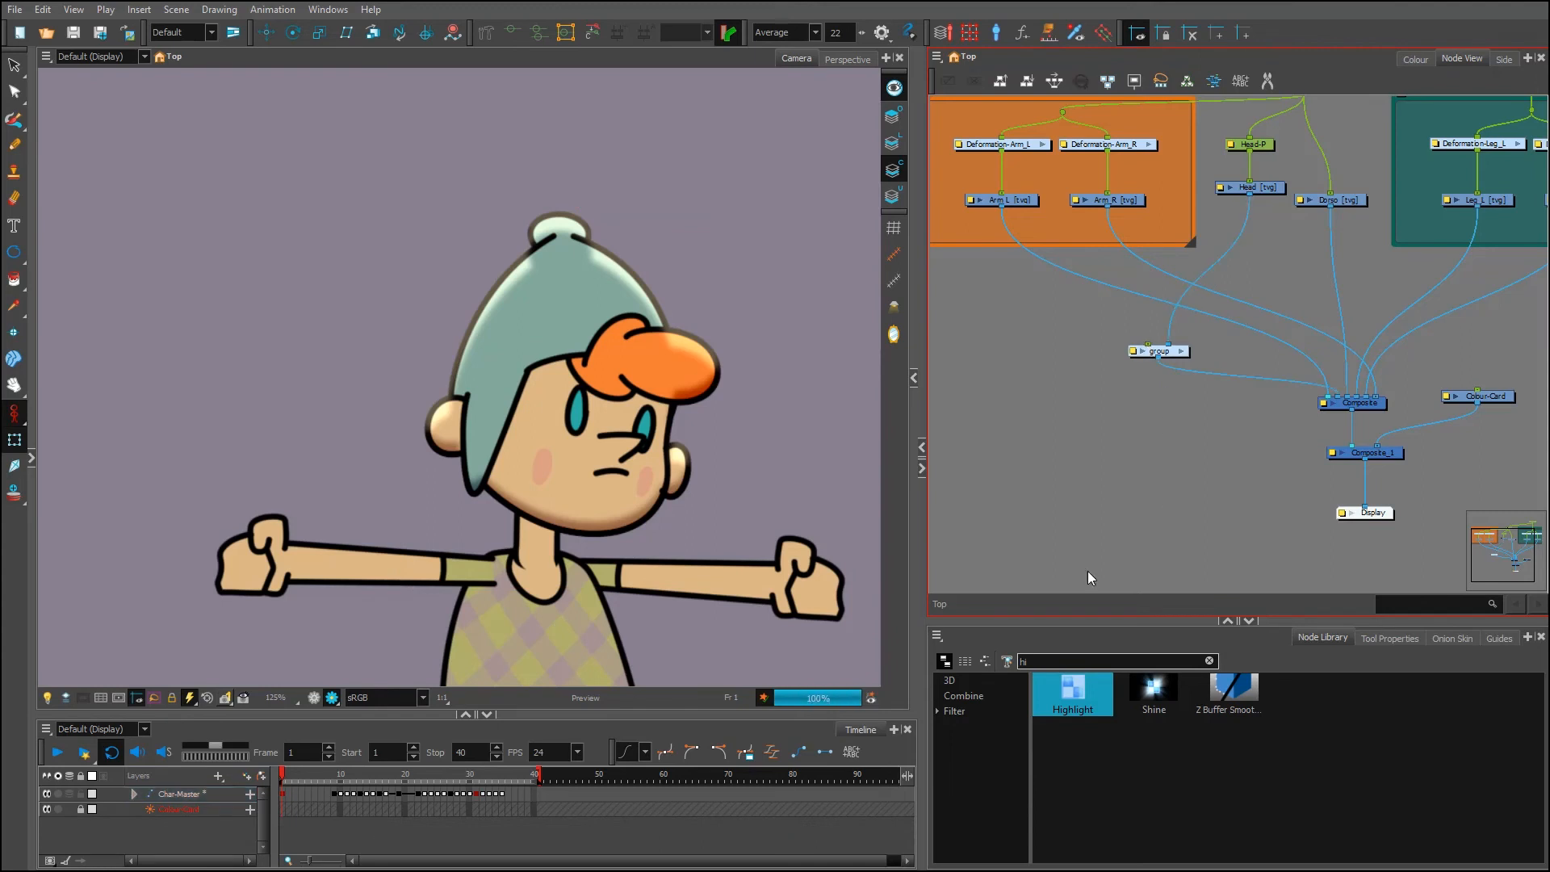
{"action": "left_click_drag", "start_coordinate": [1160, 381], "coordinate": [1274, 271]}
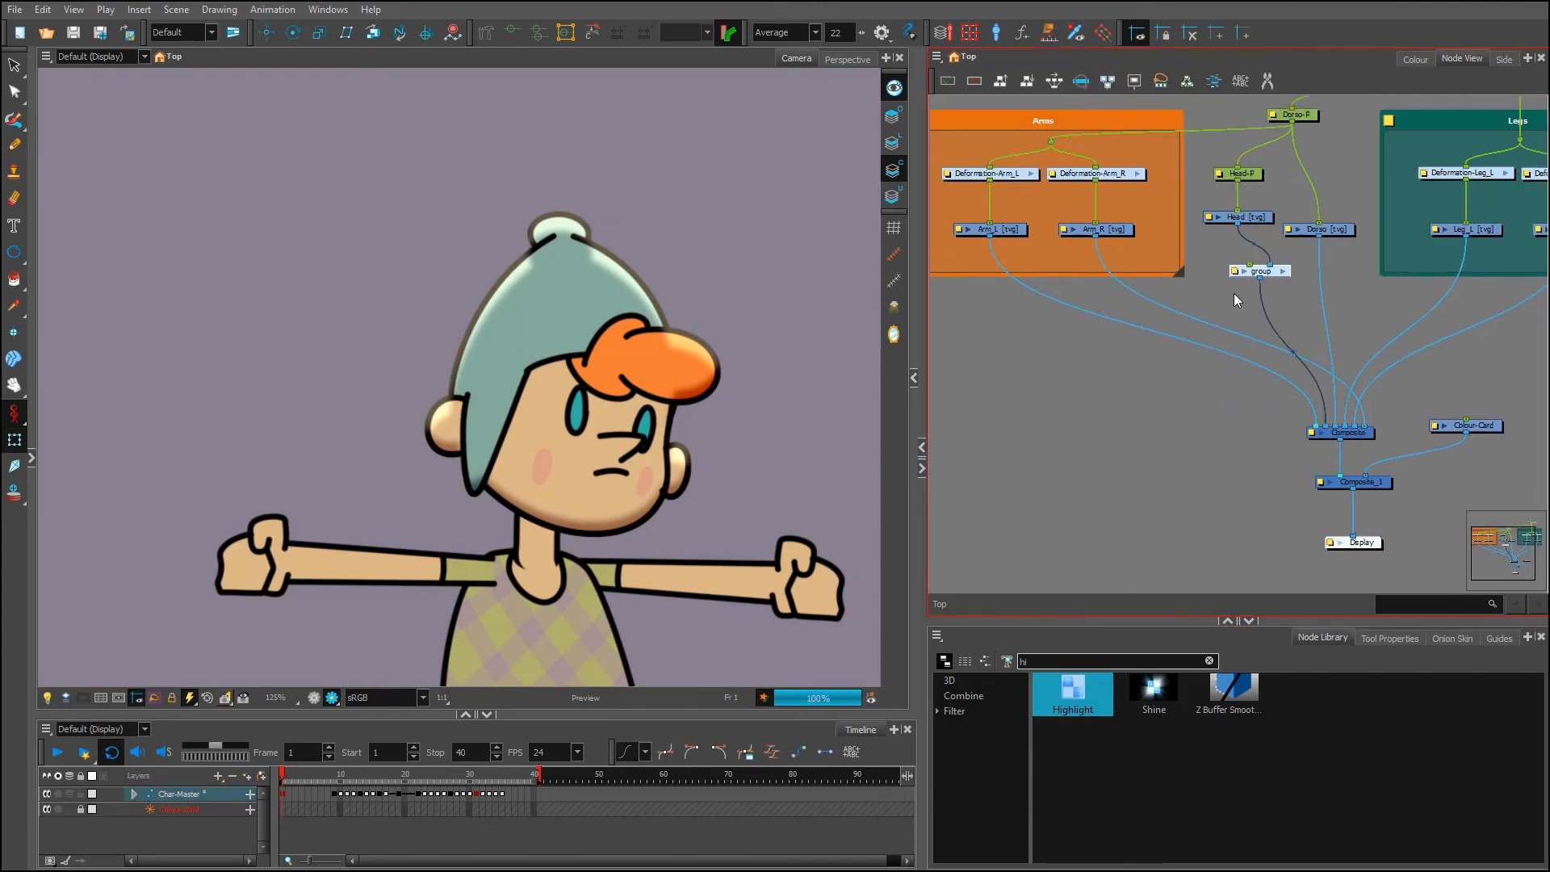
Delete the lighting group below the Head drawing to compare the character without it, and undo the deletion
{"action": "left_click_drag", "start_coordinate": [443, 421], "coordinate": [422, 337]}
{"action": "scroll", "coordinate": [422, 337], "scroll_direction": "down", "scroll_amount": 2}
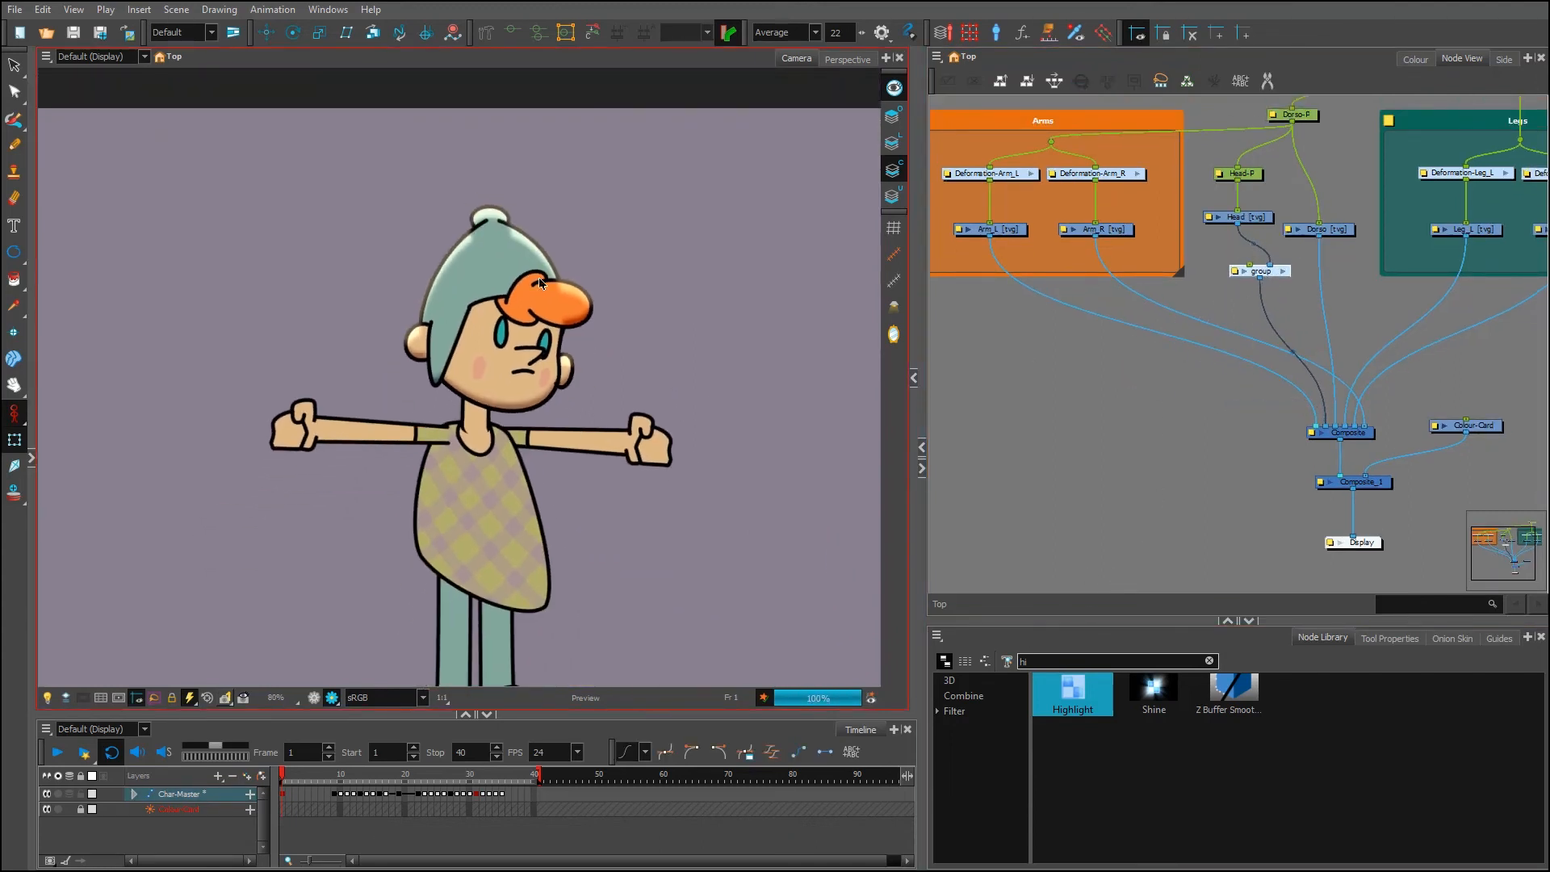
{"action": "left_click_drag", "start_coordinate": [528, 494], "coordinate": [507, 478]}
{"action": "scroll", "coordinate": [1150, 380], "scroll_direction": "up", "scroll_amount": 3}
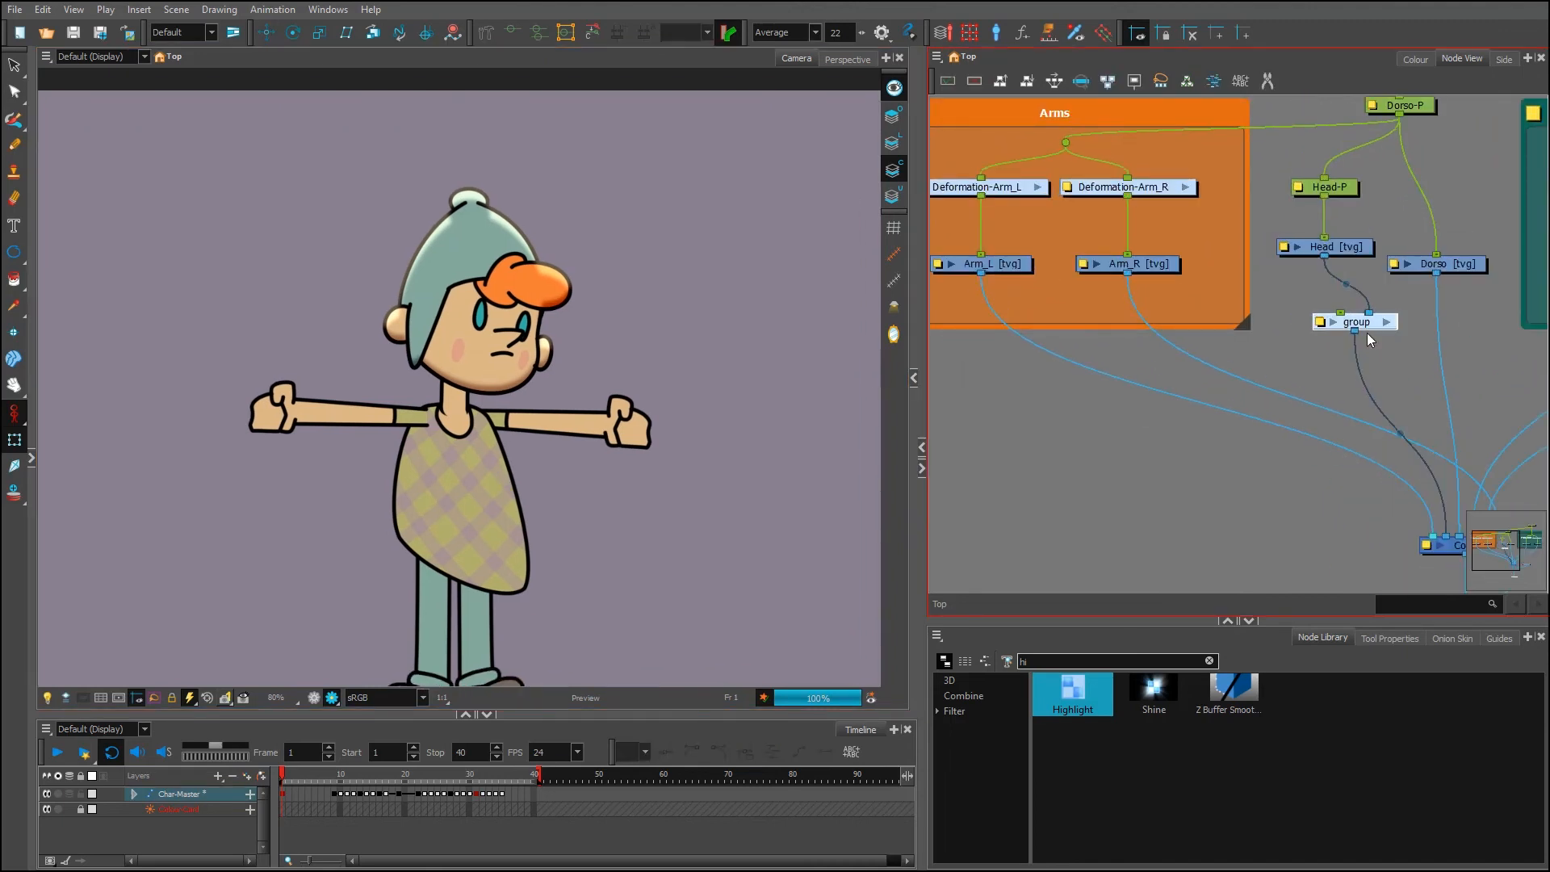
{"action": "key", "text": "Delete"}
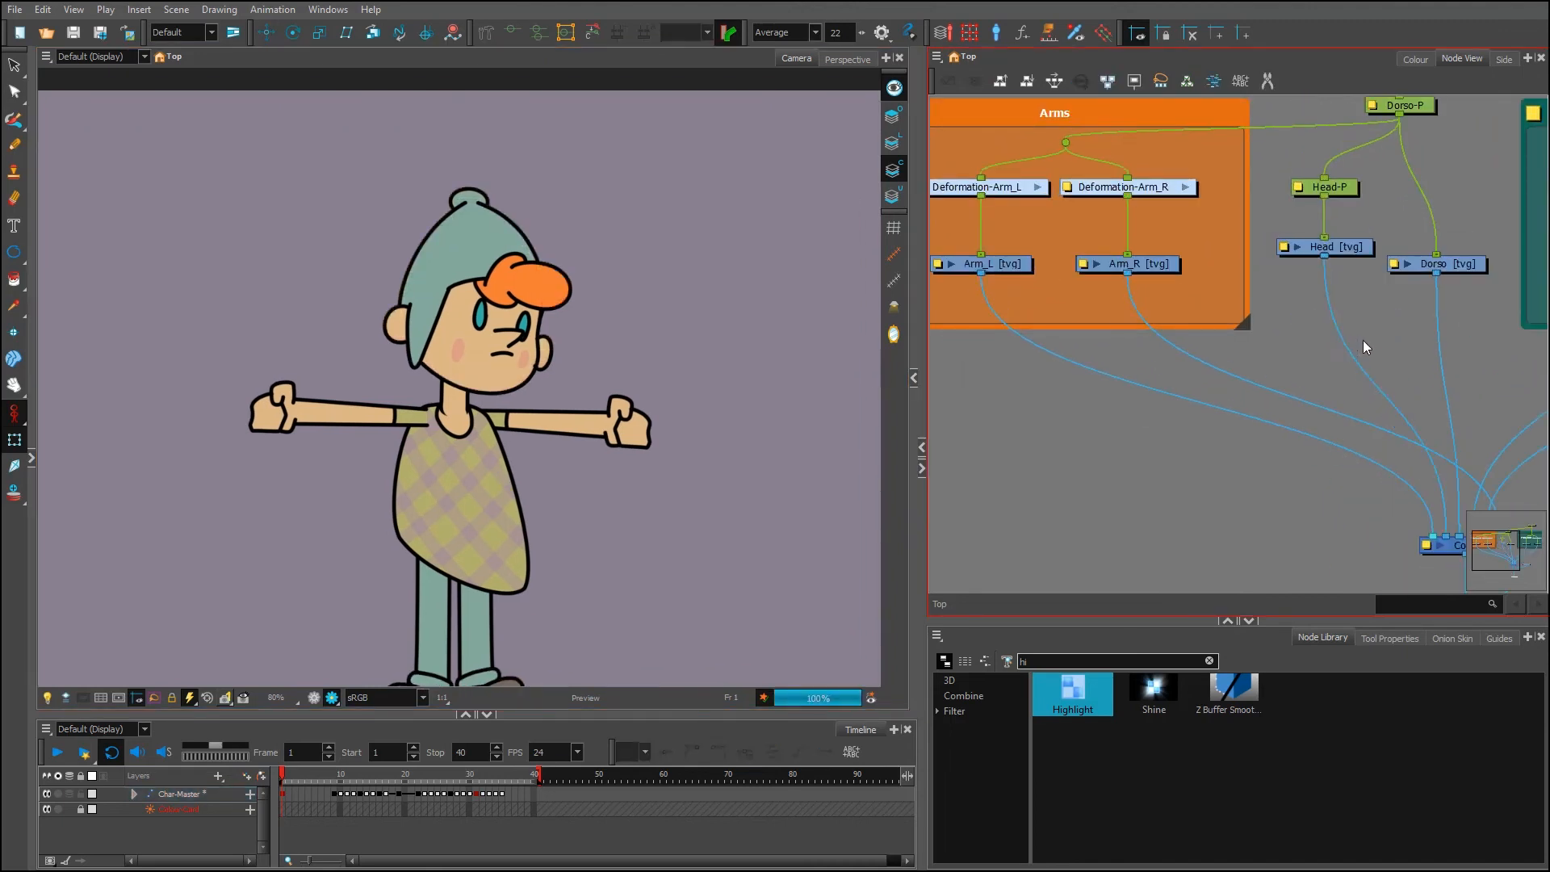
{"action": "key", "text": "ctrl+z"}
Paste two copies of the lighting group and insert them into the Arm_L and Arm_R connections to the Composite
{"action": "key", "text": "ctrl+z"}
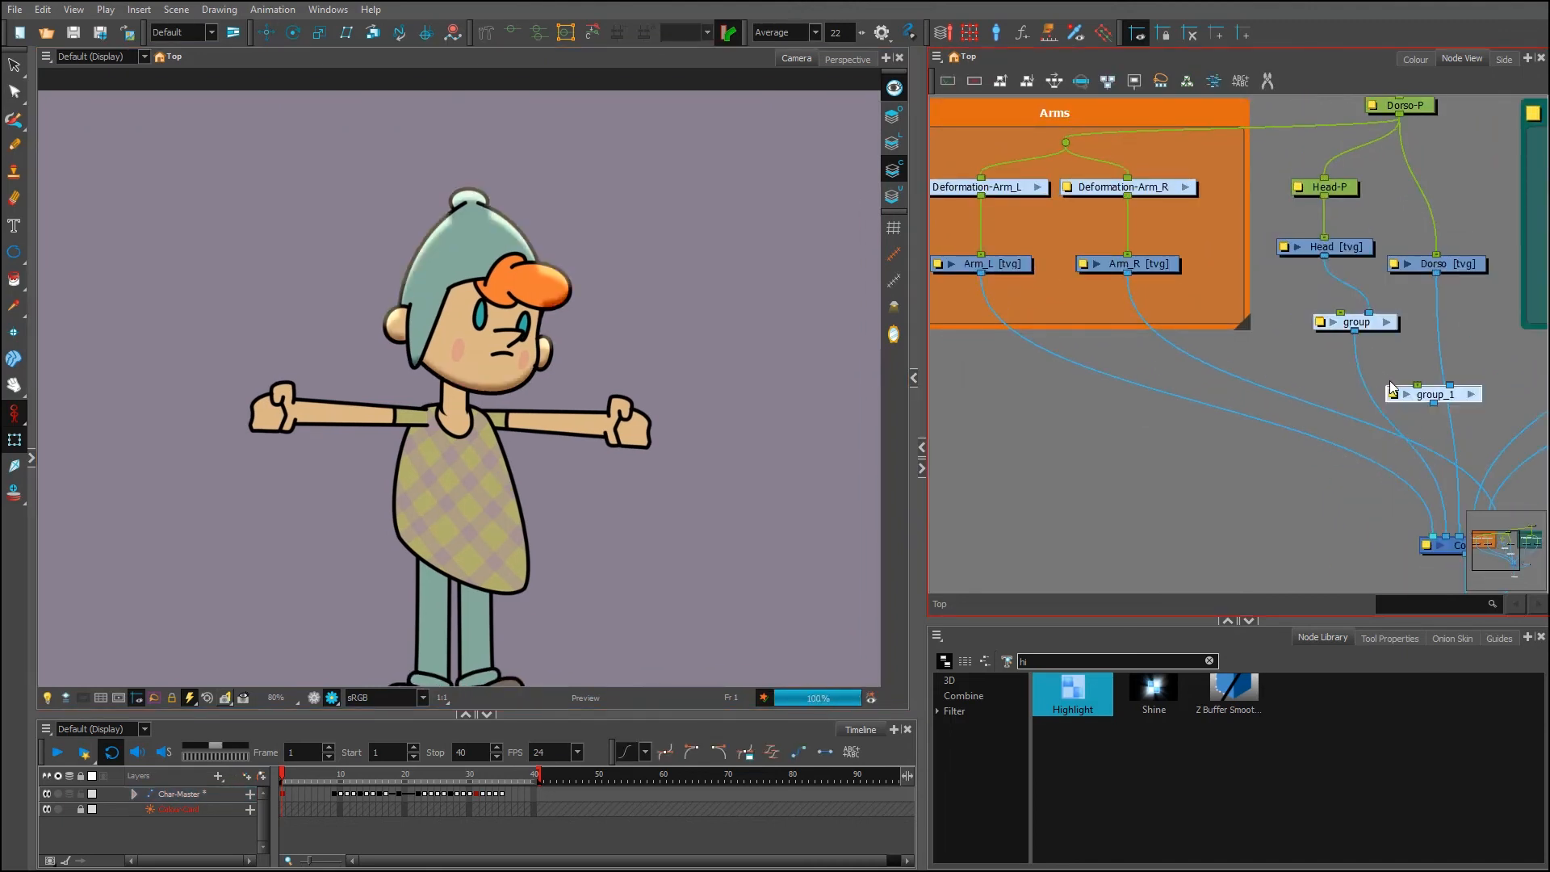
{"action": "left_click_drag", "start_coordinate": [1456, 404], "coordinate": [1016, 343]}
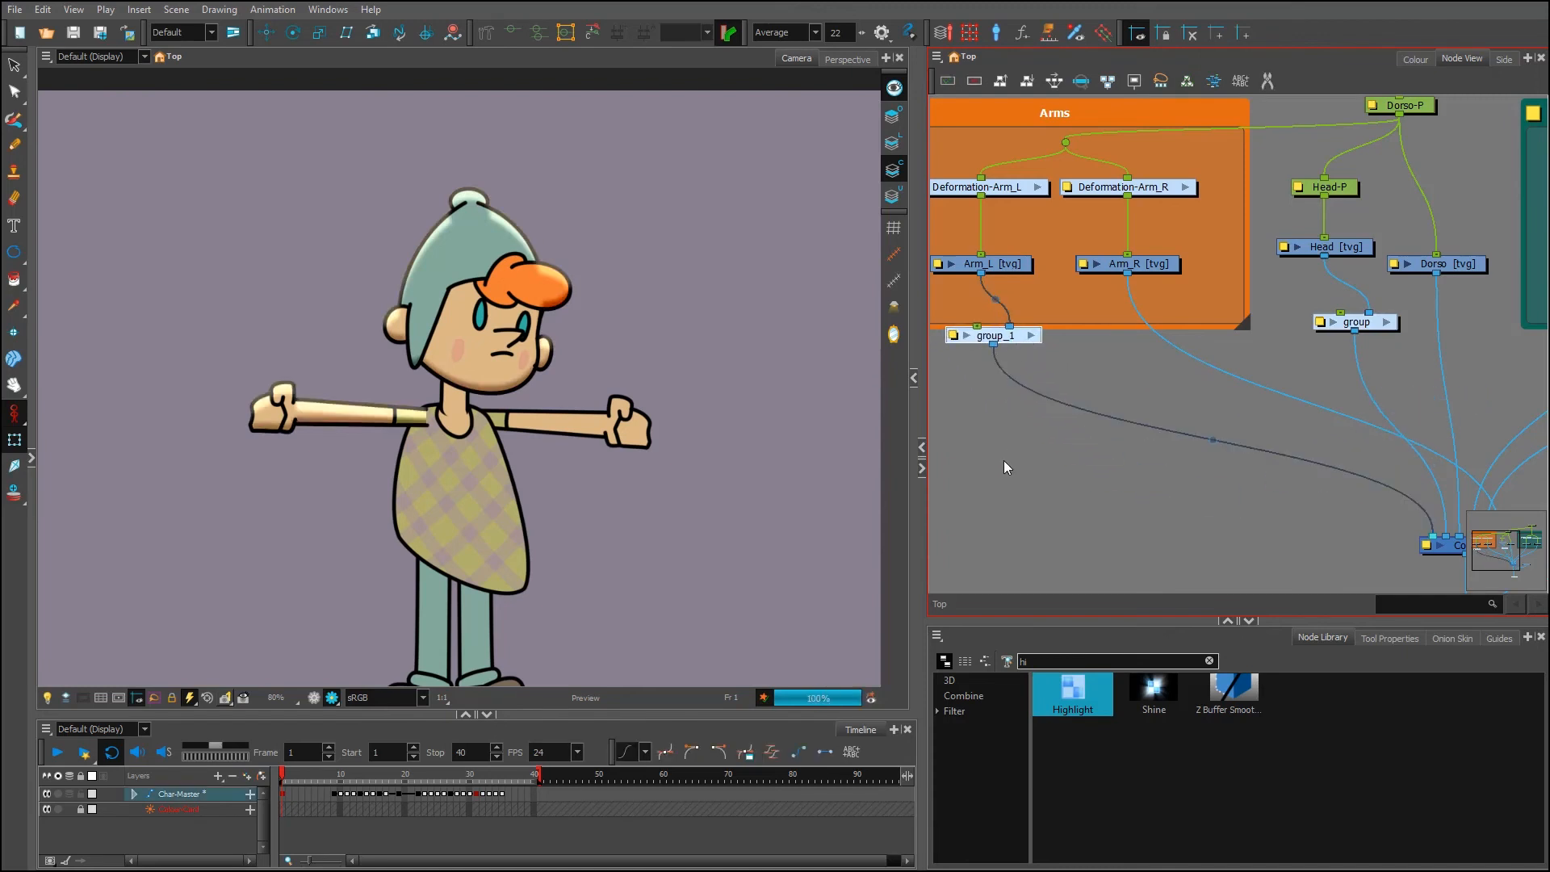
{"action": "key", "text": "ctrl+g"}
{"action": "left_click_drag", "start_coordinate": [1086, 472], "coordinate": [1155, 327]}
Paste another copy of the lighting group and insert it into the connection between Leg_L and the Composite
{"action": "left_click_drag", "start_coordinate": [1338, 537], "coordinate": [1030, 404]}
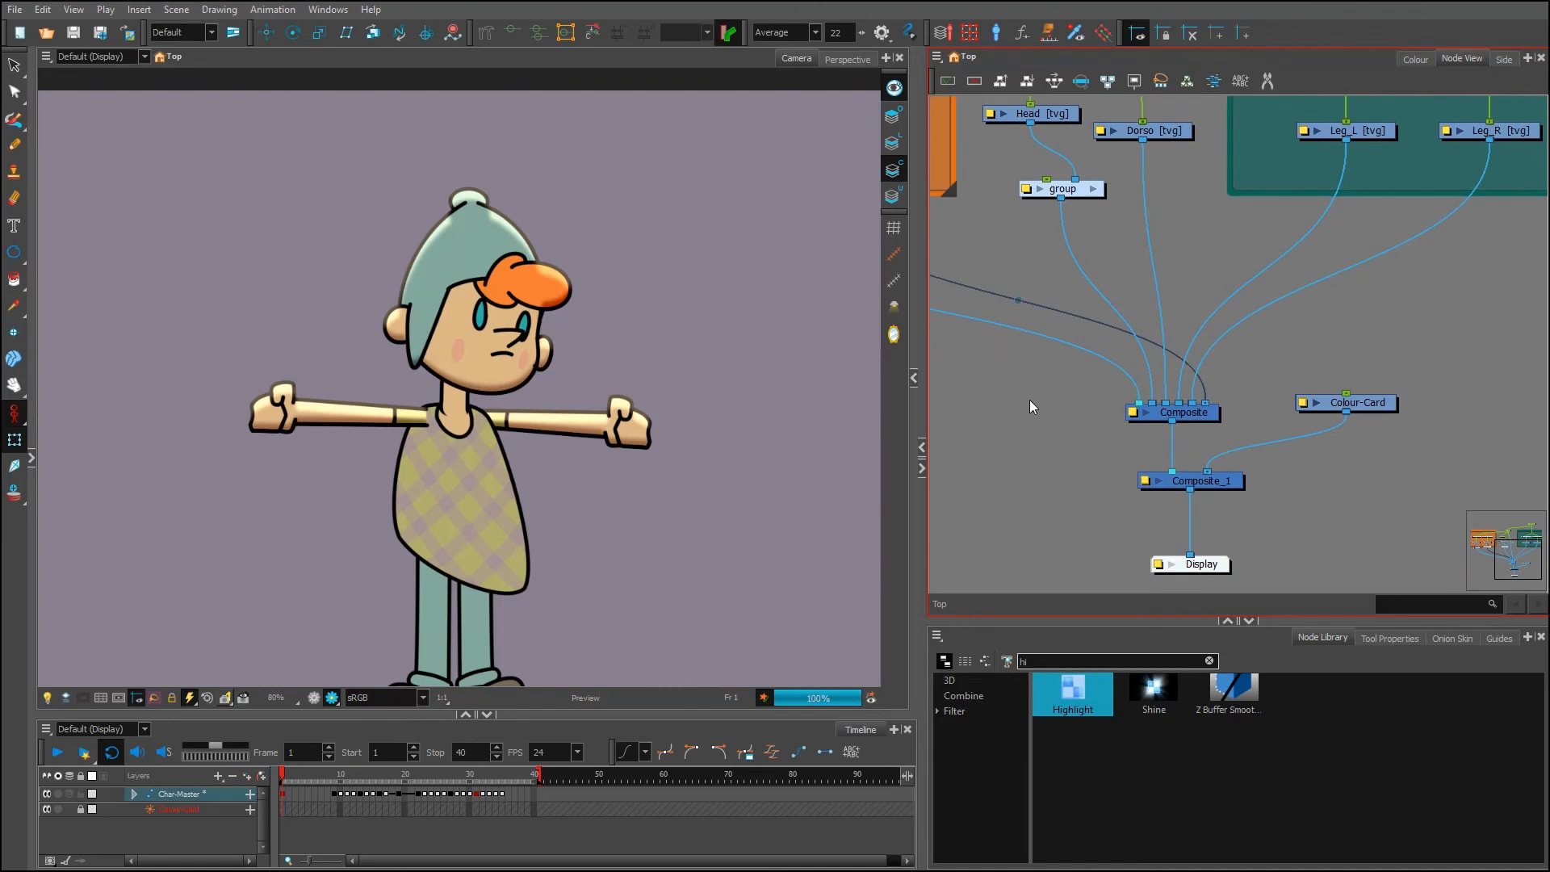
{"action": "key", "text": "ctrl+g"}
{"action": "scroll", "coordinate": [1066, 436], "scroll_direction": "down", "scroll_amount": 2}
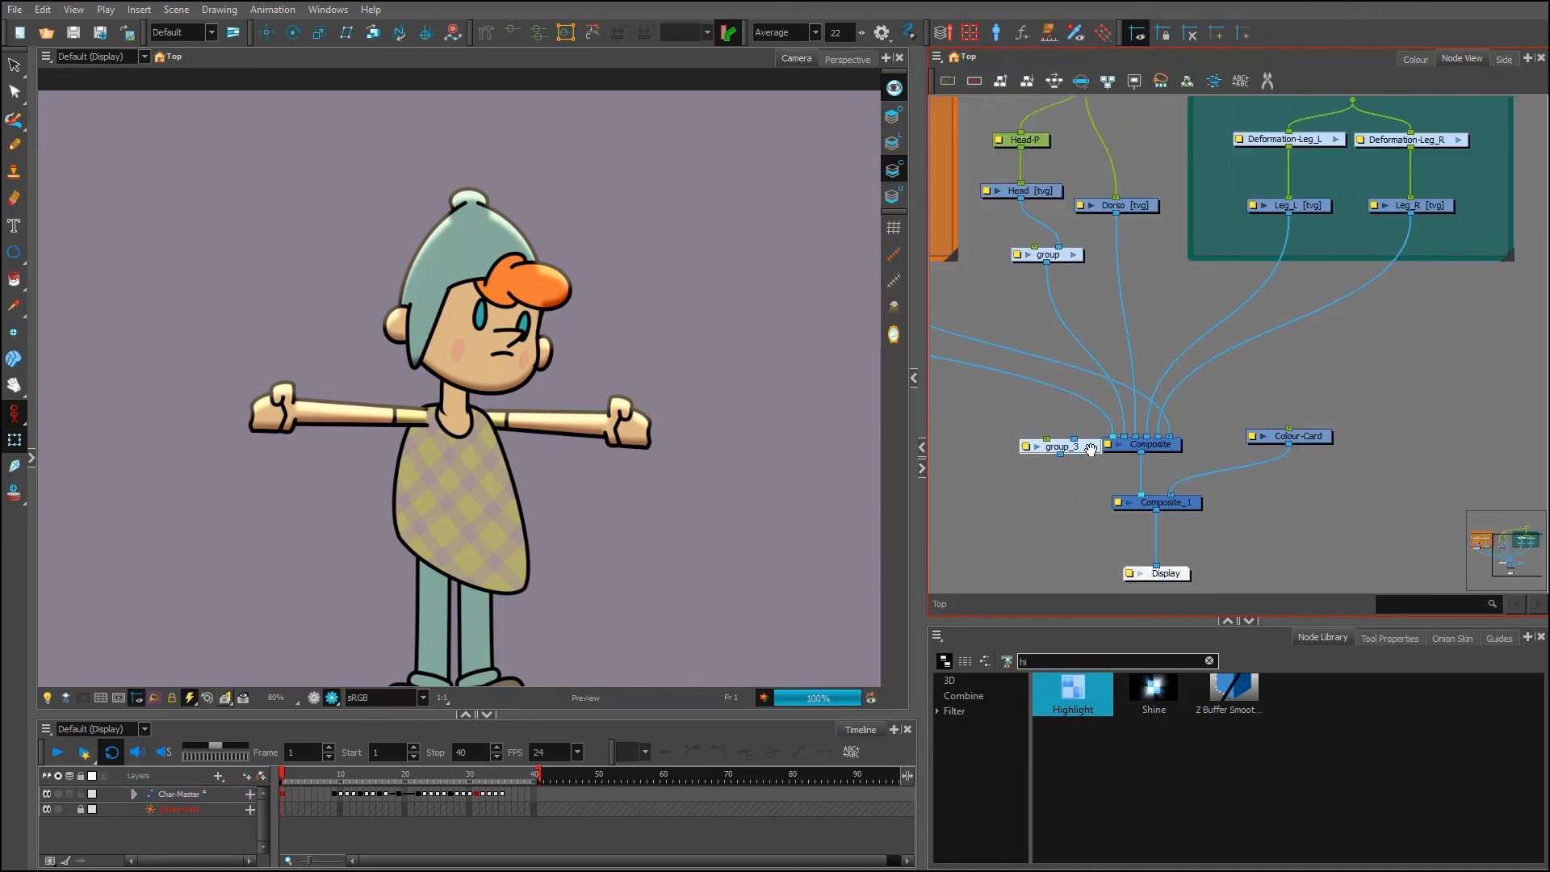
{"action": "left_click_drag", "start_coordinate": [1091, 449], "coordinate": [1253, 298]}
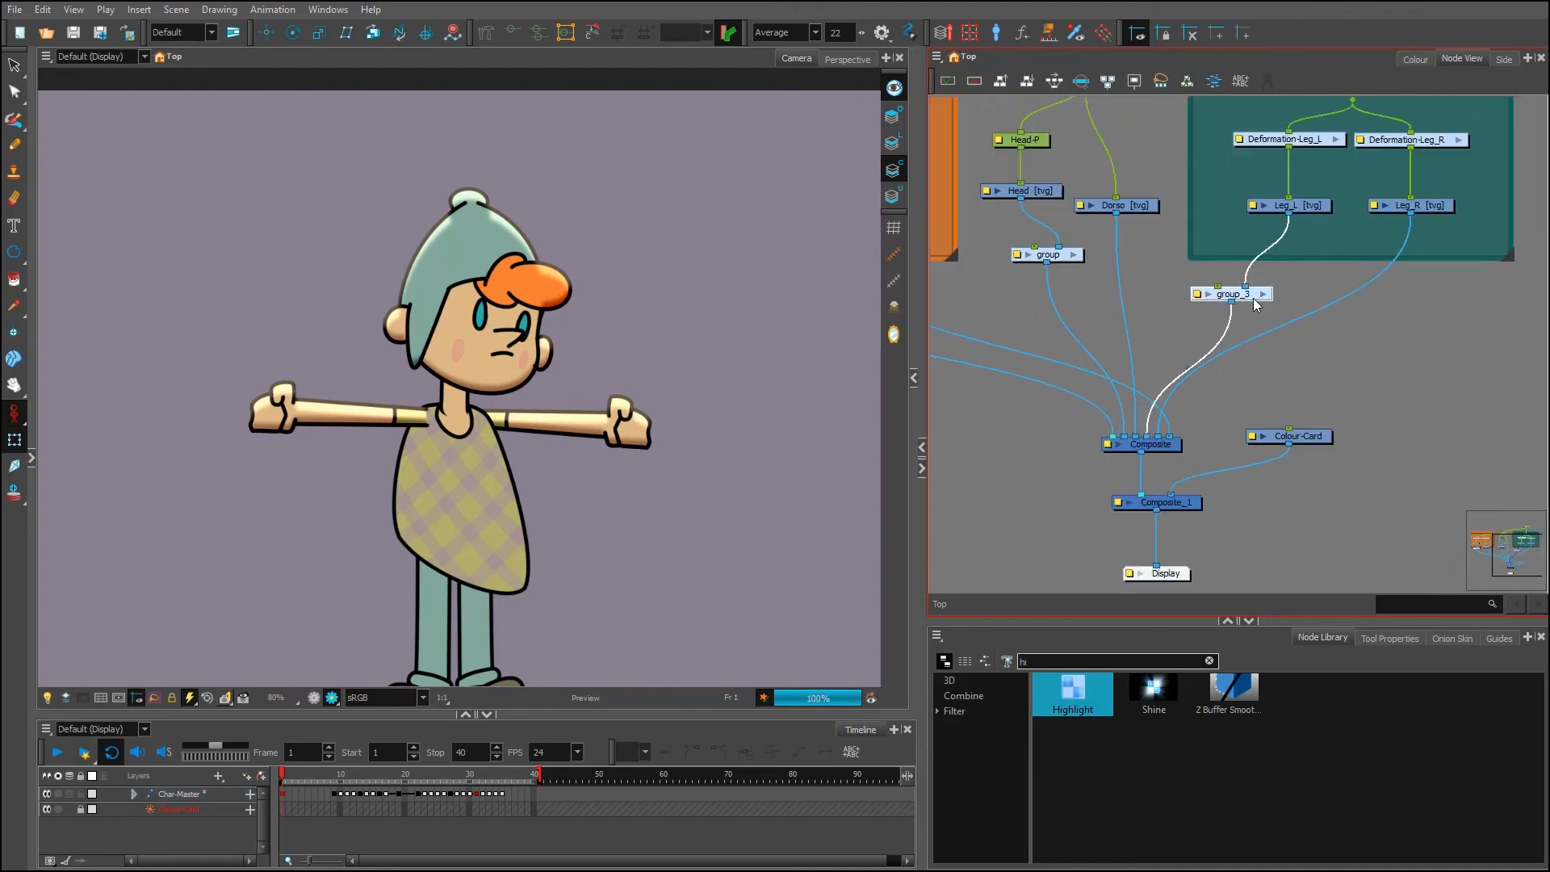
Paste two more copies of the lighting group and insert them into the Leg_R and Dorso connections to the Composite
{"action": "left_click", "coordinate": [1304, 312]}
{"action": "scroll", "coordinate": [1303, 312], "scroll_direction": "down", "scroll_amount": 1}
{"action": "key", "text": "ctrl+g"}
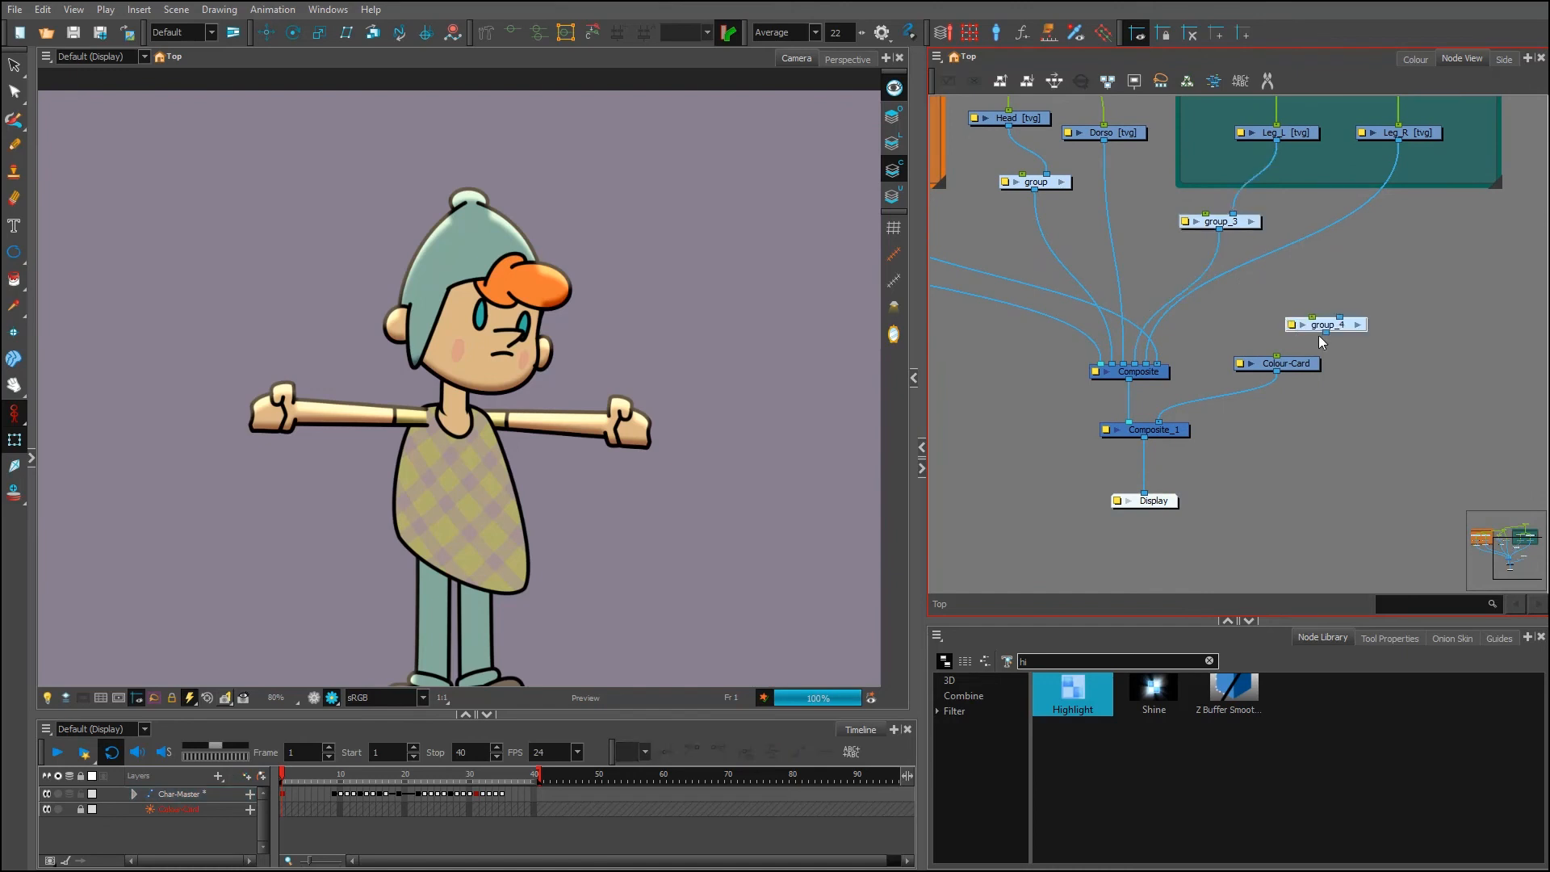
{"action": "left_click_drag", "start_coordinate": [1320, 335], "coordinate": [1333, 222]}
{"action": "left_click", "coordinate": [1146, 224]}
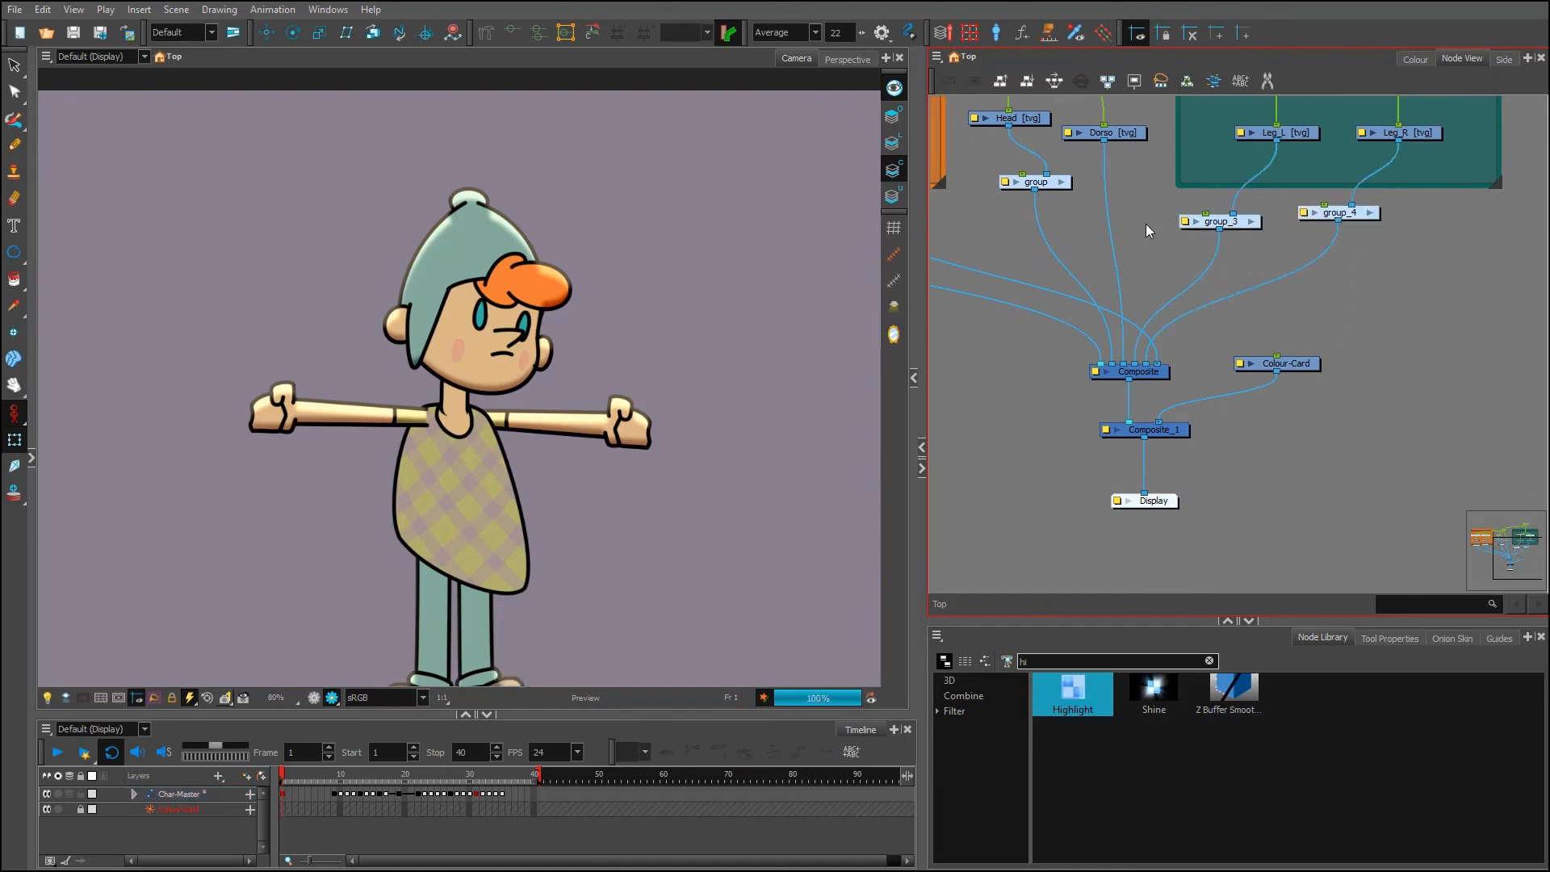
{"action": "key", "text": "ctrl+g"}
{"action": "left_click_drag", "start_coordinate": [1150, 242], "coordinate": [1096, 206]}
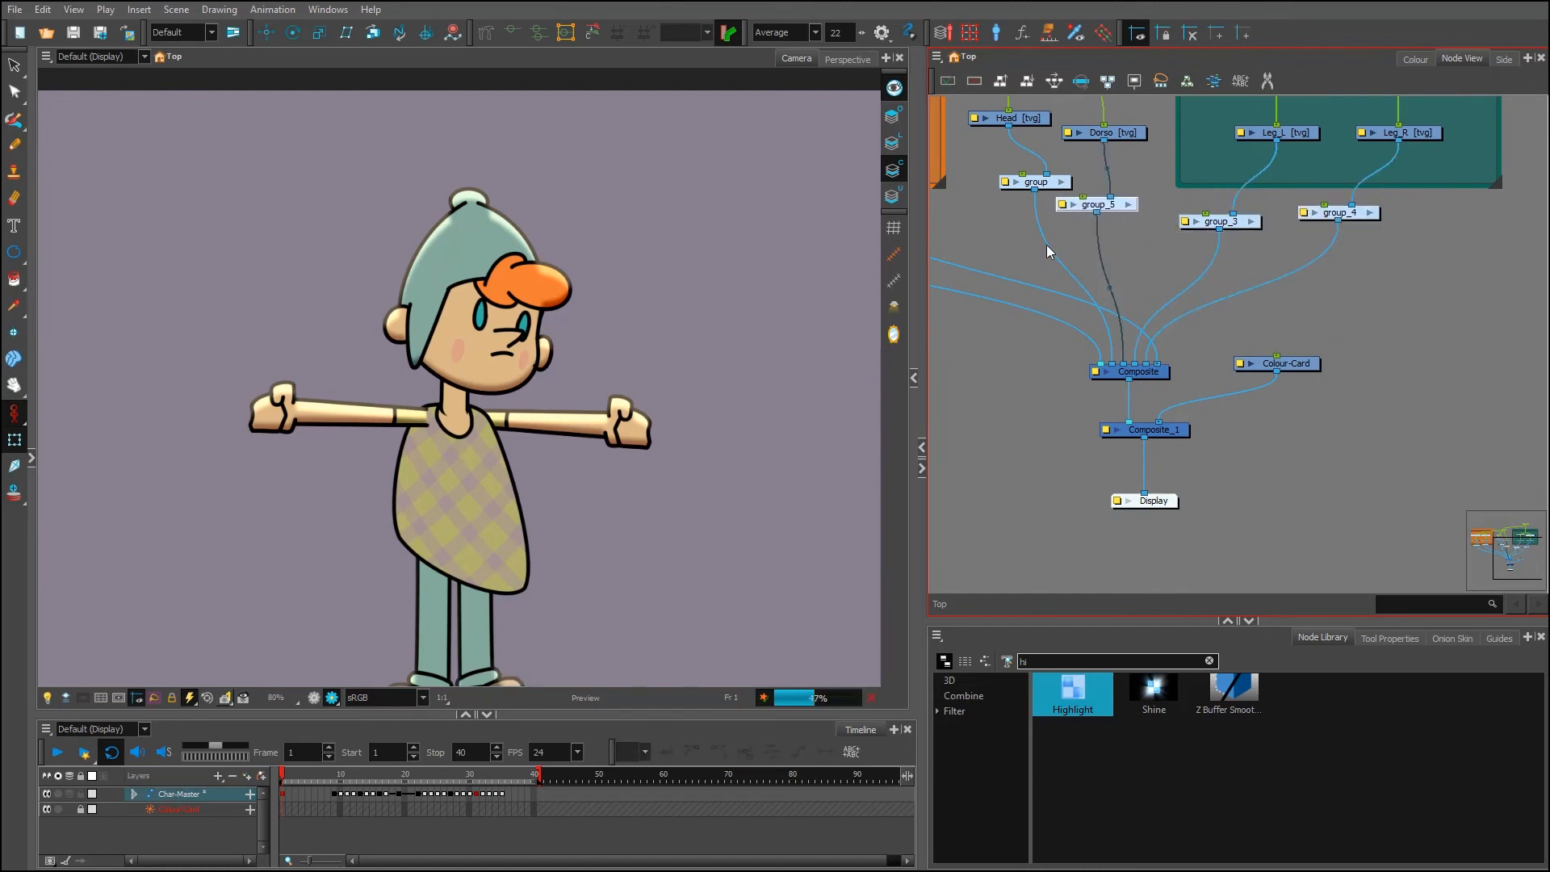
Select the Char-Master peg, move to frame 30 and examine the per-part lighting on the posed character's arms, torso and head
{"action": "left_click", "coordinate": [658, 526]}
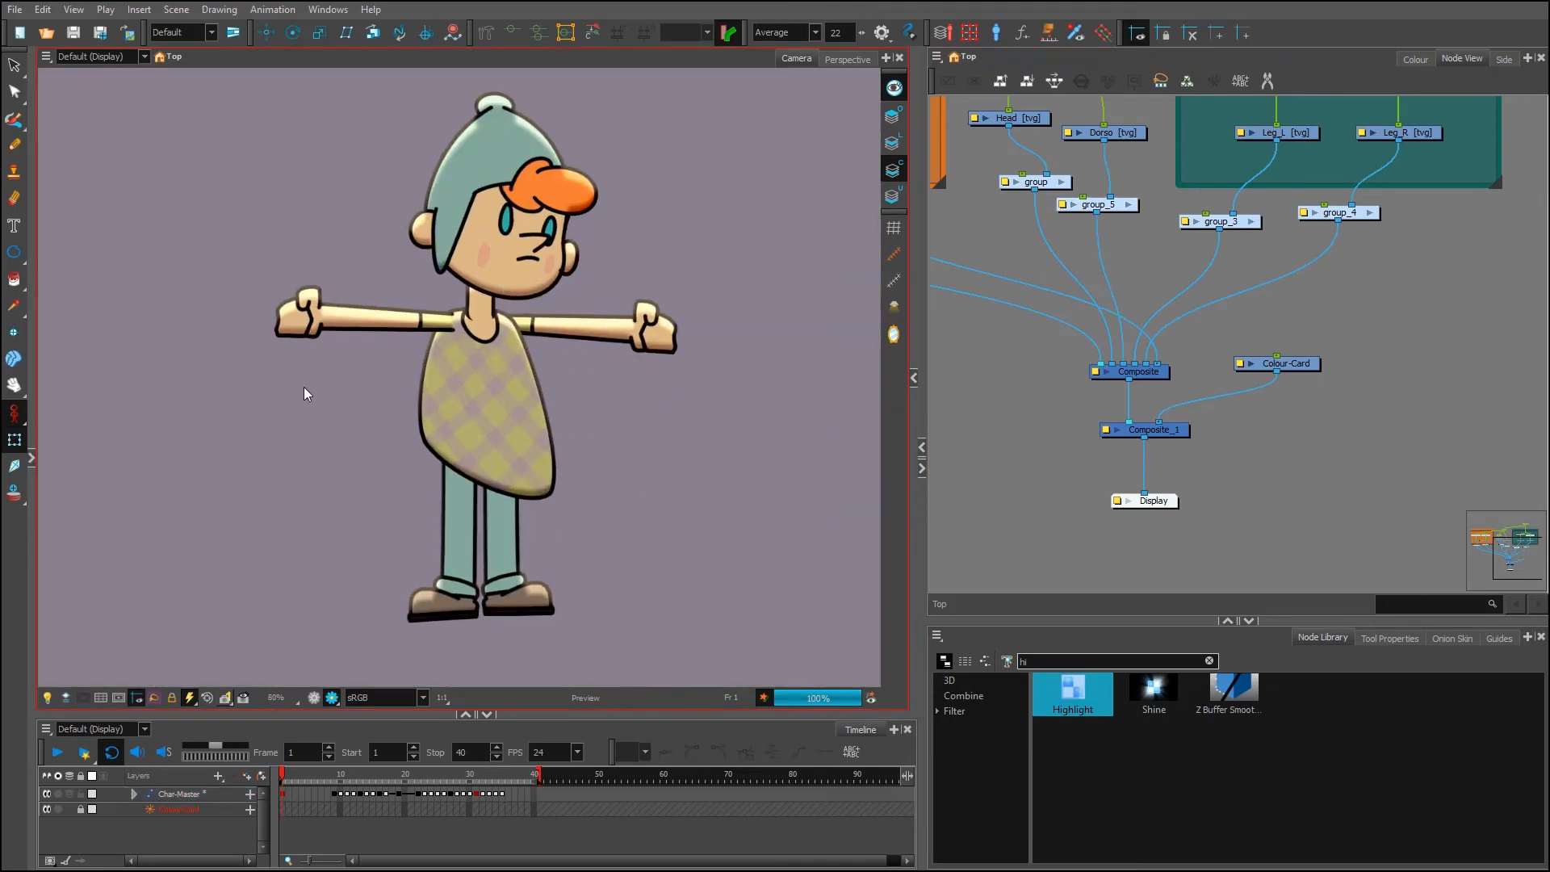
{"action": "scroll", "coordinate": [1033, 407], "scroll_direction": "down", "scroll_amount": 5}
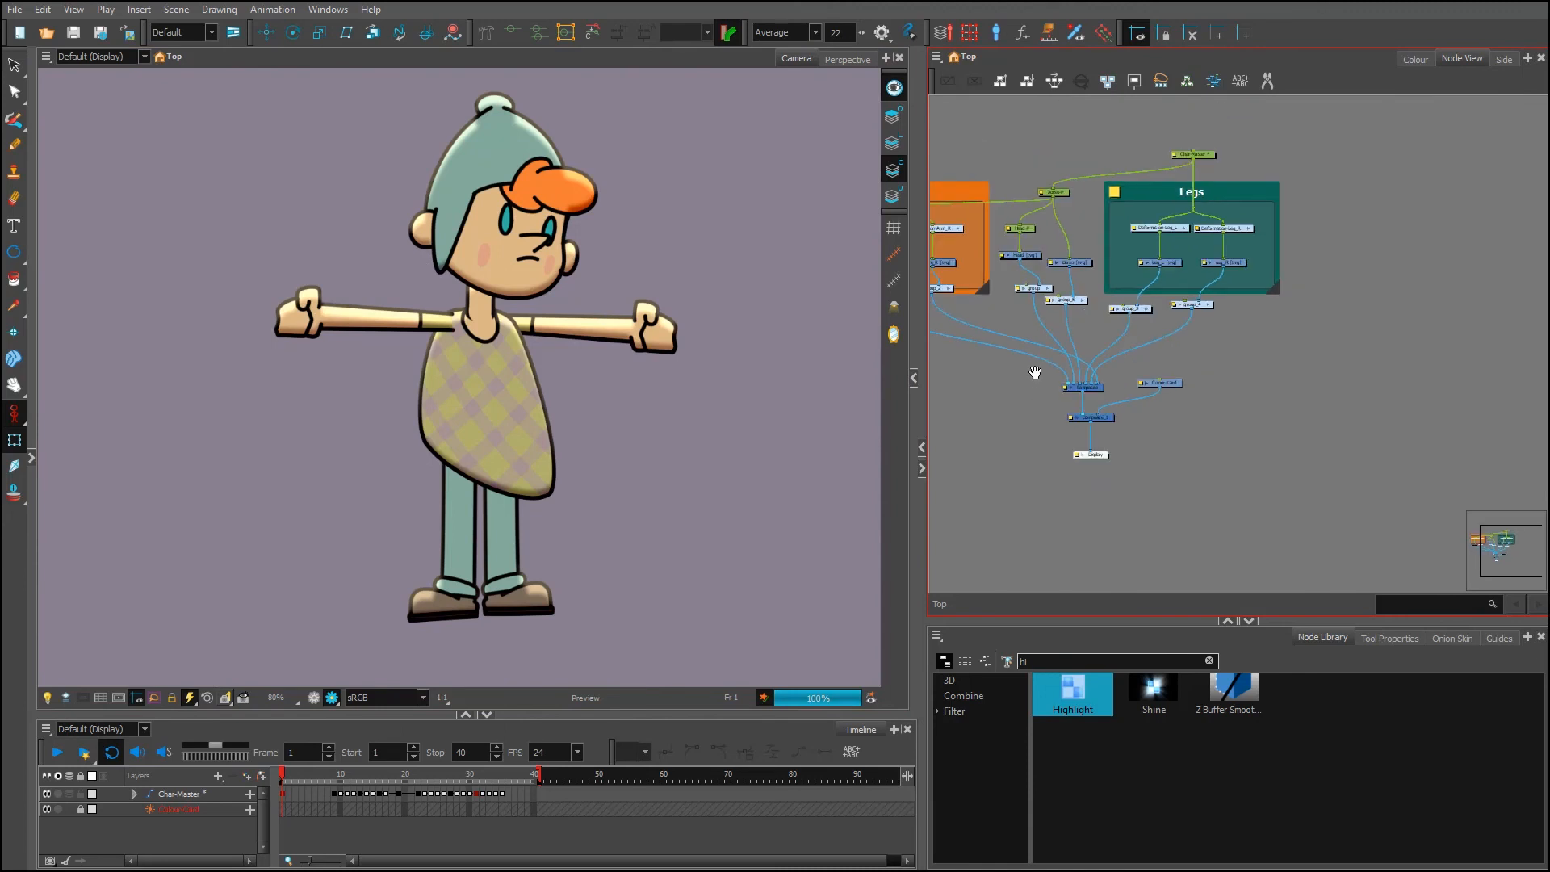
{"action": "left_click", "coordinate": [1185, 183]}
{"action": "scroll", "coordinate": [660, 617], "scroll_direction": "down", "scroll_amount": 2}
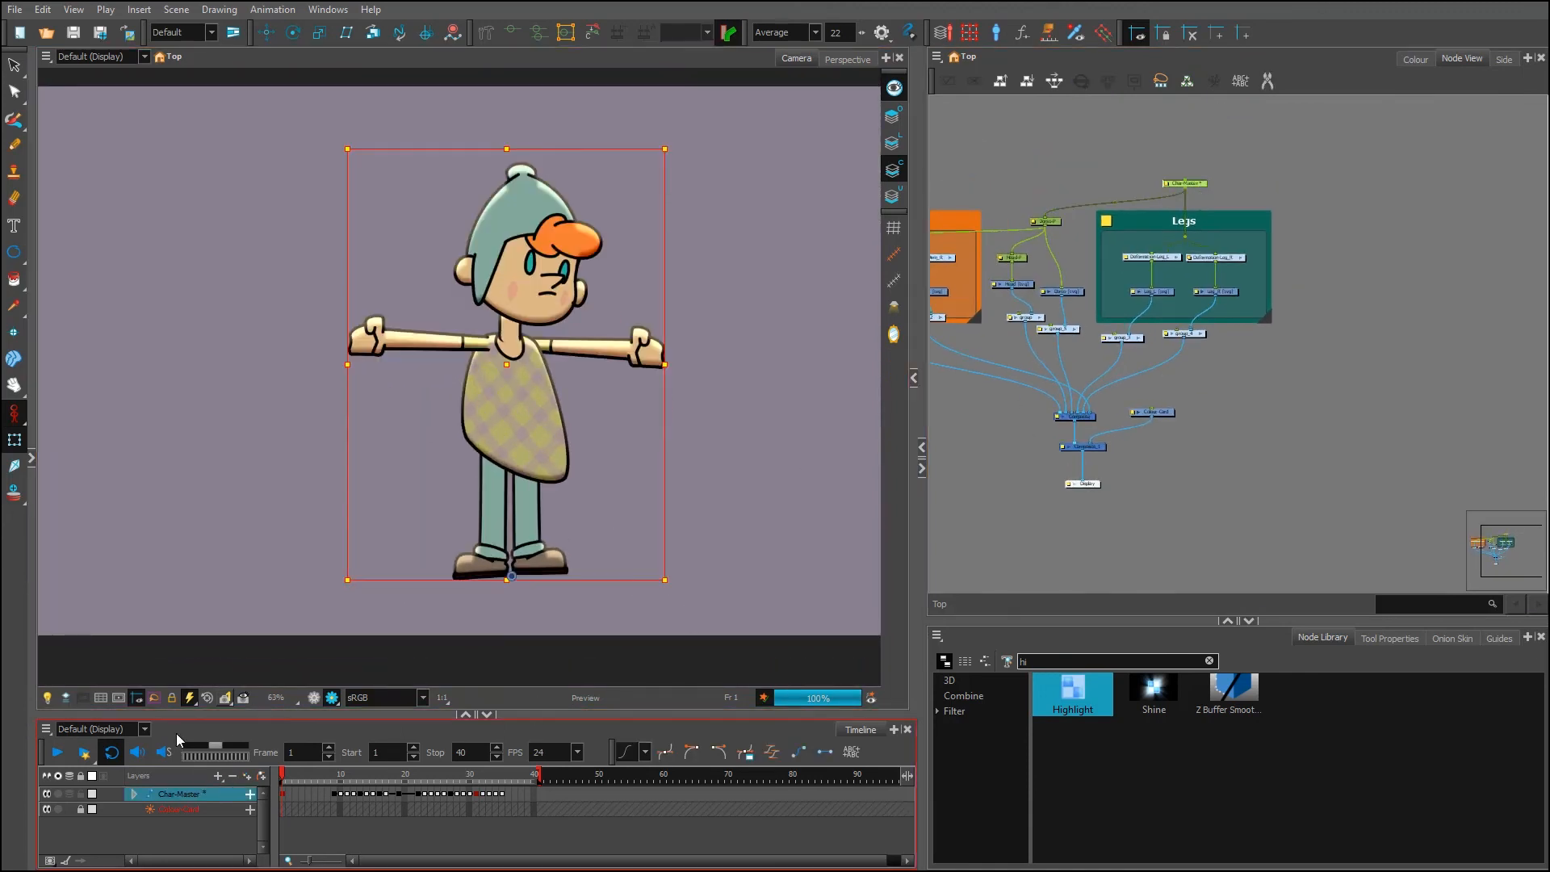
{"action": "left_click_drag", "start_coordinate": [293, 774], "coordinate": [469, 773]}
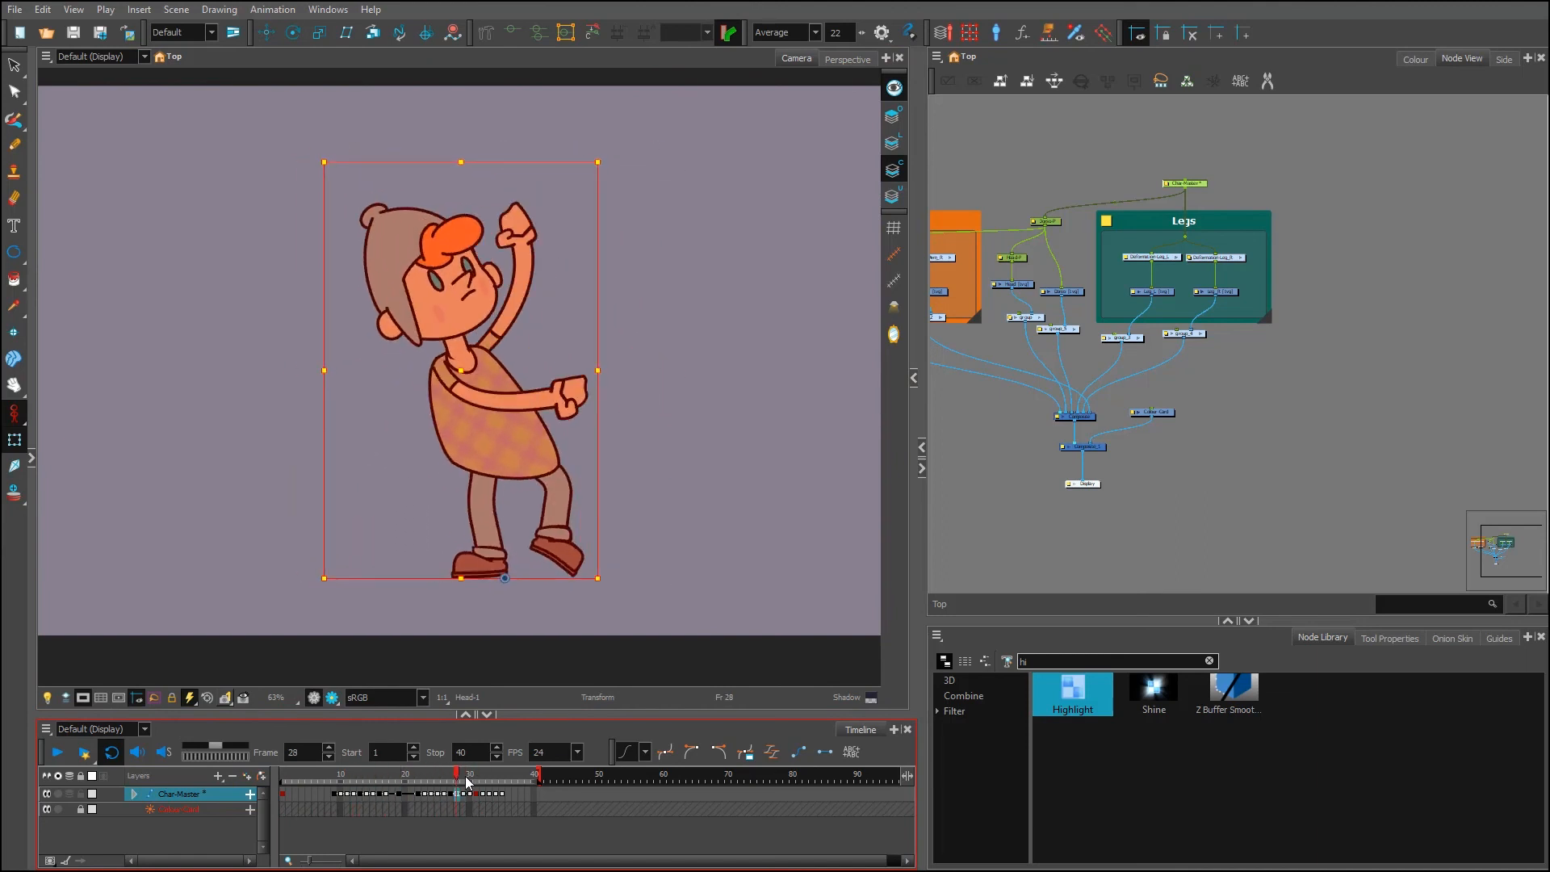
{"action": "left_click", "coordinate": [528, 424]}
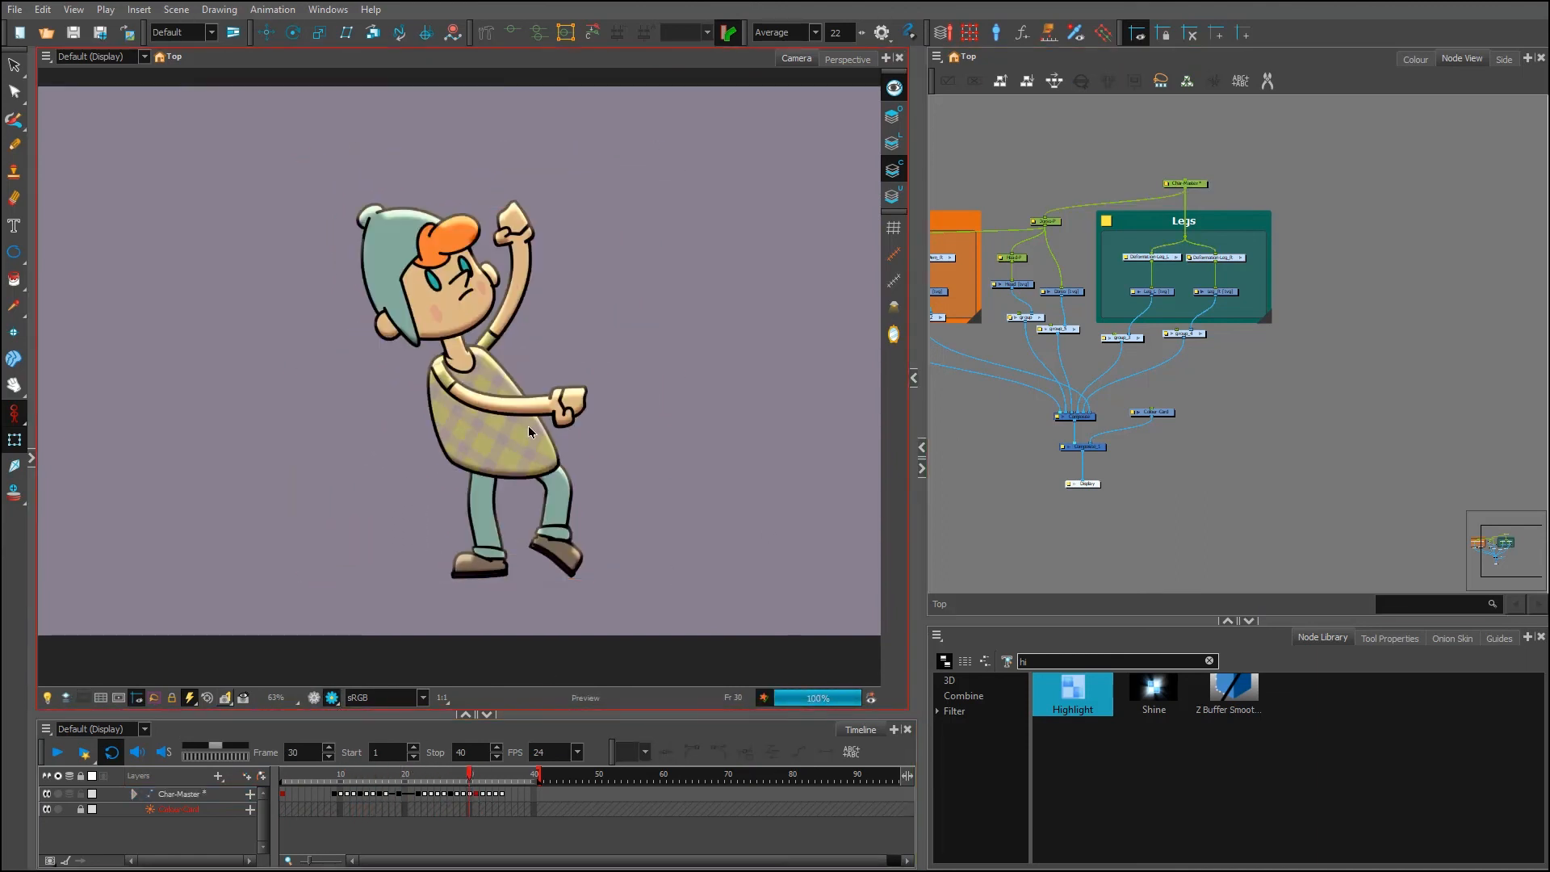
{"action": "scroll", "coordinate": [546, 350], "scroll_direction": "up", "scroll_amount": 3}
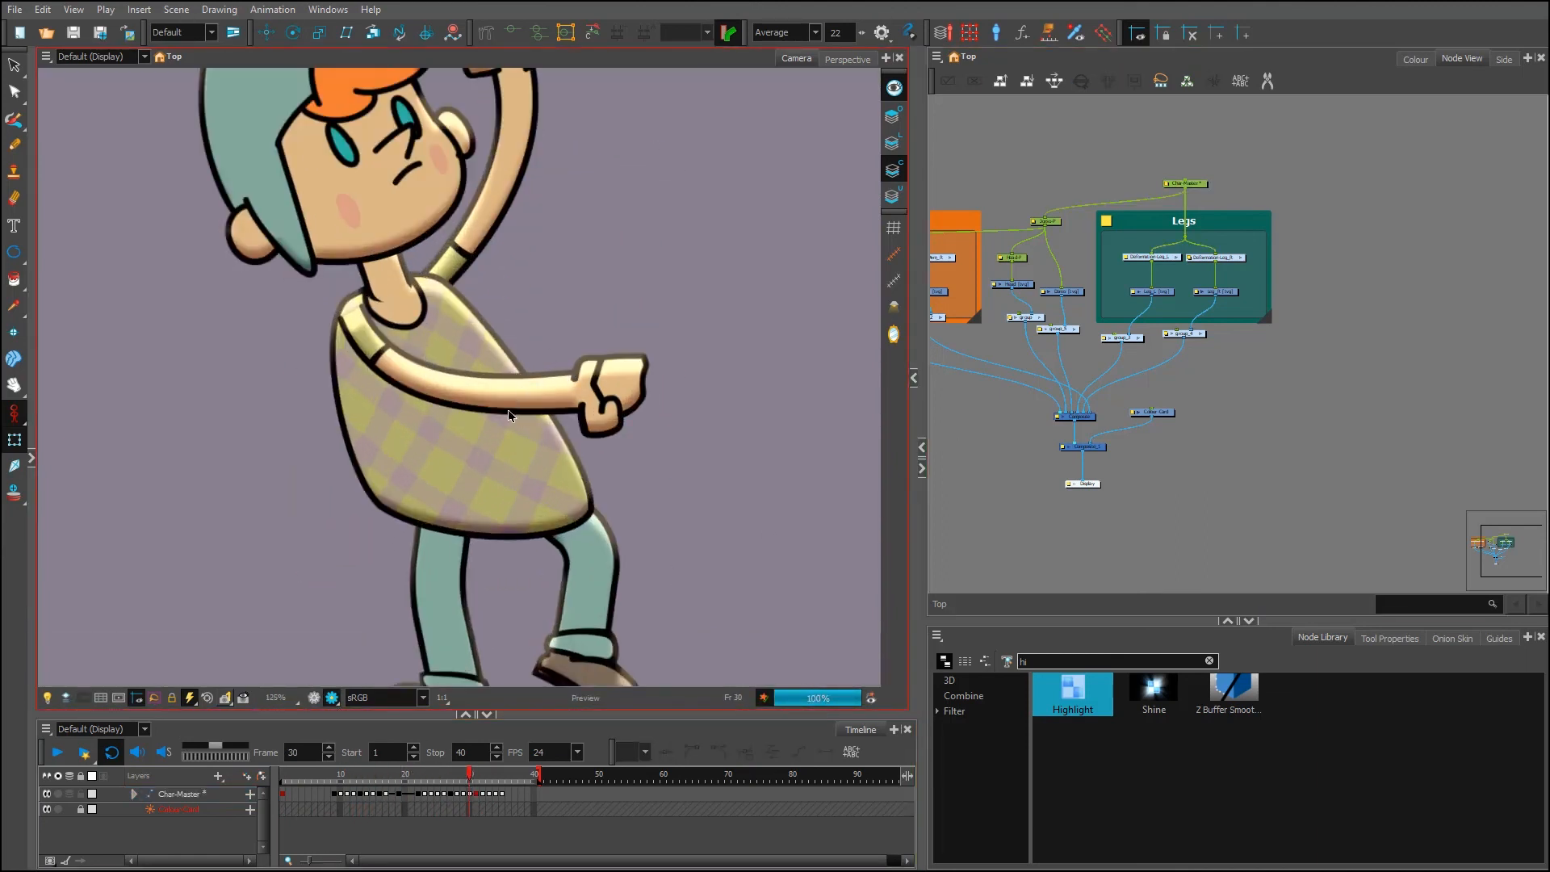
{"action": "left_click_drag", "start_coordinate": [542, 353], "coordinate": [562, 587]}
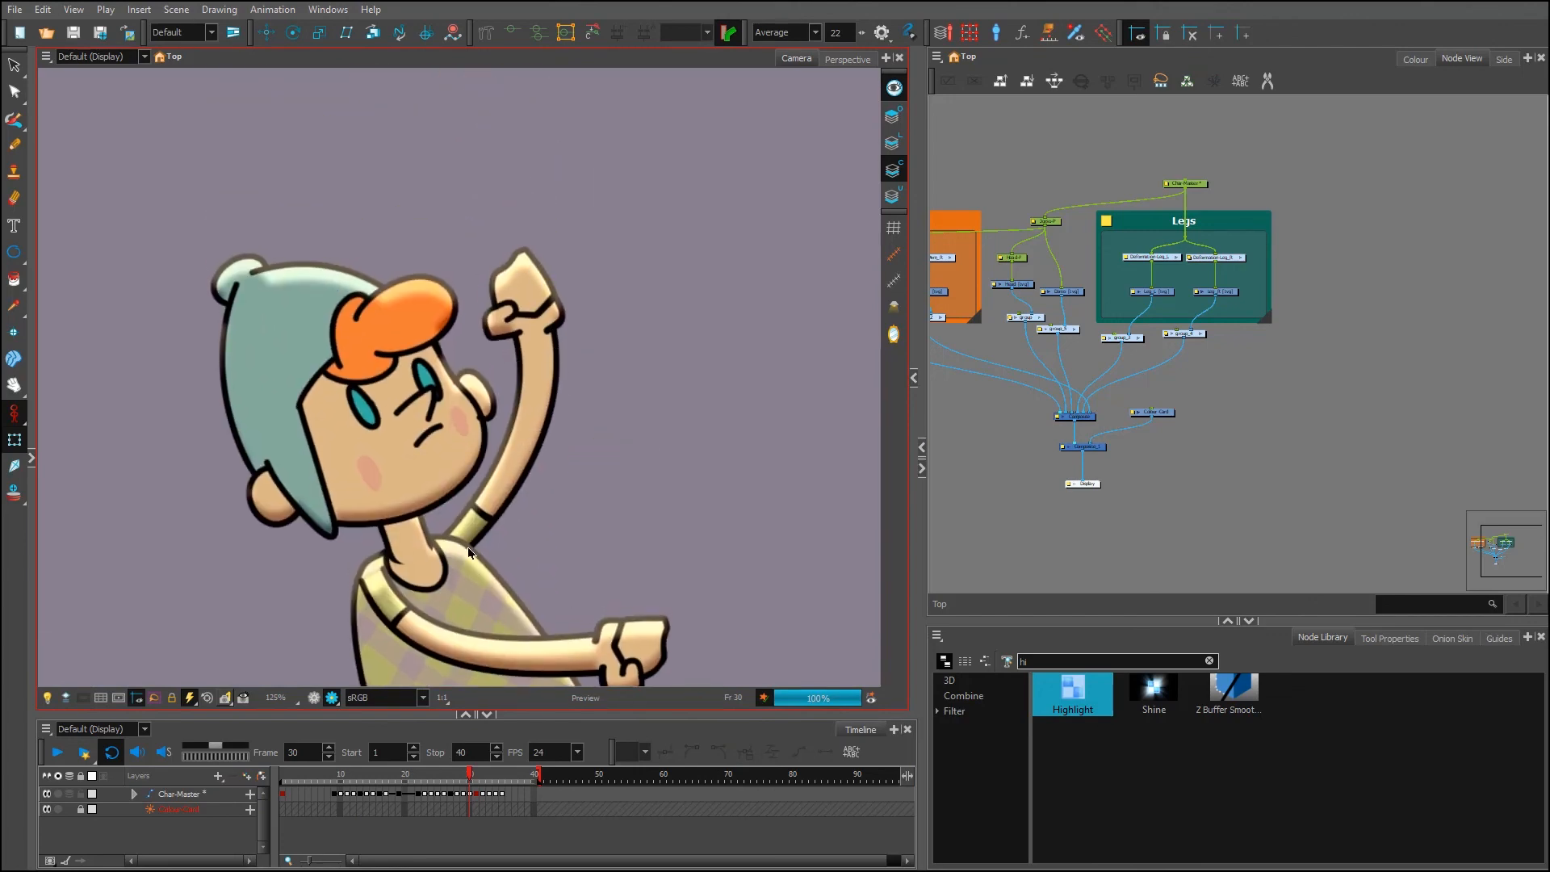
{"action": "scroll", "coordinate": [468, 546], "scroll_direction": "down", "scroll_amount": 4}
{"action": "scroll", "coordinate": [1067, 415], "scroll_direction": "up", "scroll_amount": 1}
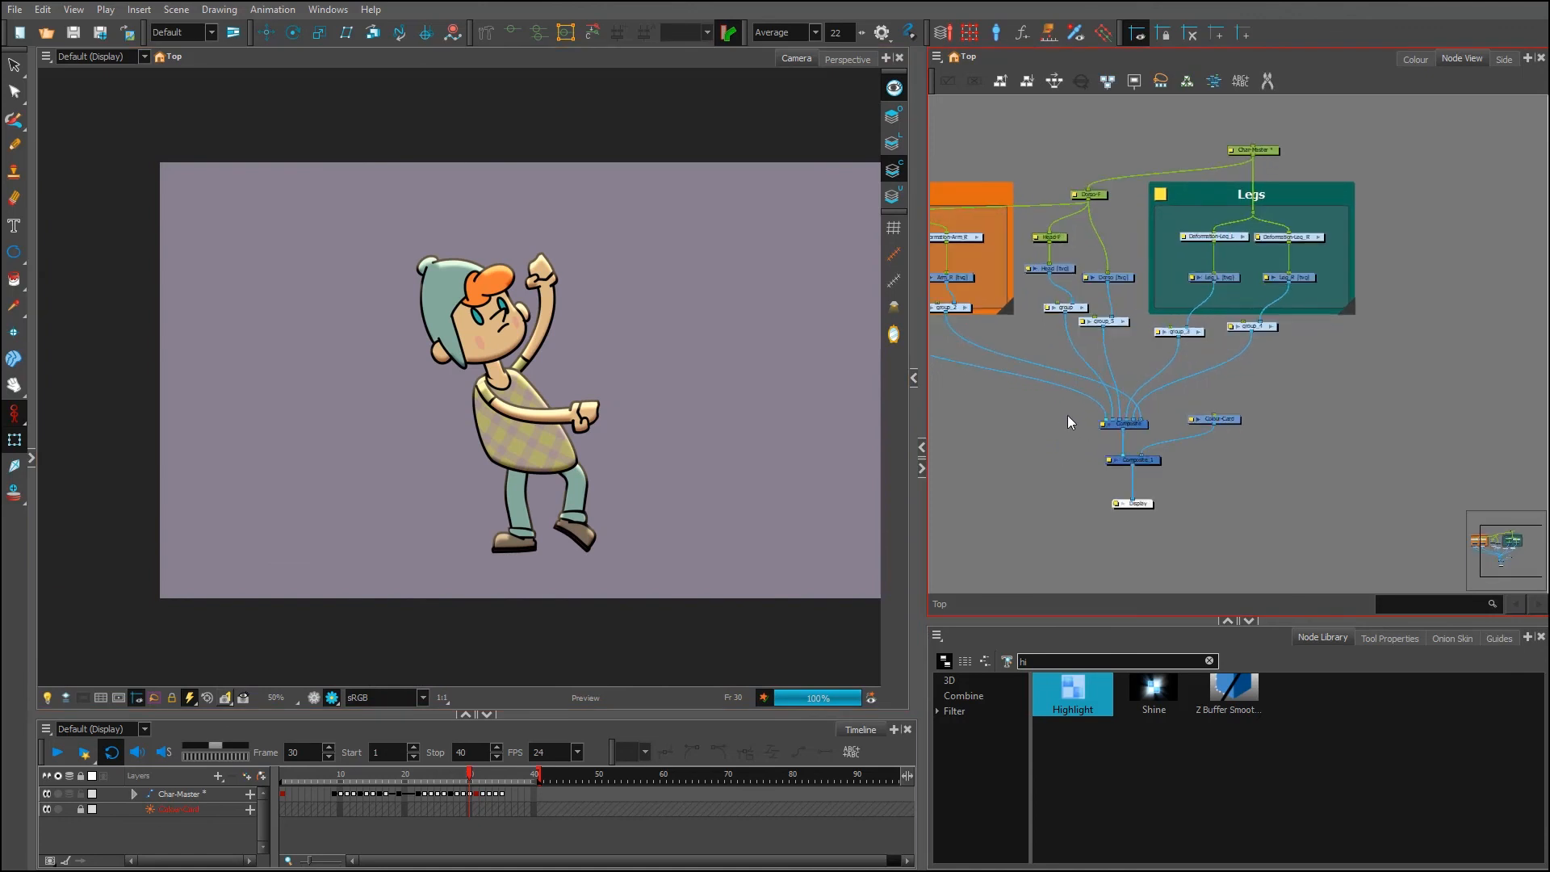
Delete all the lighting groups below the arm, head, torso and leg drawings
{"action": "scroll", "coordinate": [1068, 415], "scroll_direction": "left", "scroll_amount": 3}
{"action": "scroll", "coordinate": [1009, 366], "scroll_direction": "up", "scroll_amount": 1}
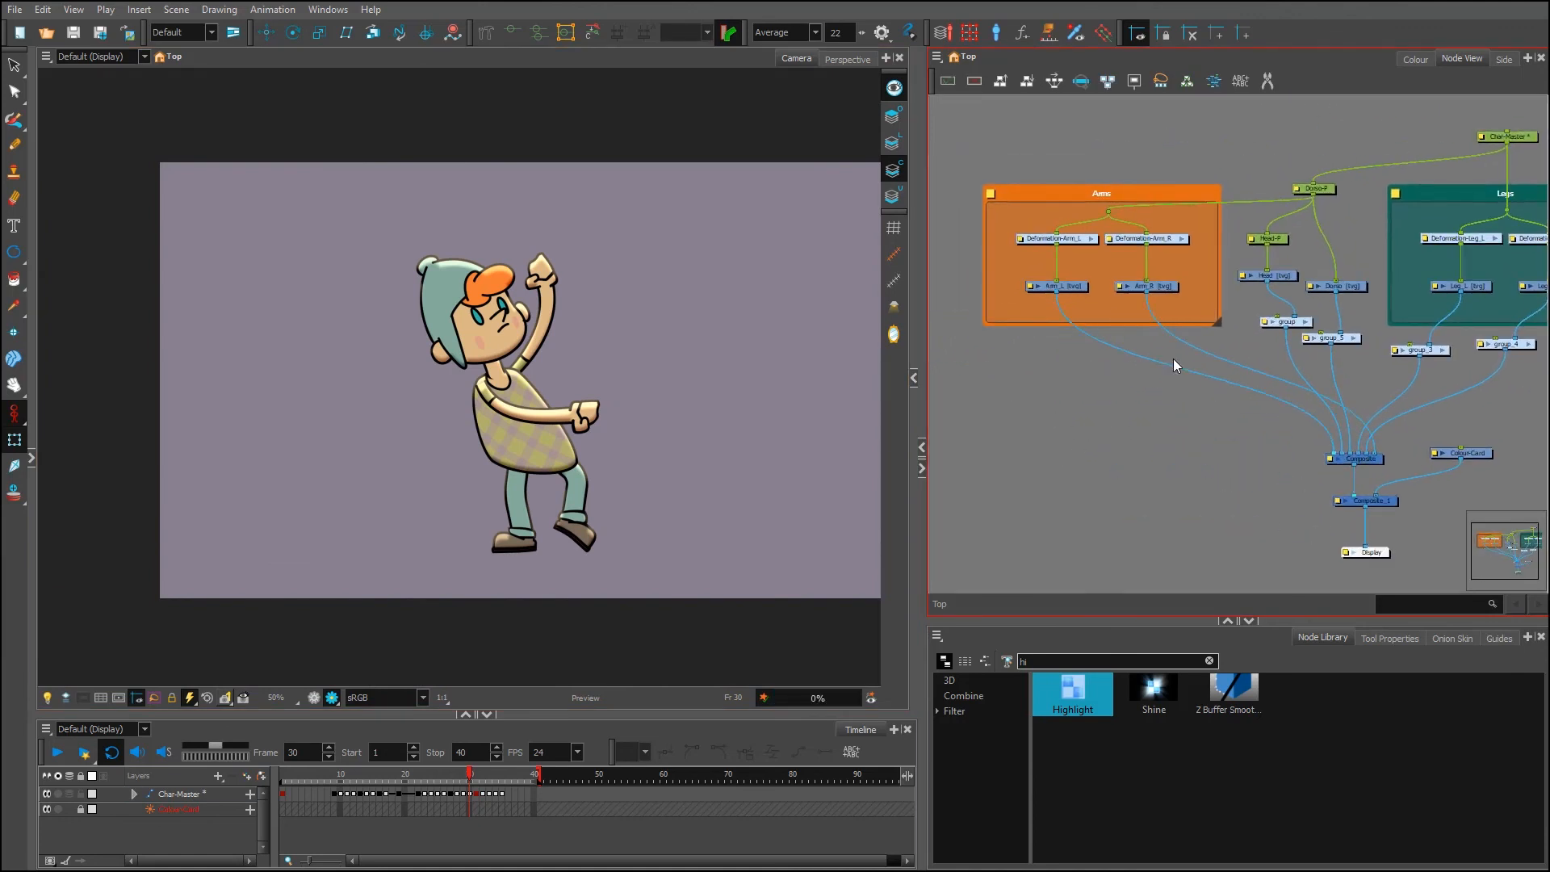
{"action": "left_click_drag", "start_coordinate": [1221, 441], "coordinate": [971, 419]}
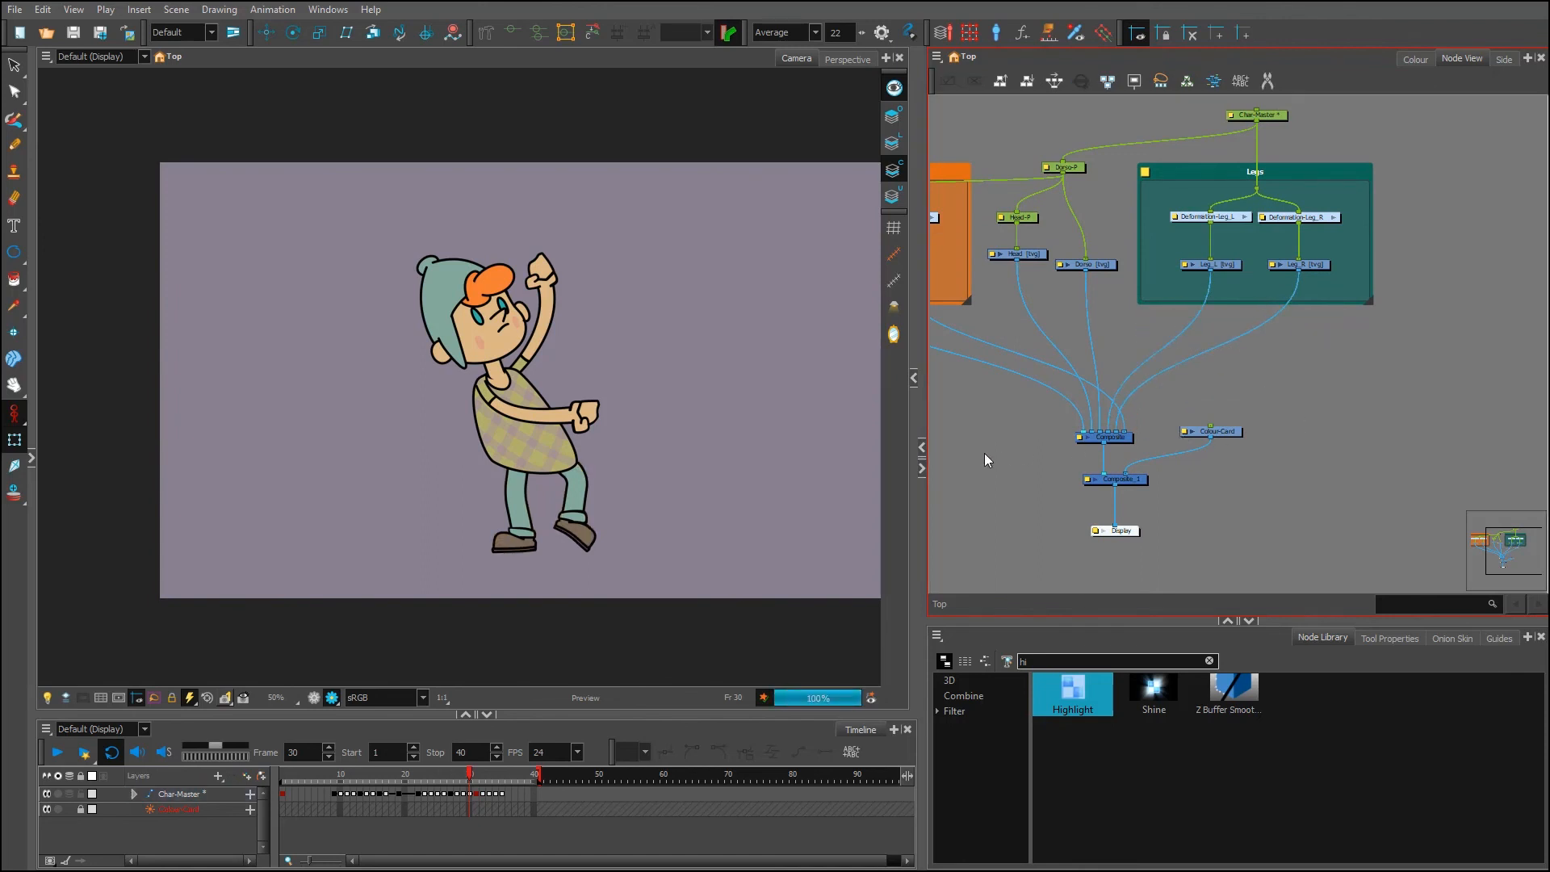
Paste a single lighting group between Composite and Composite_1, and examine the shading on the whole character
{"action": "key", "text": "ctrl+g"}
{"action": "left_click_drag", "start_coordinate": [1068, 475], "coordinate": [1116, 464]}
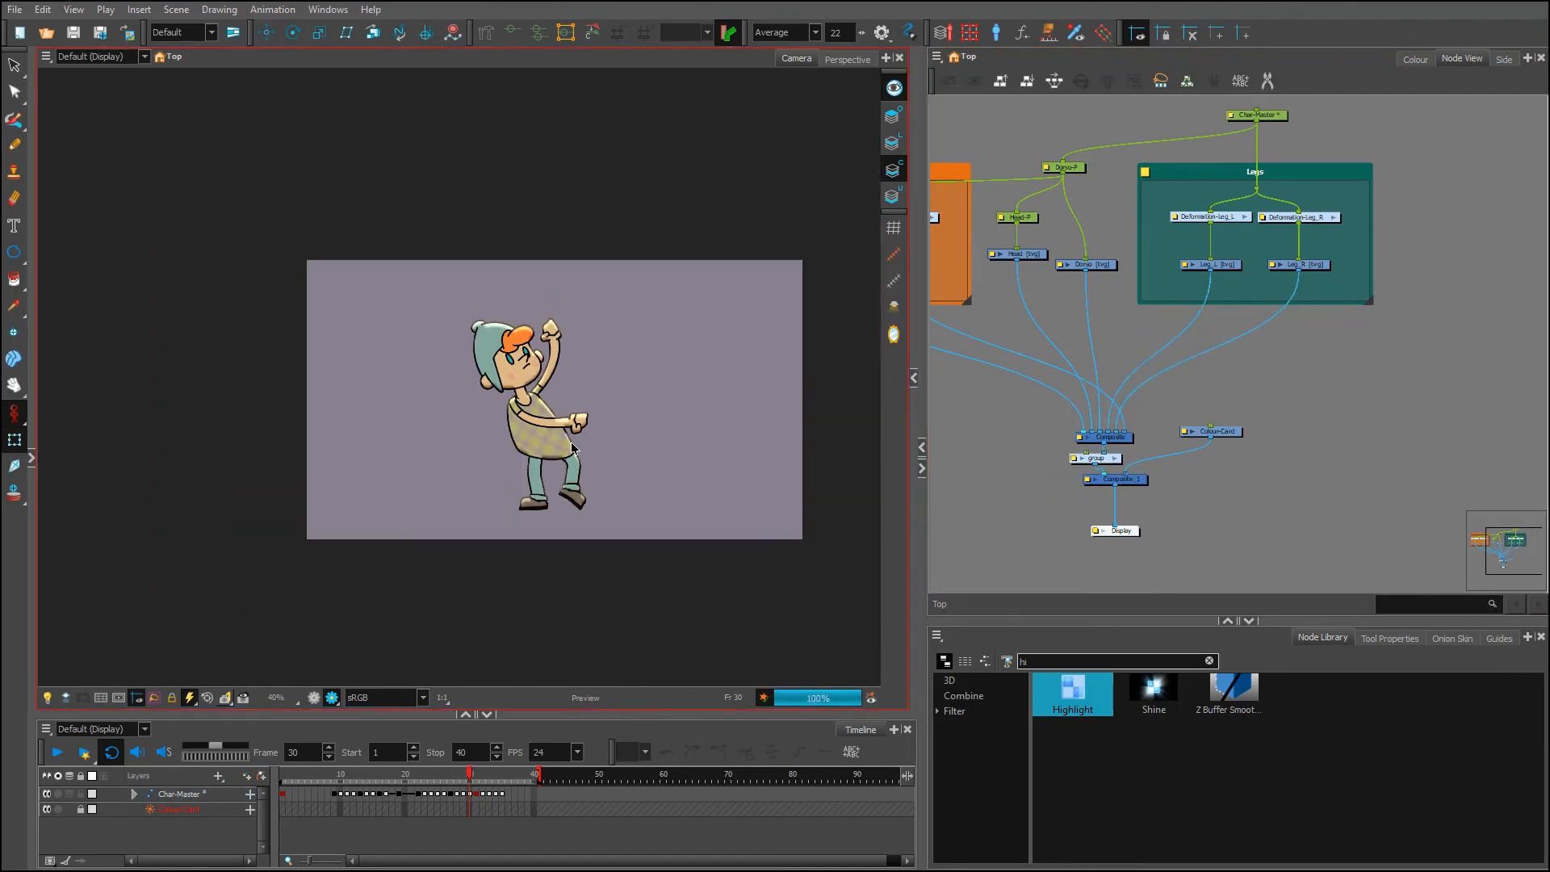
{"action": "scroll", "coordinate": [575, 449], "scroll_direction": "up", "scroll_amount": 2}
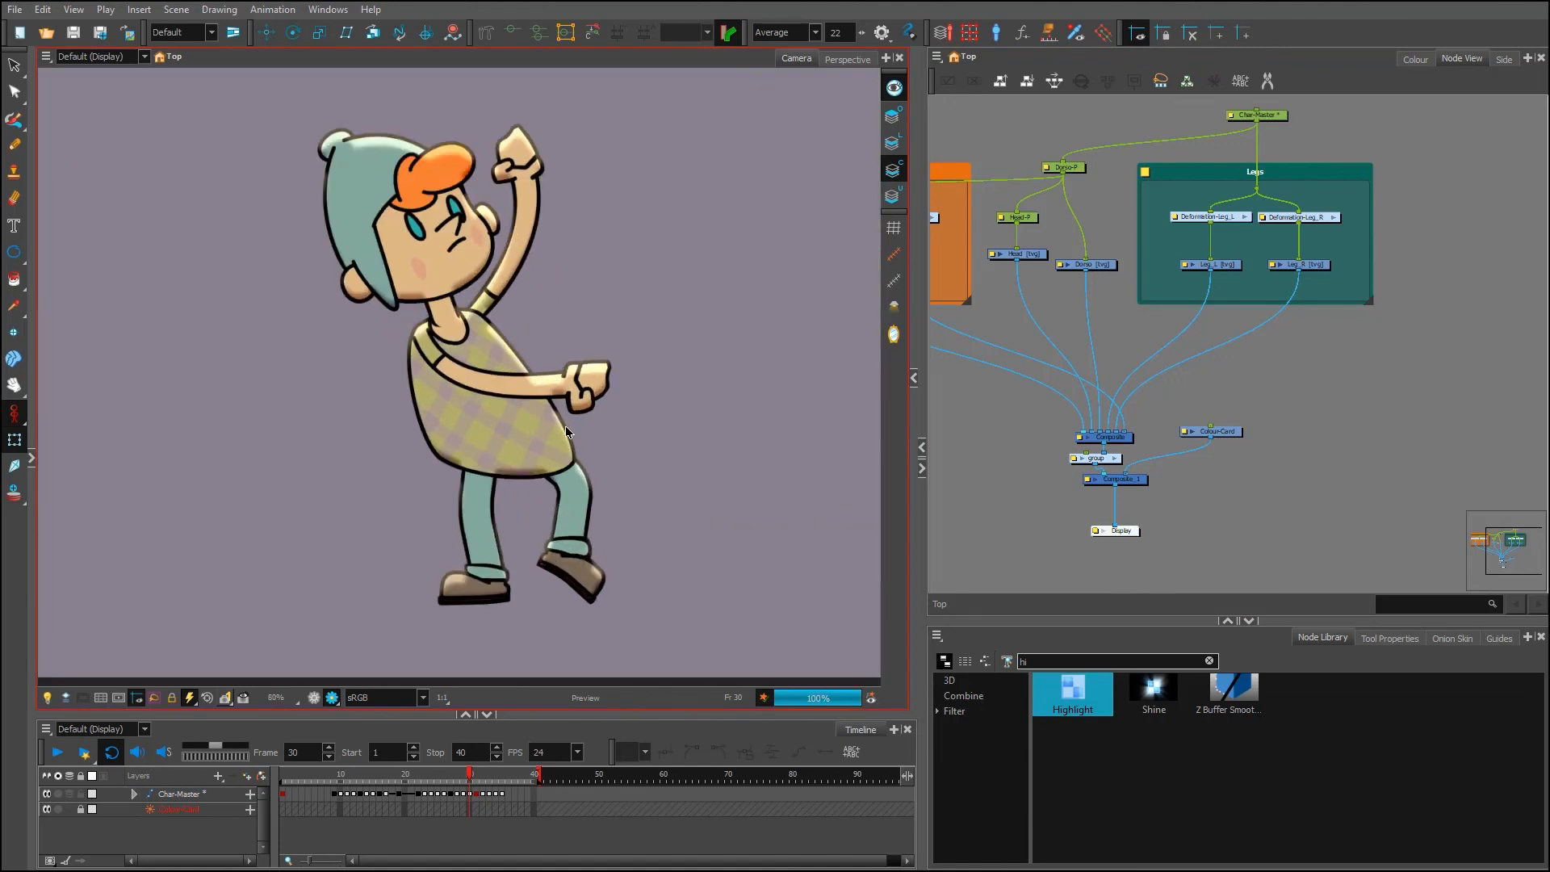
{"action": "left_click", "coordinate": [1001, 436]}
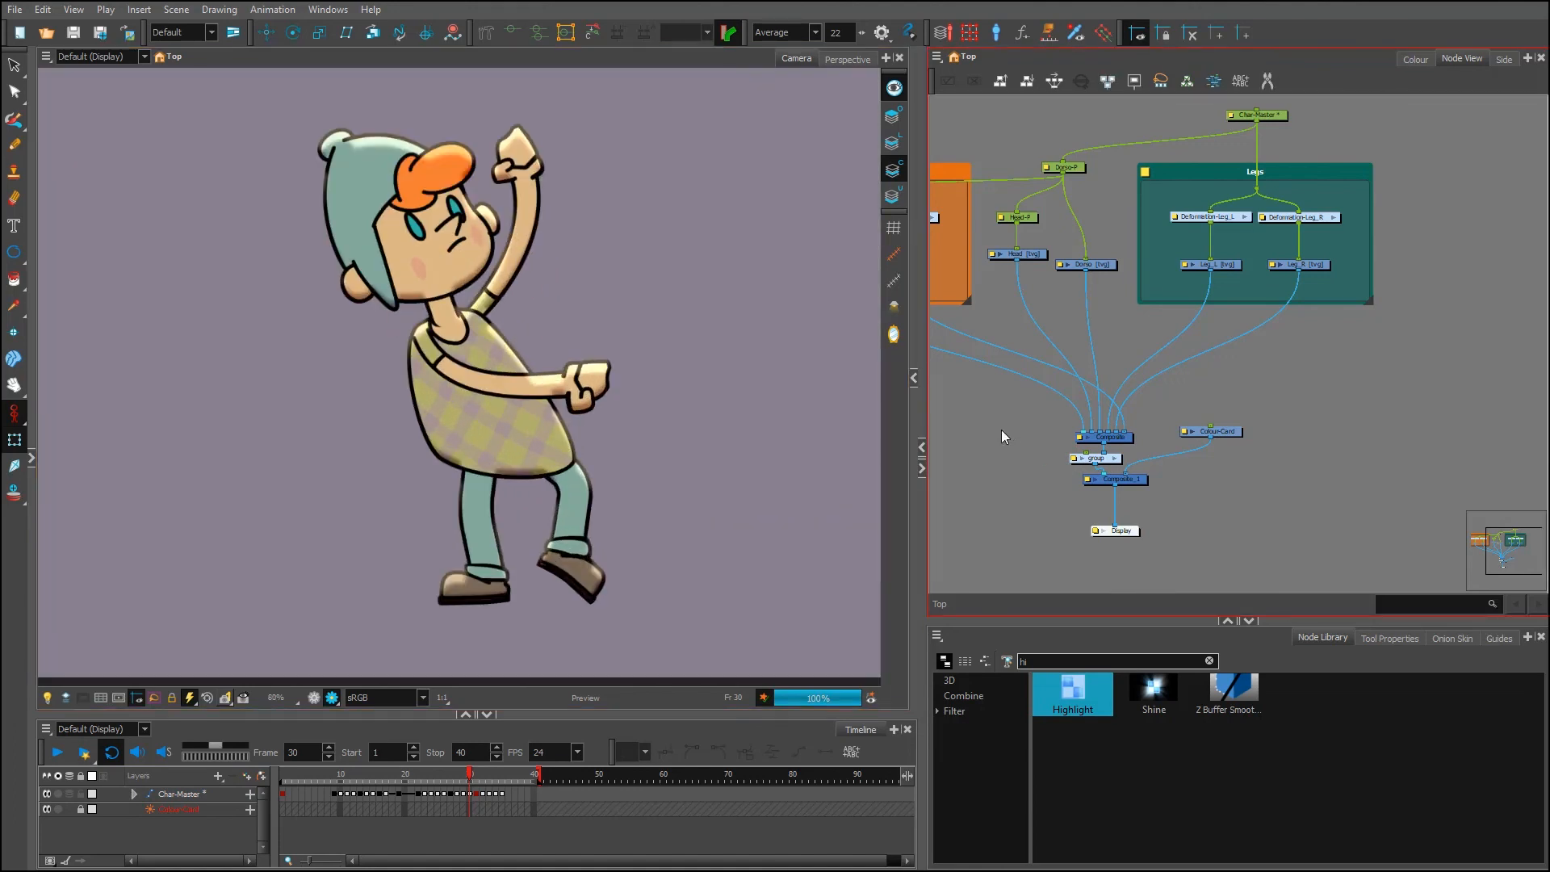
{"action": "left_click", "coordinate": [525, 333]}
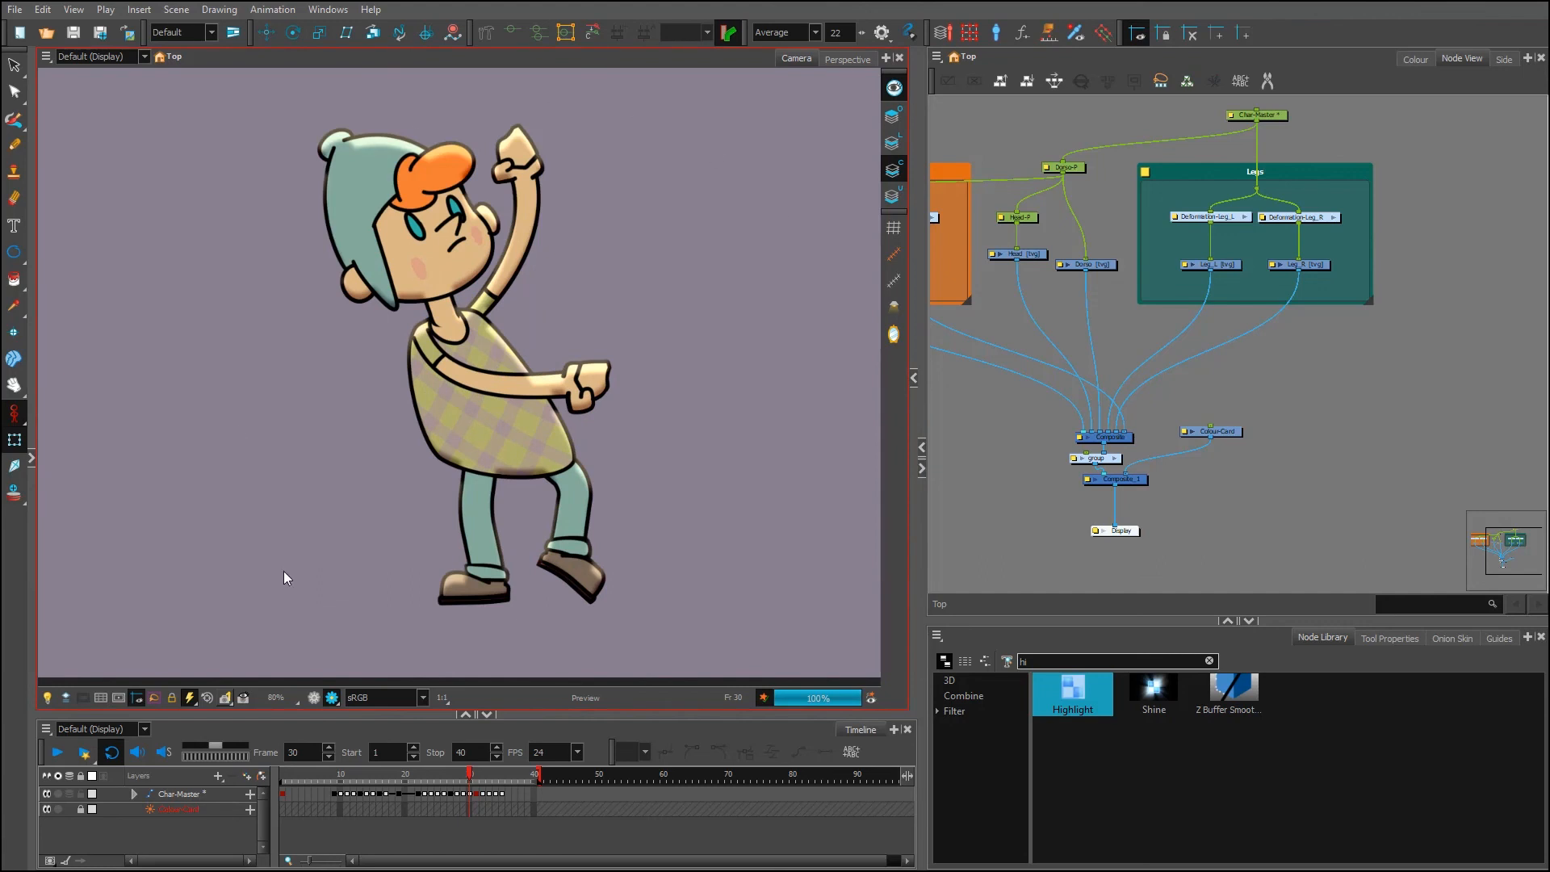